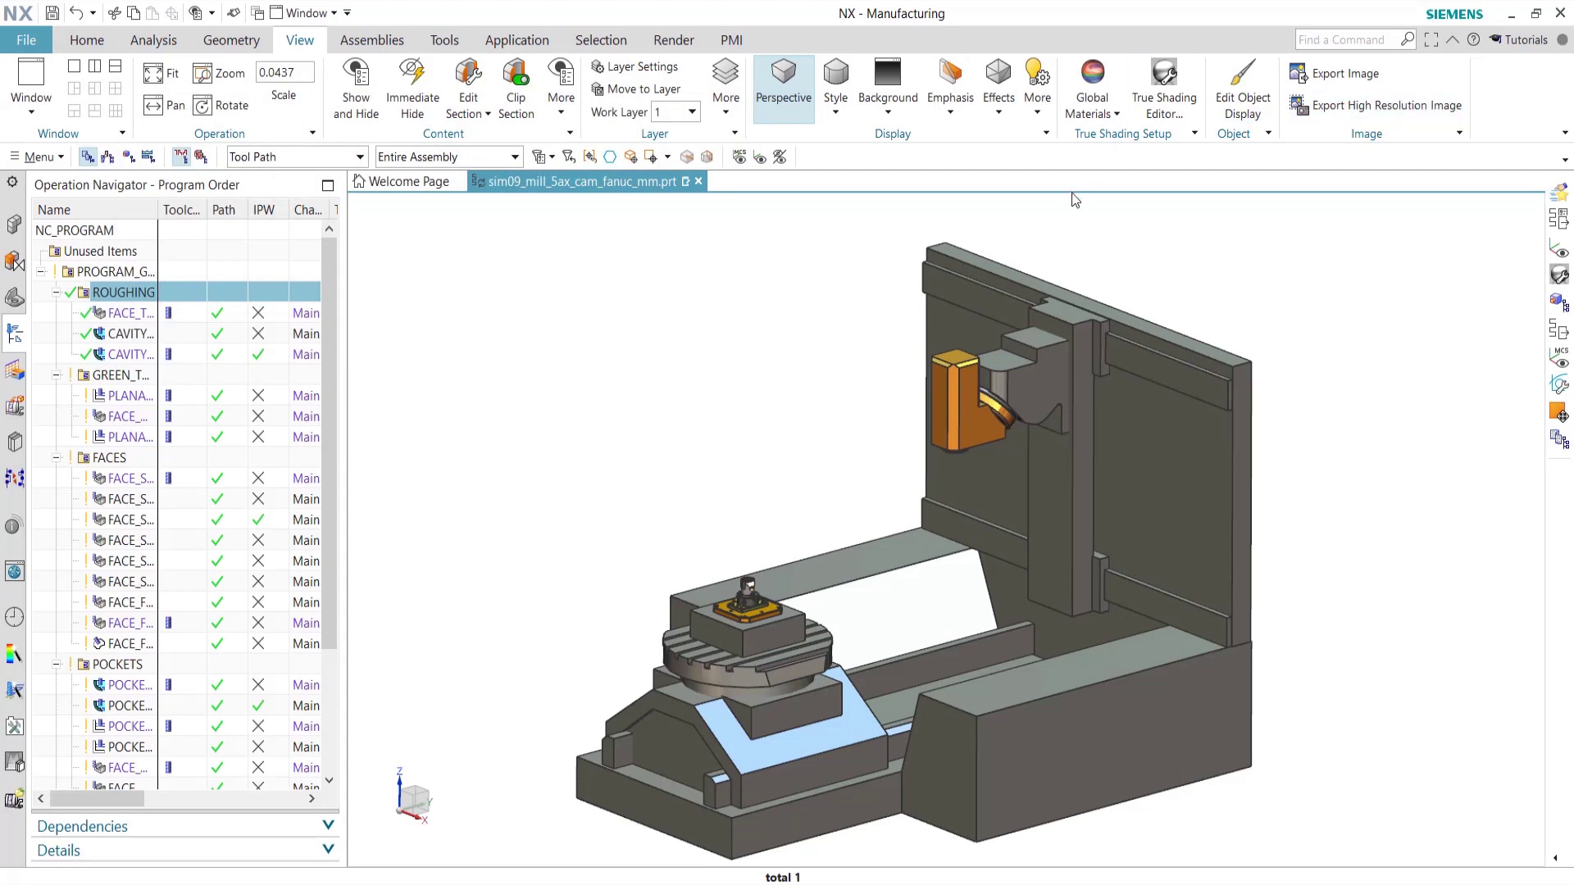
# - Open the machine's 5-axis vertical mill postprocessor for editing in Post Configurator
pyautogui.click(83, 43)
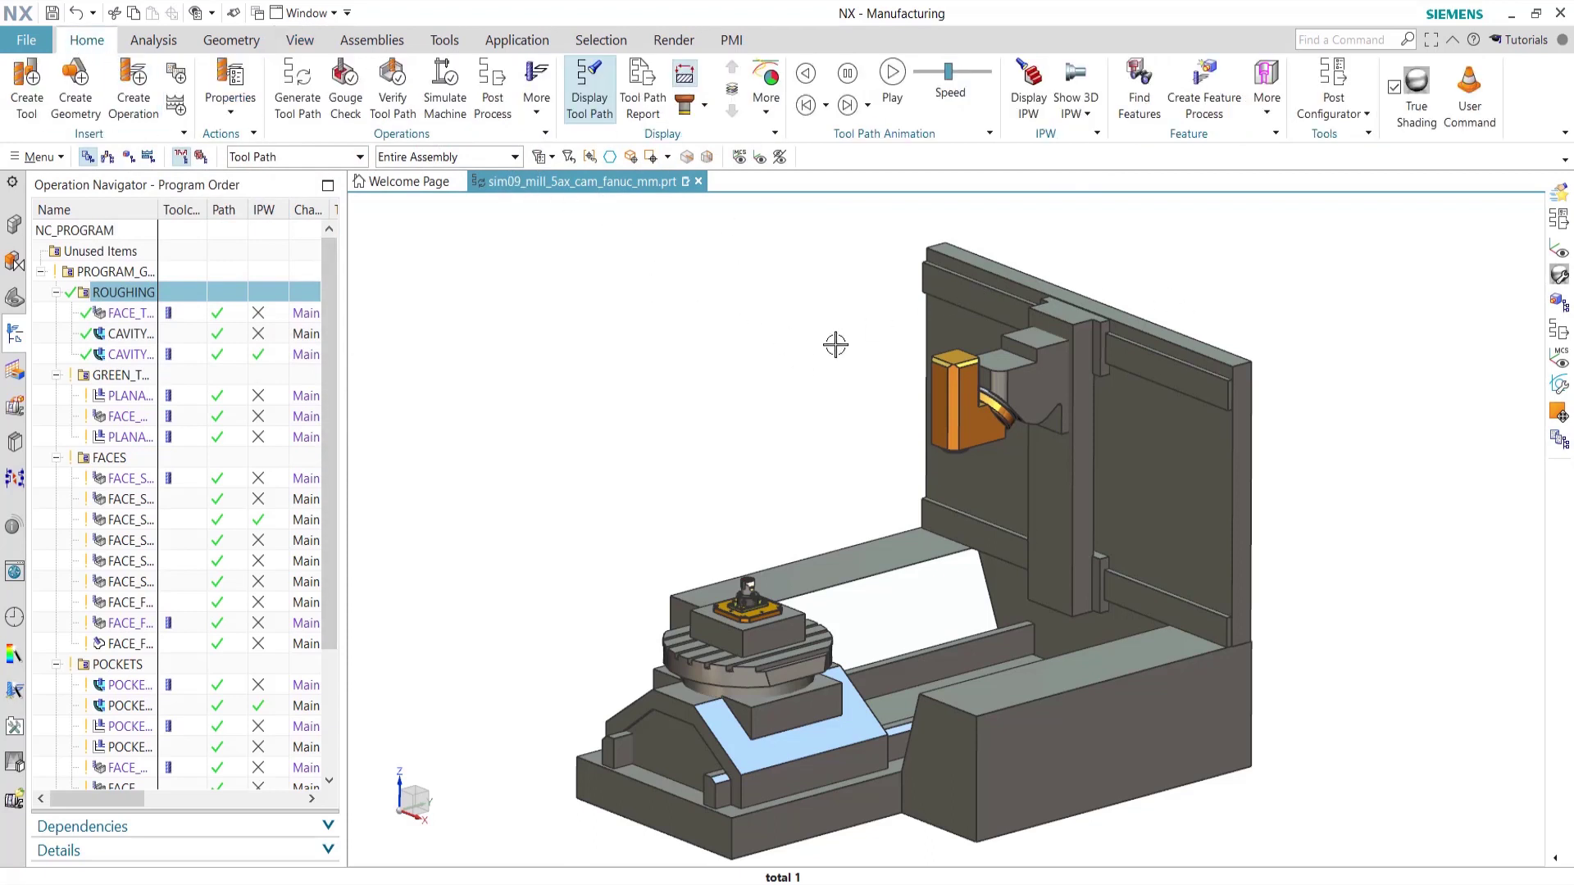
pyautogui.click(1334, 90)
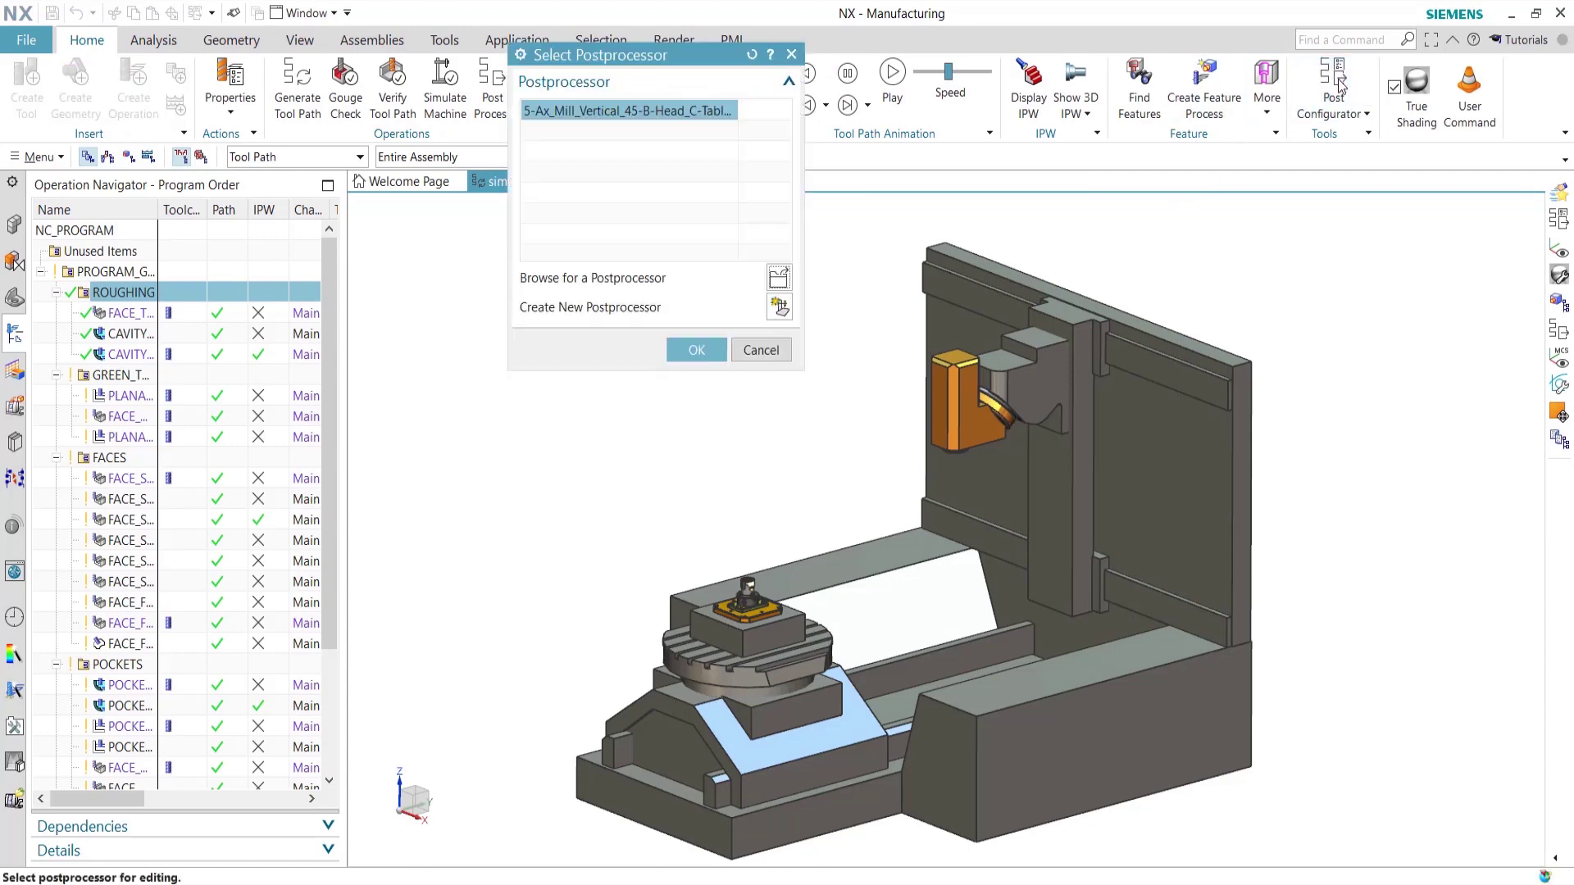
pyautogui.click(692, 350)
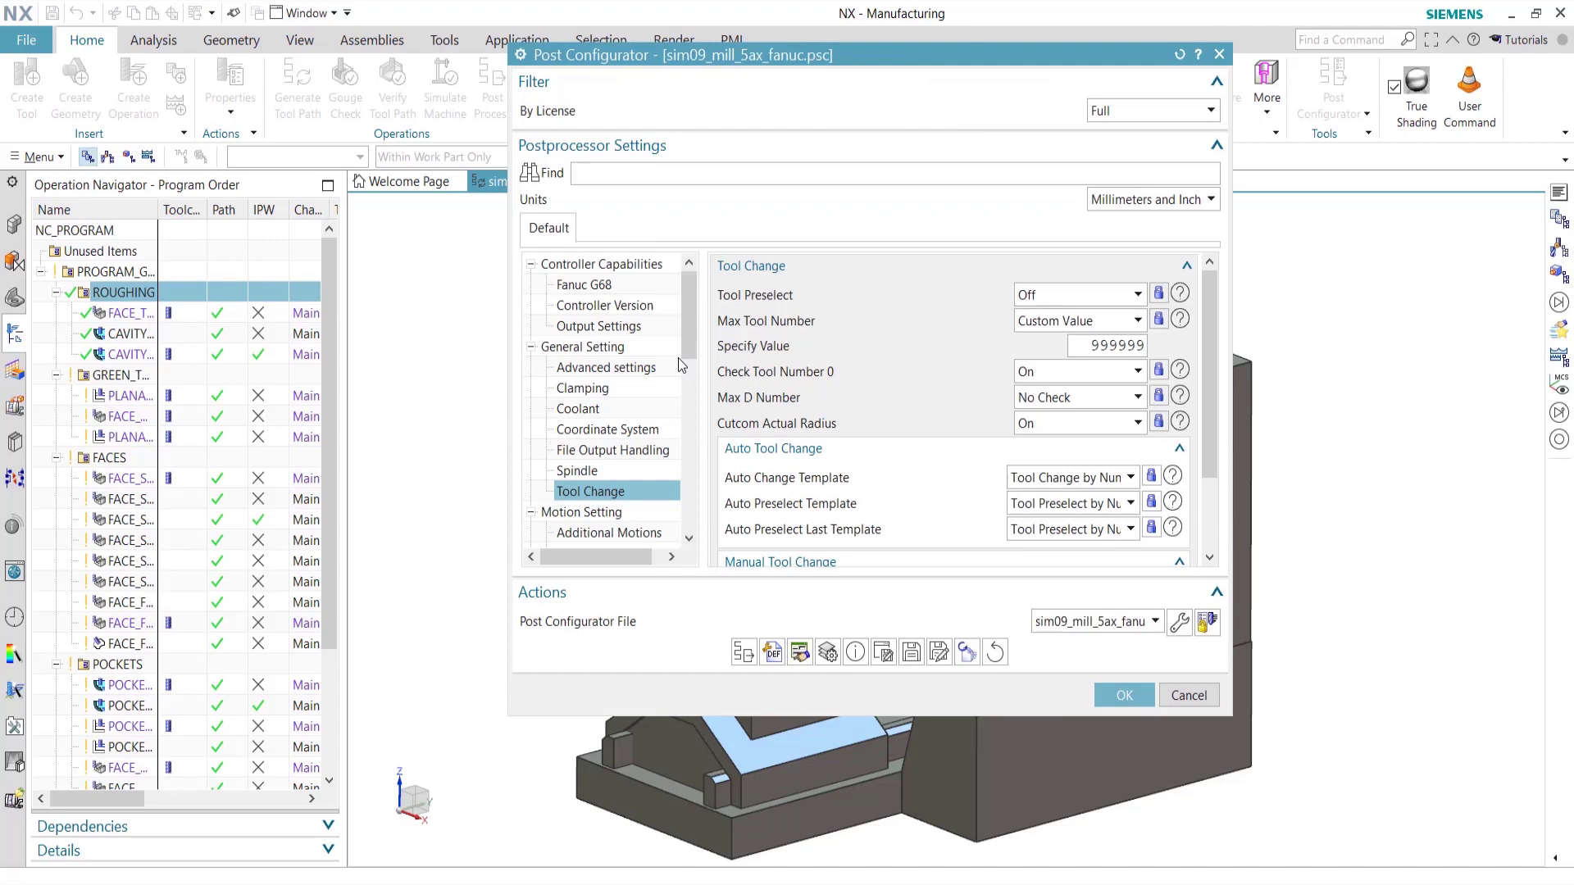
pyautogui.moveTo(912, 51); pyautogui.dragTo(816, 83)
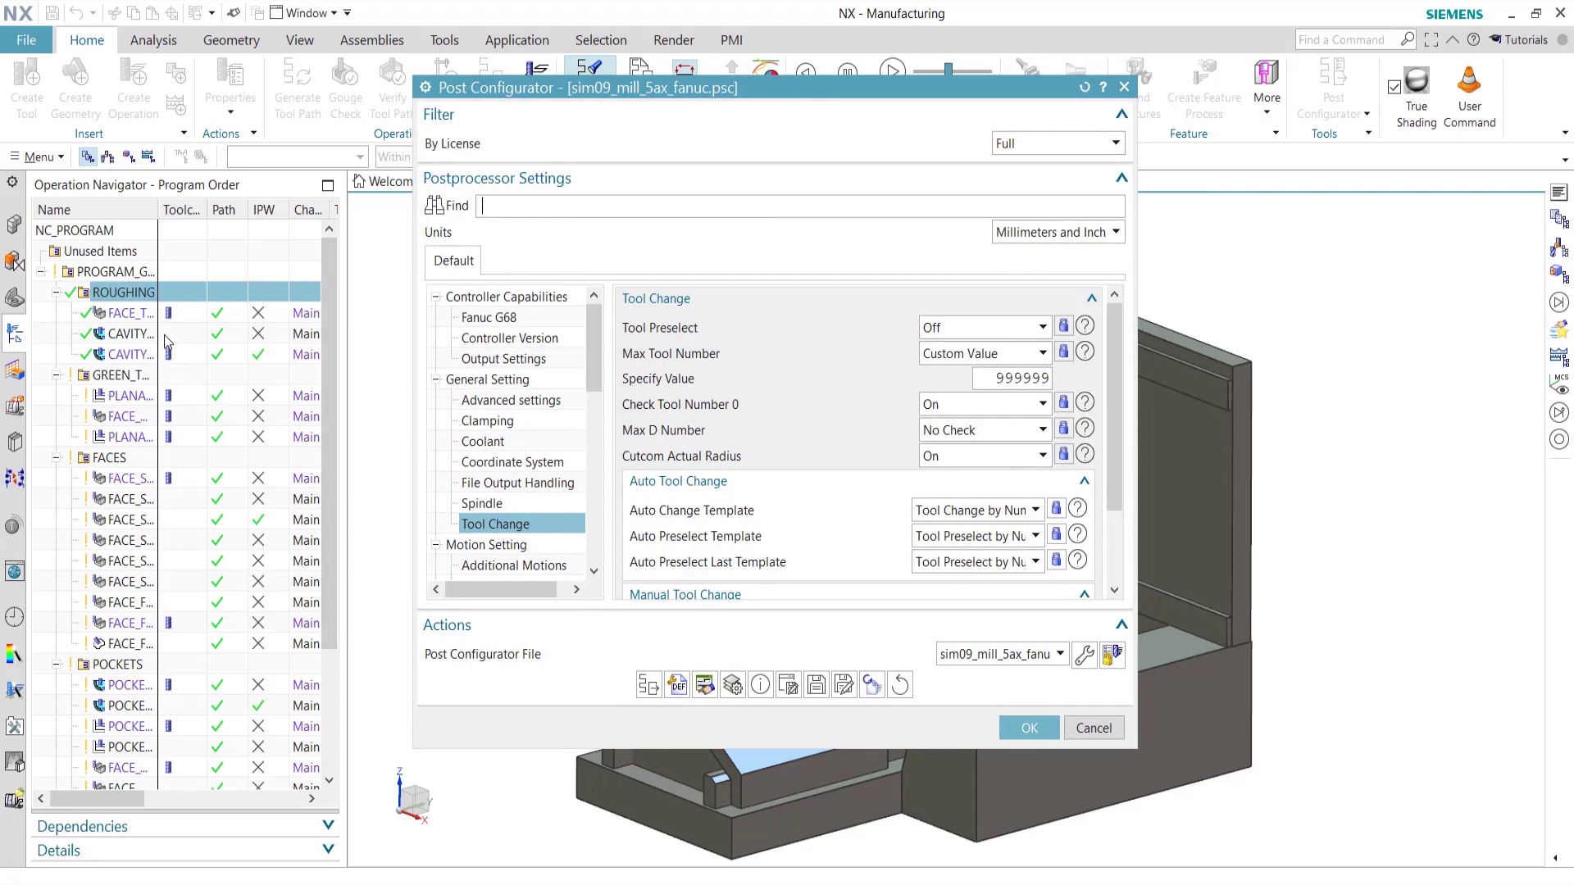
# - Review the posted NC code of the ROUGHING program for tool change output in FACE_TOP and CAVITY_TOP
pyautogui.moveTo(168, 324)
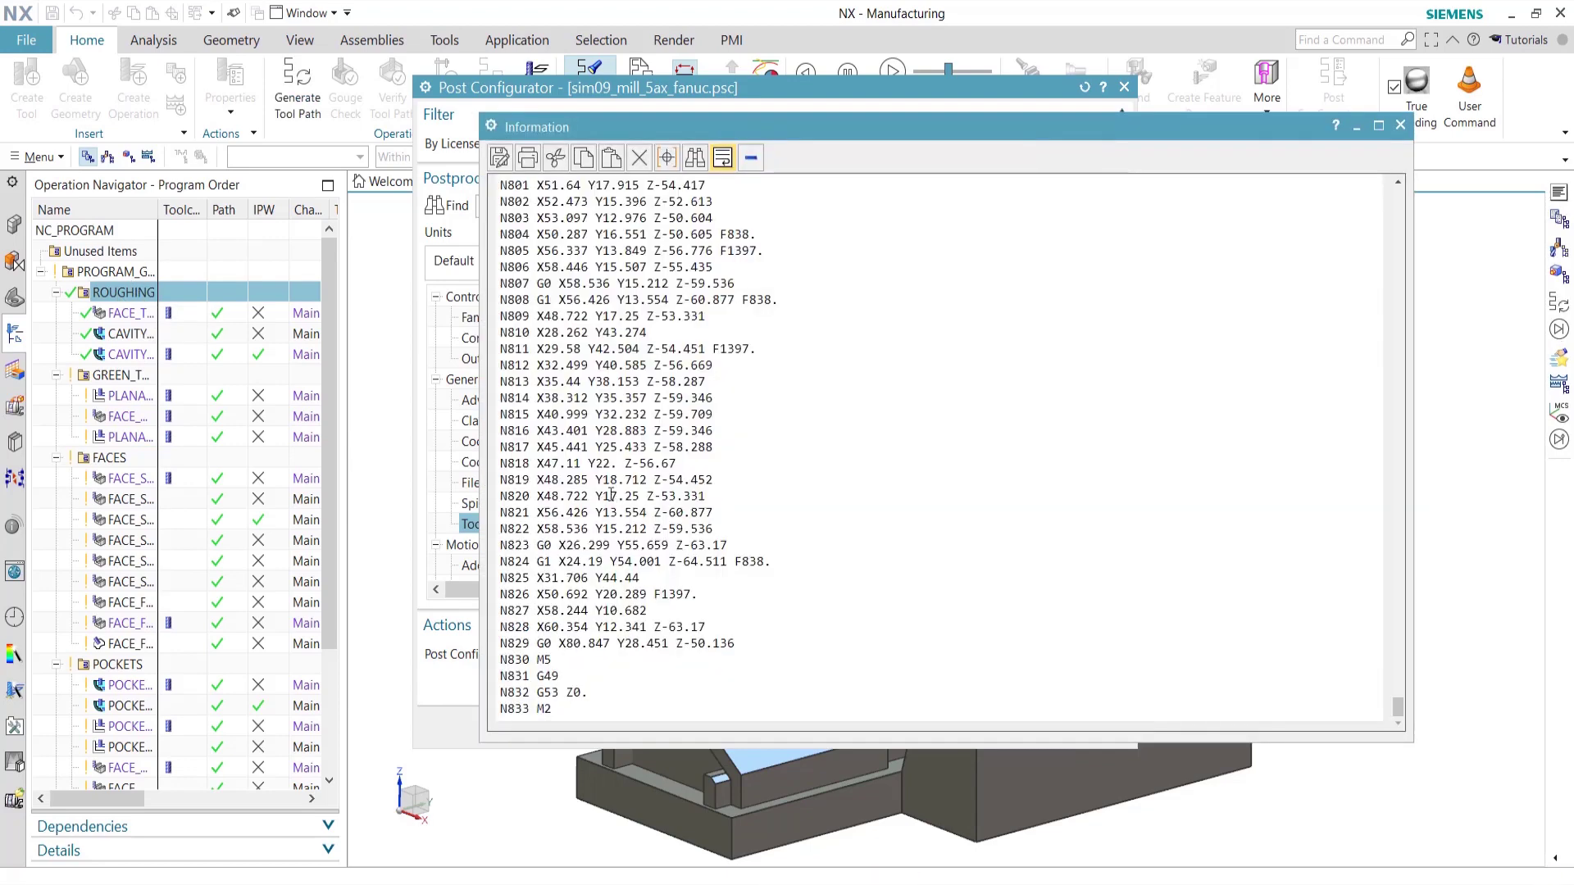
pyautogui.moveTo(1398, 706); pyautogui.dragTo(1383, 242)
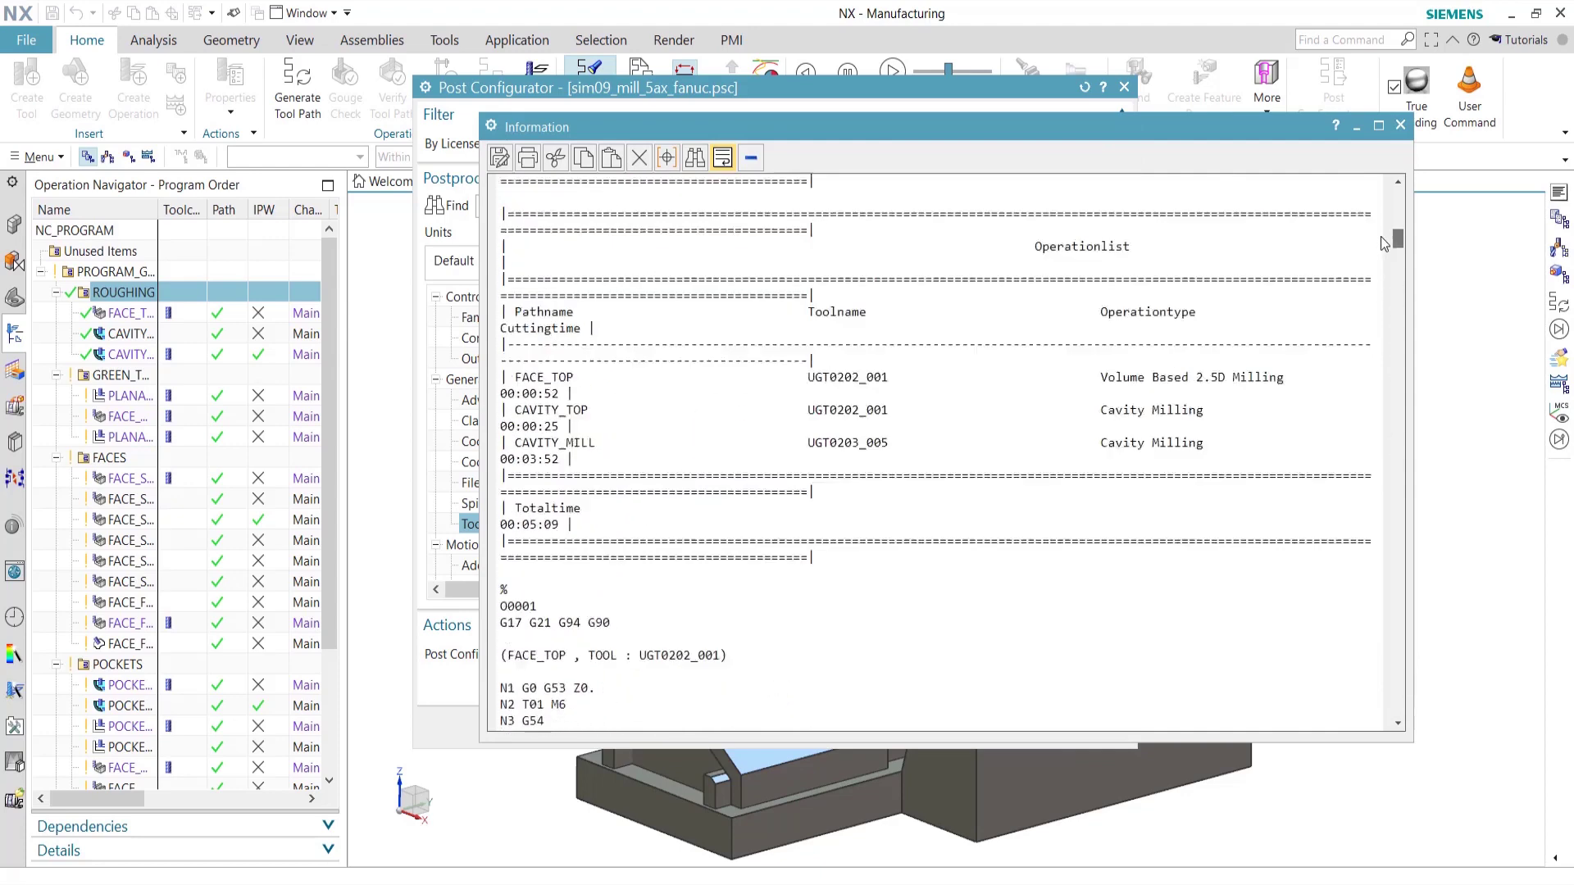
pyautogui.scroll(-6, 1384, 242)
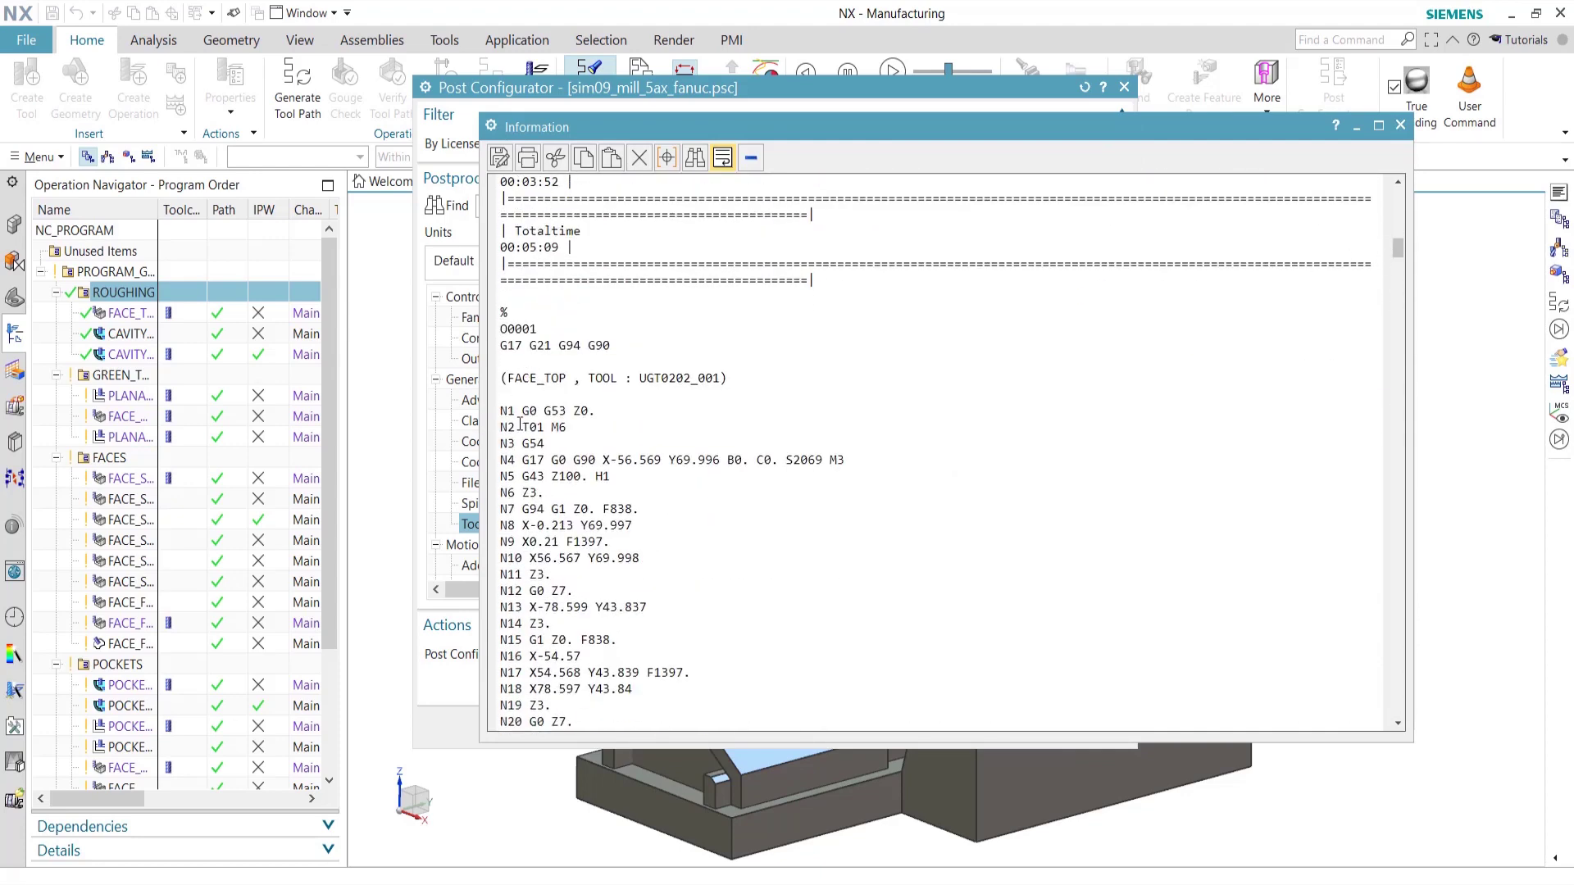
pyautogui.moveTo(520, 425); pyautogui.dragTo(583, 425)
pyautogui.scroll(-14, 582, 431)
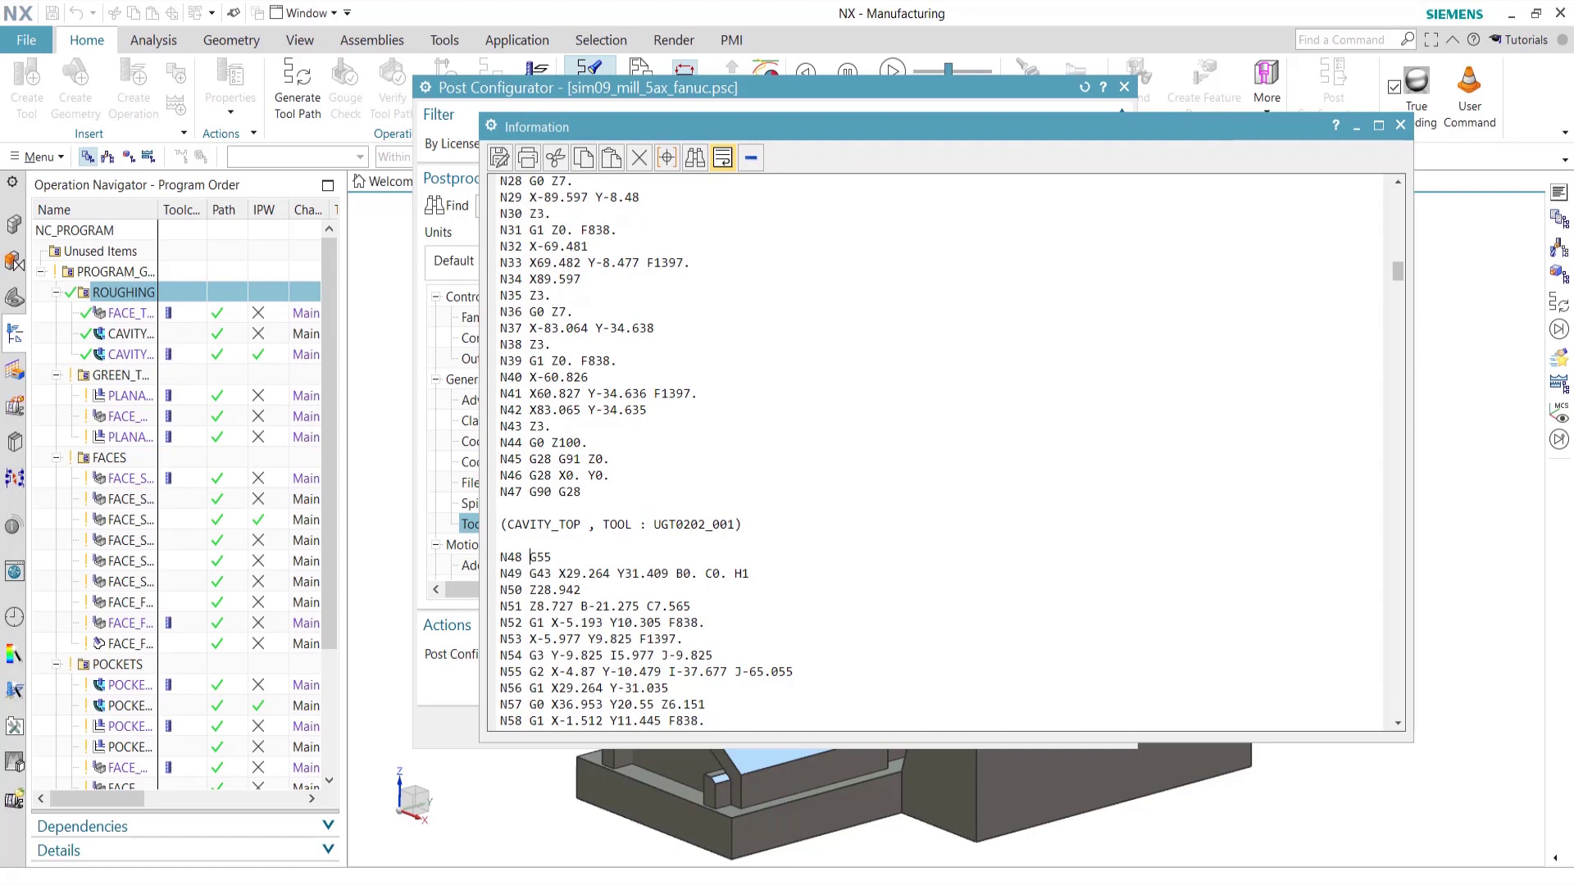
pyautogui.click(1400, 124)
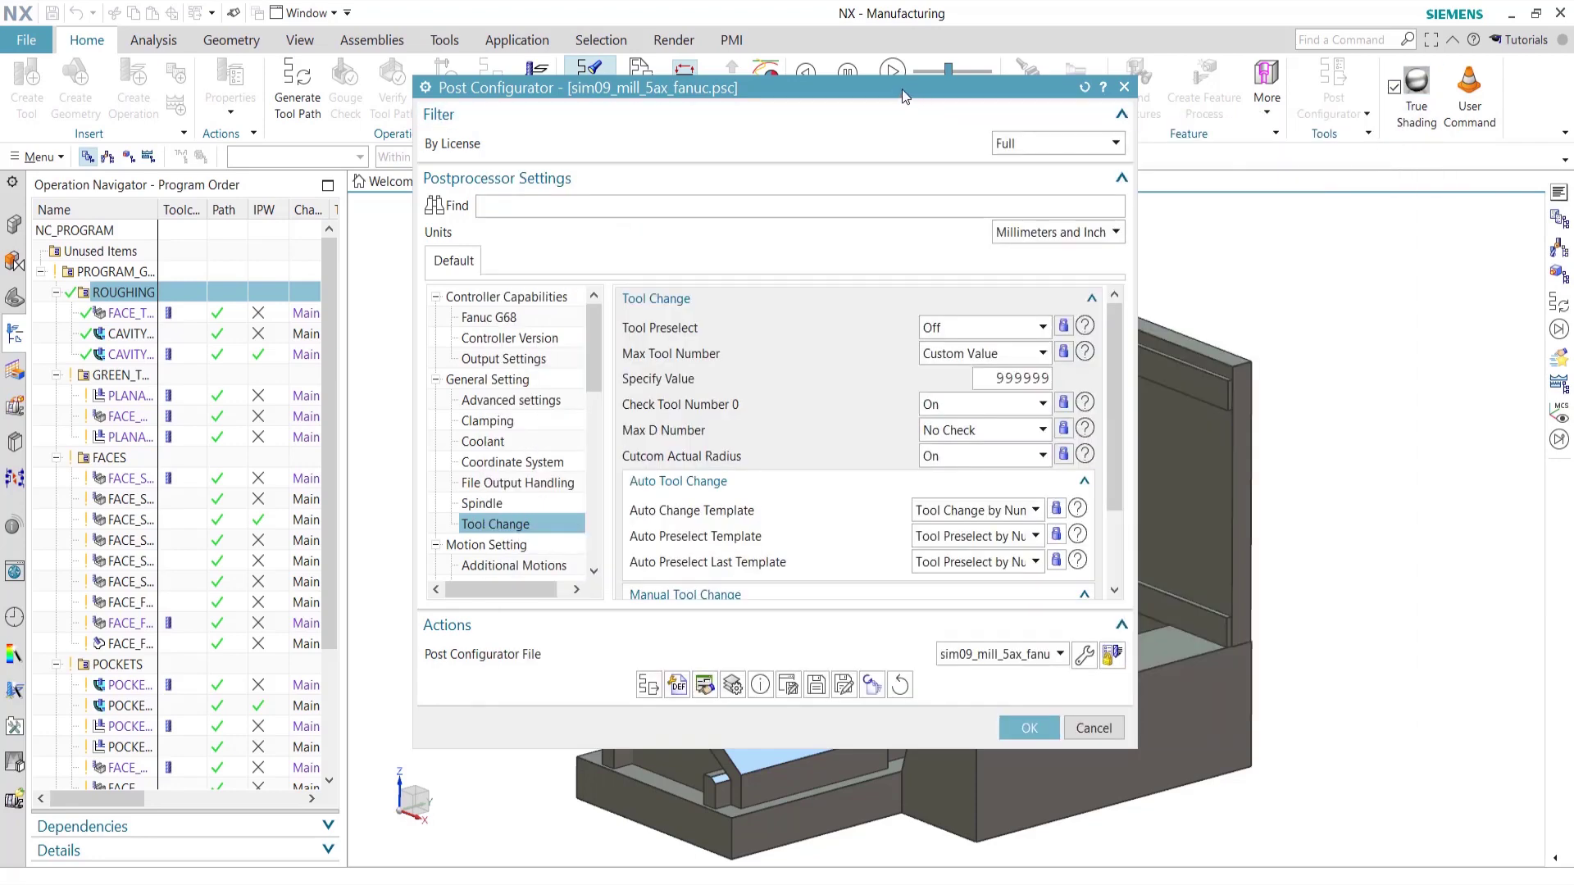
# - Add a postprocessor layer named Community Layer after Machine Tool Builder, with file name community_layer and no definition file
pyautogui.moveTo(903, 93); pyautogui.dragTo(879, 90)
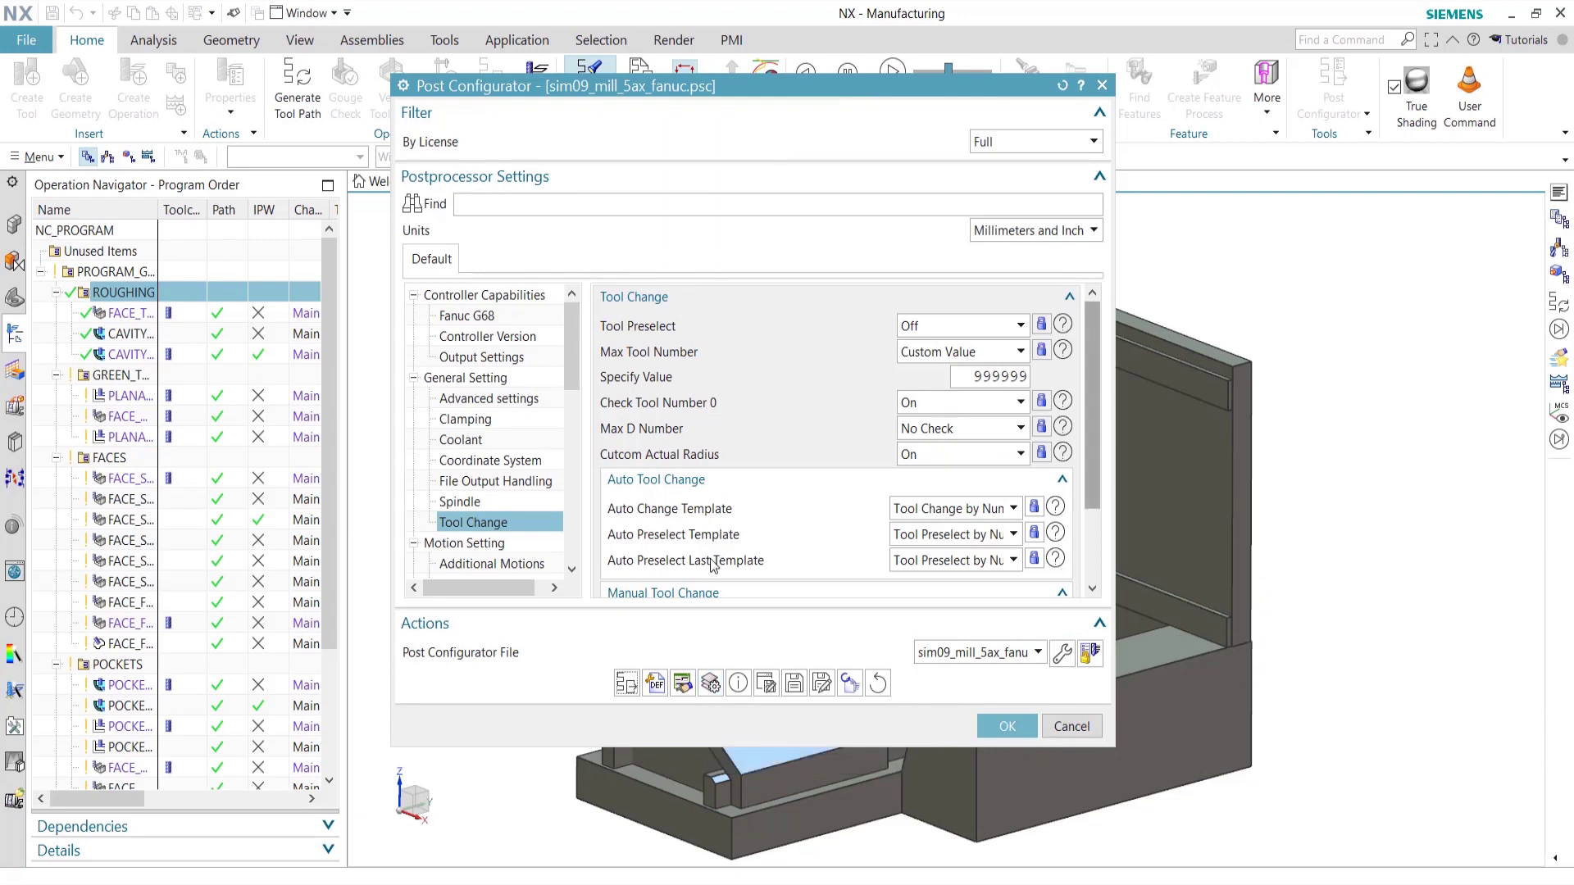
pyautogui.click(710, 683)
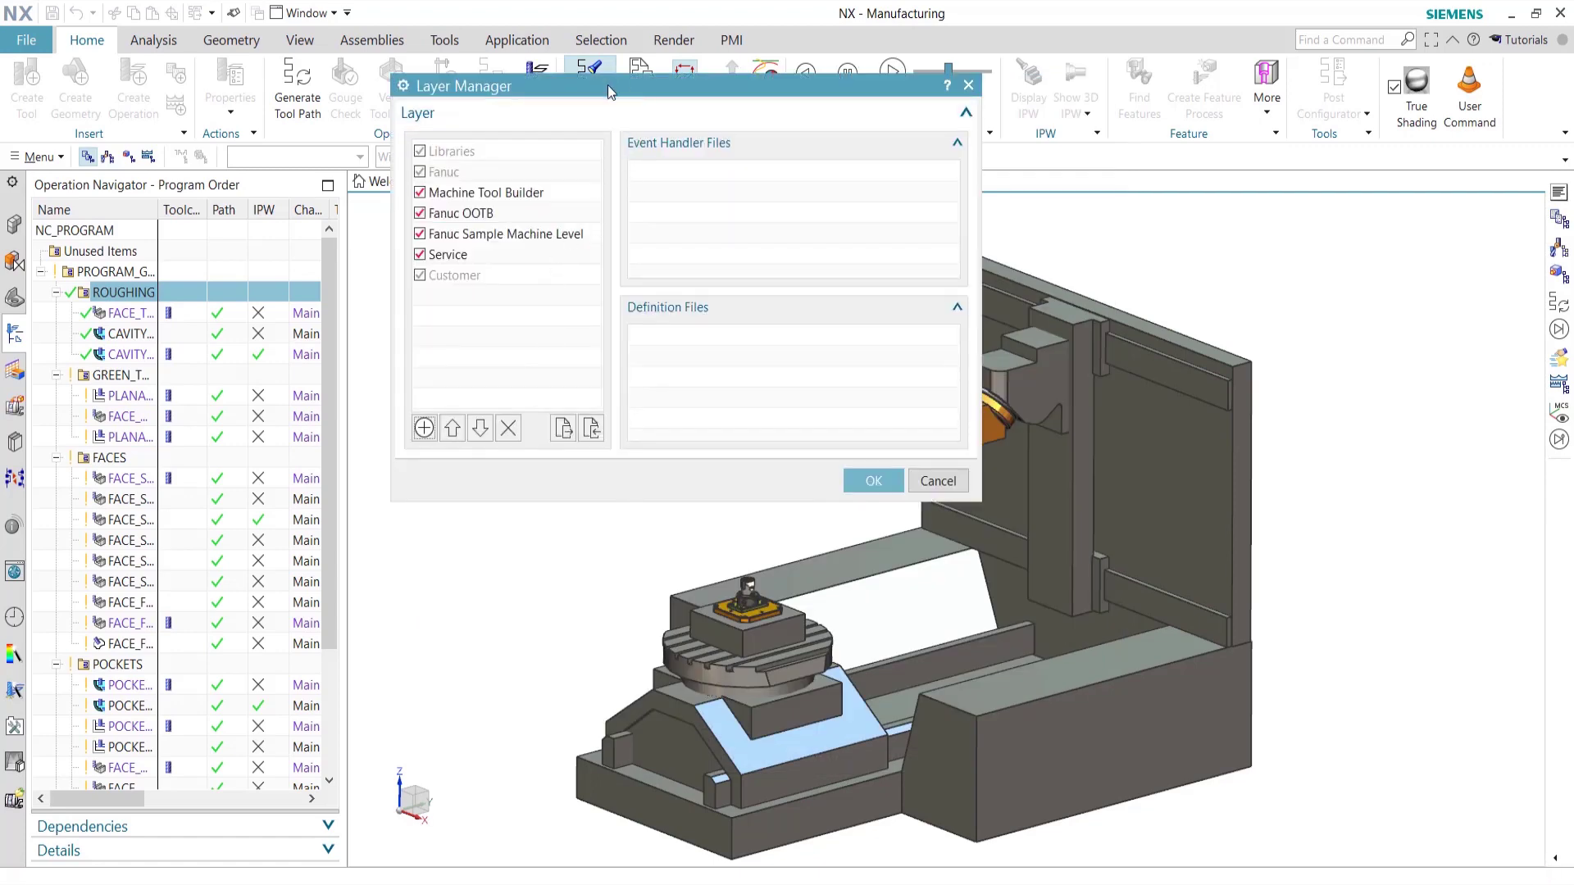
pyautogui.moveTo(608, 85); pyautogui.dragTo(652, 244)
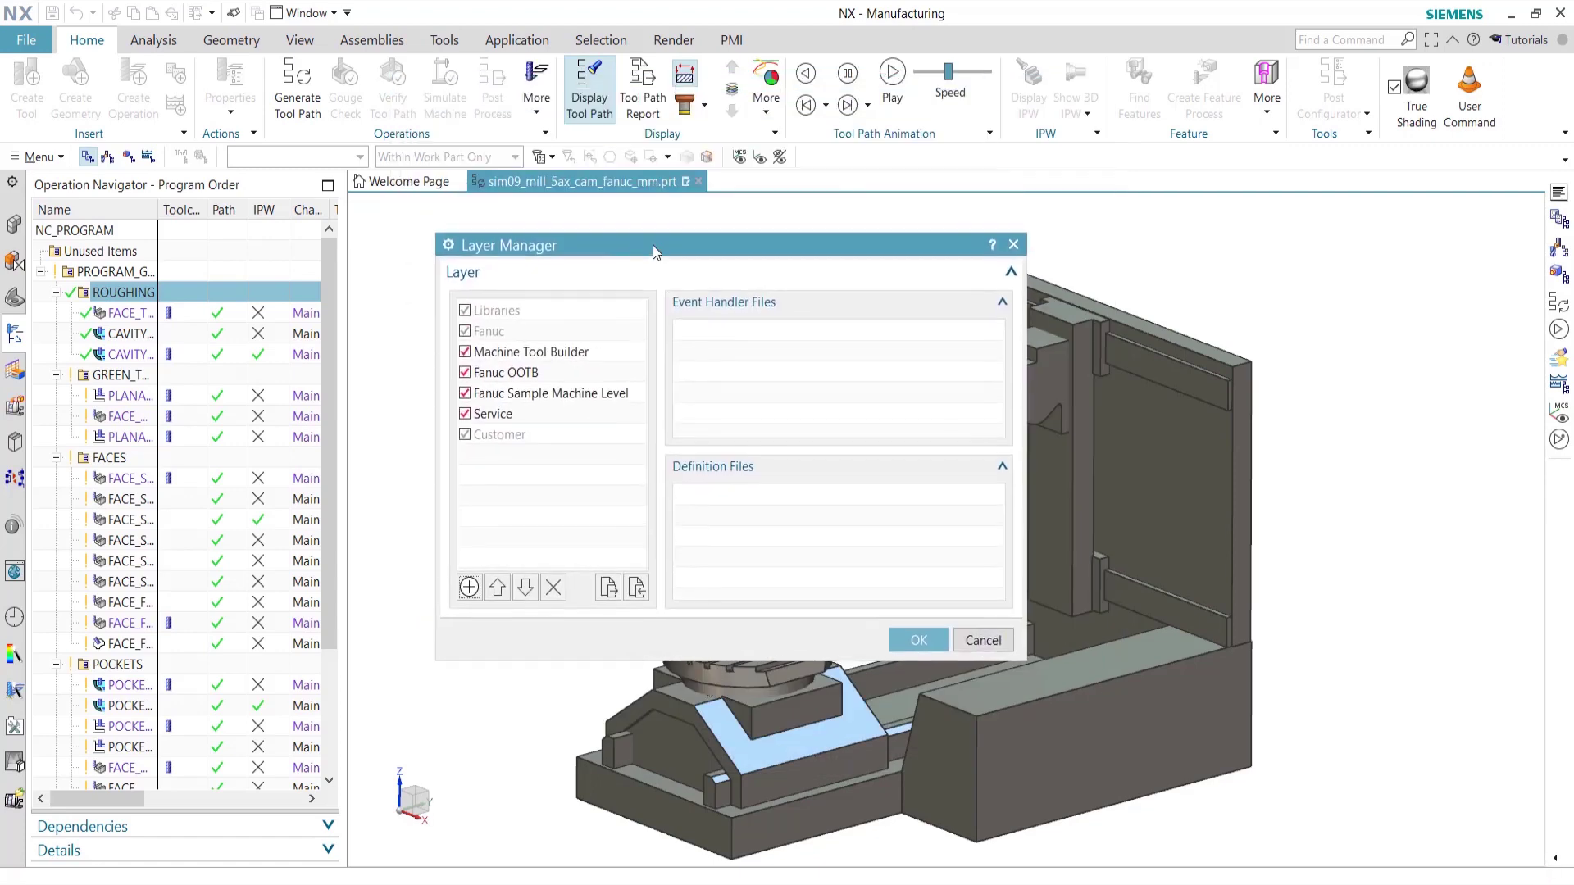
pyautogui.click(513, 360)
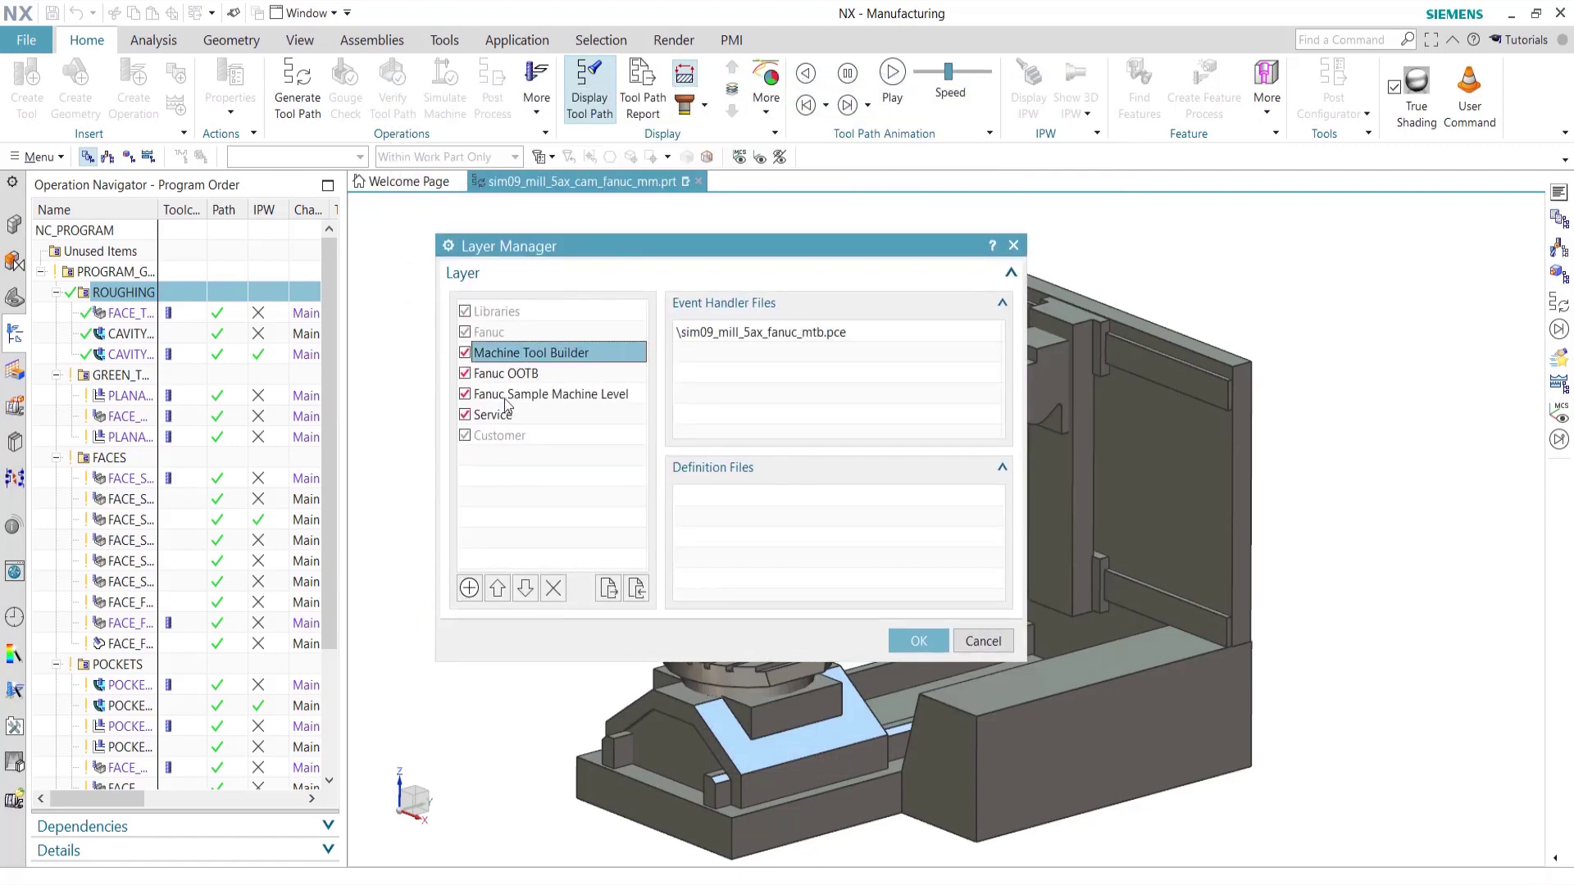
pyautogui.click(469, 587)
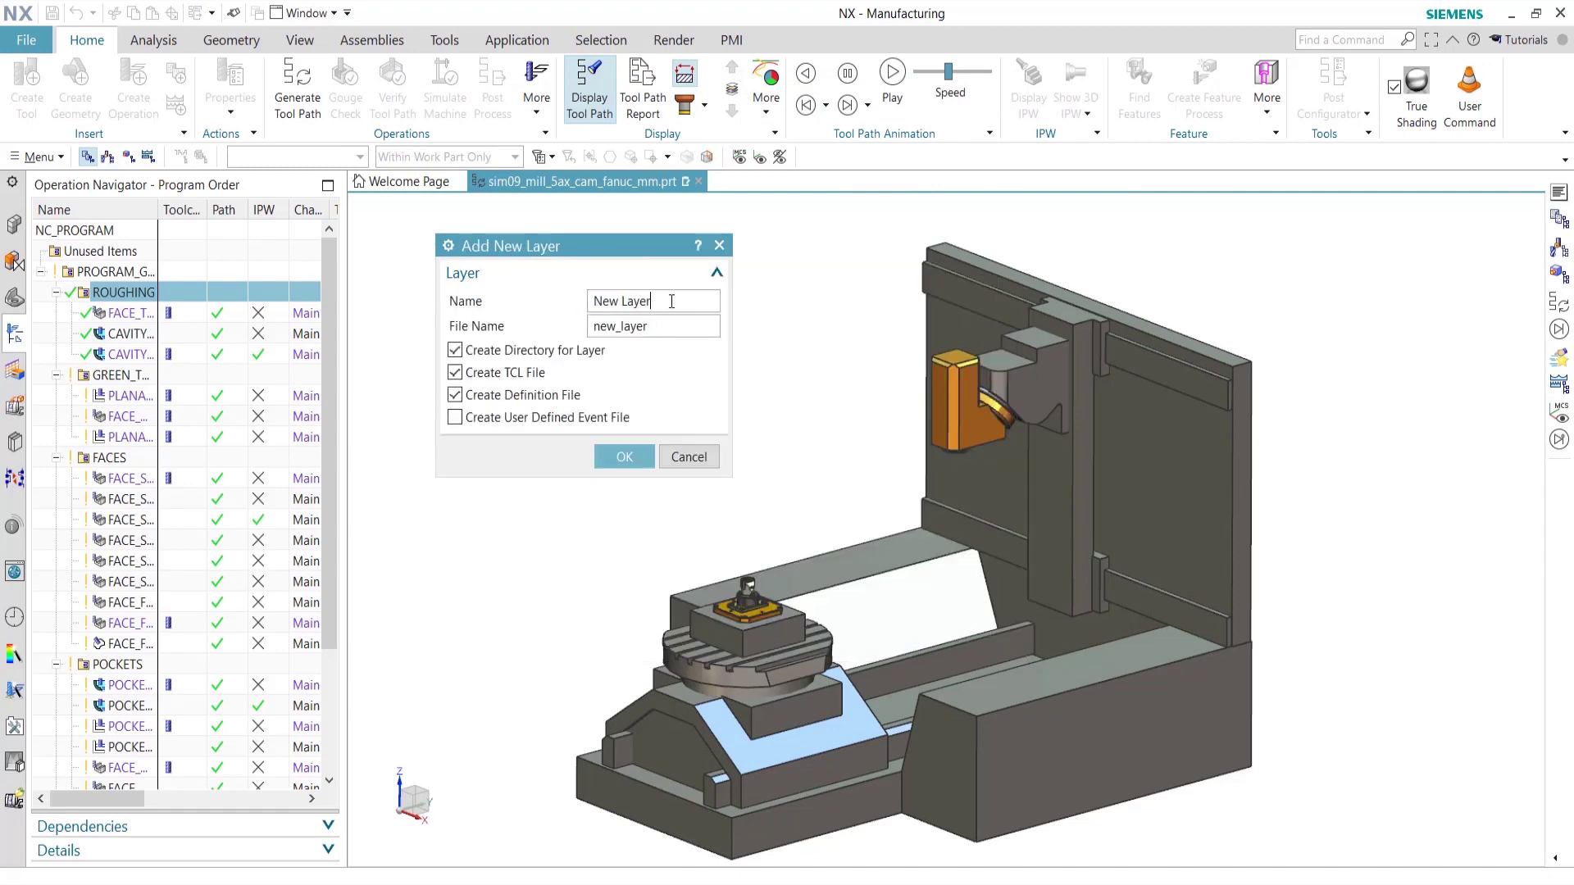
pyautogui.write('Community Layer')
pyautogui.doubleClick(675, 327)
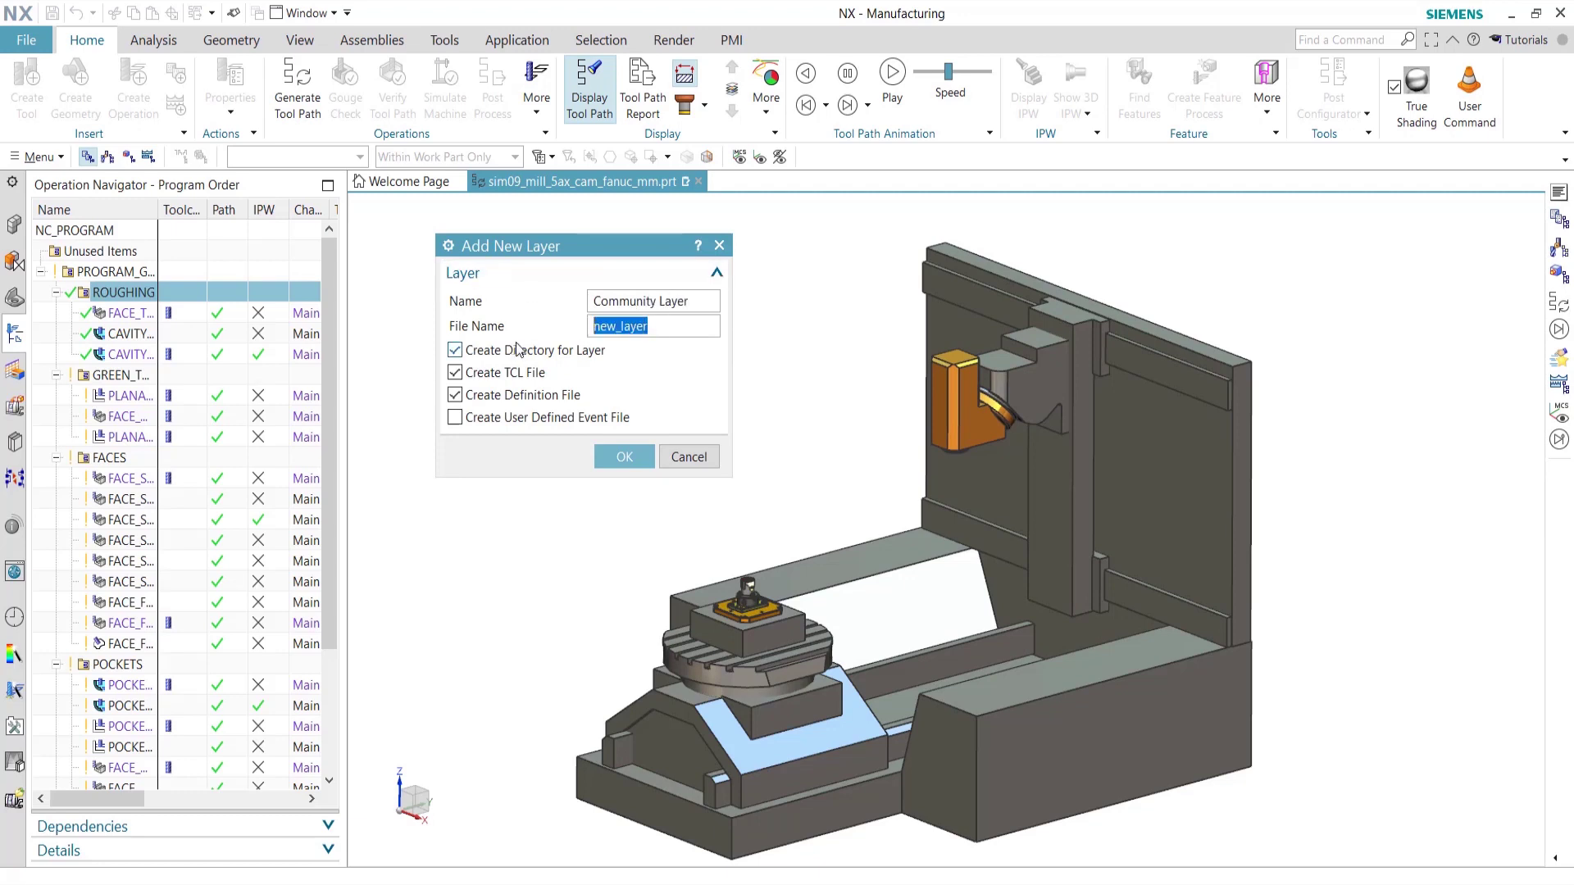
pyautogui.write('community_layer')
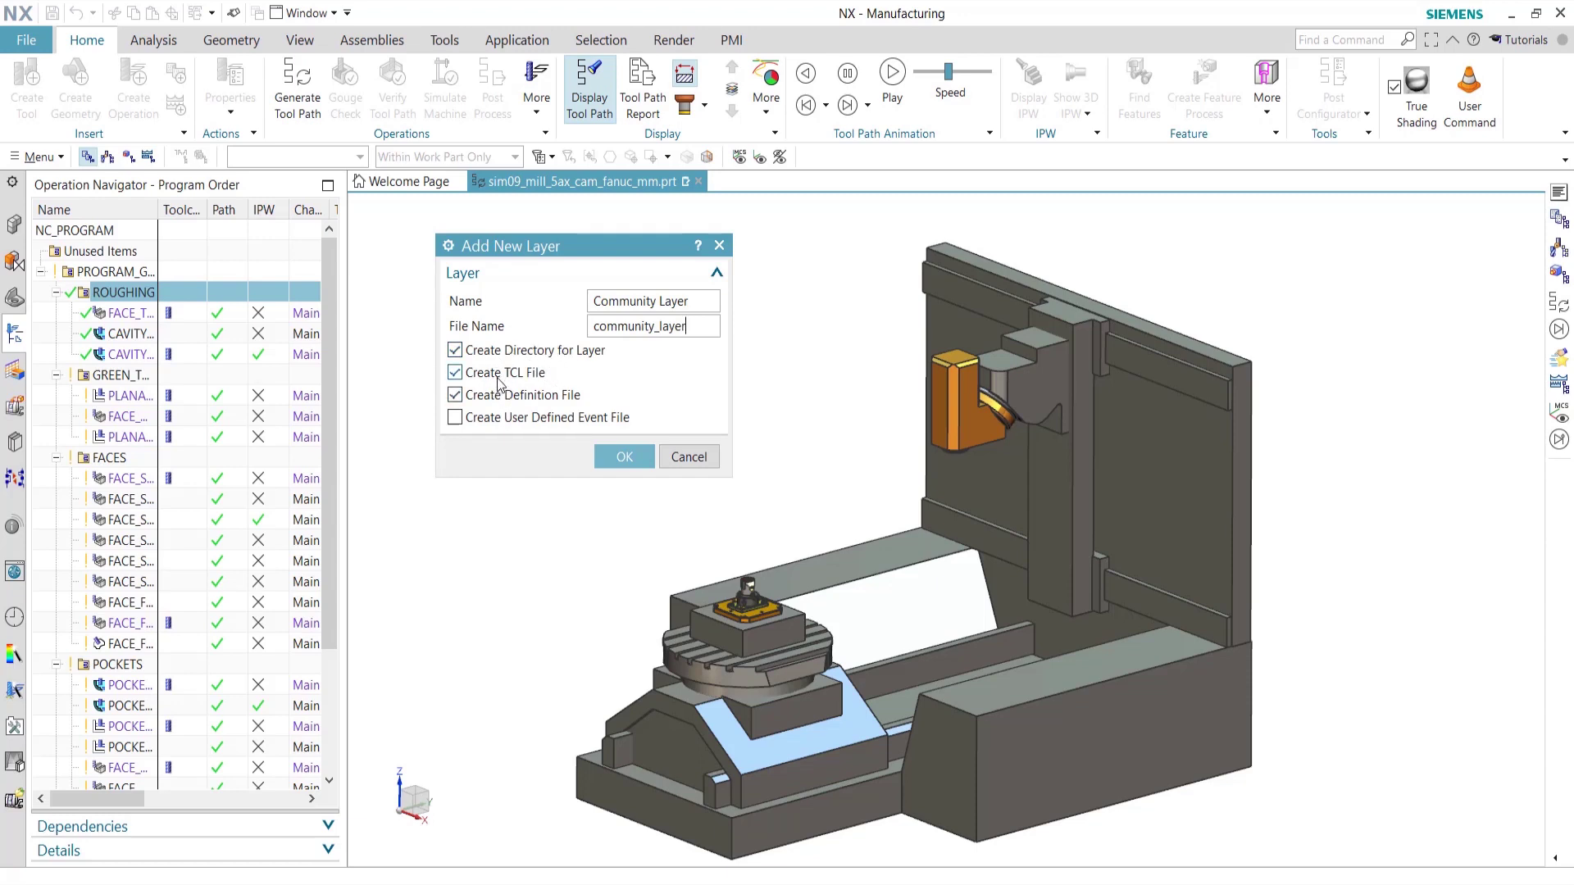
pyautogui.click(479, 397)
pyautogui.click(633, 455)
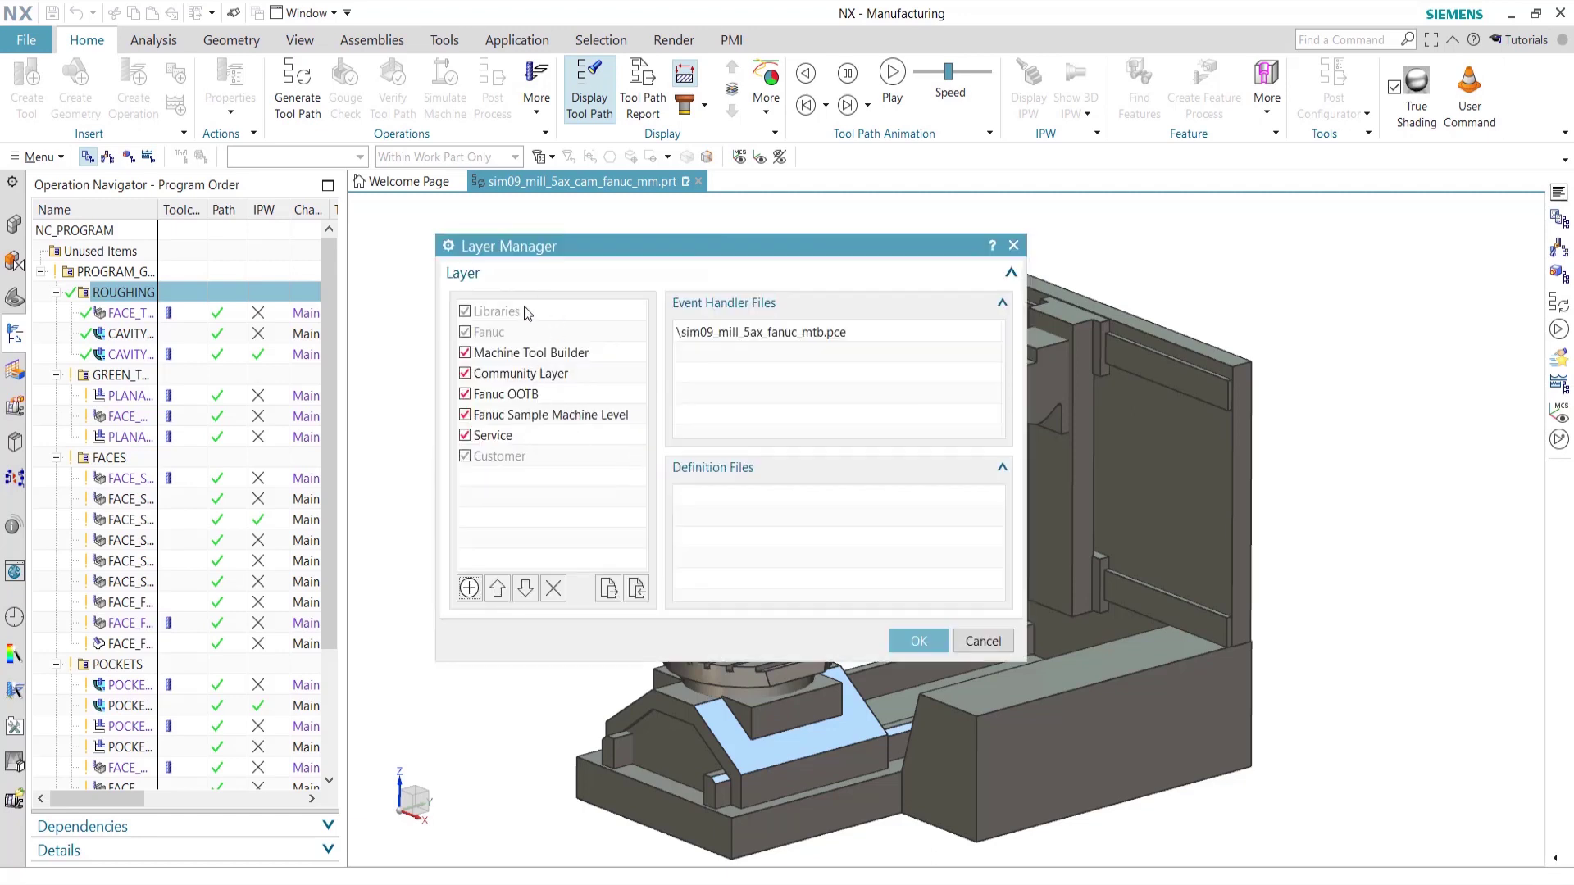
pyautogui.click(529, 378)
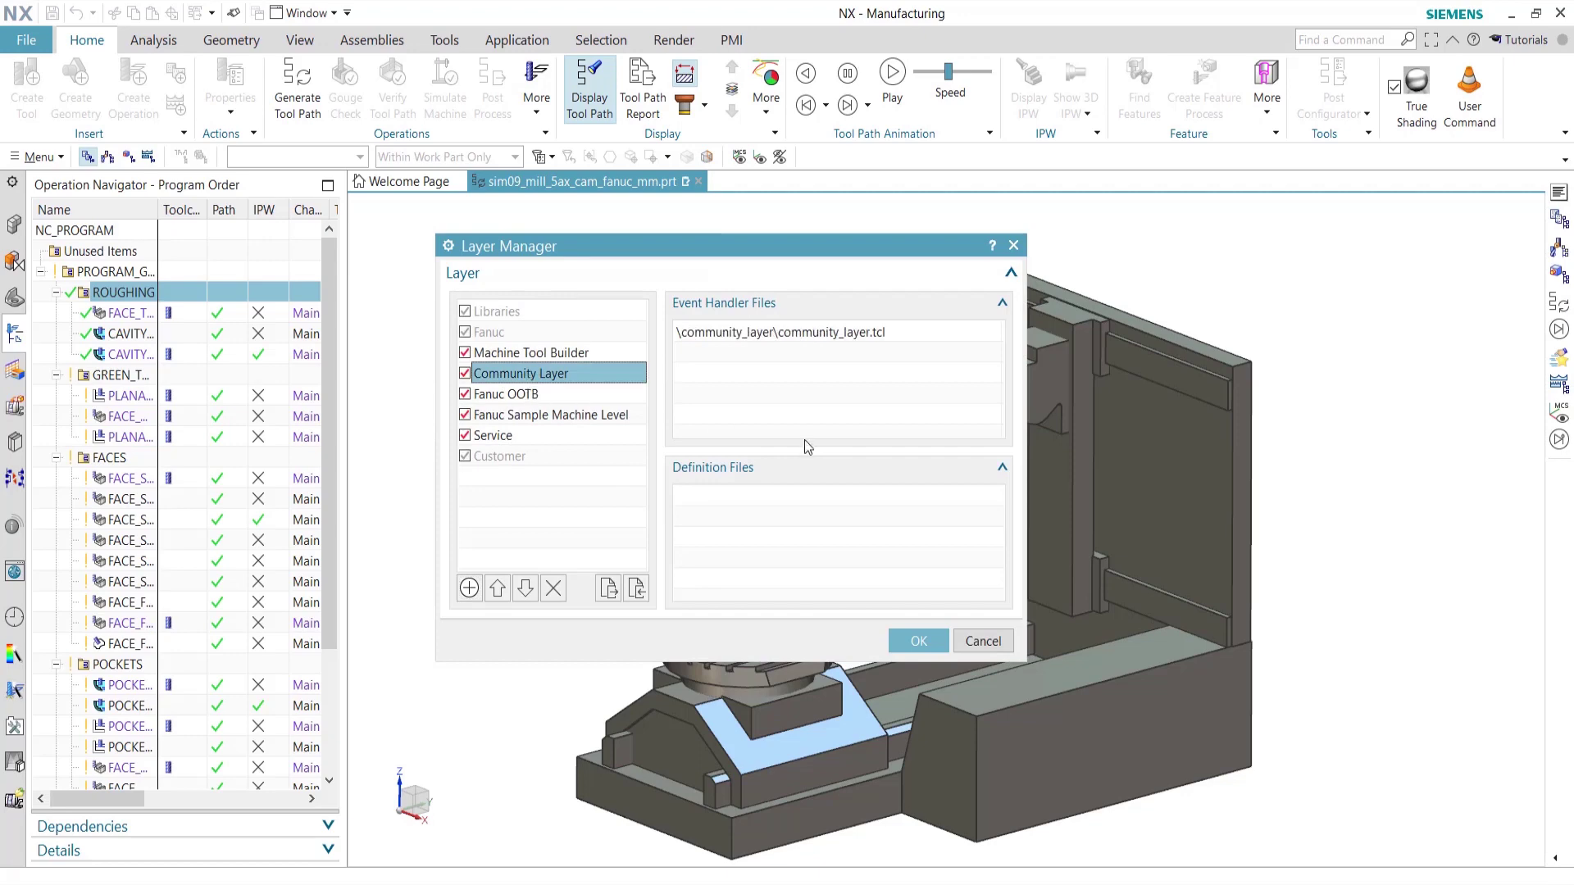
pyautogui.click(918, 642)
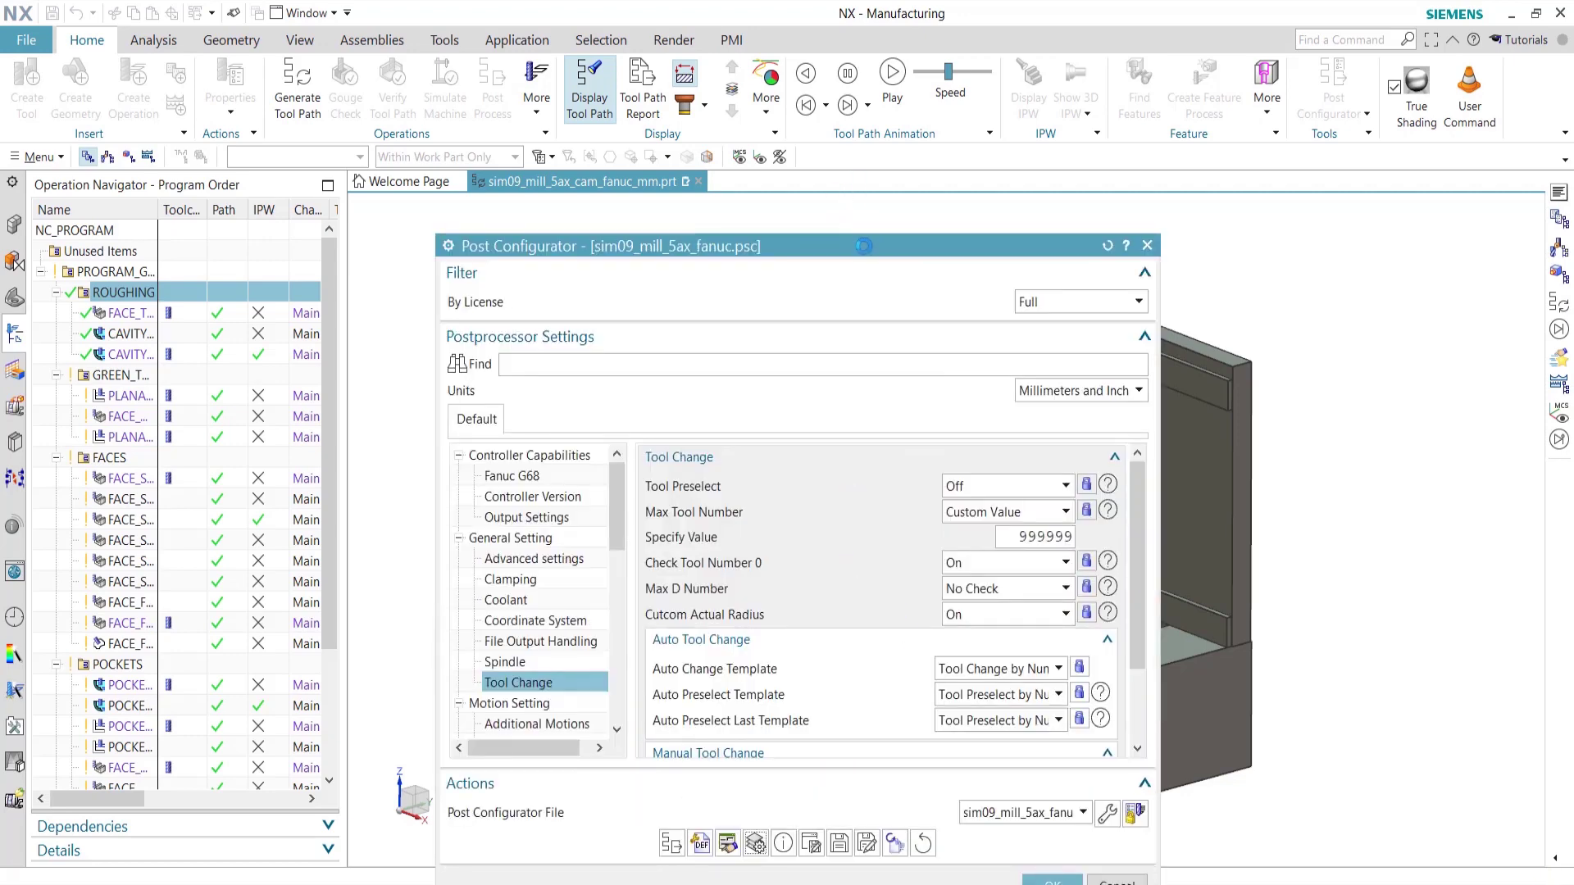
# - Open community_layer.tcl for editing and paste the prepared Community Layer code into the empty file
pyautogui.moveTo(865, 246); pyautogui.dragTo(651, 86)
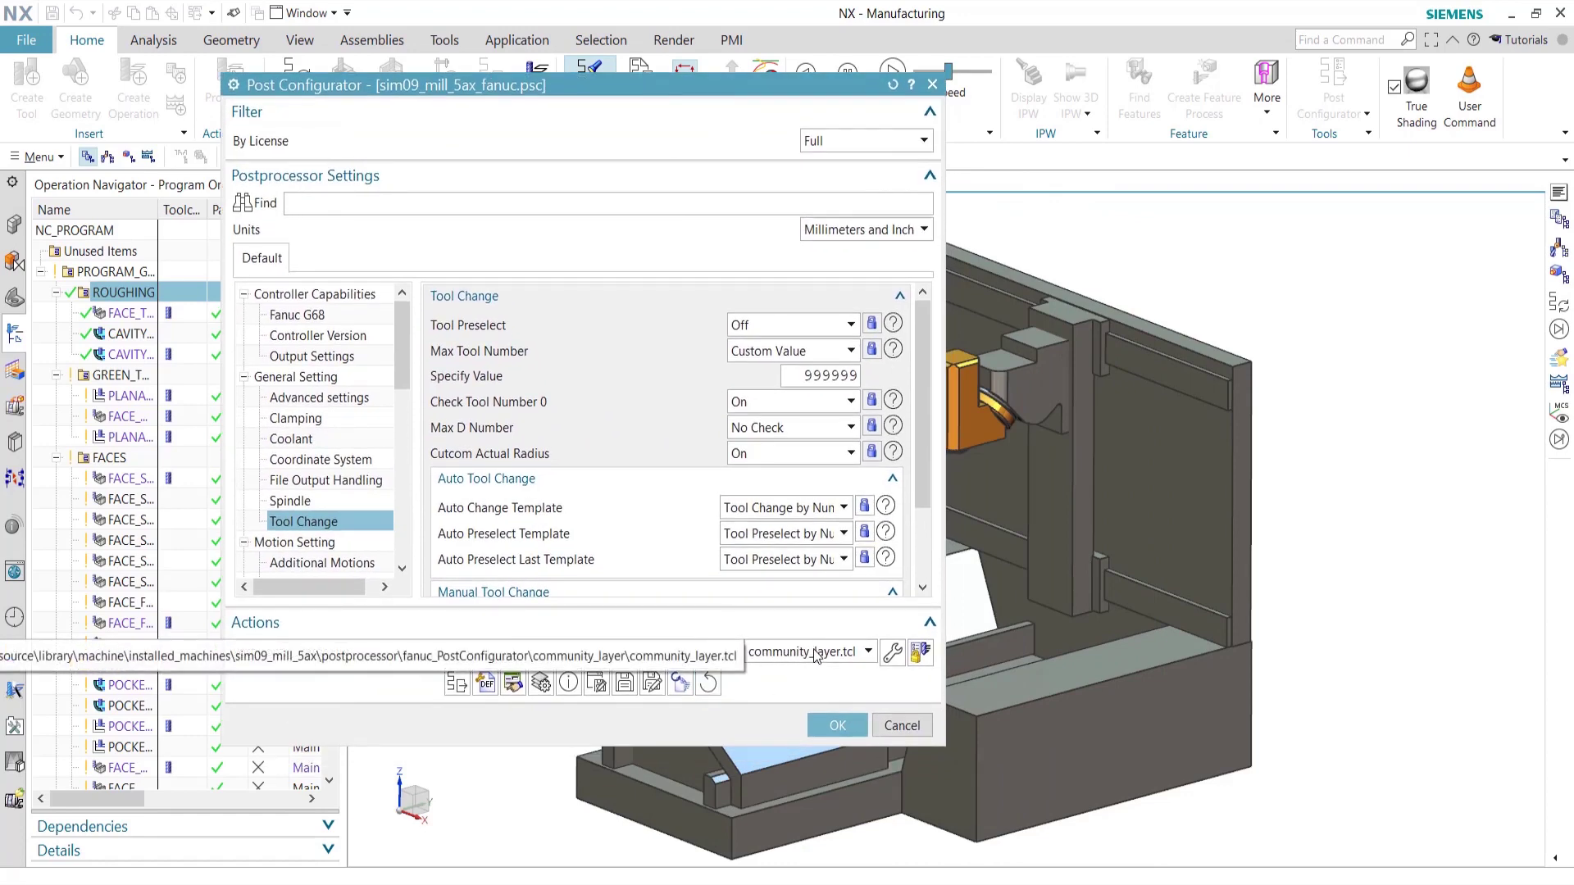
pyautogui.click(894, 653)
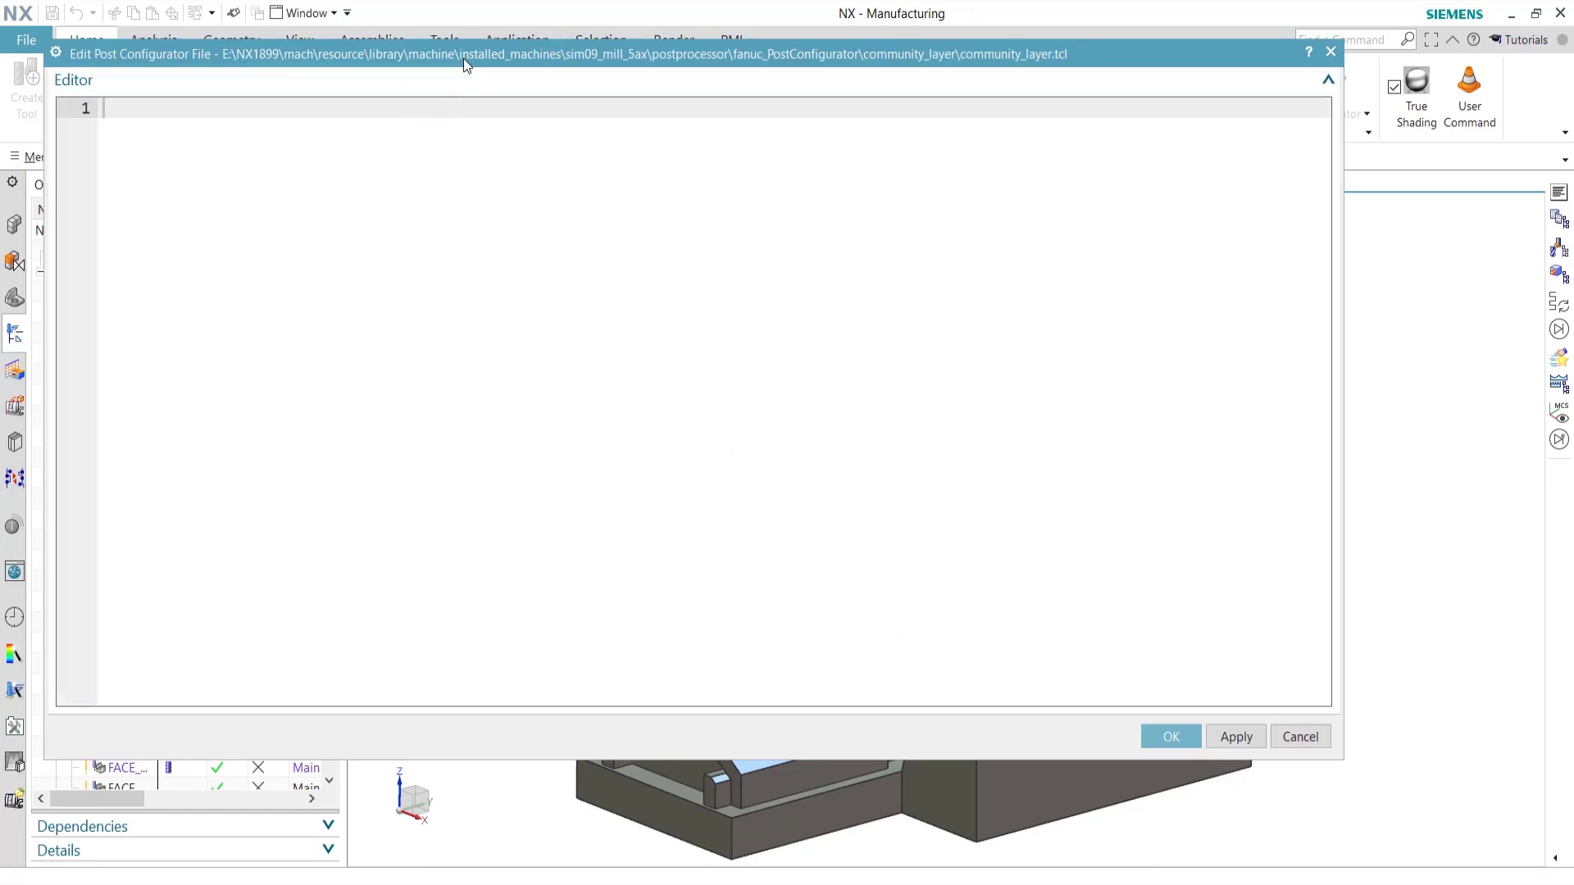
pyautogui.moveTo(467, 63); pyautogui.dragTo(518, 78)
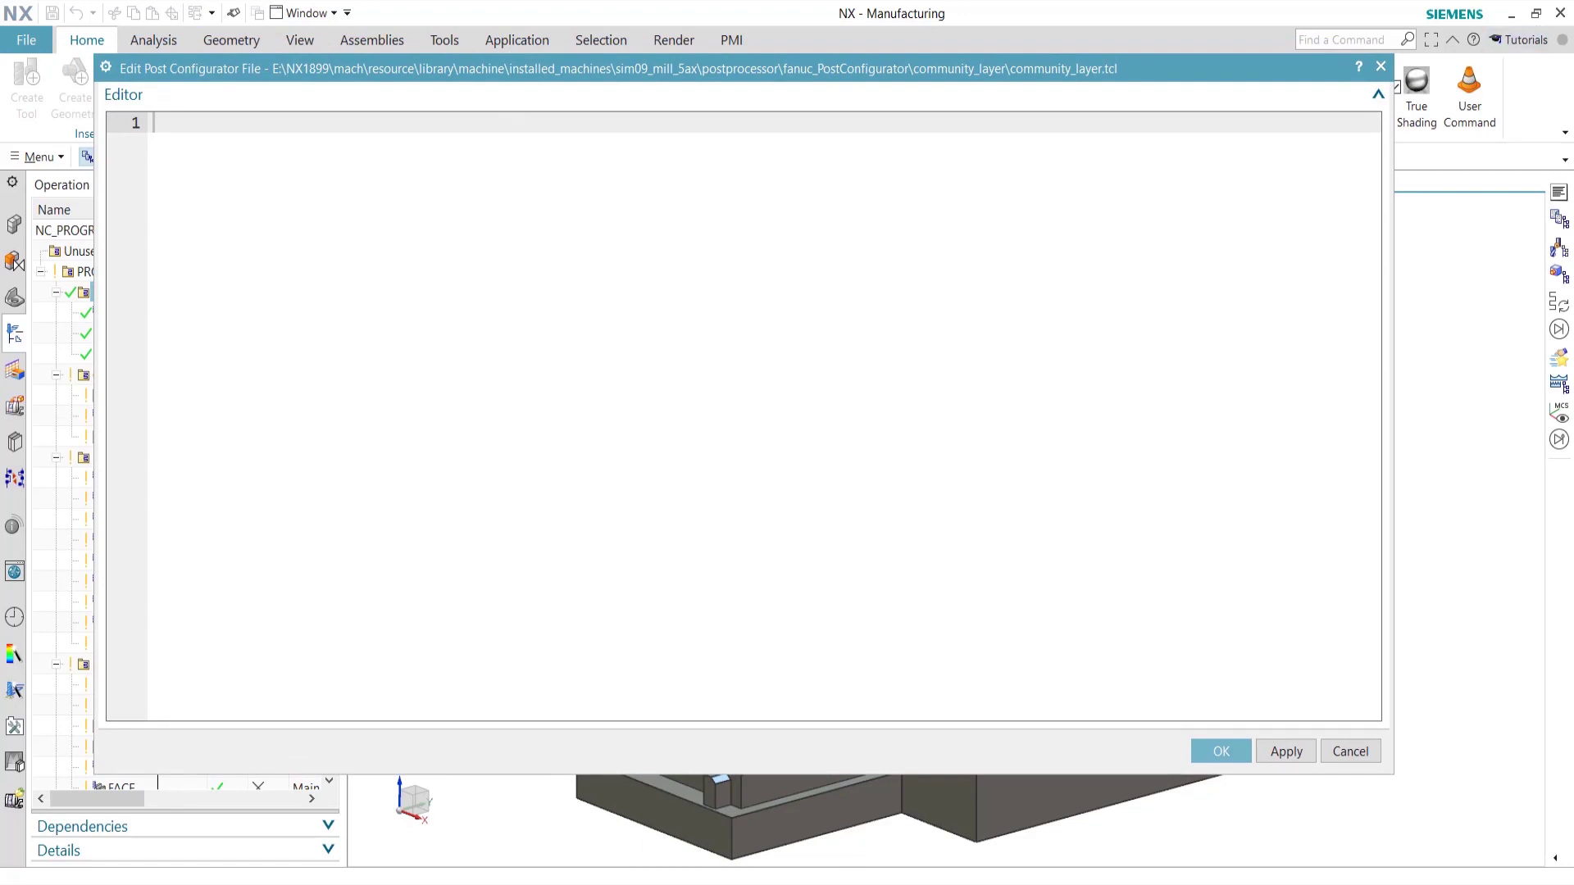
pyautogui.hotkey('ctrl', 'v')
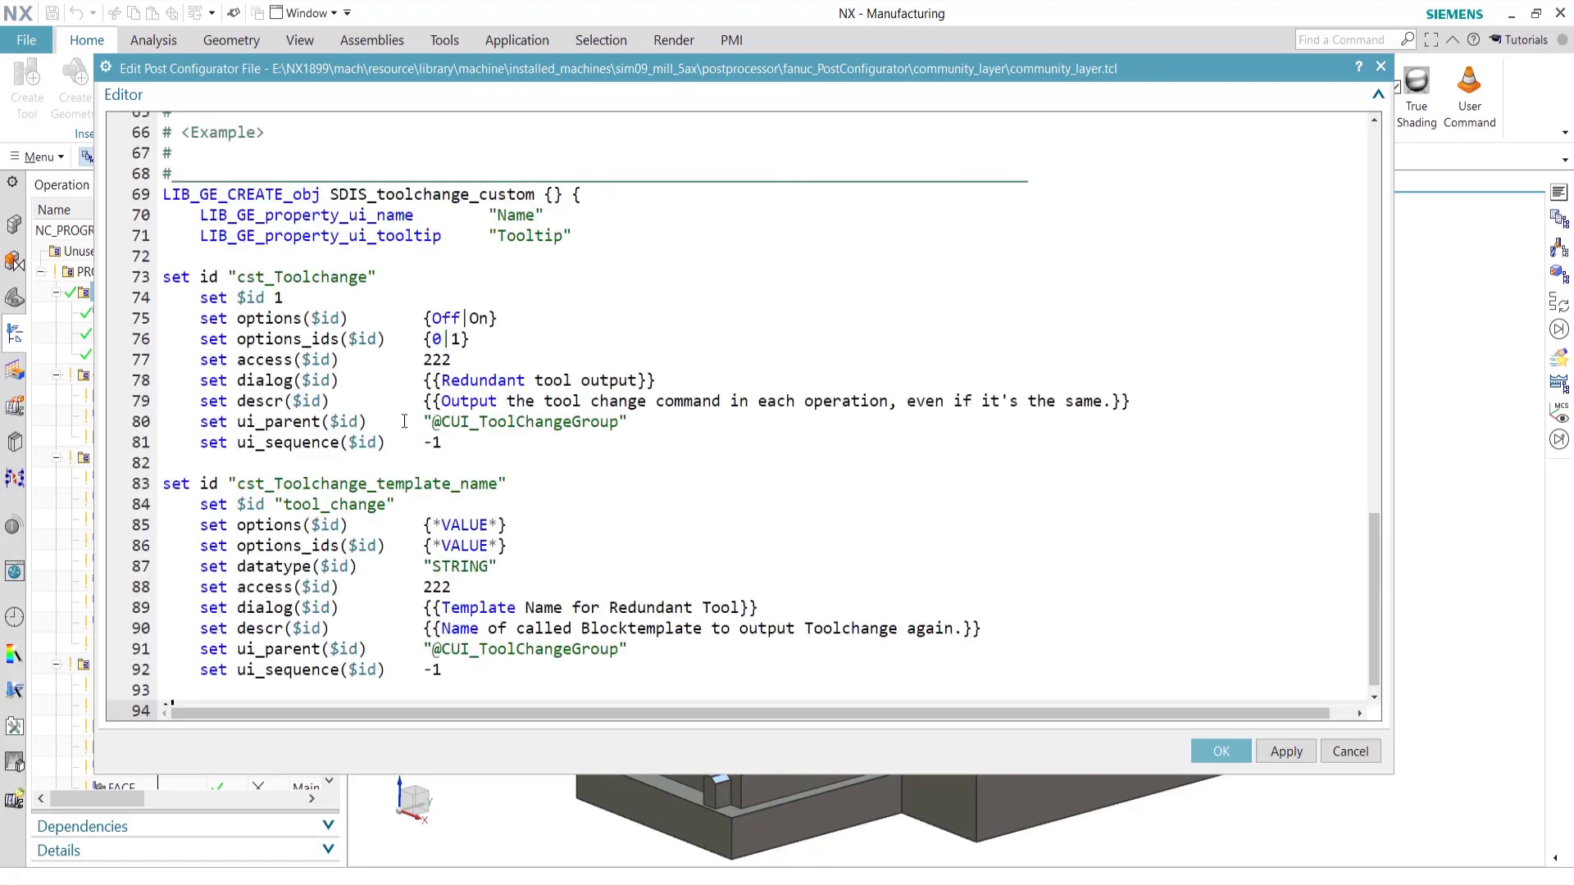
# - Examine the layer's header, its tool change buffer extensions and the SDIS_reduntant_tool_output procedure
pyautogui.scroll(20, 343, 455)
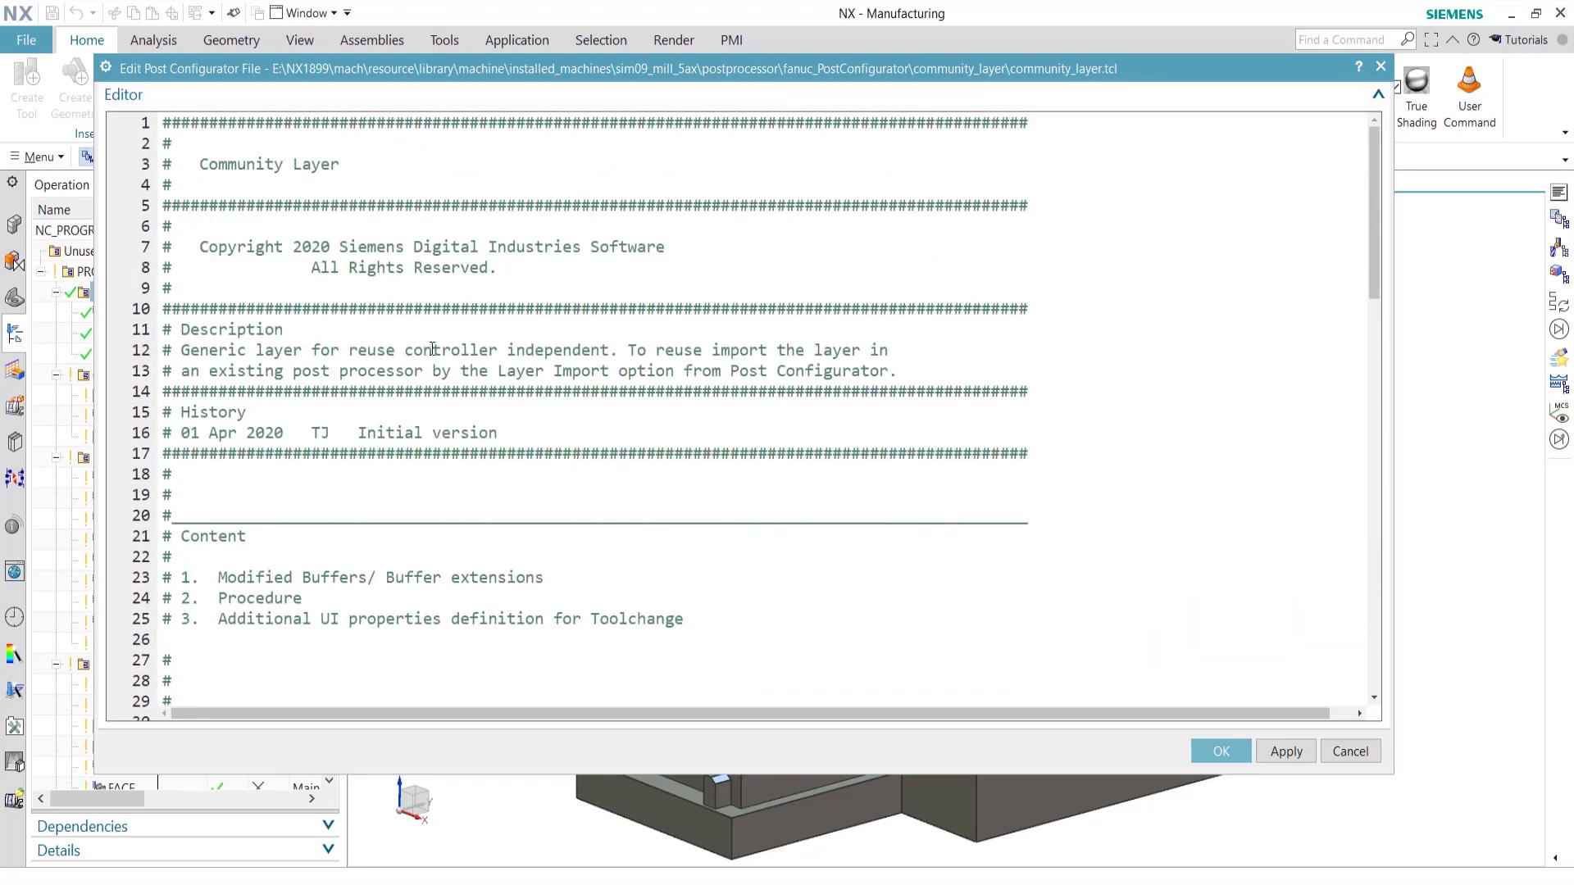
pyautogui.click(239, 167)
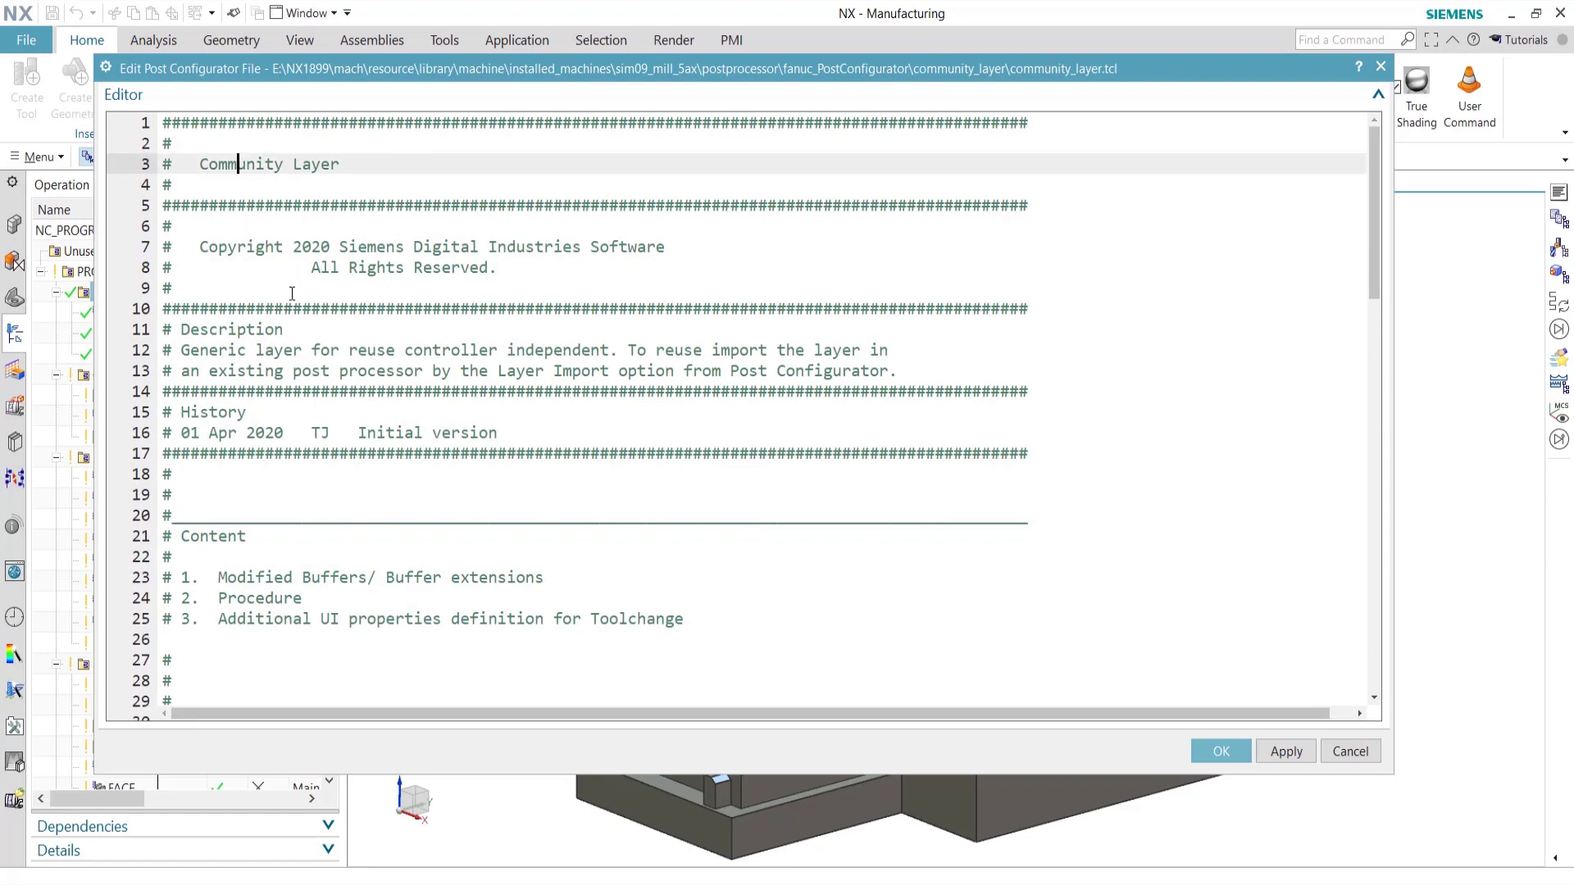
pyautogui.scroll(-4, 296, 278)
pyautogui.scroll(-6, 296, 294)
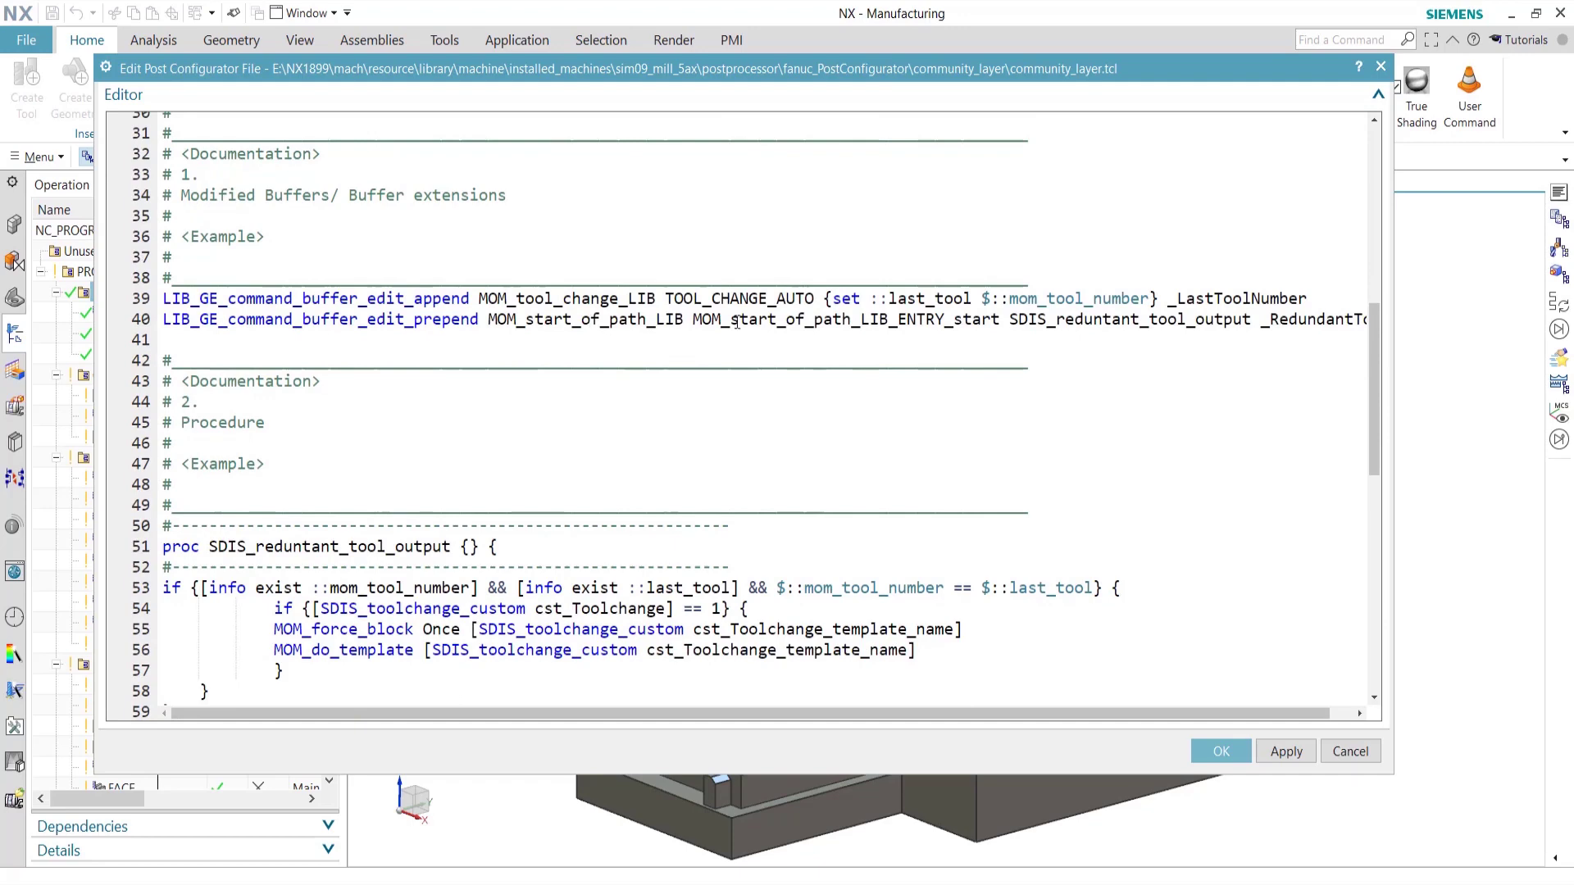
pyautogui.doubleClick(1114, 320)
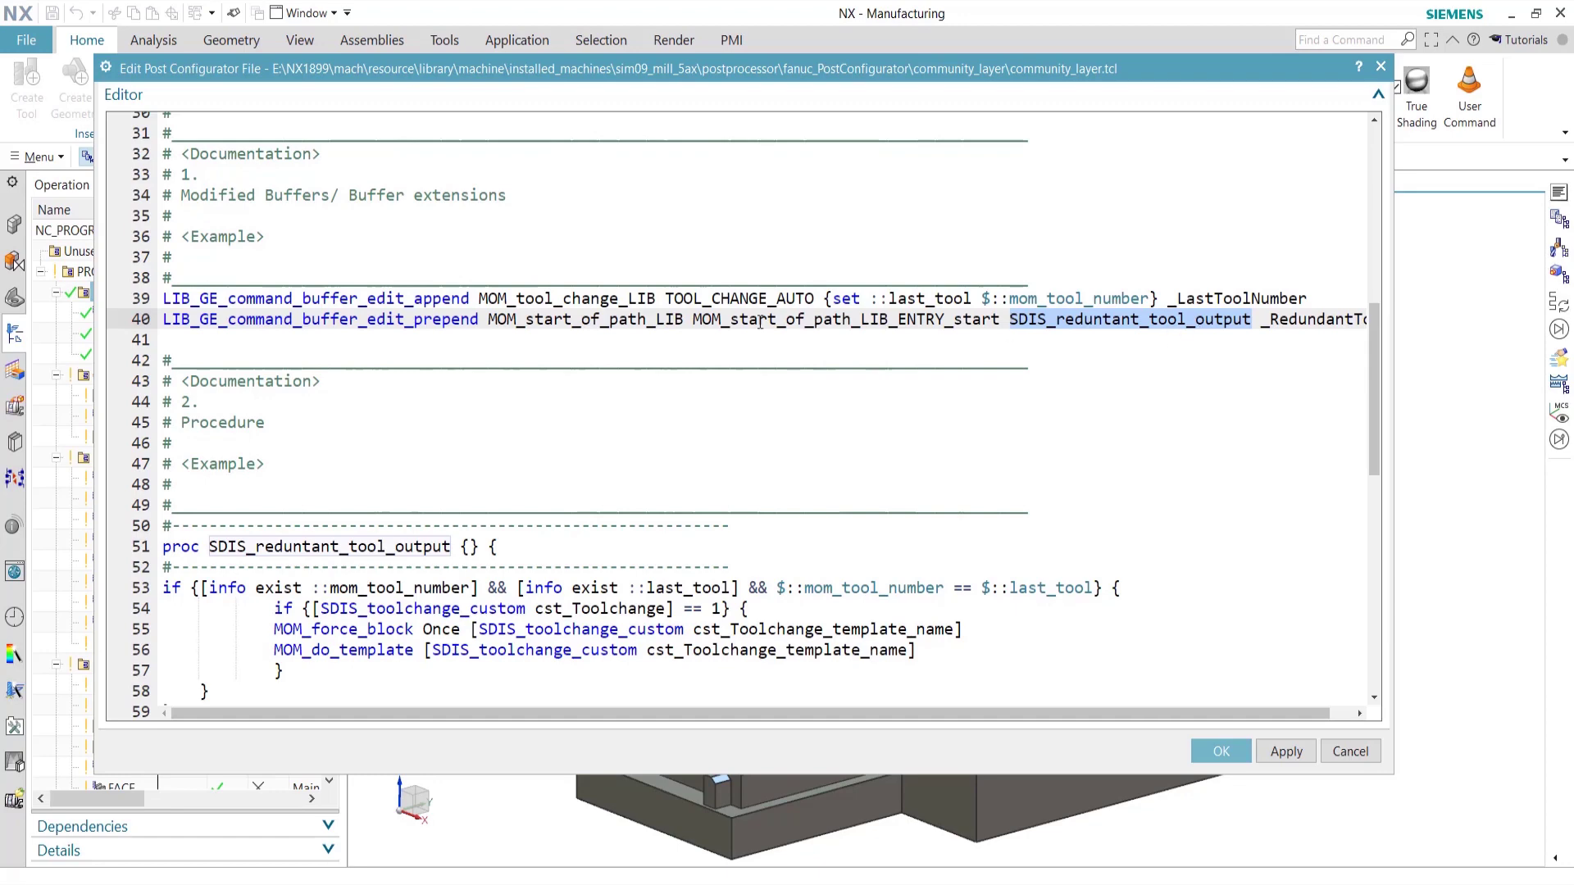
pyautogui.scroll(-3, 536, 337)
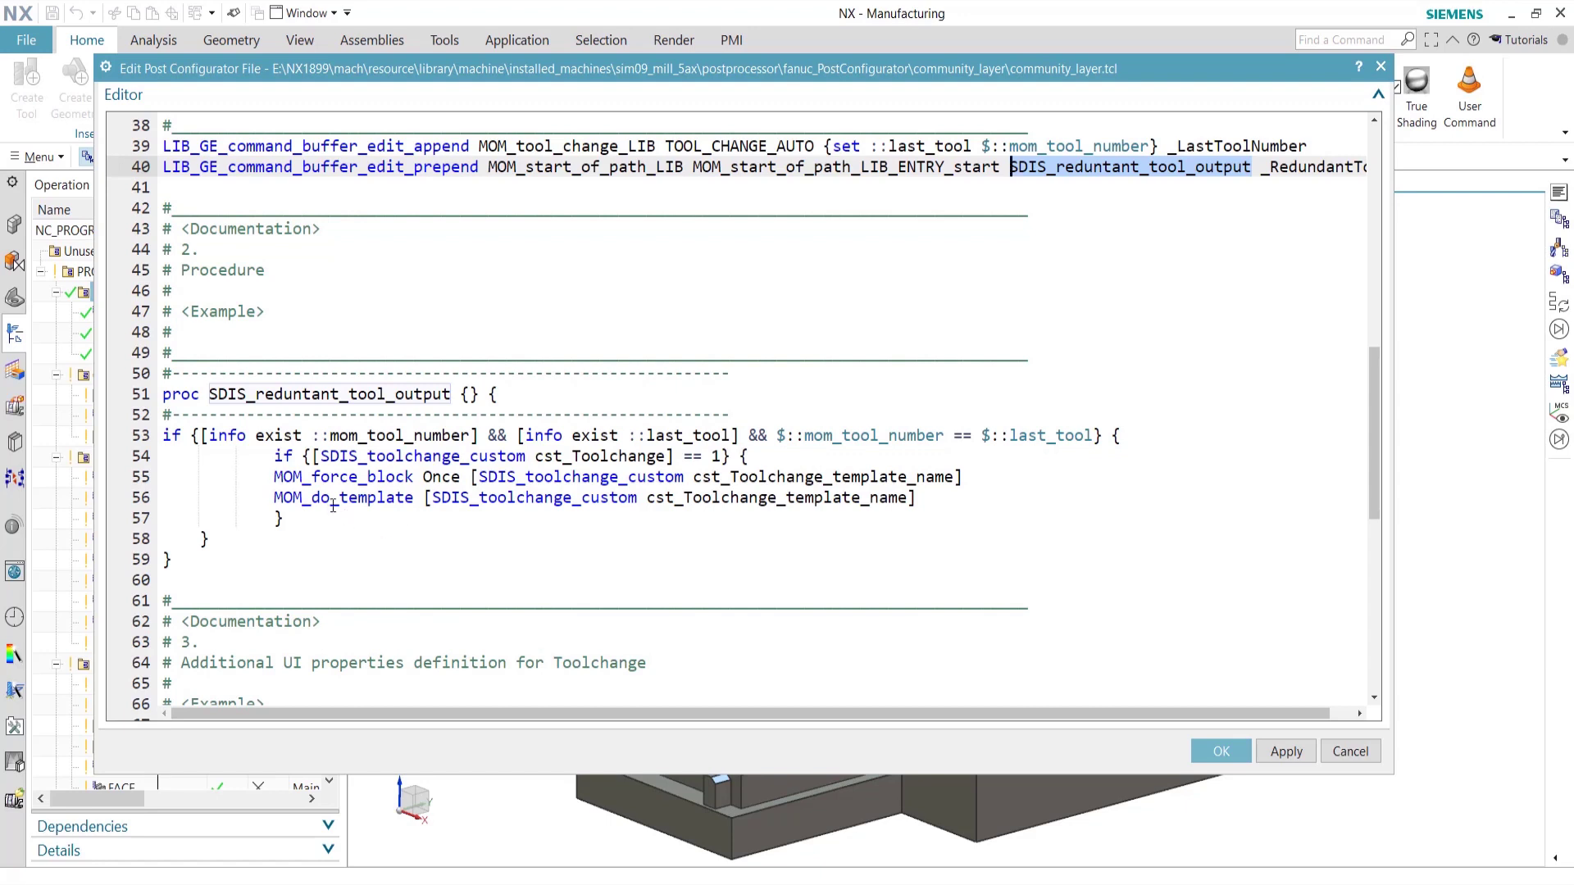
pyautogui.click(508, 477)
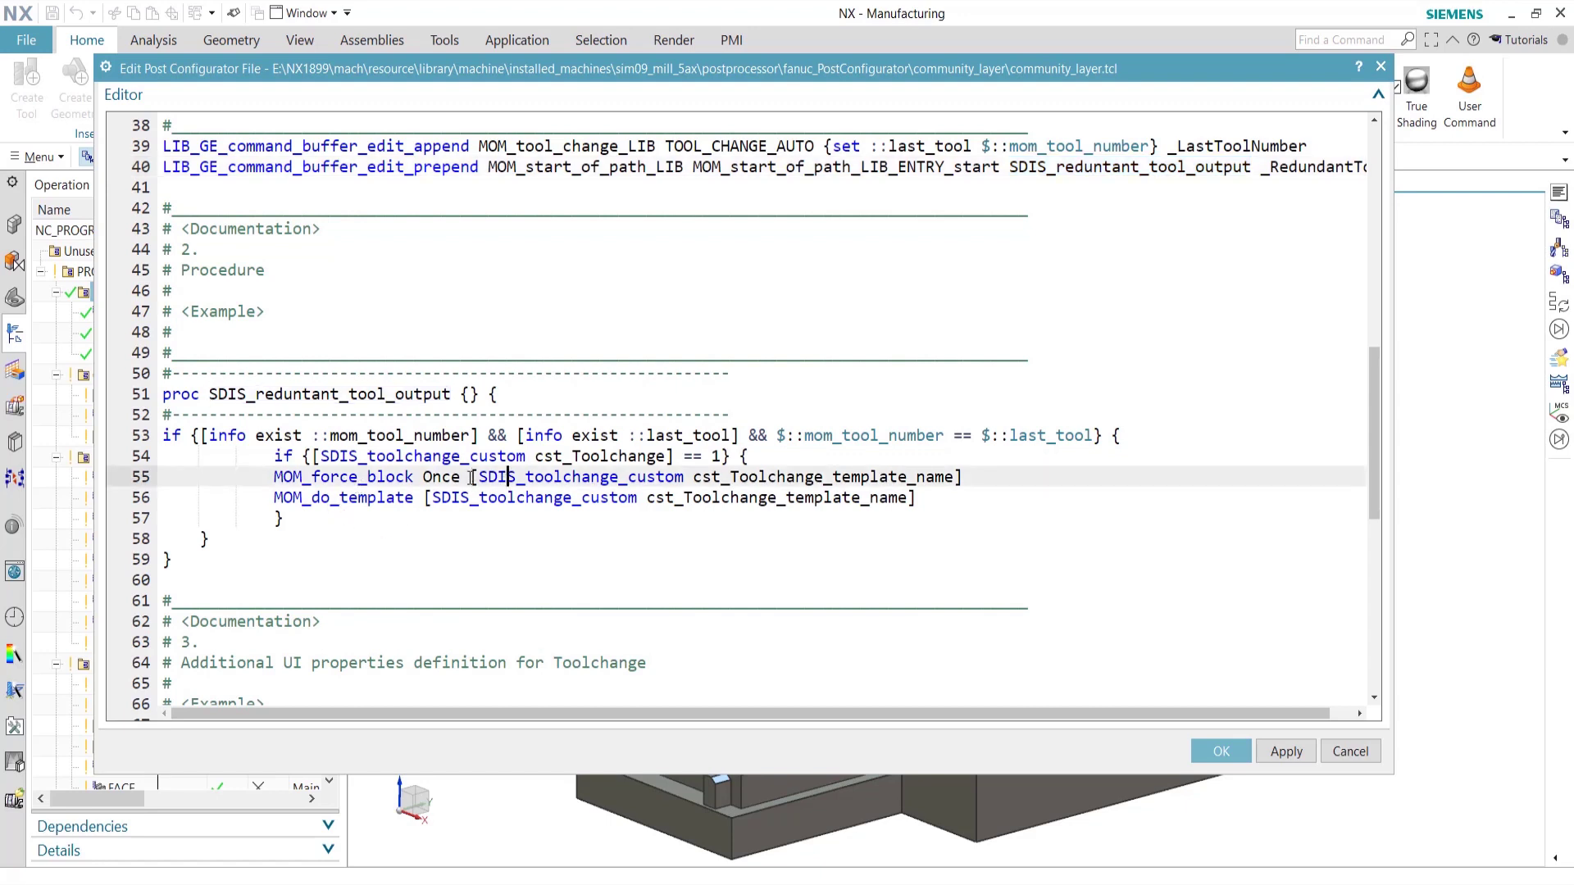
pyautogui.moveTo(474, 477); pyautogui.dragTo(955, 469)
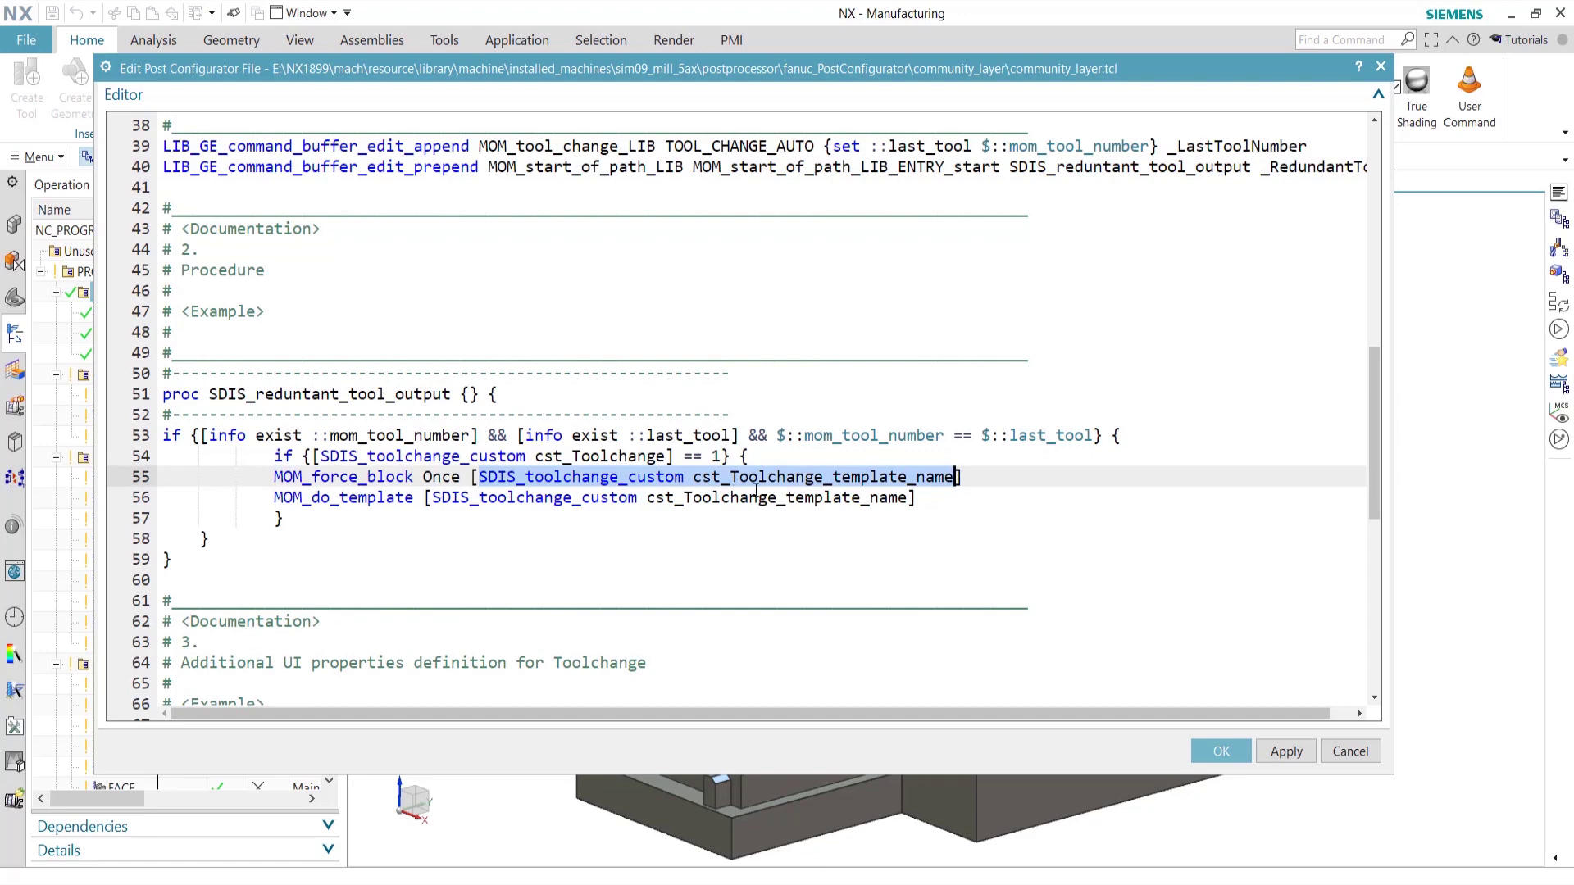
# - Examine the SDIS_toolchange_custom object and its cst_Toolchange and cst_Toolchange_template_name UI property definitions
pyautogui.scroll(-4, 322, 462)
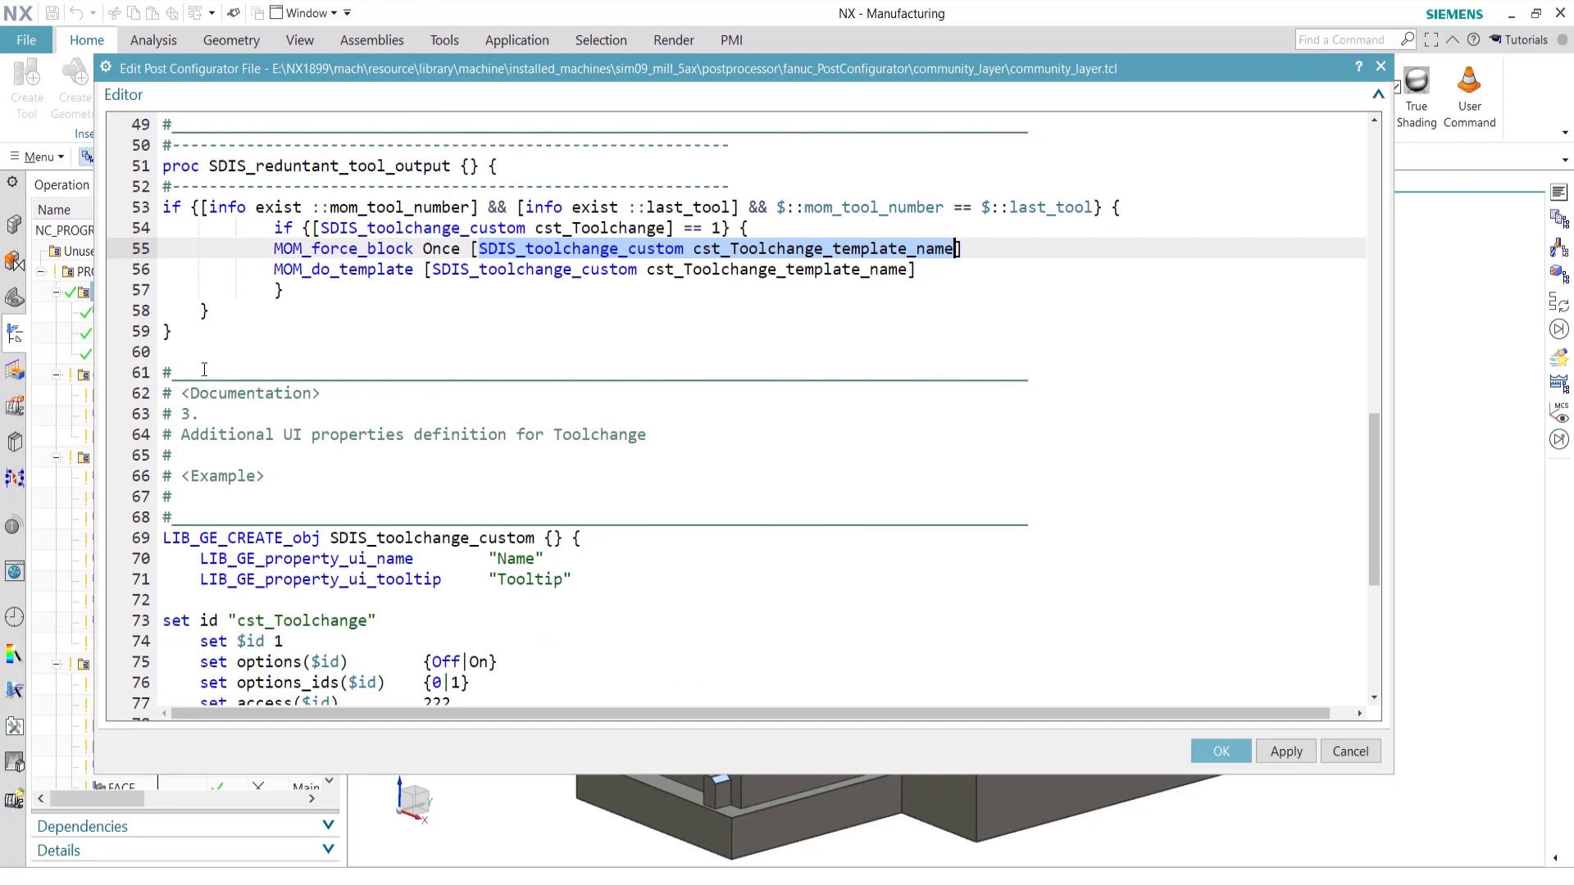
pyautogui.scroll(-3, 233, 470)
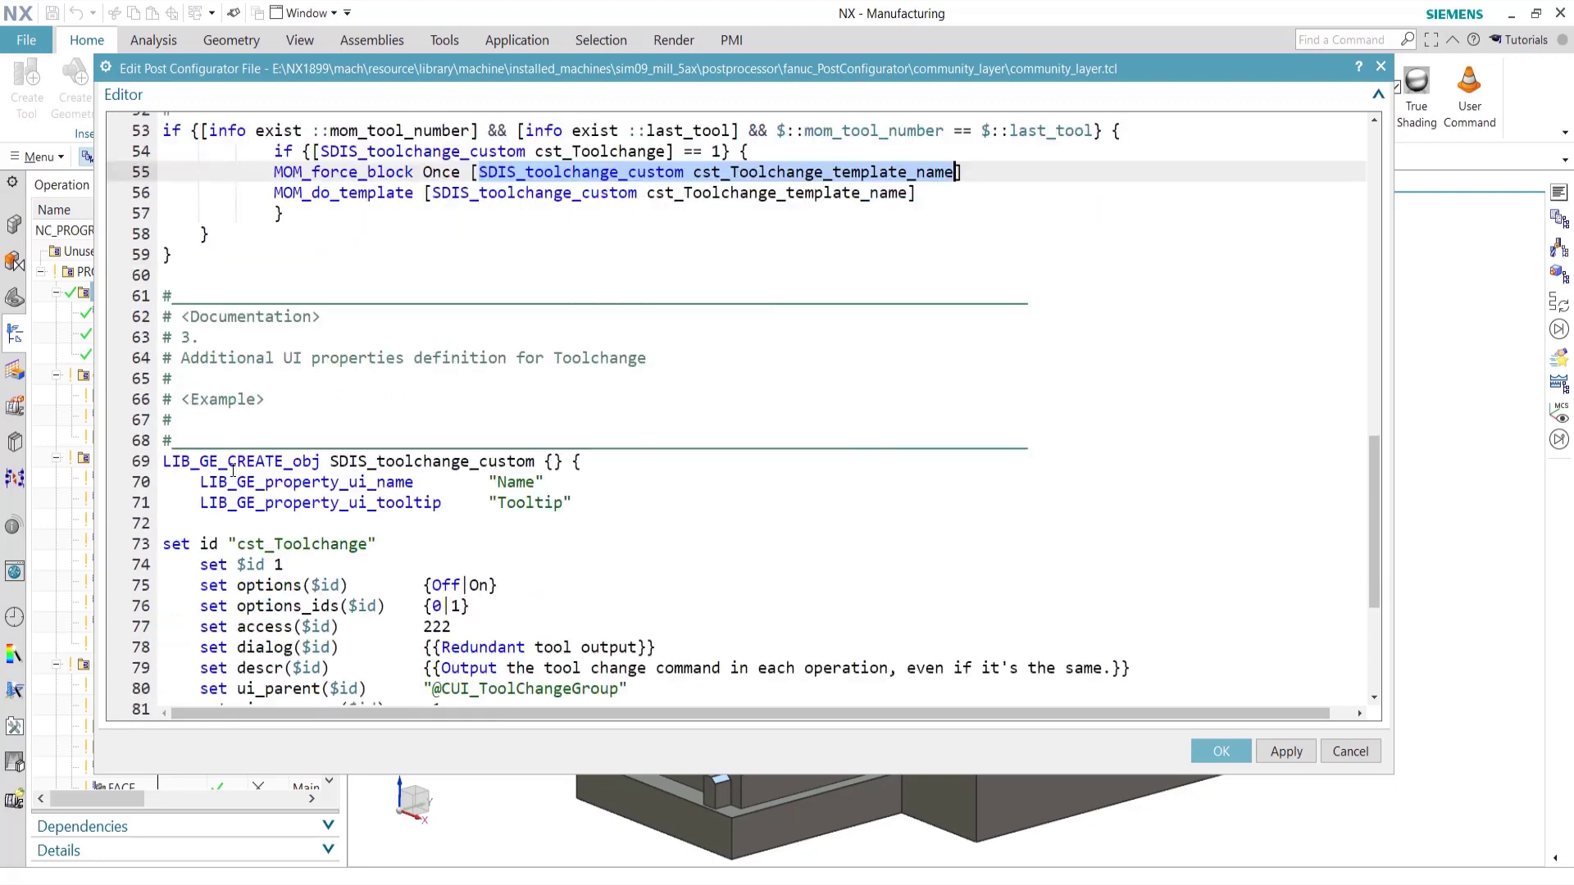
pyautogui.scroll(-1, 233, 471)
pyautogui.scroll(-2, 274, 419)
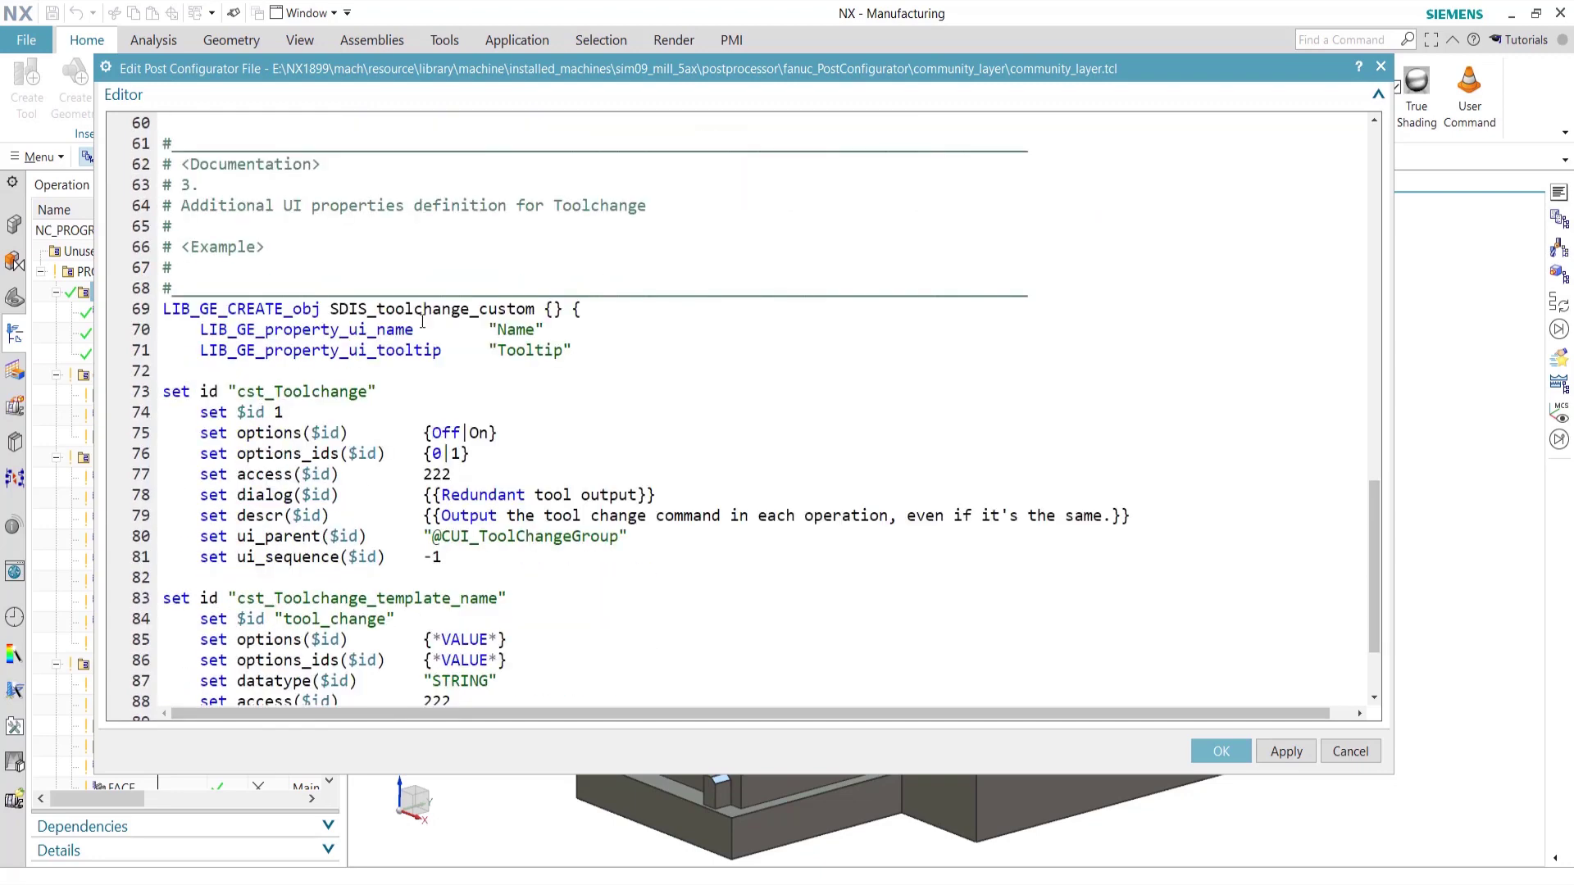
pyautogui.doubleClick(442, 308)
pyautogui.scroll(-1, 414, 357)
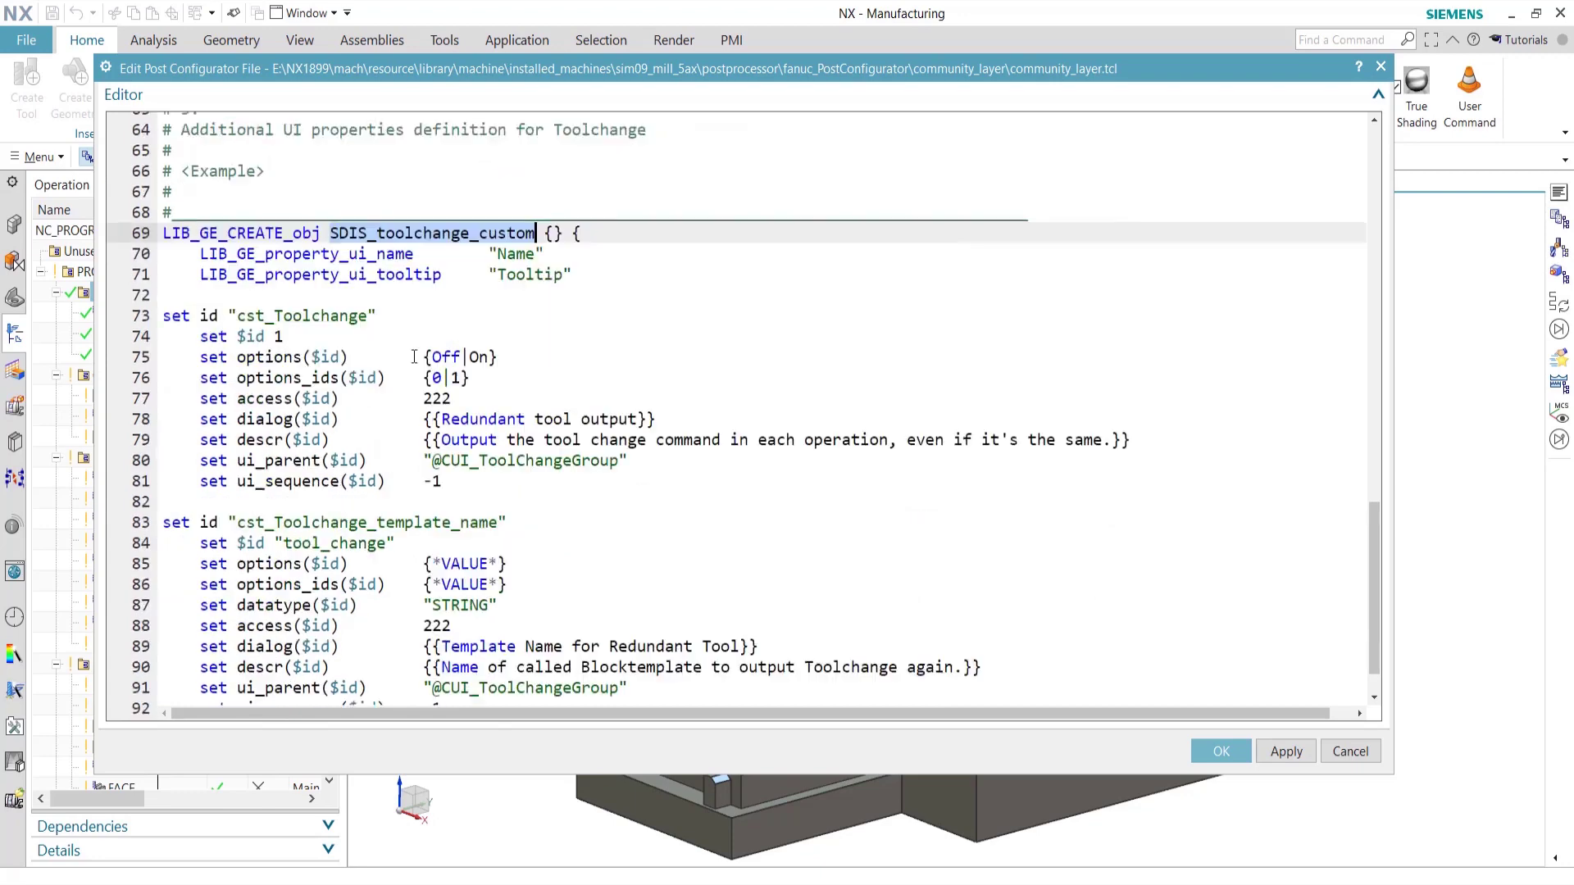
pyautogui.scroll(-1, 414, 357)
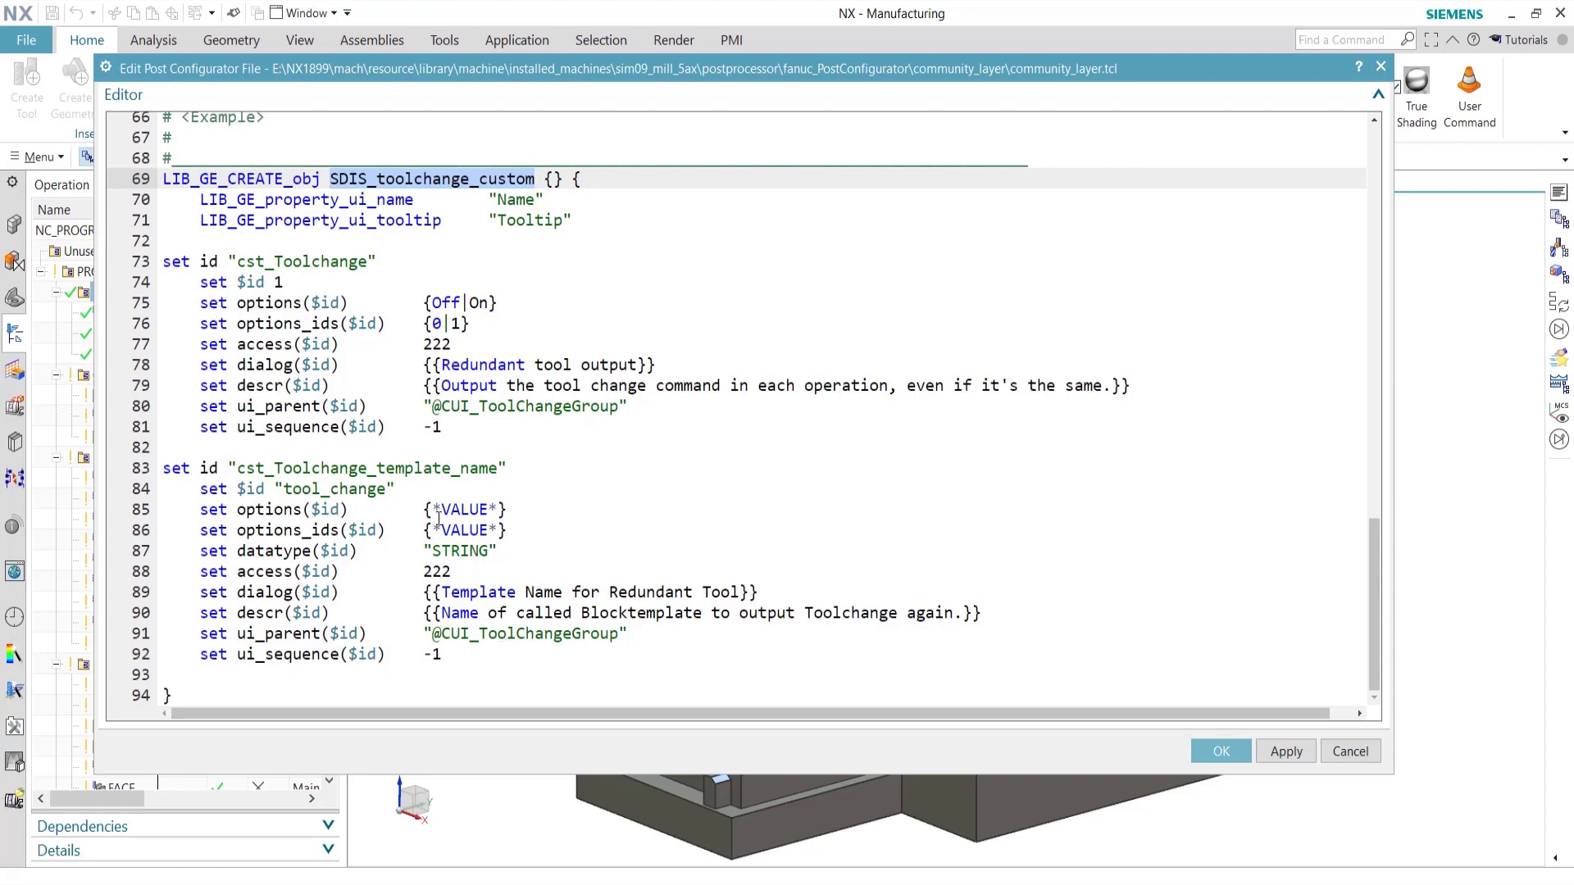
# - Accept the code in community_layer.tcl and display the Tool Change settings containing the redundant tool output options
pyautogui.scroll(11, 449, 554)
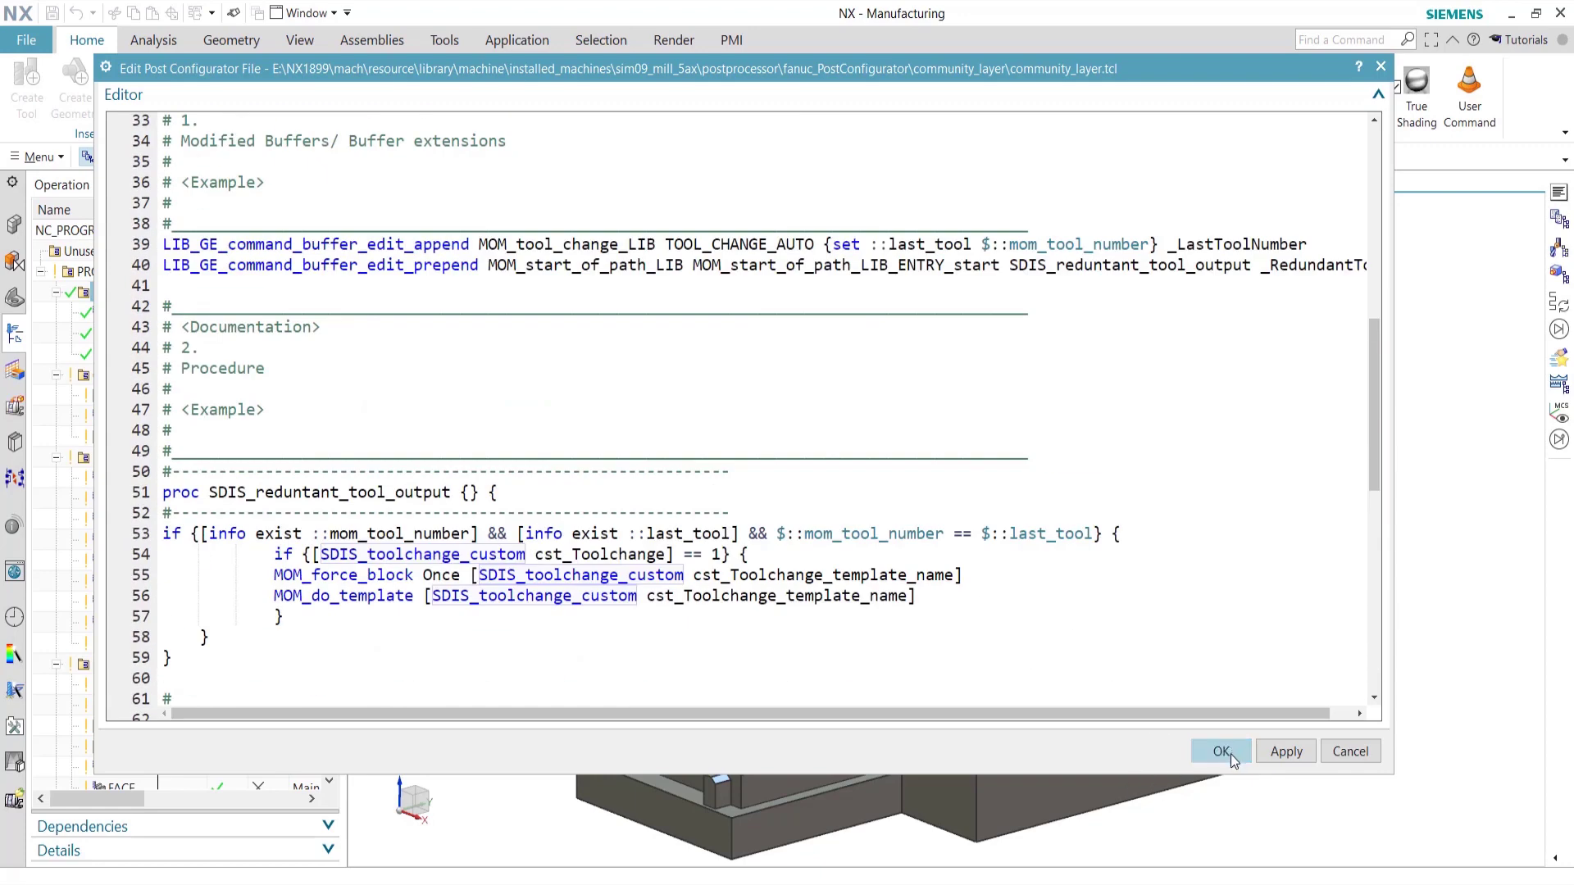
pyautogui.click(1229, 759)
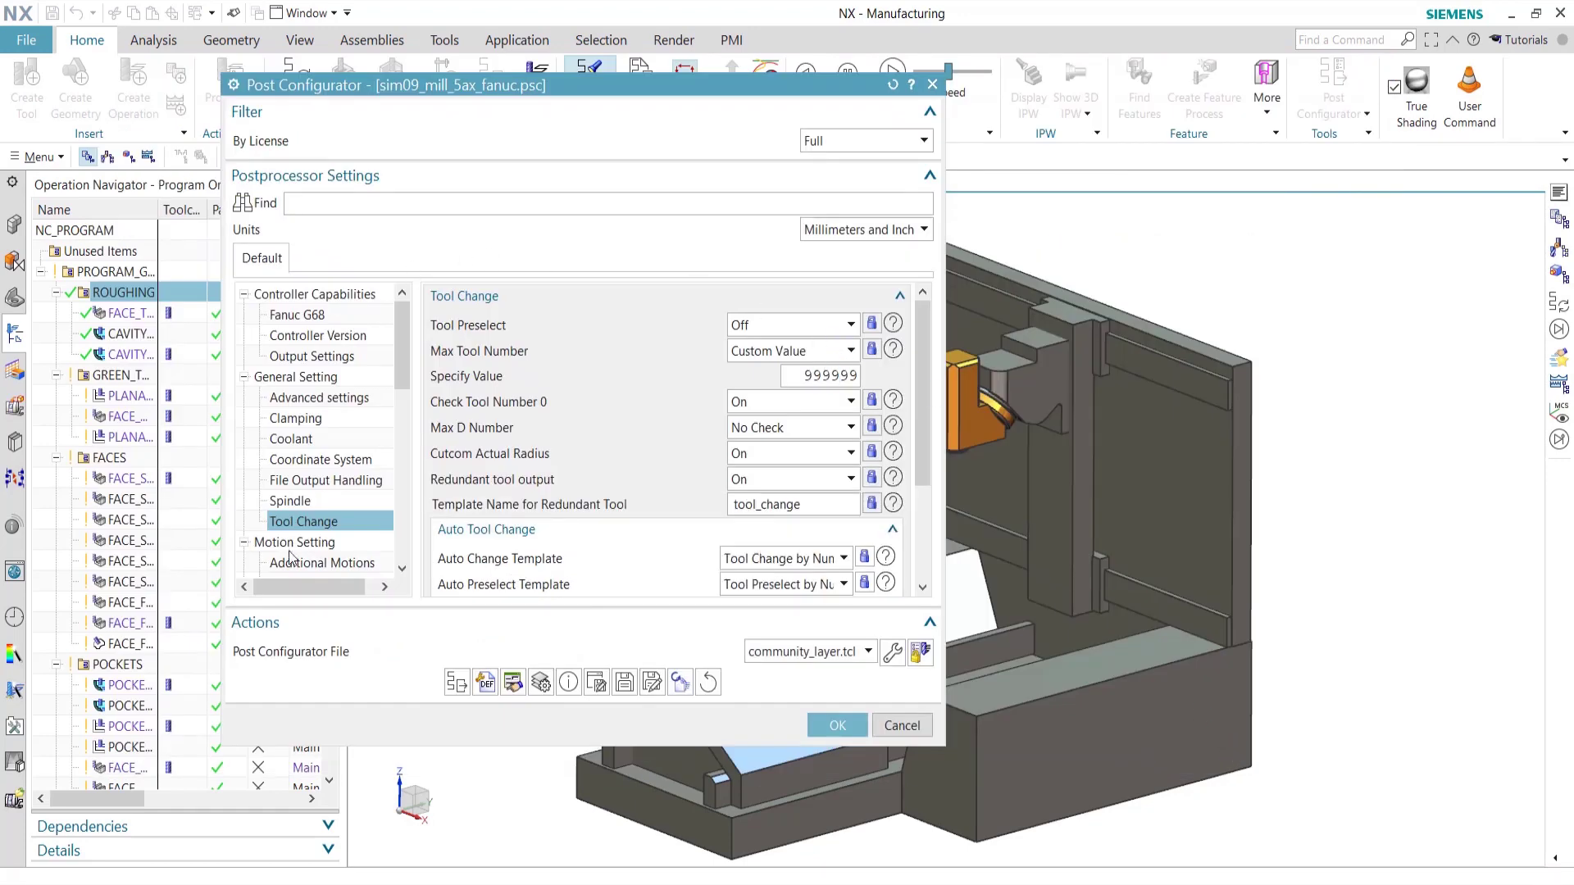
pyautogui.click(307, 501)
pyautogui.click(308, 521)
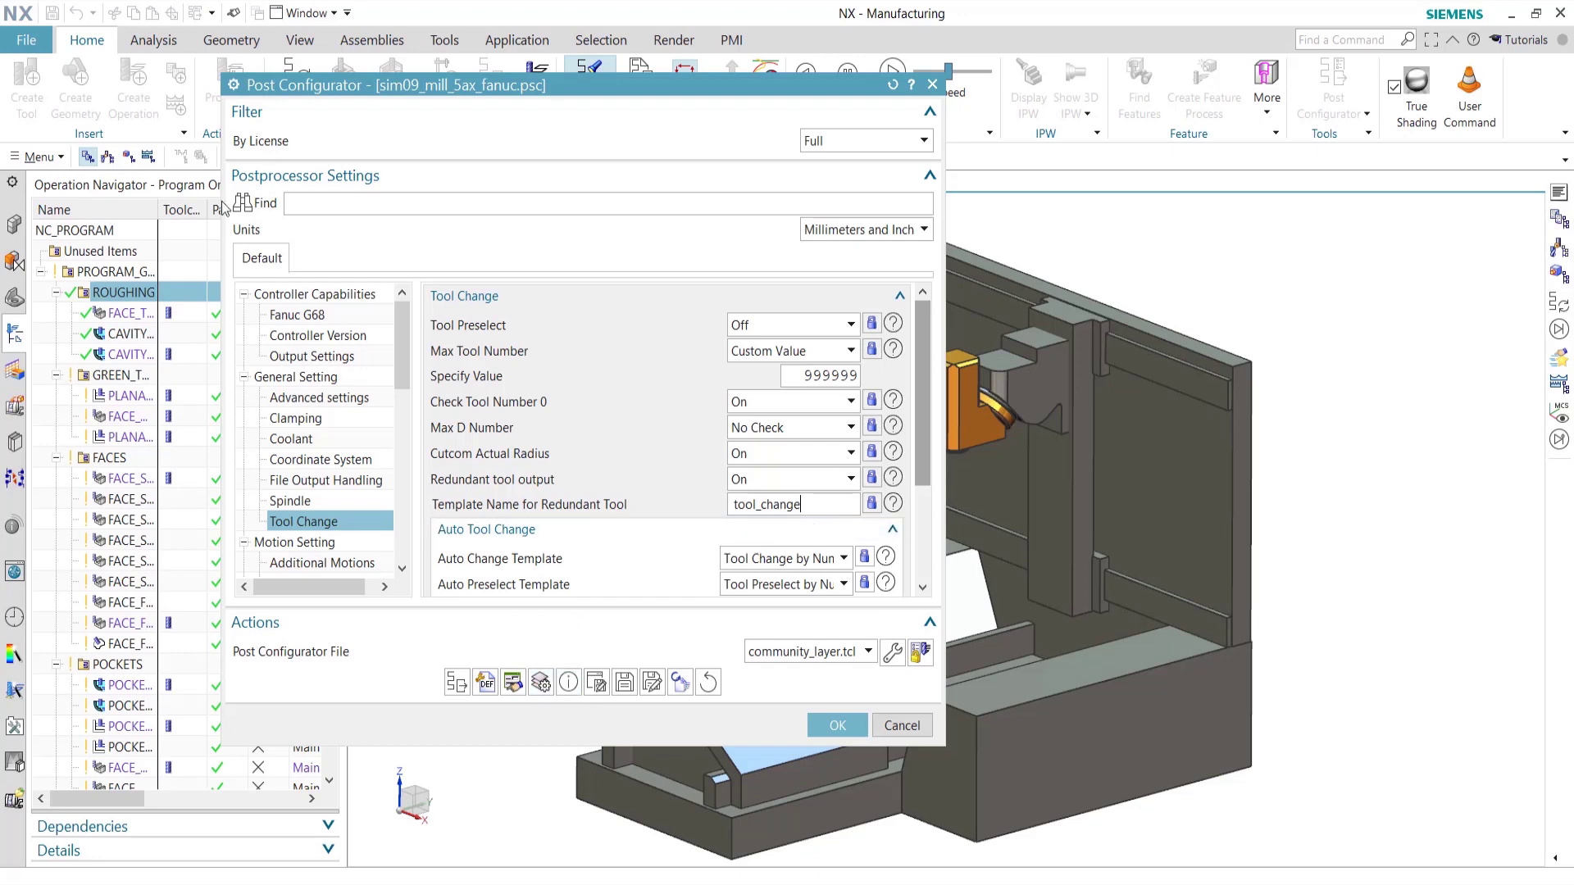
# - Test-postprocess the ROUGHING program and check the tool change command at the start of FACE_TOP, CAVITY_TOP and CAVITY_MILL
pyautogui.click(457, 682)
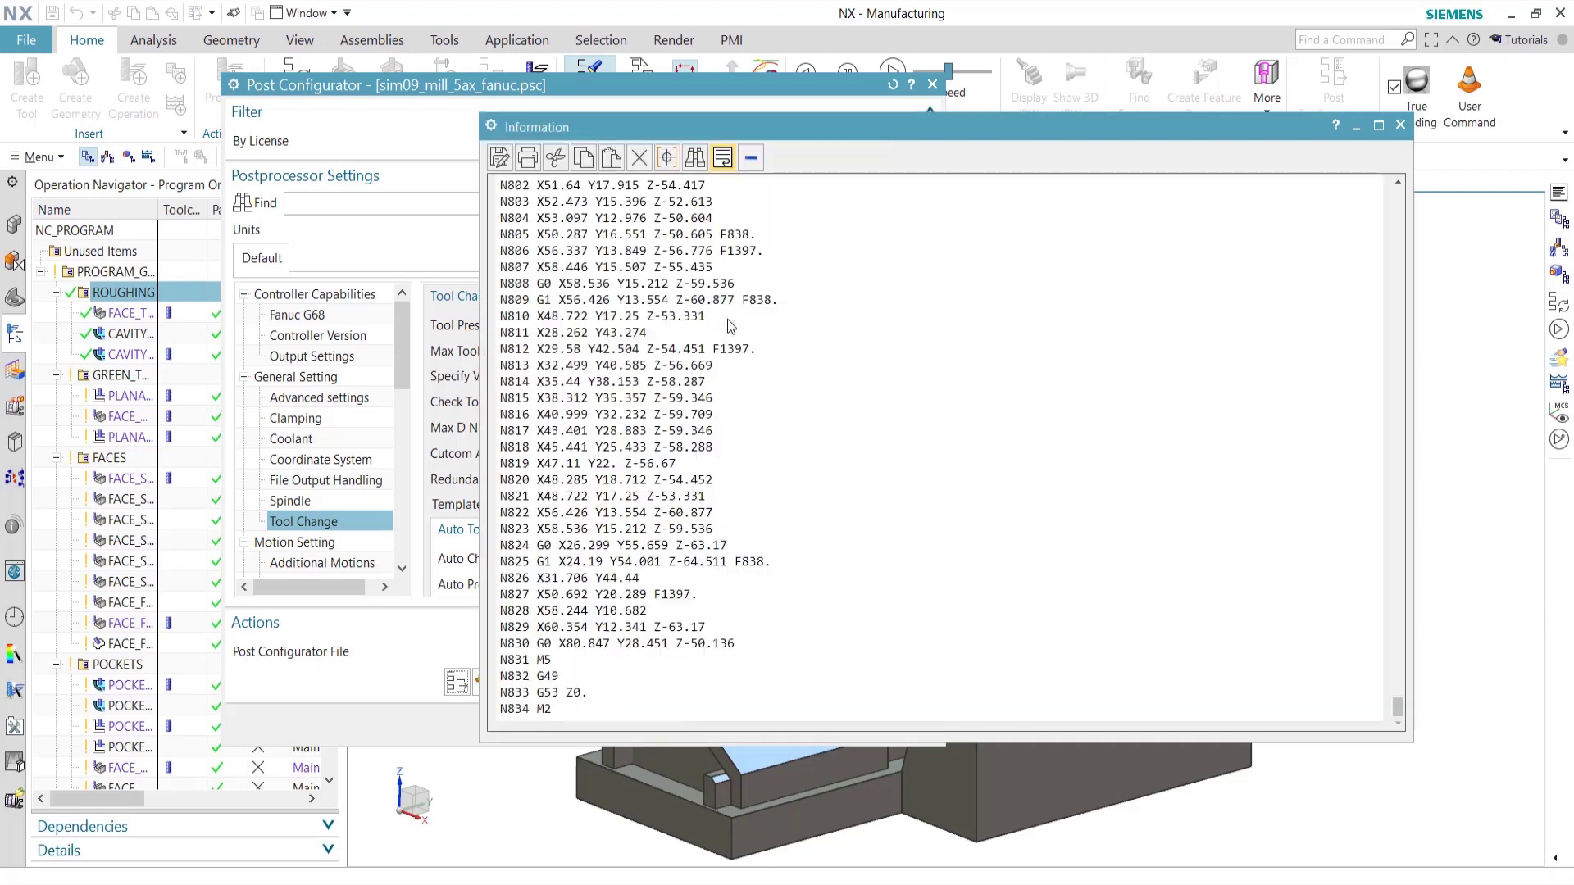
pyautogui.moveTo(1398, 707); pyautogui.dragTo(1391, 259)
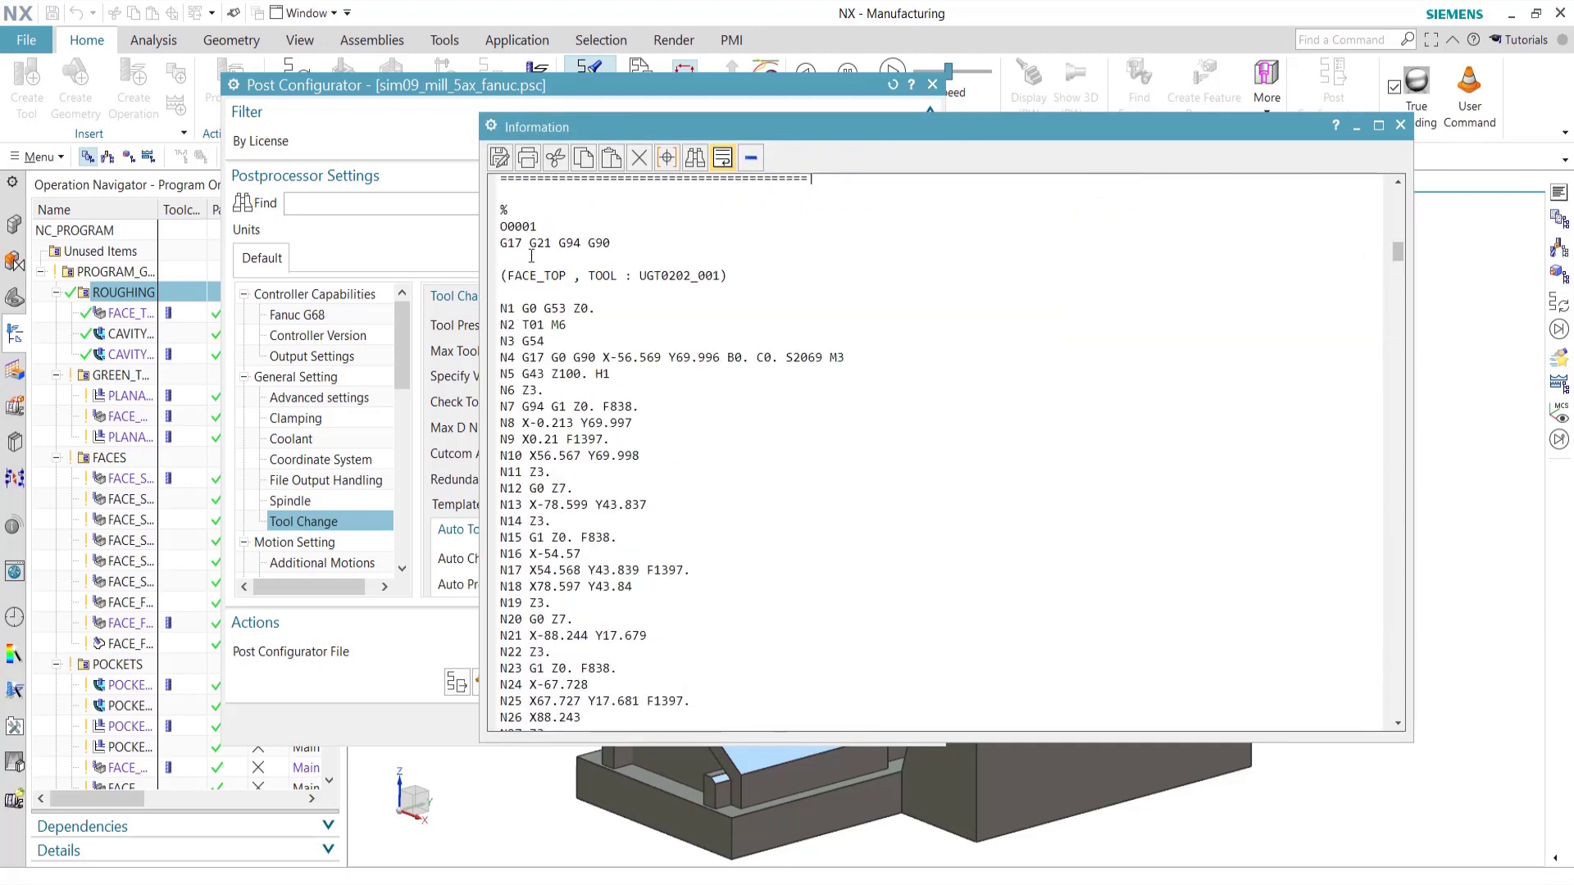
pyautogui.moveTo(516, 272); pyautogui.dragTo(578, 325)
pyautogui.scroll(-12, 608, 373)
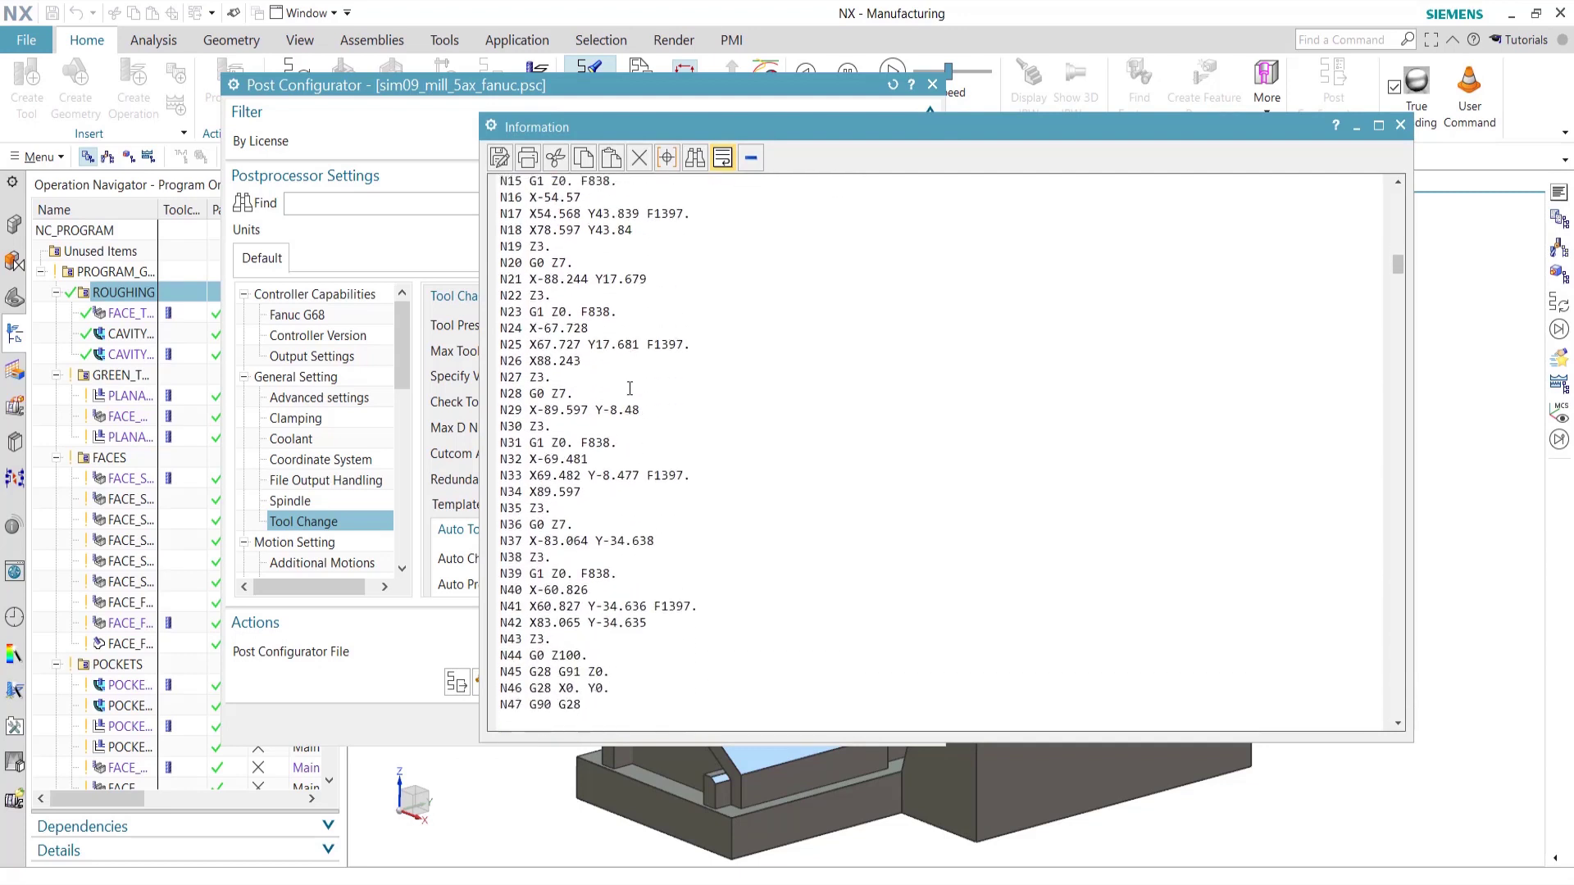
pyautogui.moveTo(508, 526); pyautogui.dragTo(575, 562)
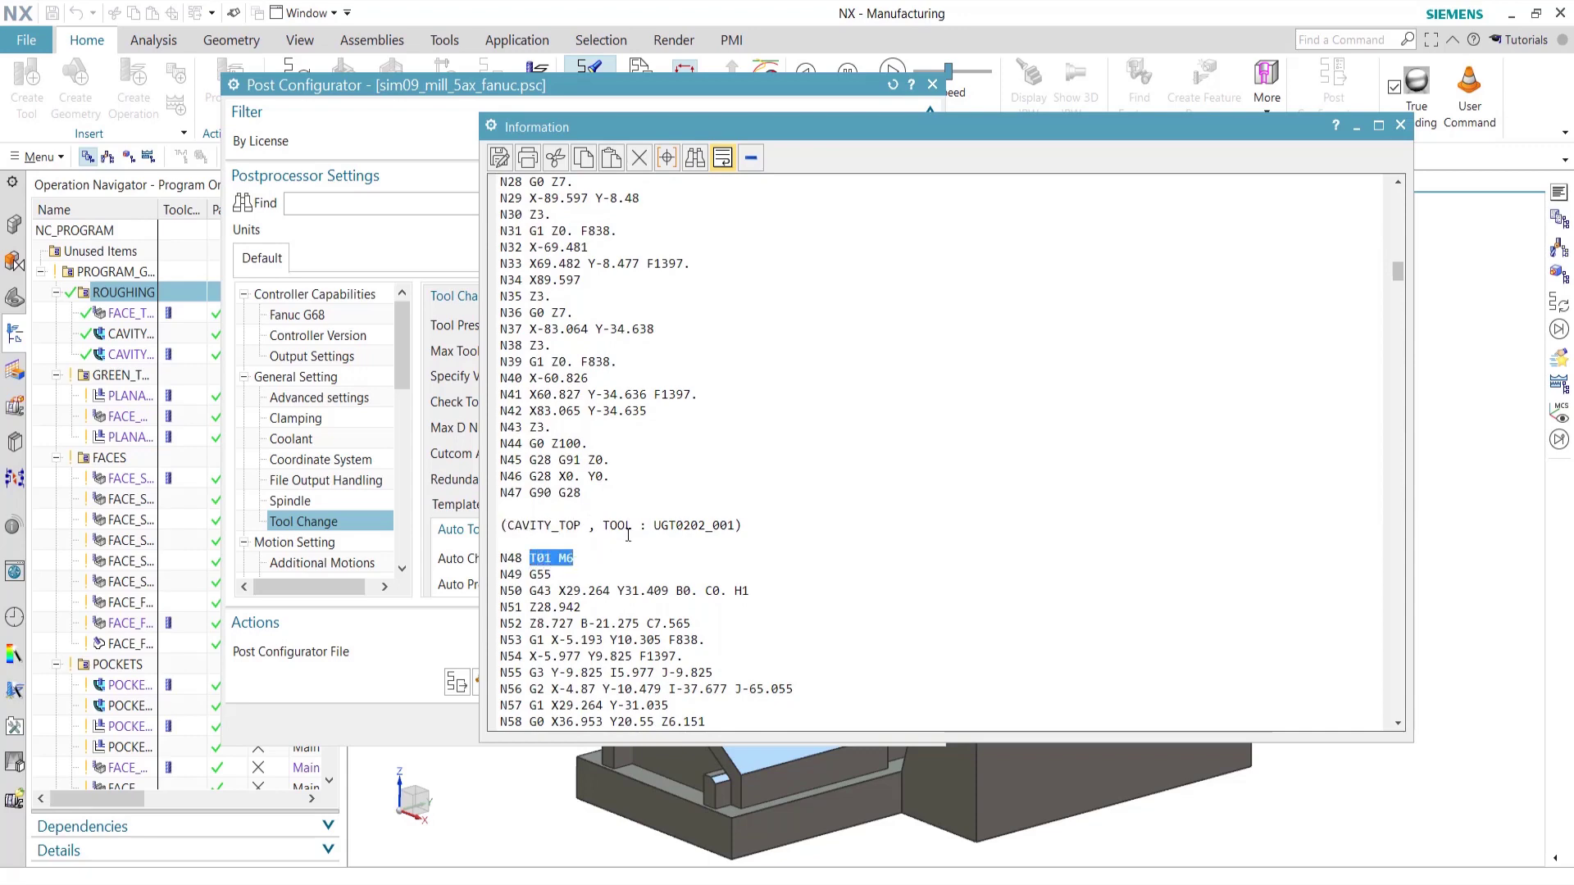
pyautogui.scroll(-15, 628, 533)
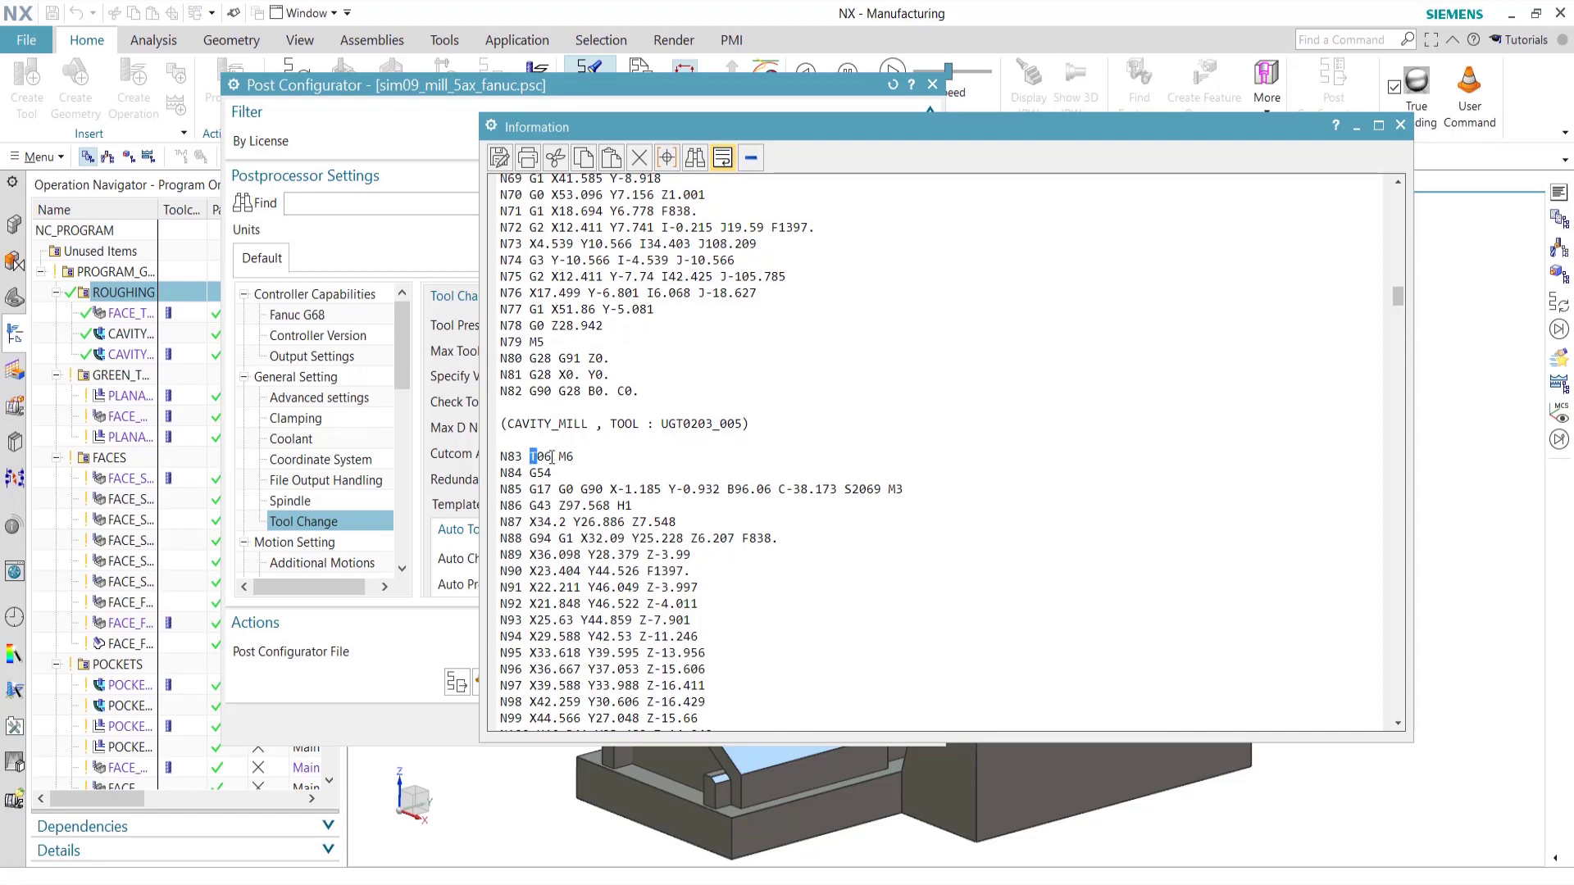
pyautogui.moveTo(552, 457); pyautogui.dragTo(580, 457)
pyautogui.click(1400, 125)
pyautogui.scroll(-2, 587, 481)
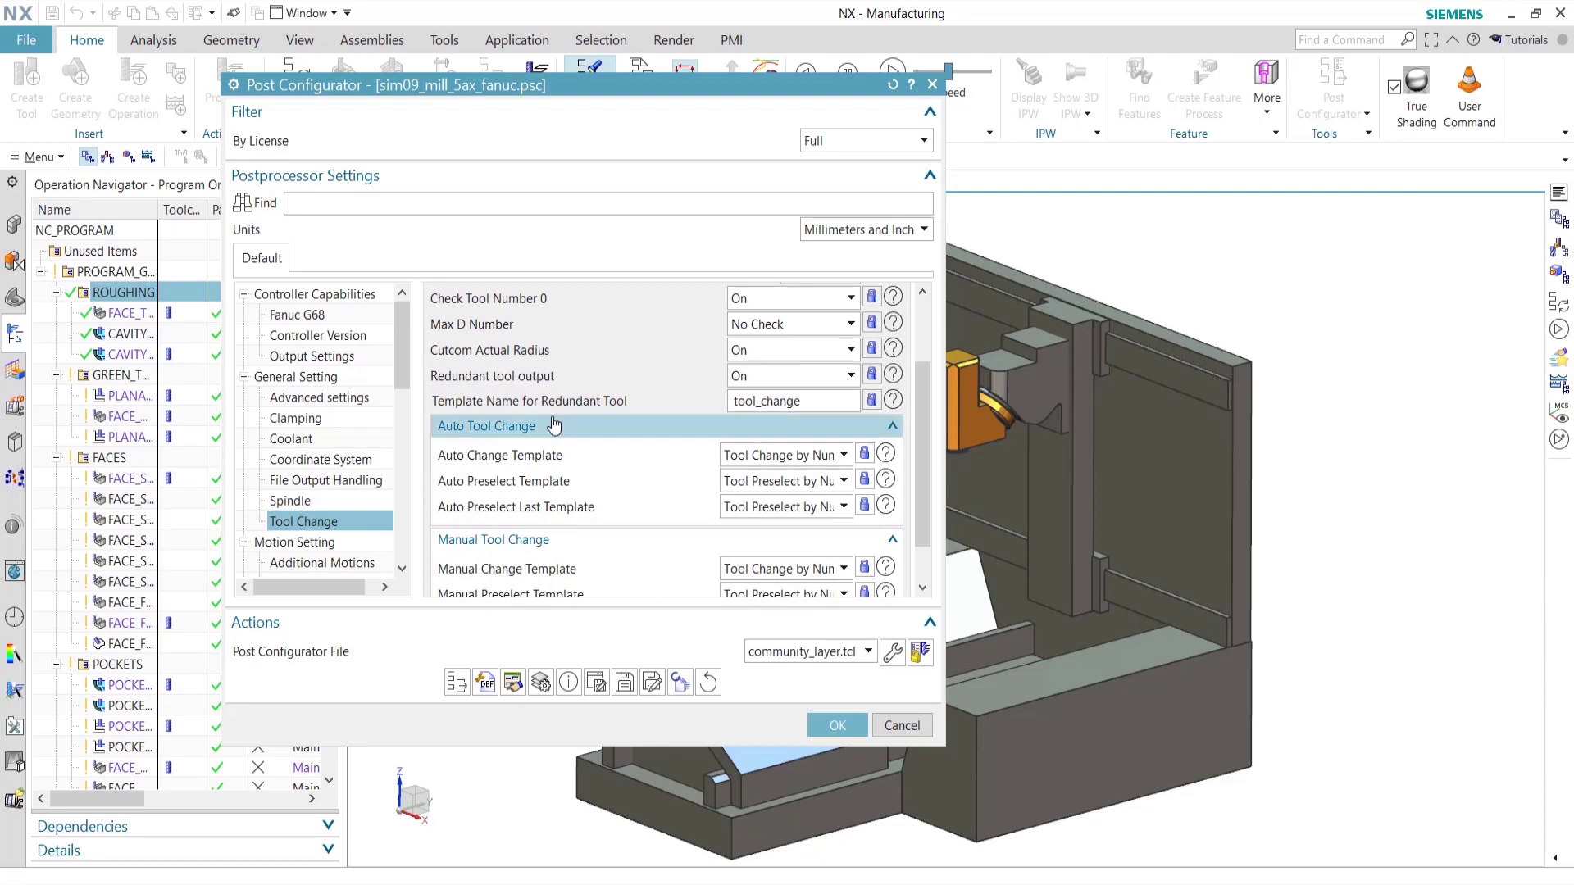
# - Open the Layer Manager, select Community Layer and start exporting it as a postprocessor layer
pyautogui.click(541, 683)
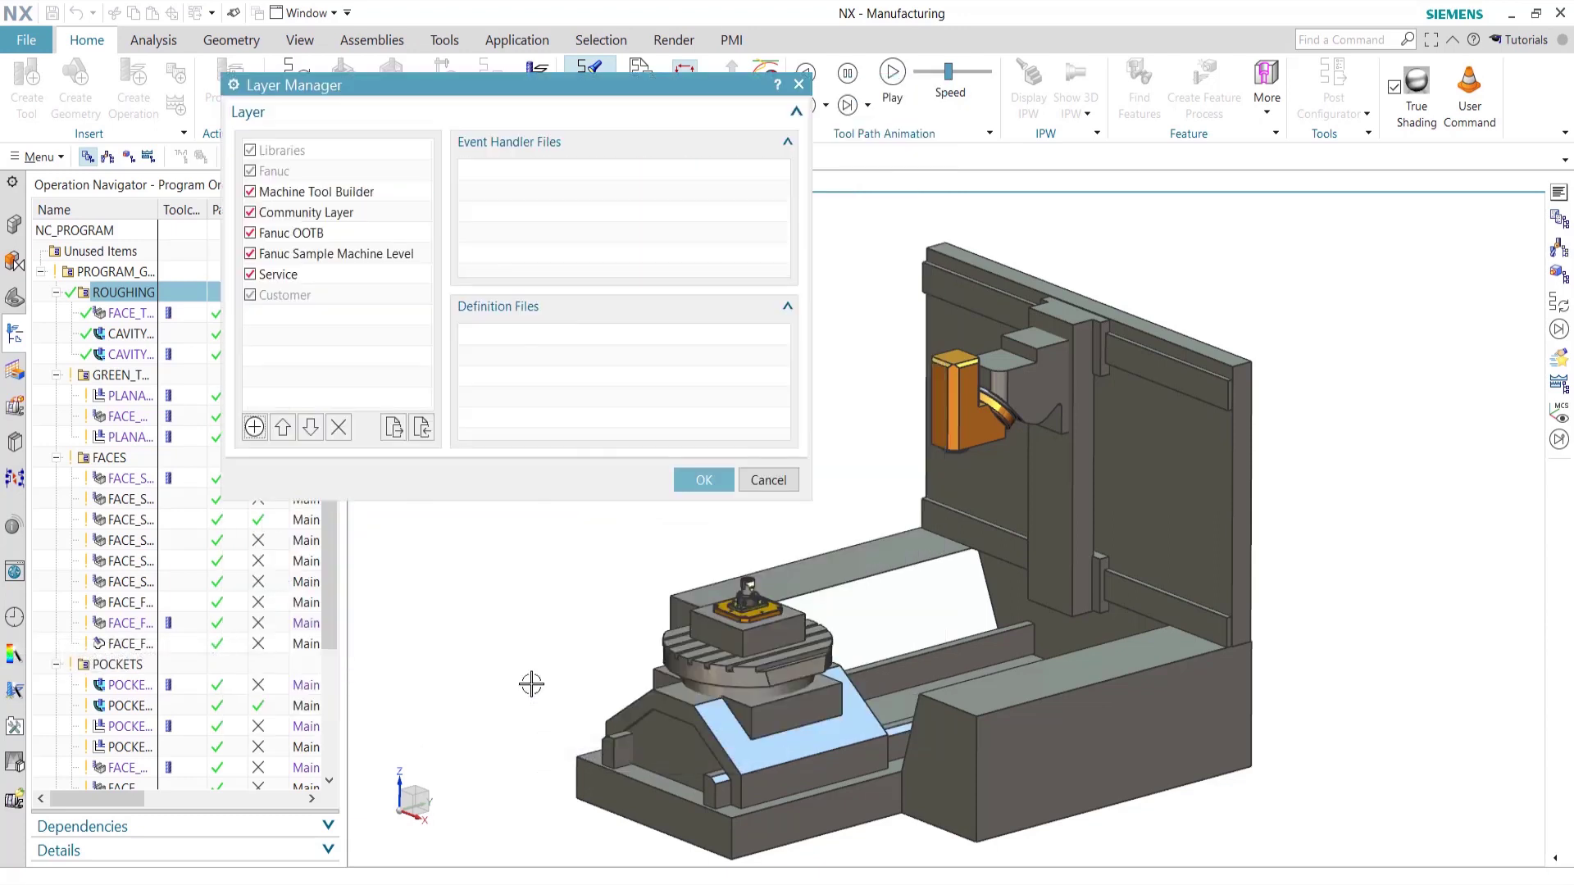
pyautogui.click(309, 215)
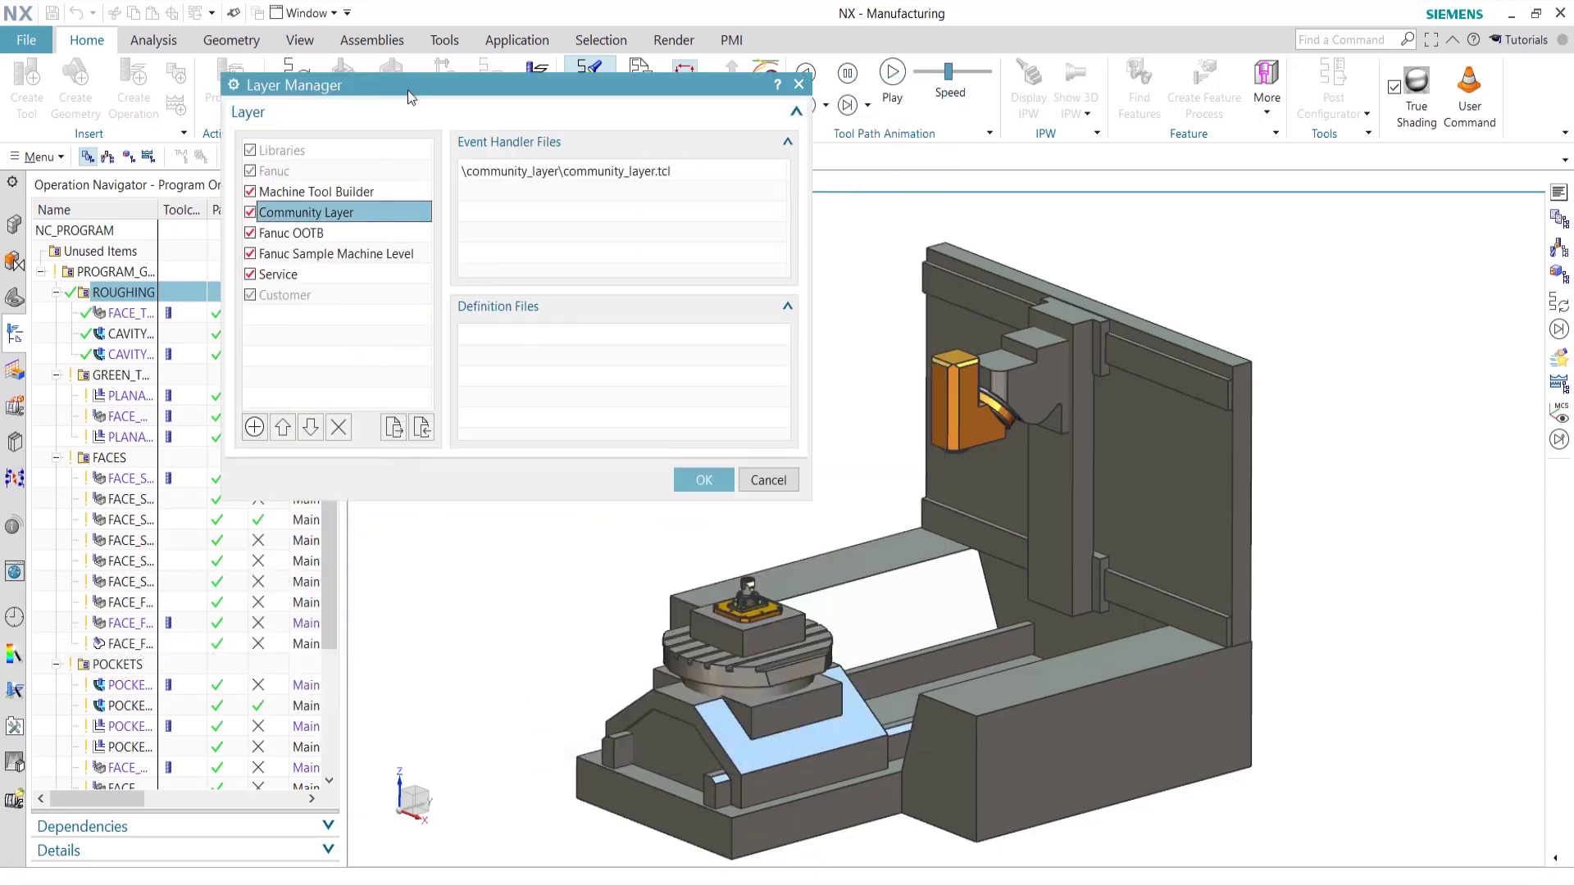
pyautogui.moveTo(411, 96); pyautogui.dragTo(564, 217)
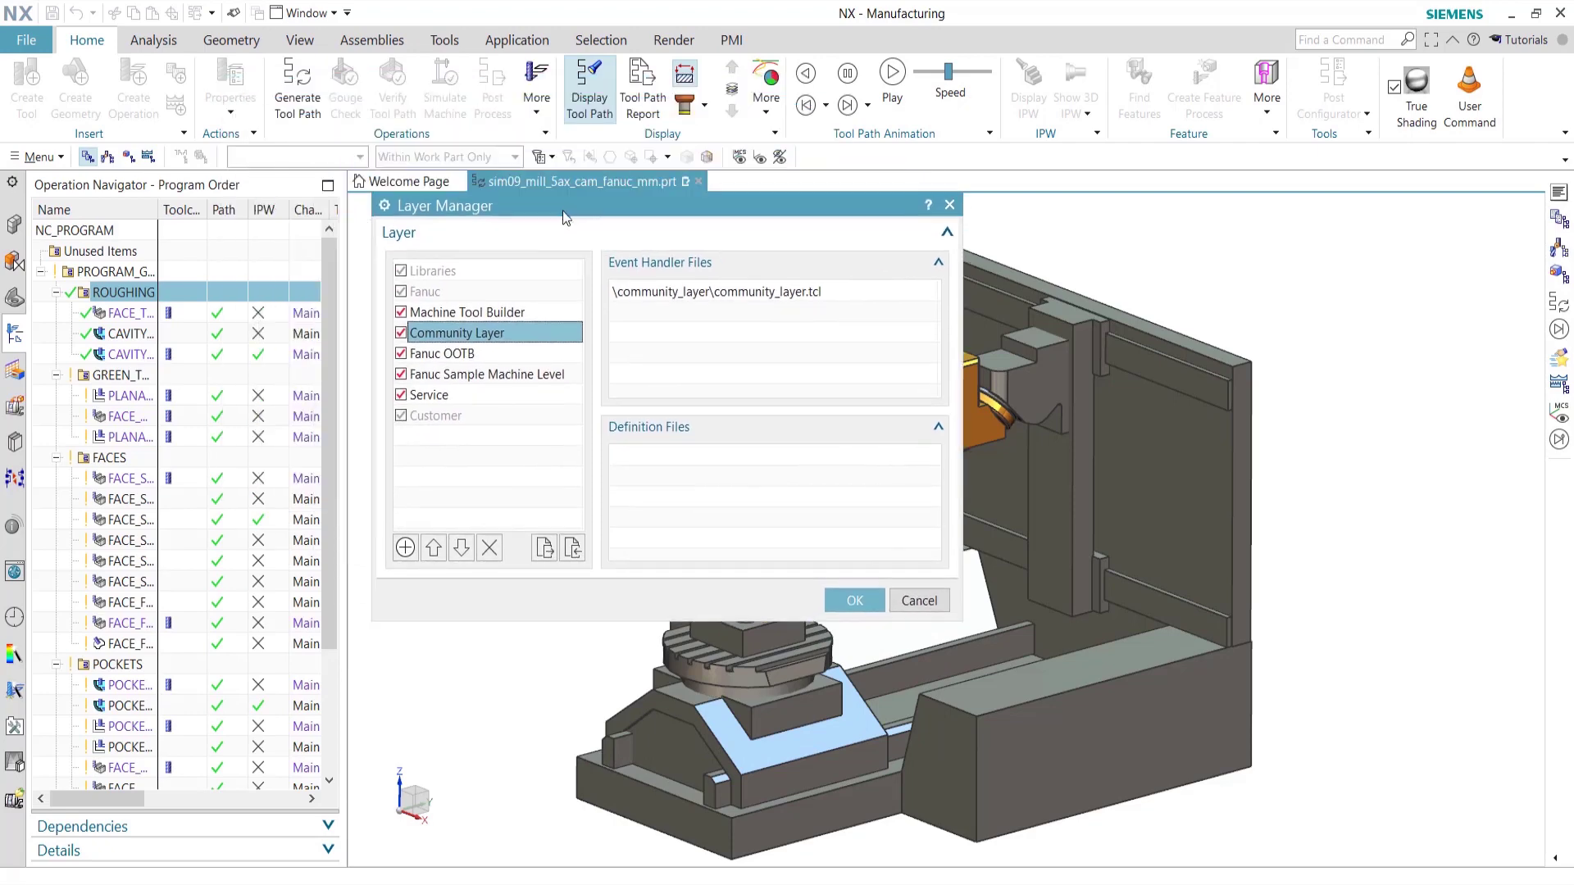
pyautogui.click(544, 548)
pyautogui.moveTo(879, 261); pyautogui.dragTo(685, 274)
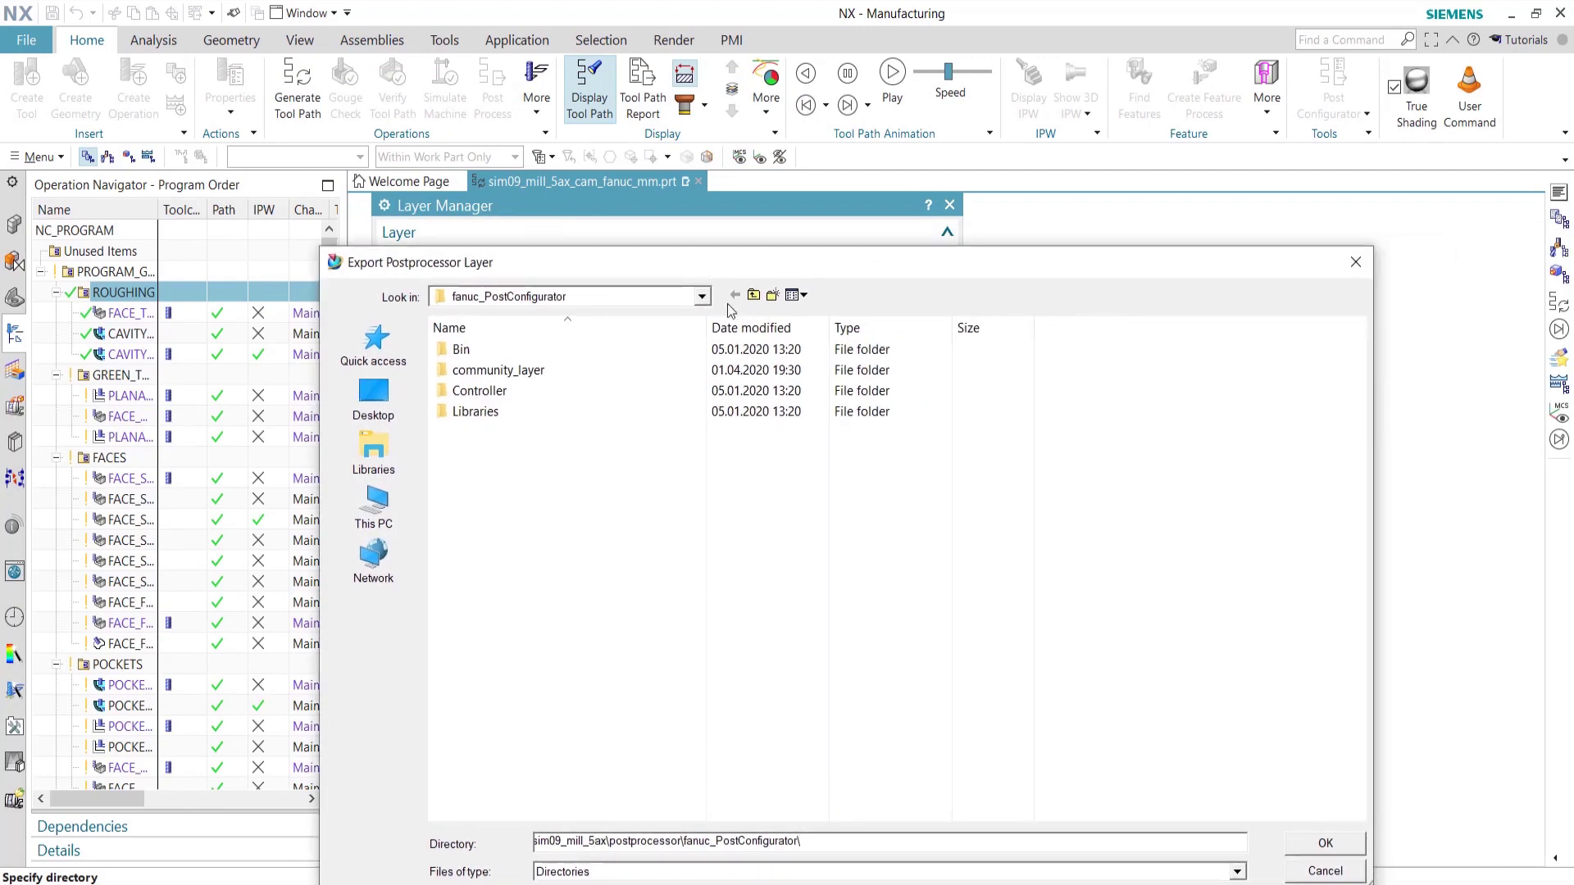
# - Set the layer export location to E:\NX1899\MACH\resource\post_configurator\post_template
pyautogui.click(703, 297)
pyautogui.click(704, 296)
pyautogui.click(703, 297)
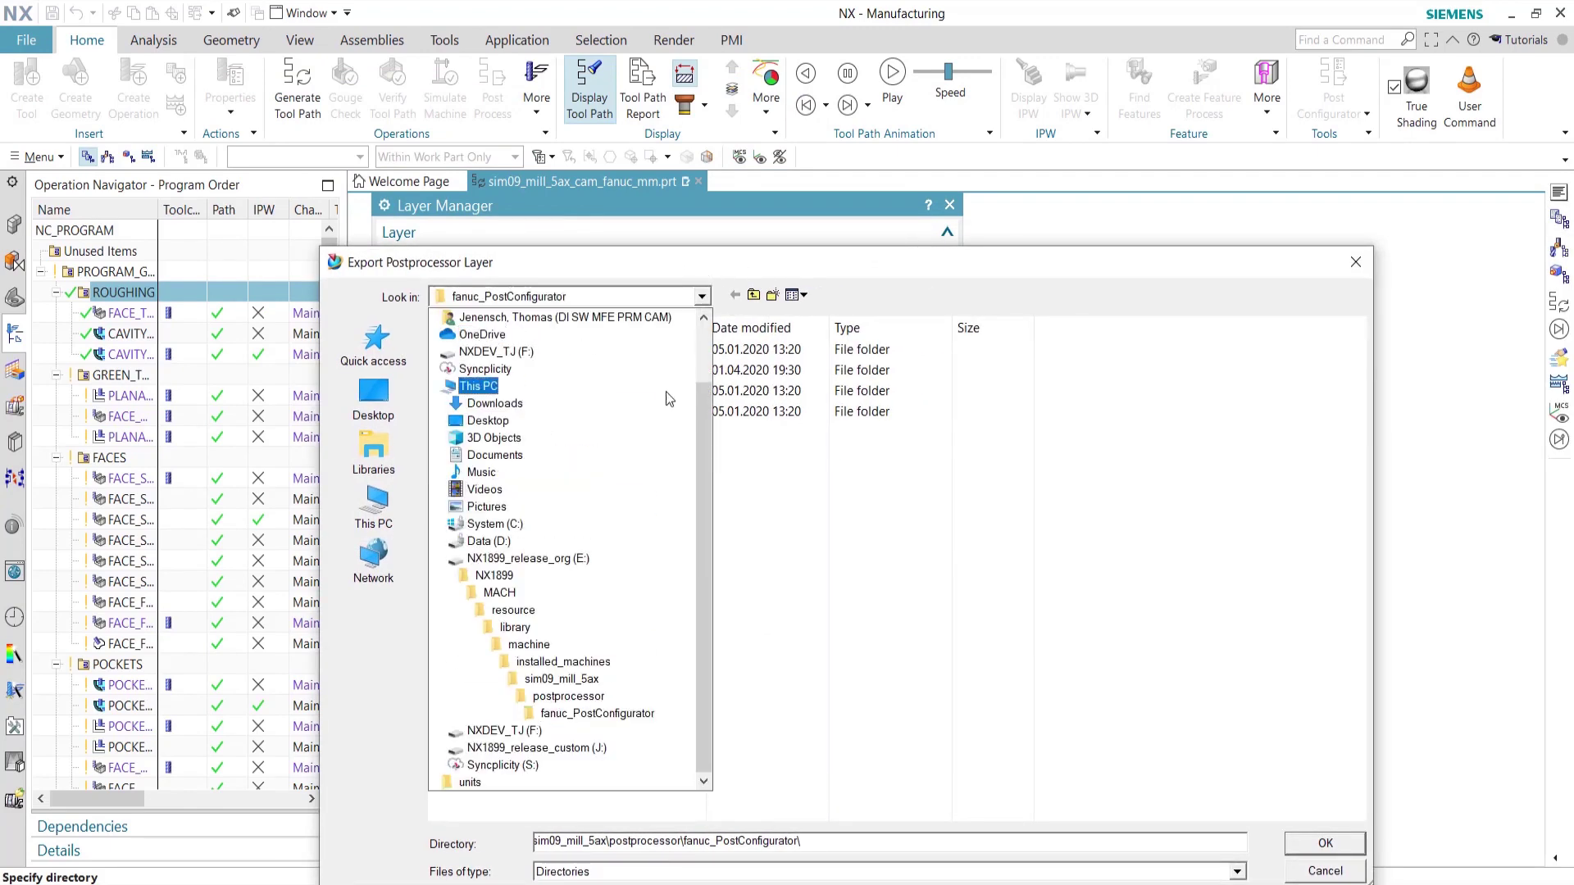
pyautogui.click(547, 565)
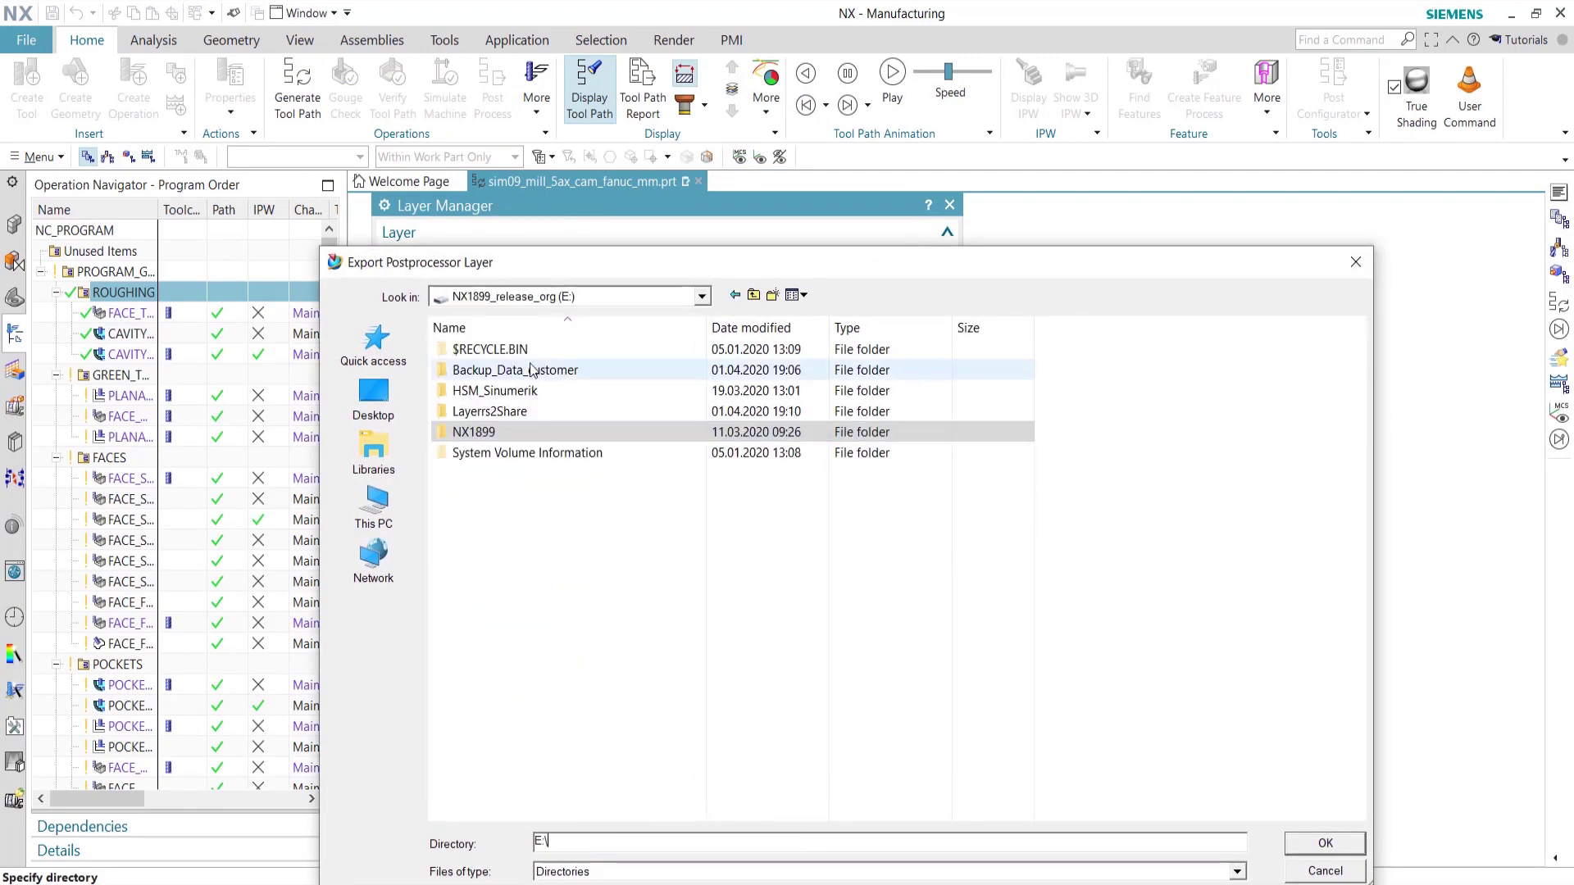
pyautogui.doubleClick(498, 433)
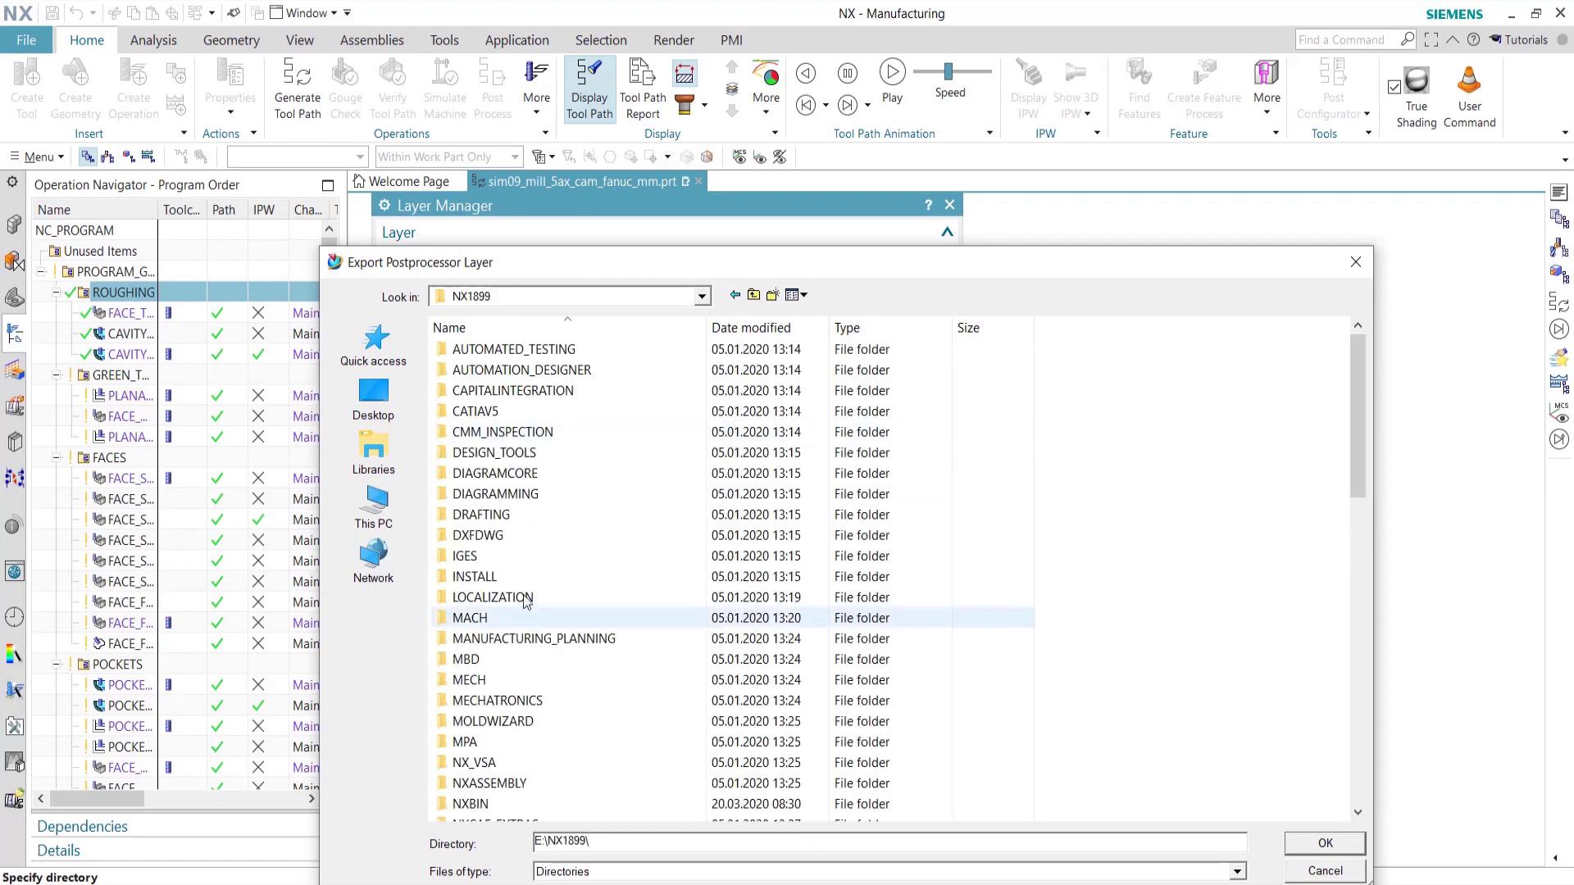
pyautogui.click(509, 623)
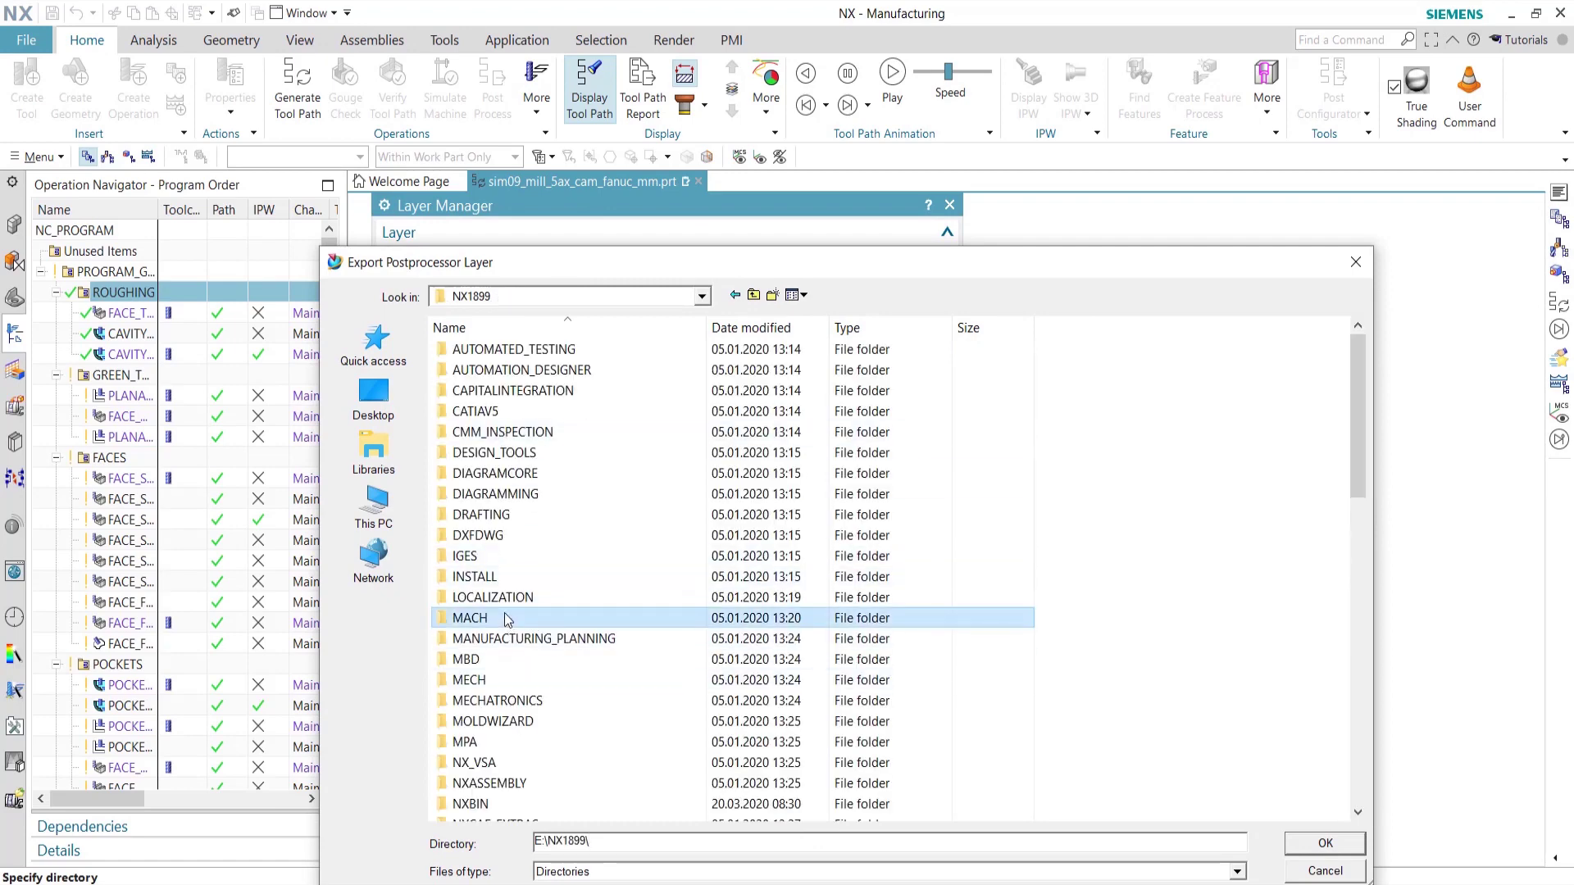
pyautogui.doubleClick(509, 621)
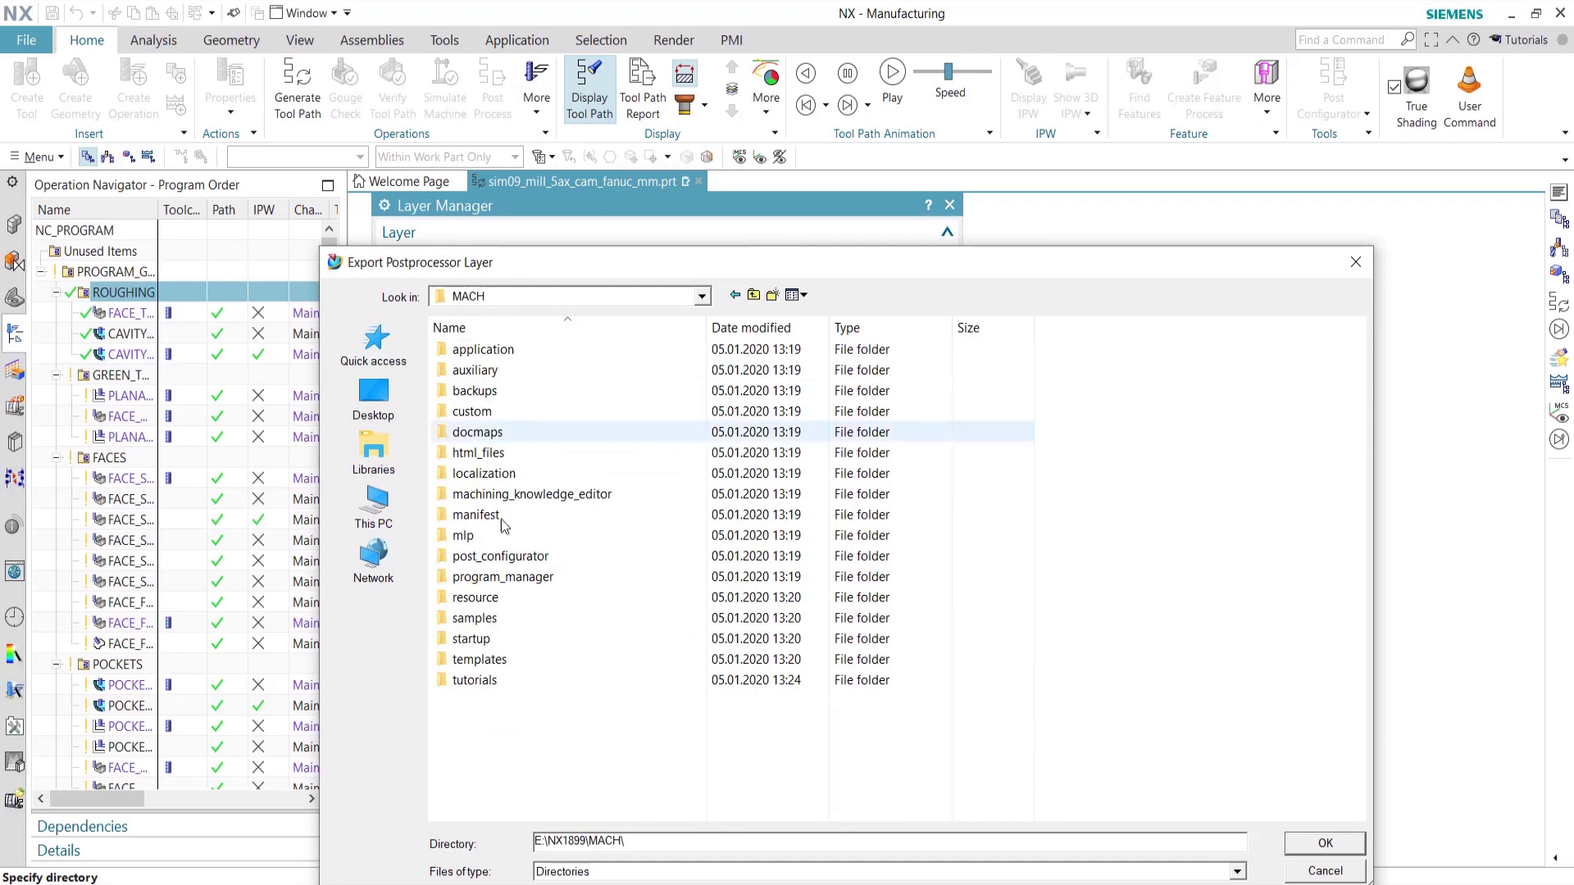
pyautogui.doubleClick(514, 601)
pyautogui.doubleClick(534, 475)
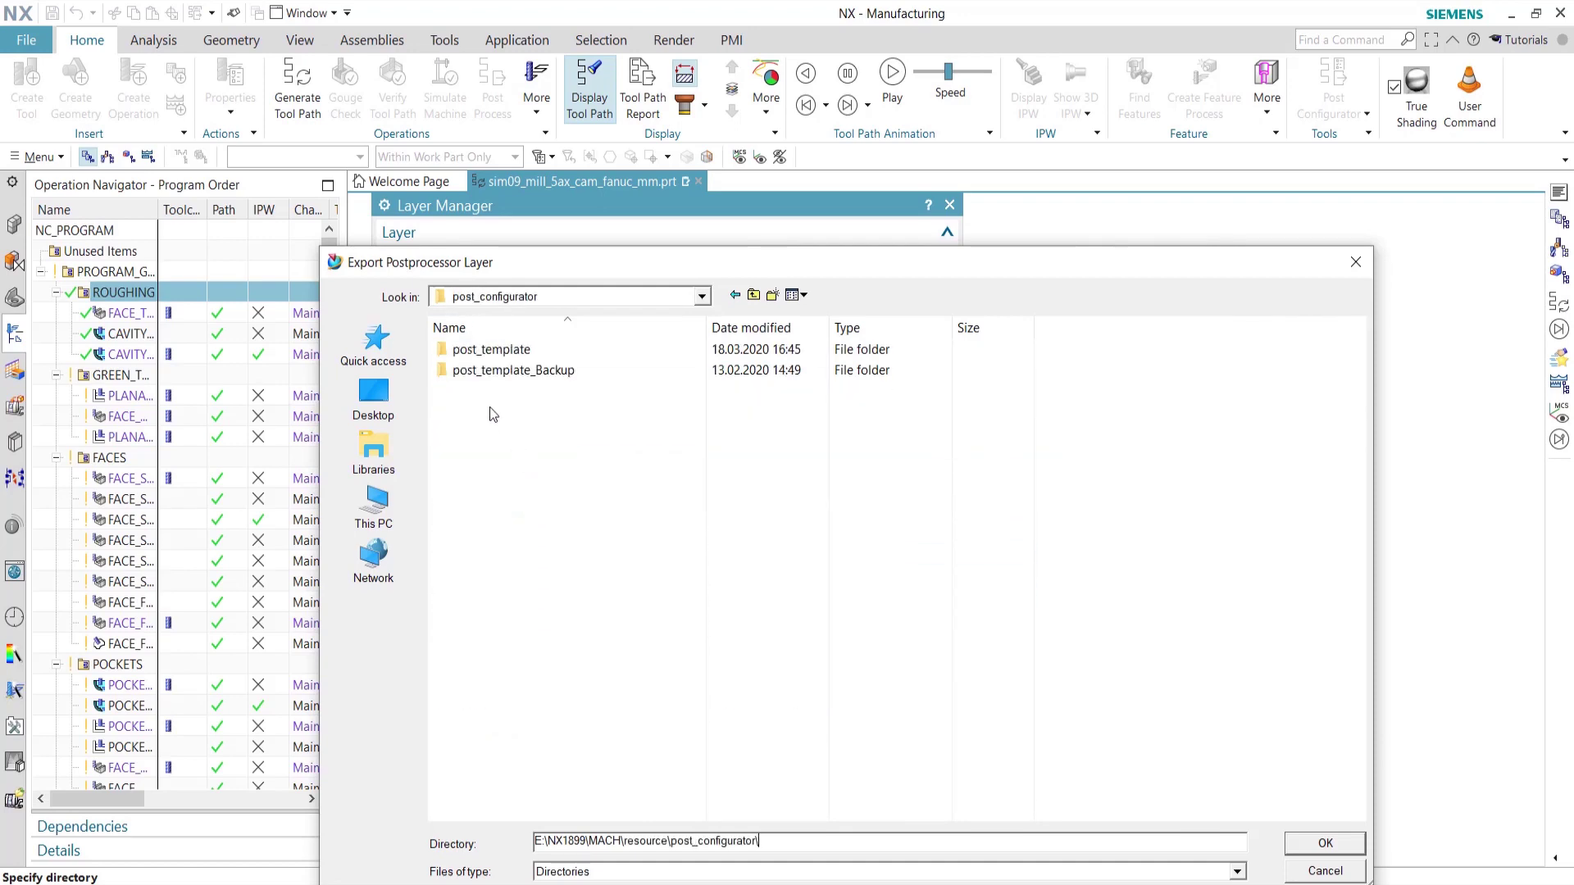
pyautogui.doubleClick(528, 348)
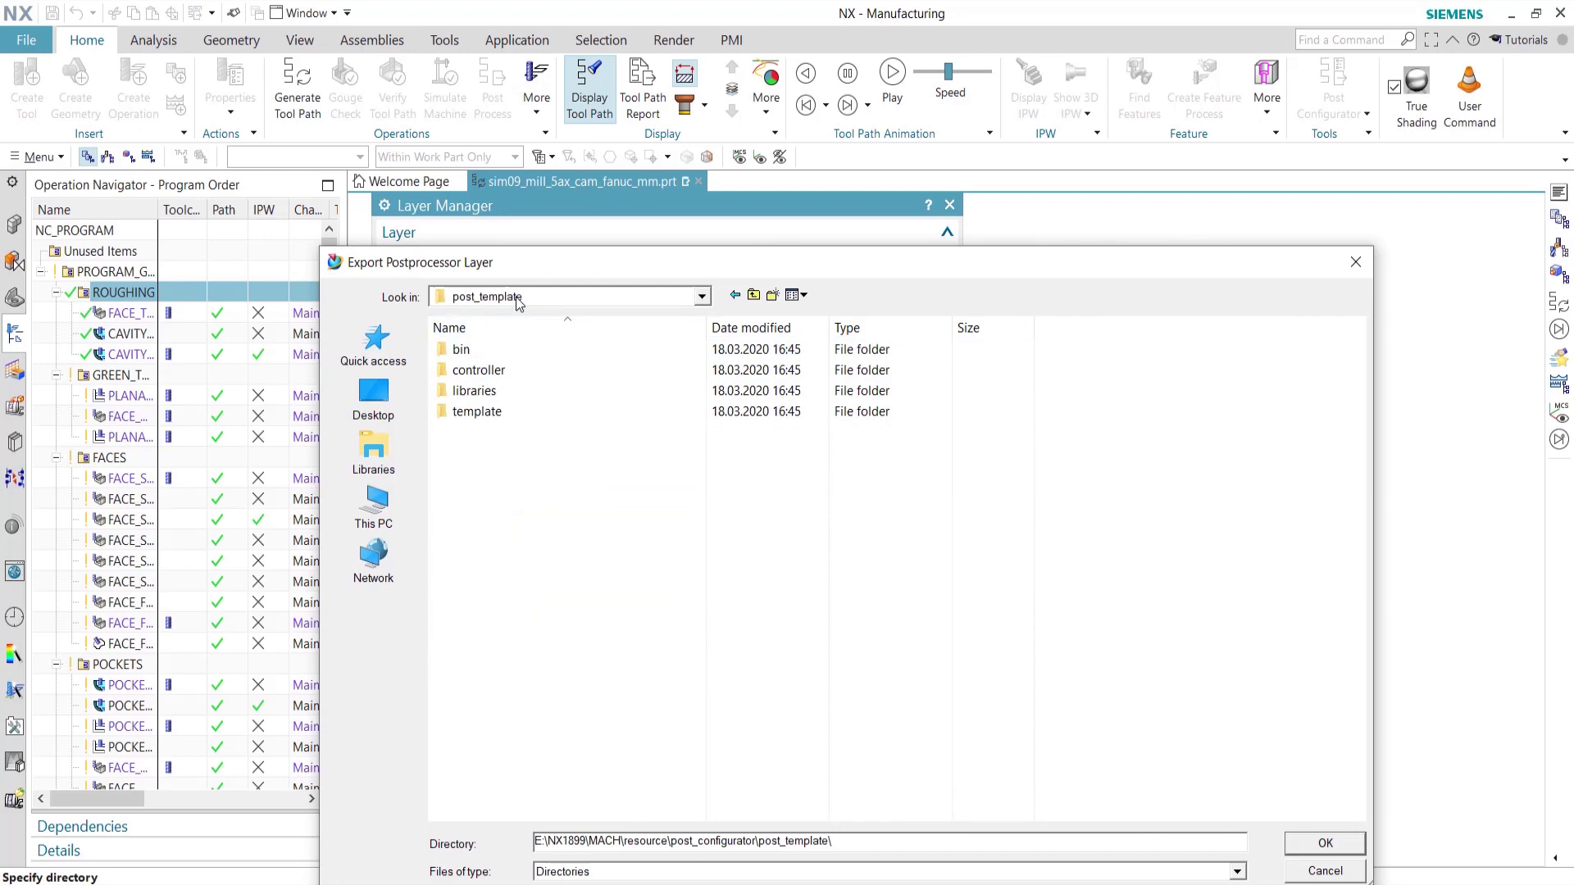
# - Create a folder named AddOn inside post_template, export the Community Layer into it and close the Layer Manager
pyautogui.click(772, 295)
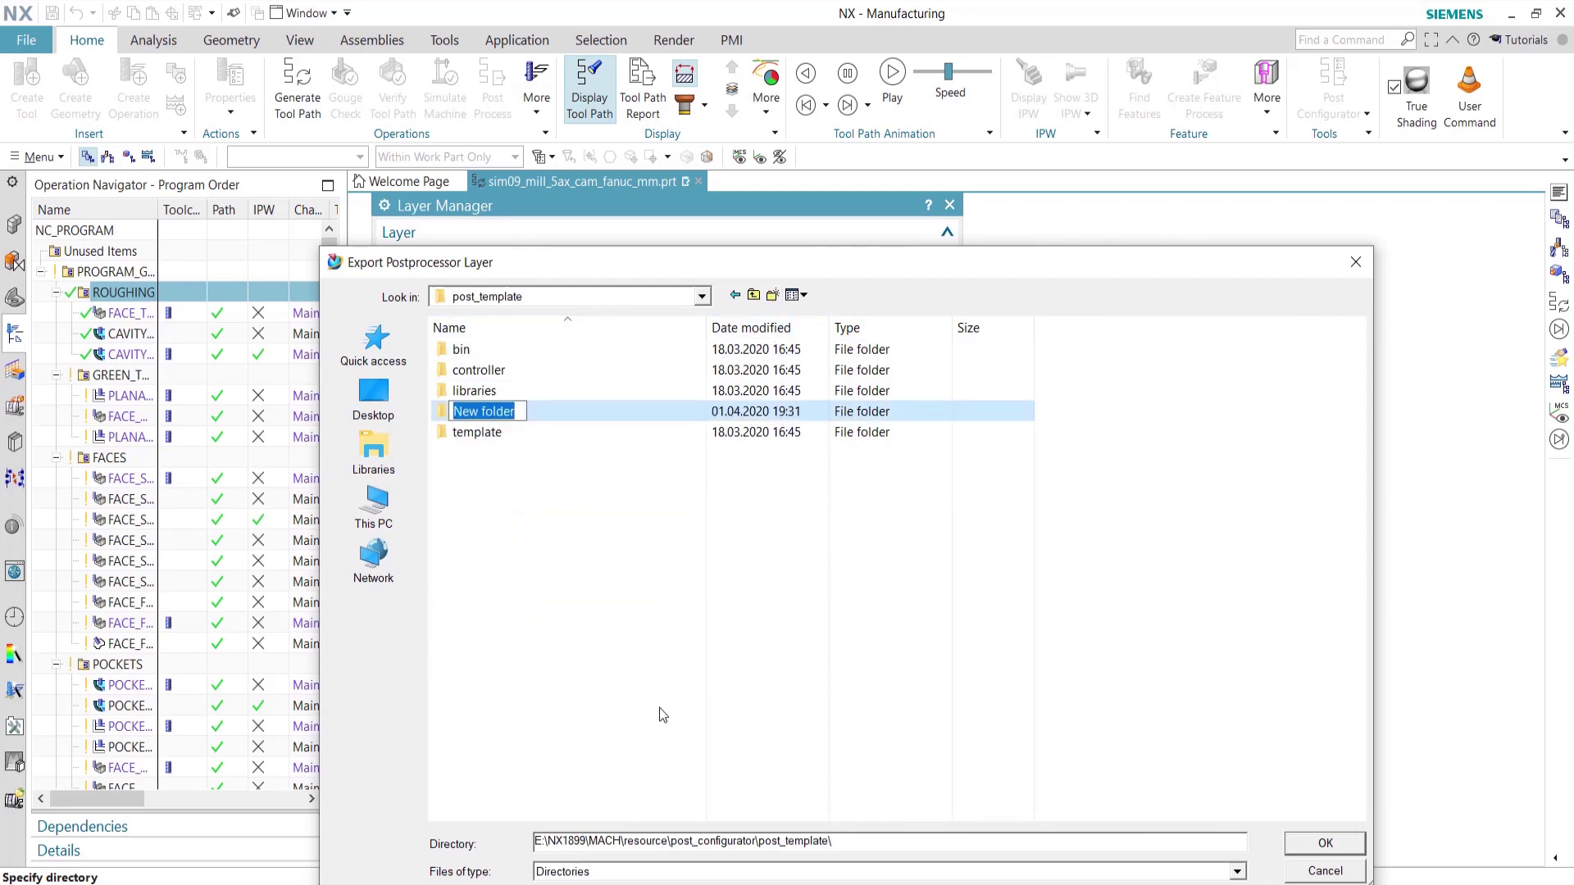
pyautogui.write('AddON')
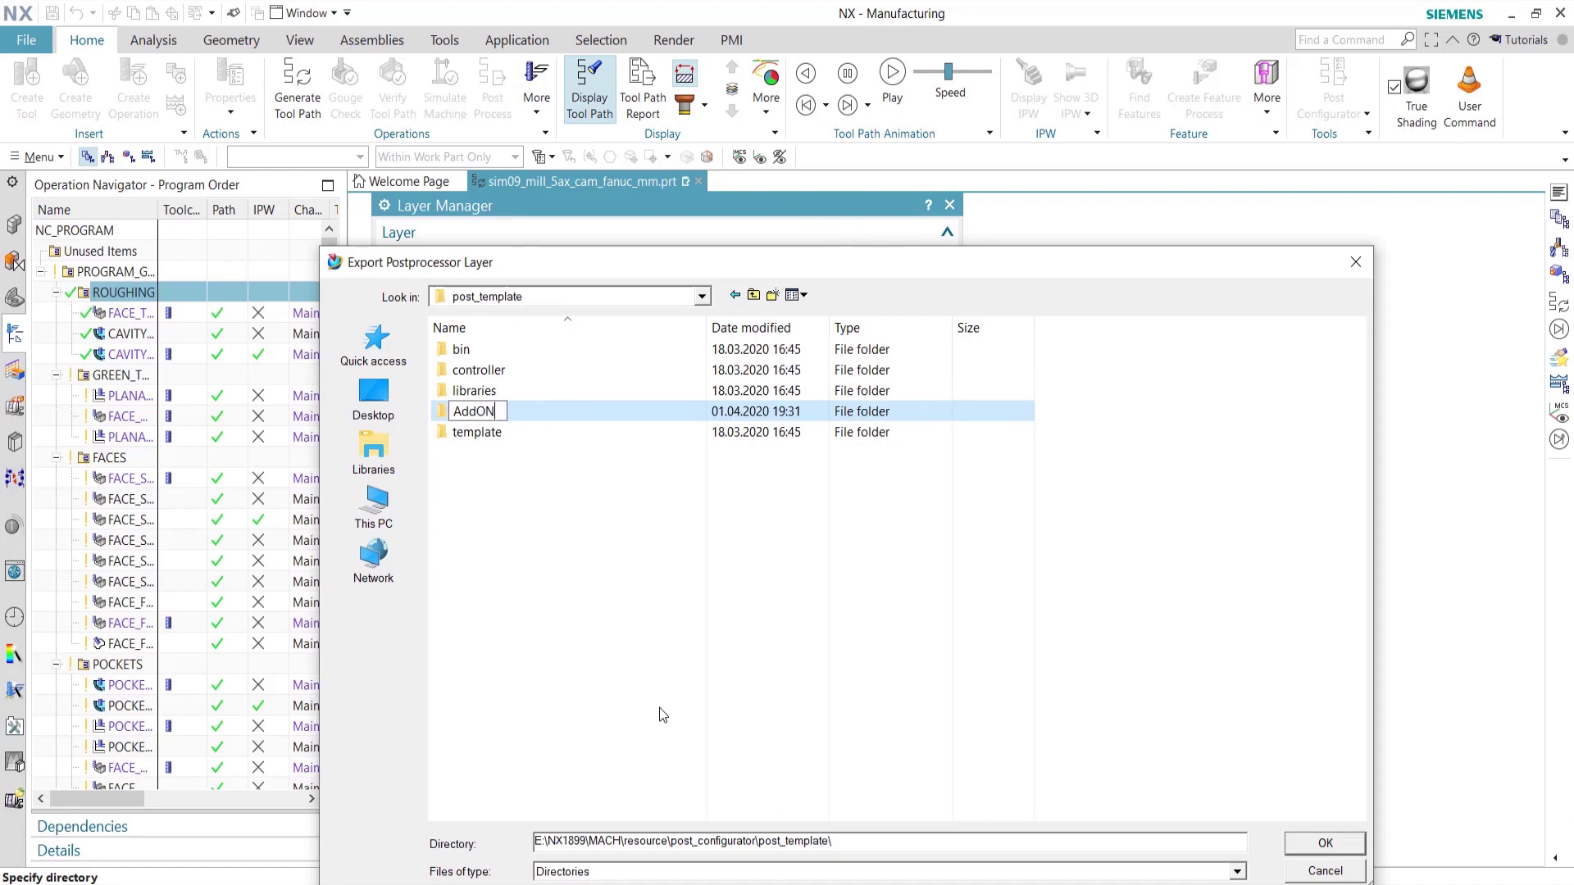
pyautogui.press('BackSpace')
pyautogui.write('n')
pyautogui.press('Return')
pyautogui.press('Return')
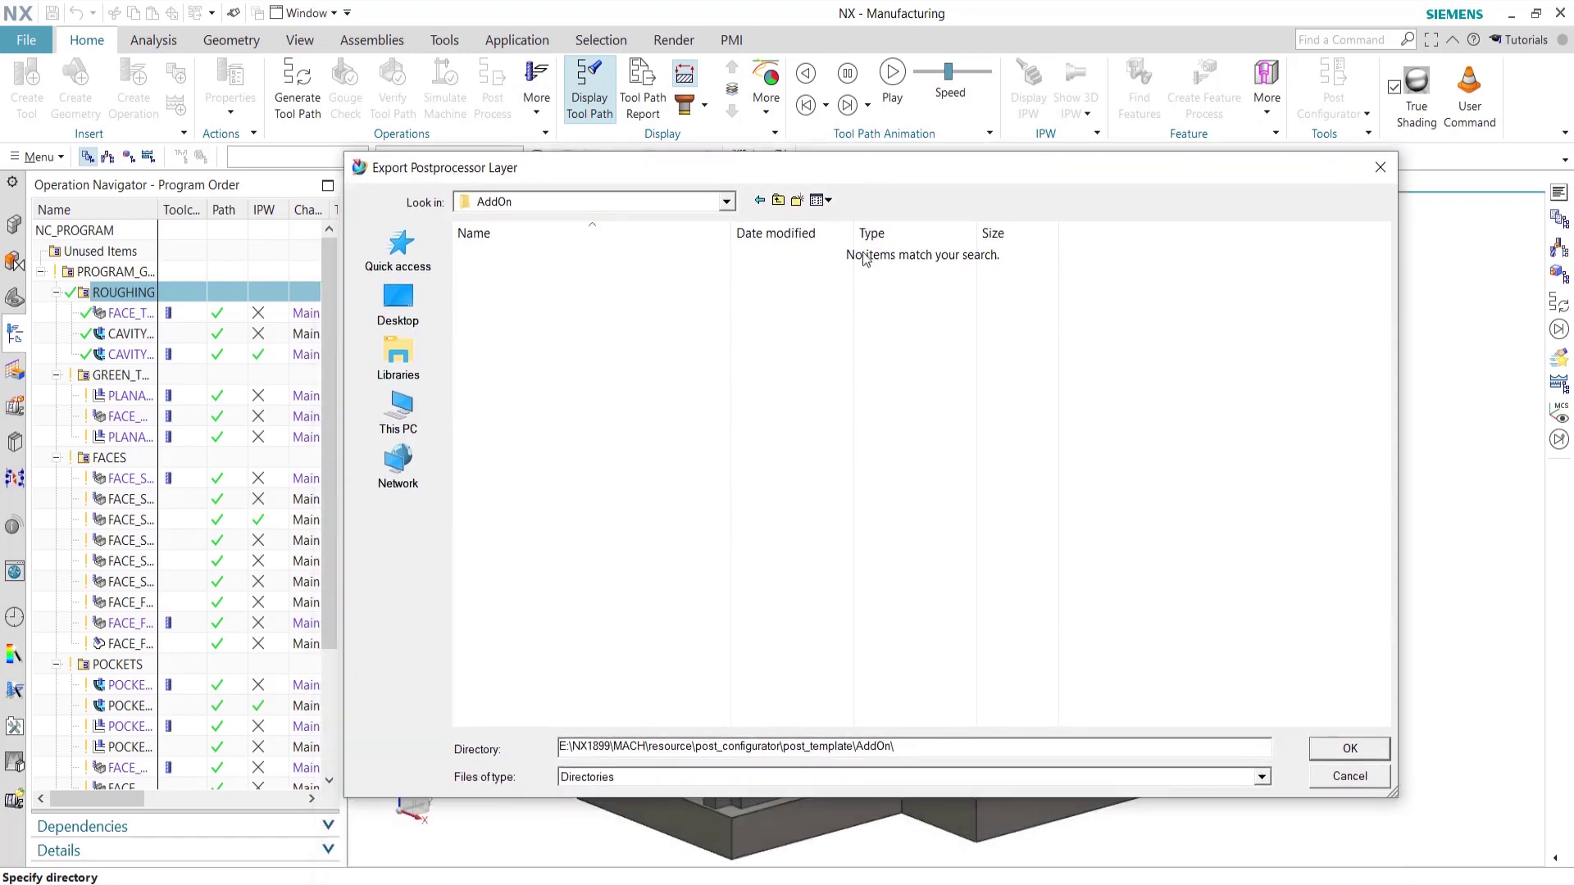
pyautogui.click(1350, 749)
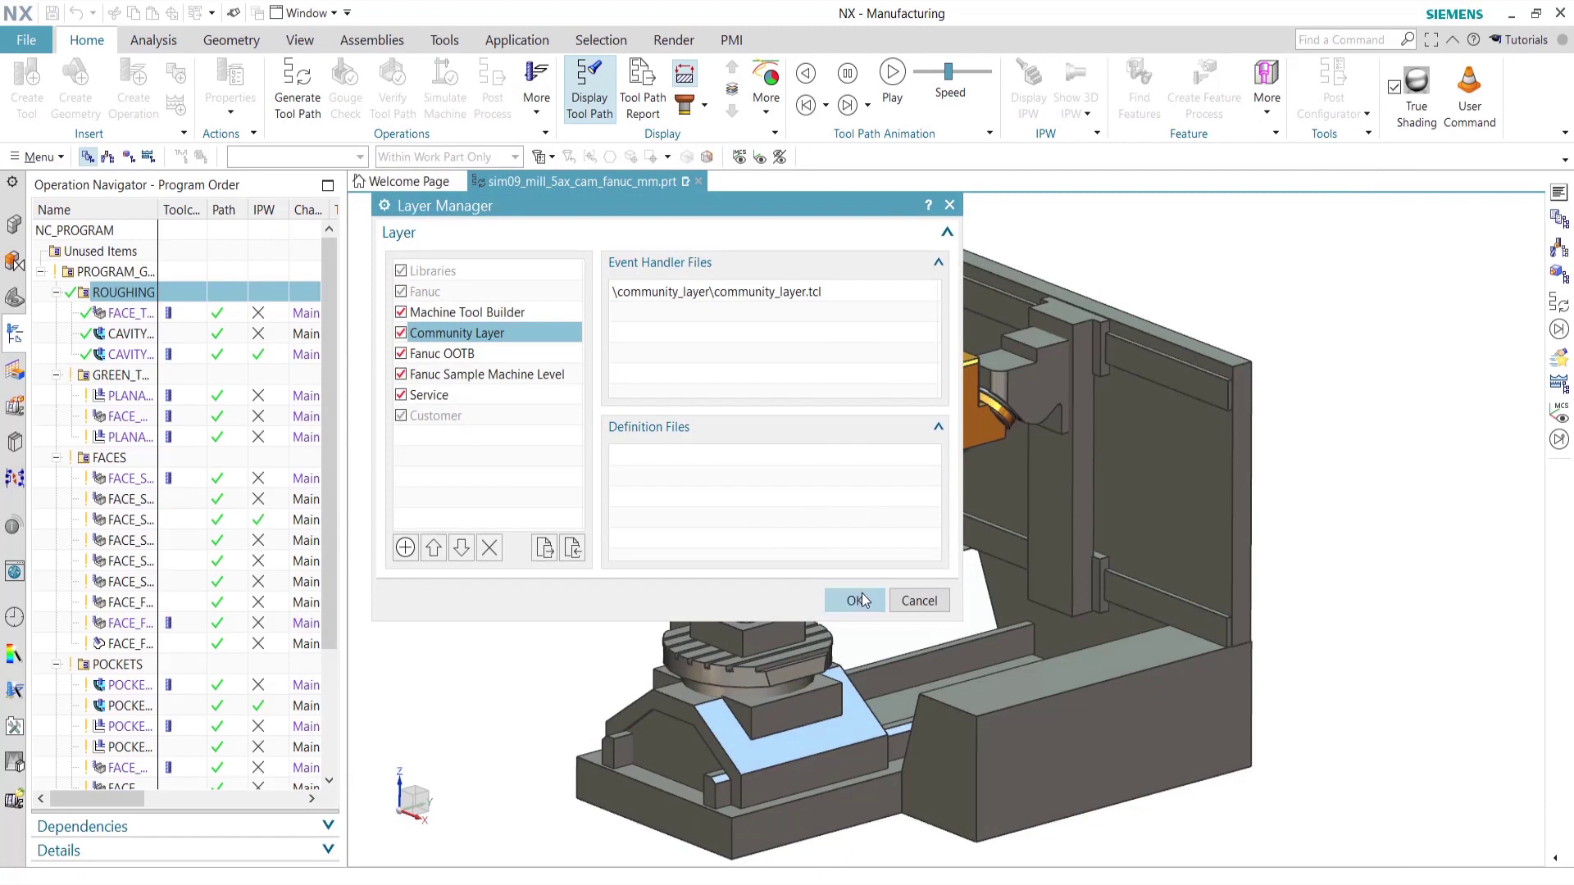
pyautogui.click(859, 601)
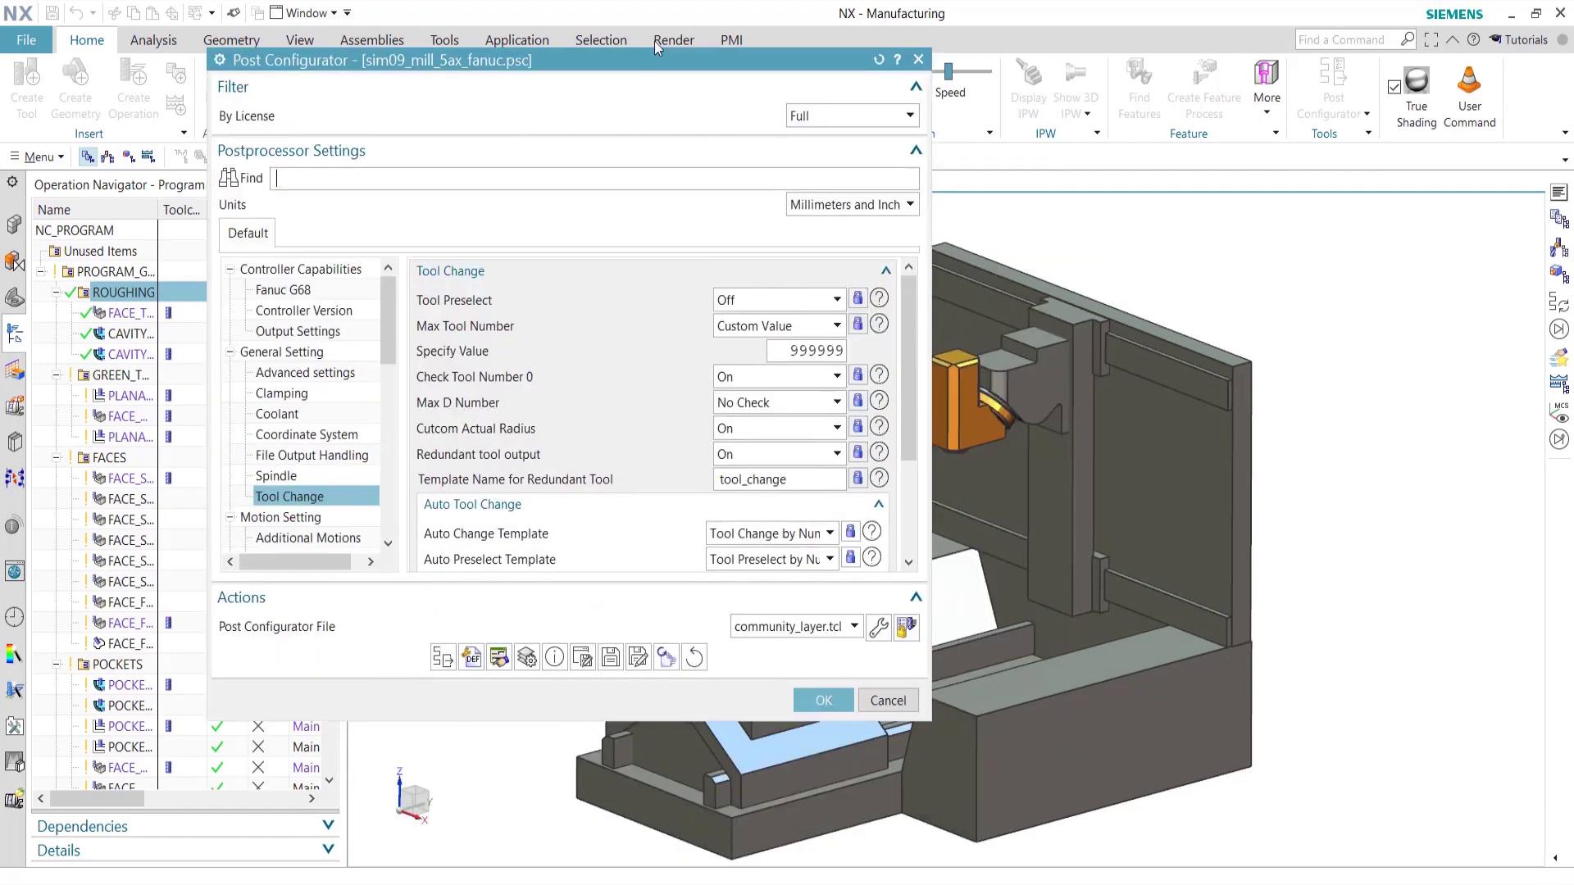
pyautogui.moveTo(833, 204); pyautogui.dragTo(632, 70)
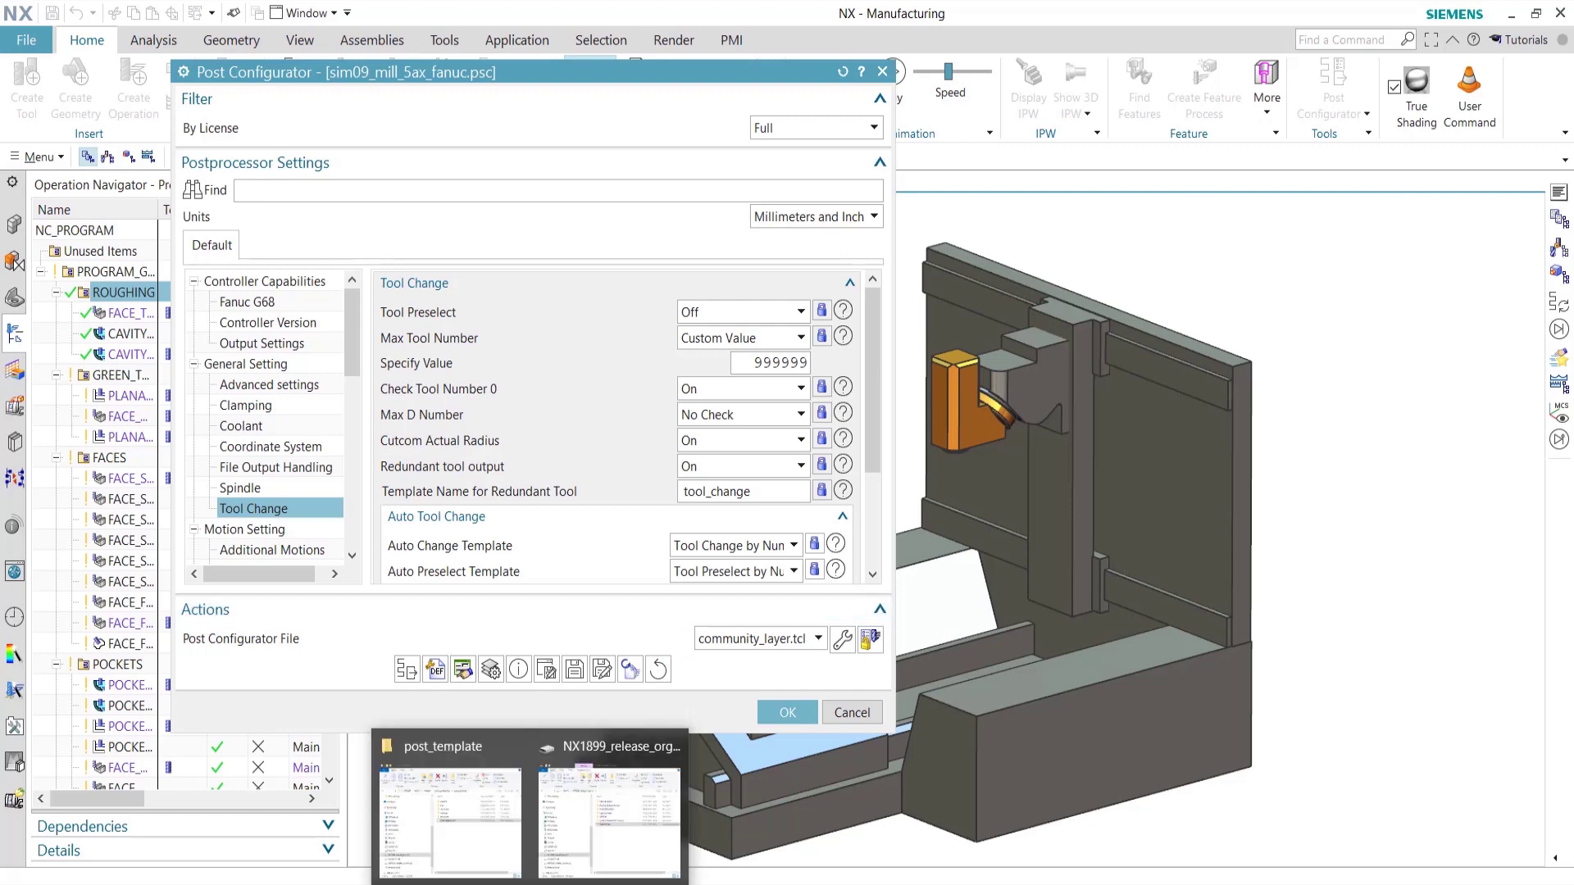
# - Switch to File Explorer and open the exported Community Layer folder inside AddOn, widening the window to view its files
pyautogui.click(513, 877)
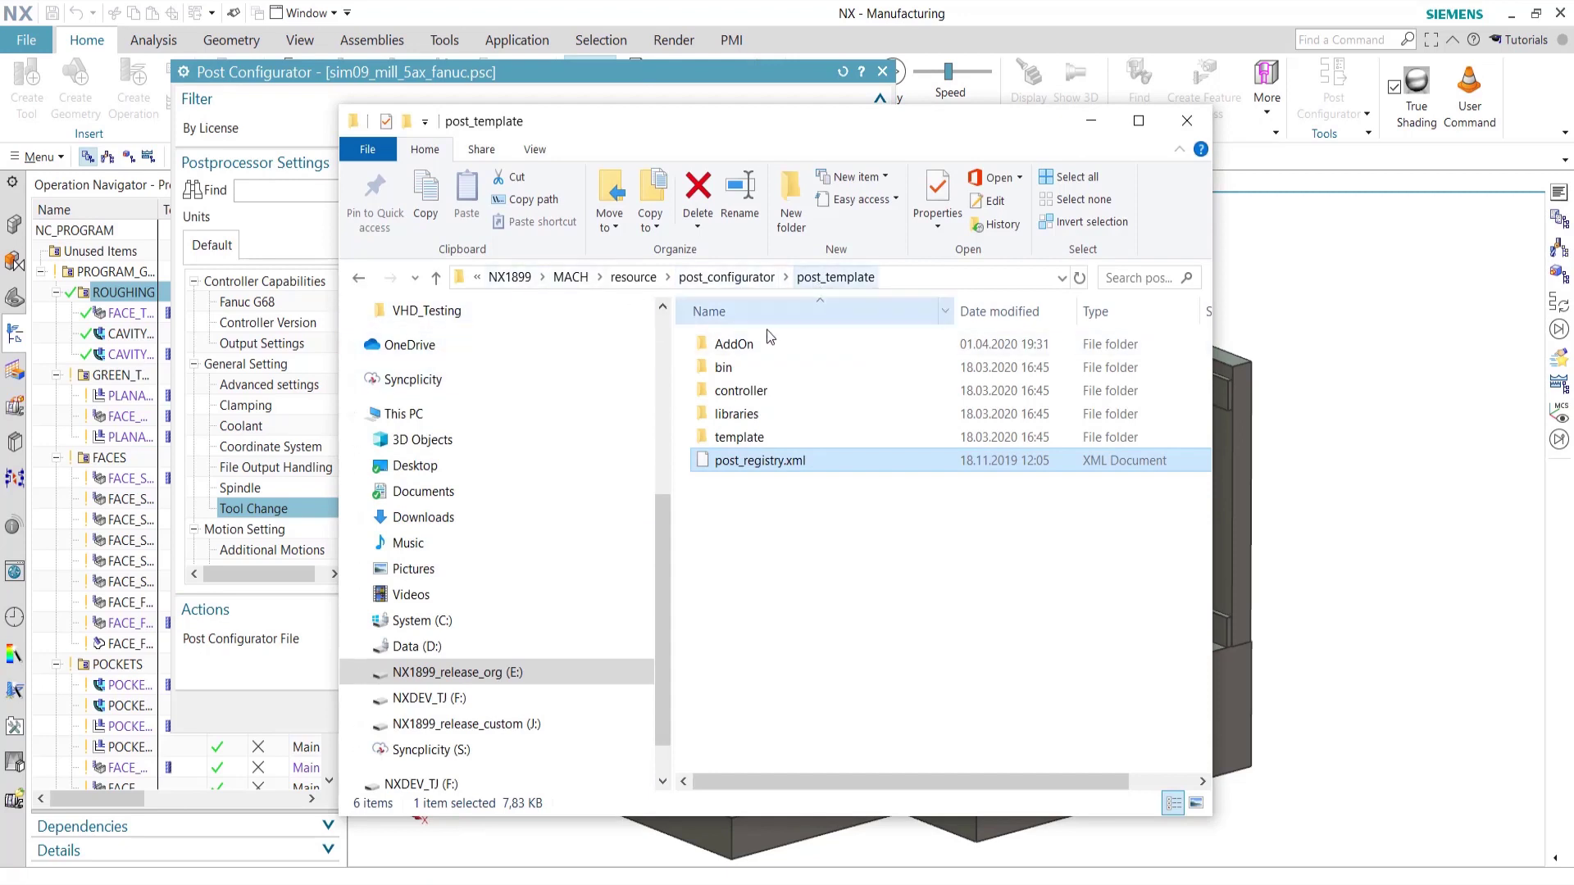
pyautogui.click(744, 348)
pyautogui.doubleClick(746, 347)
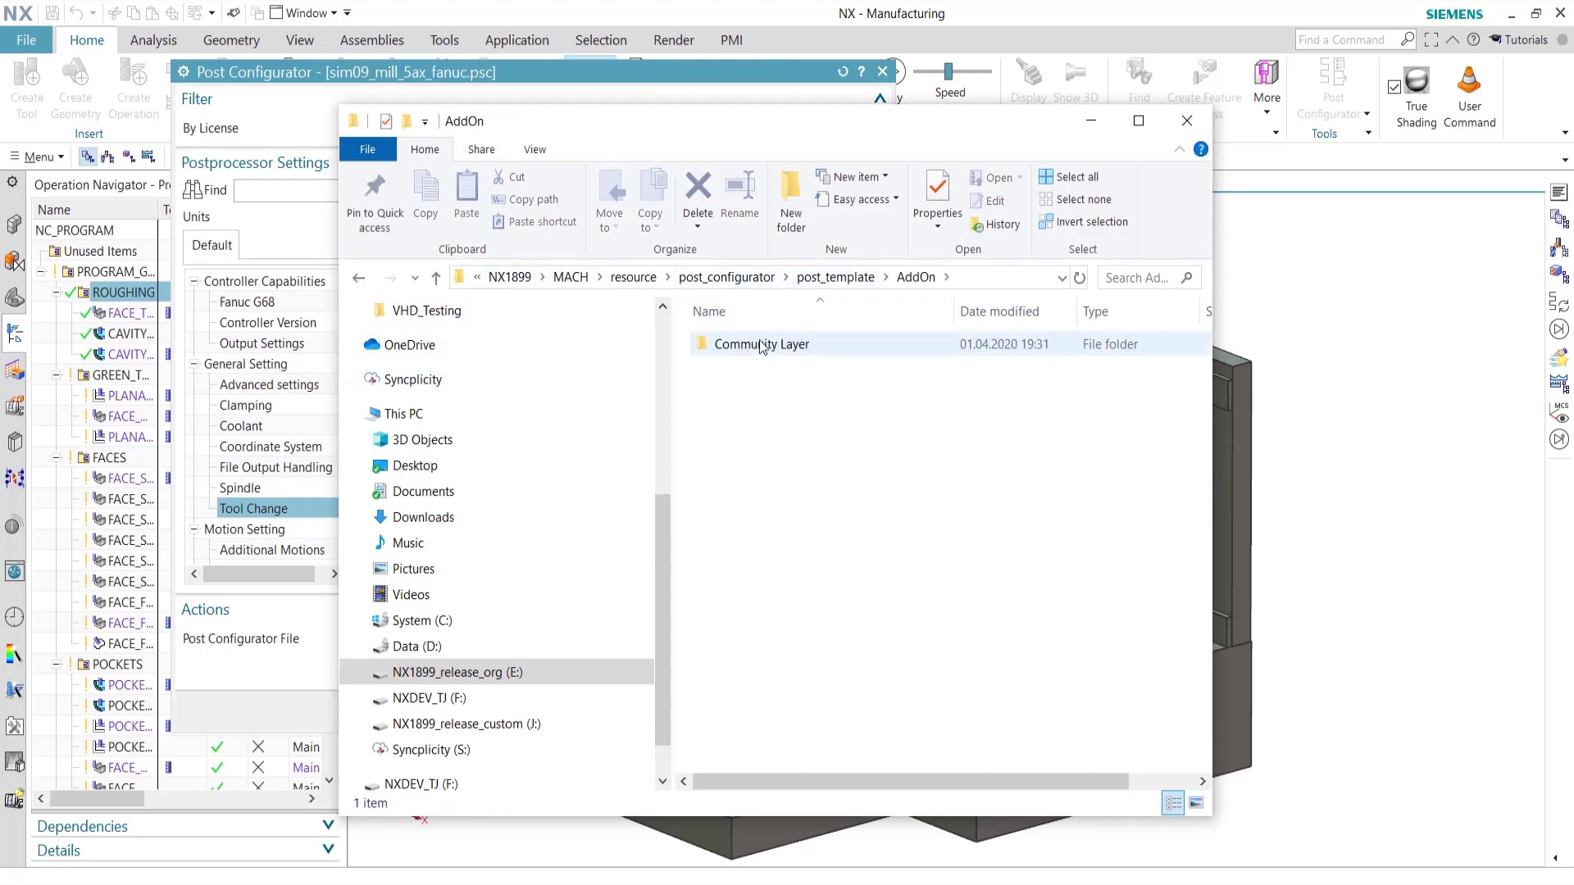
pyautogui.doubleClick(784, 353)
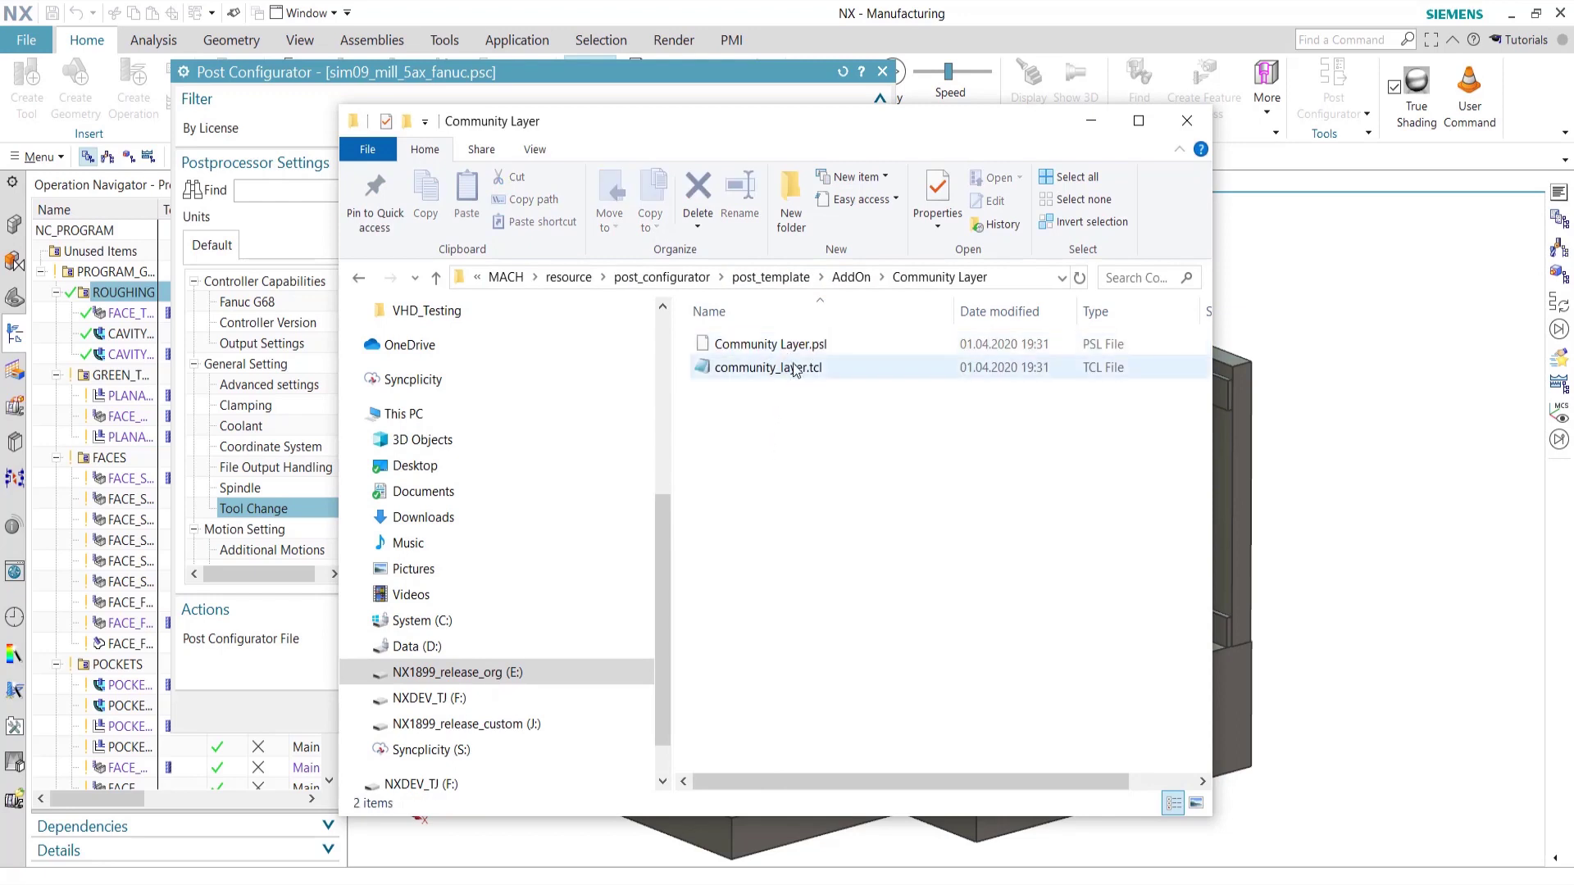
pyautogui.moveTo(862, 148); pyautogui.dragTo(619, 183)
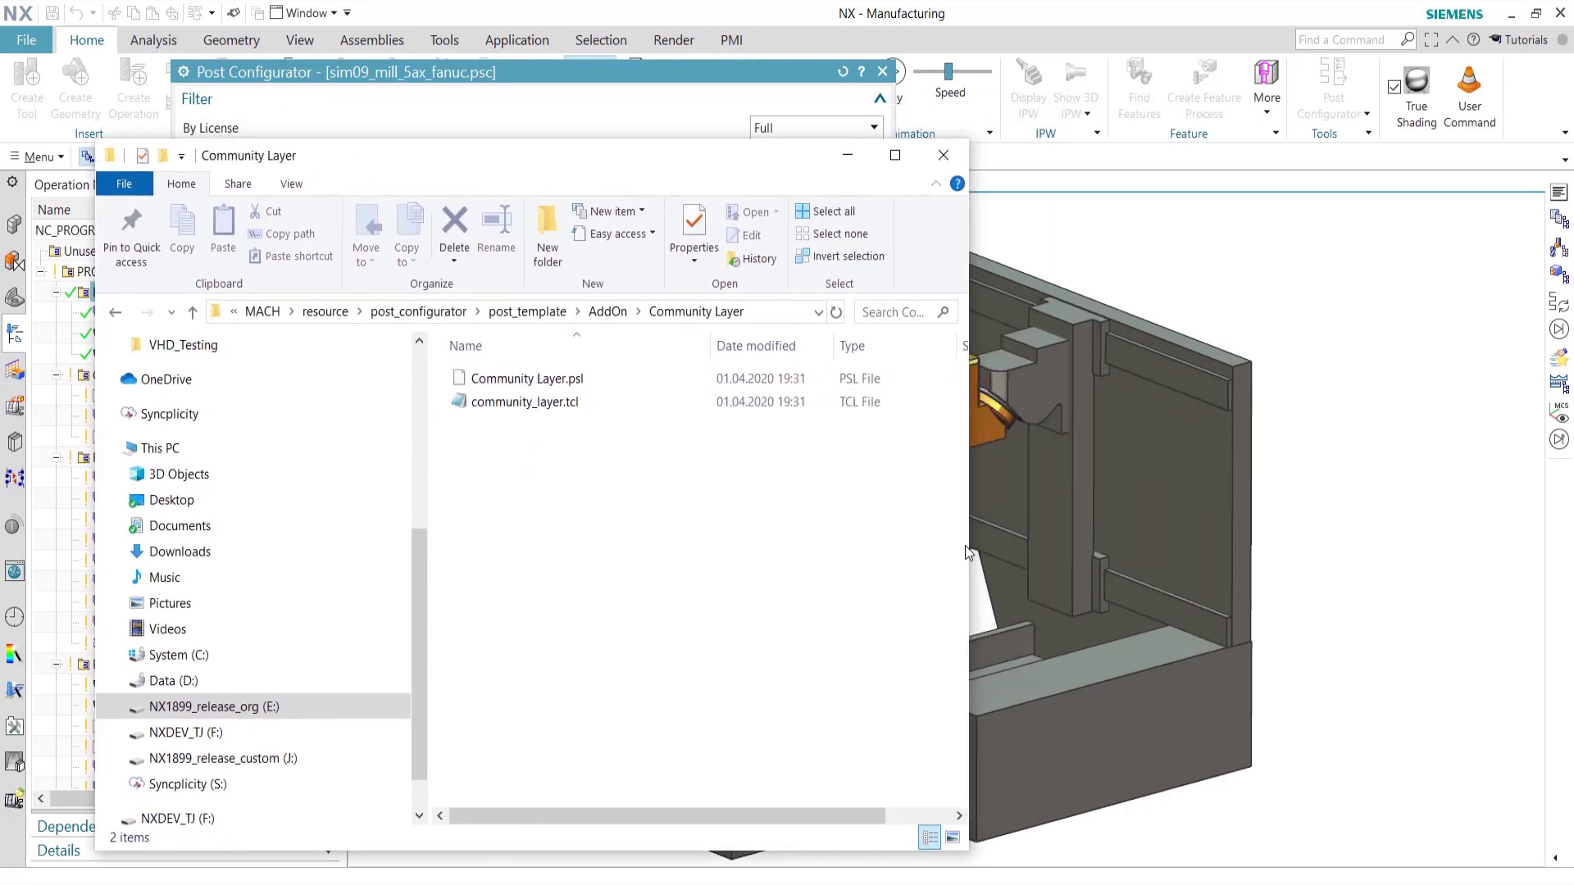
pyautogui.moveTo(968, 547); pyautogui.dragTo(1157, 547)
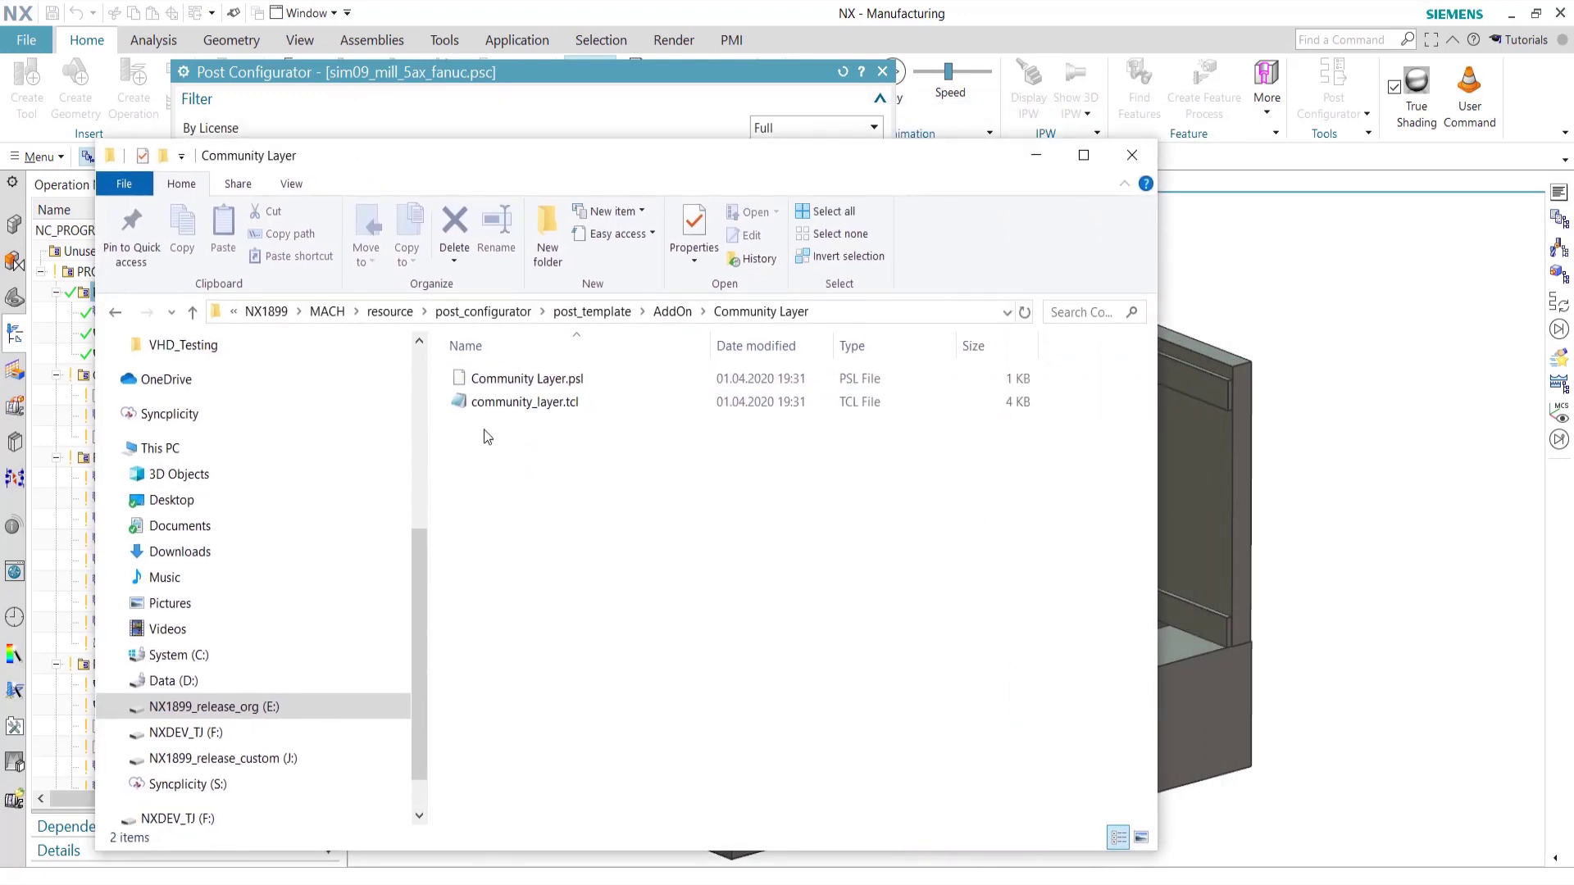
# - Open the exported Community Layer.psl file in Notepad++ to view its layer definition
pyautogui.click(577, 402)
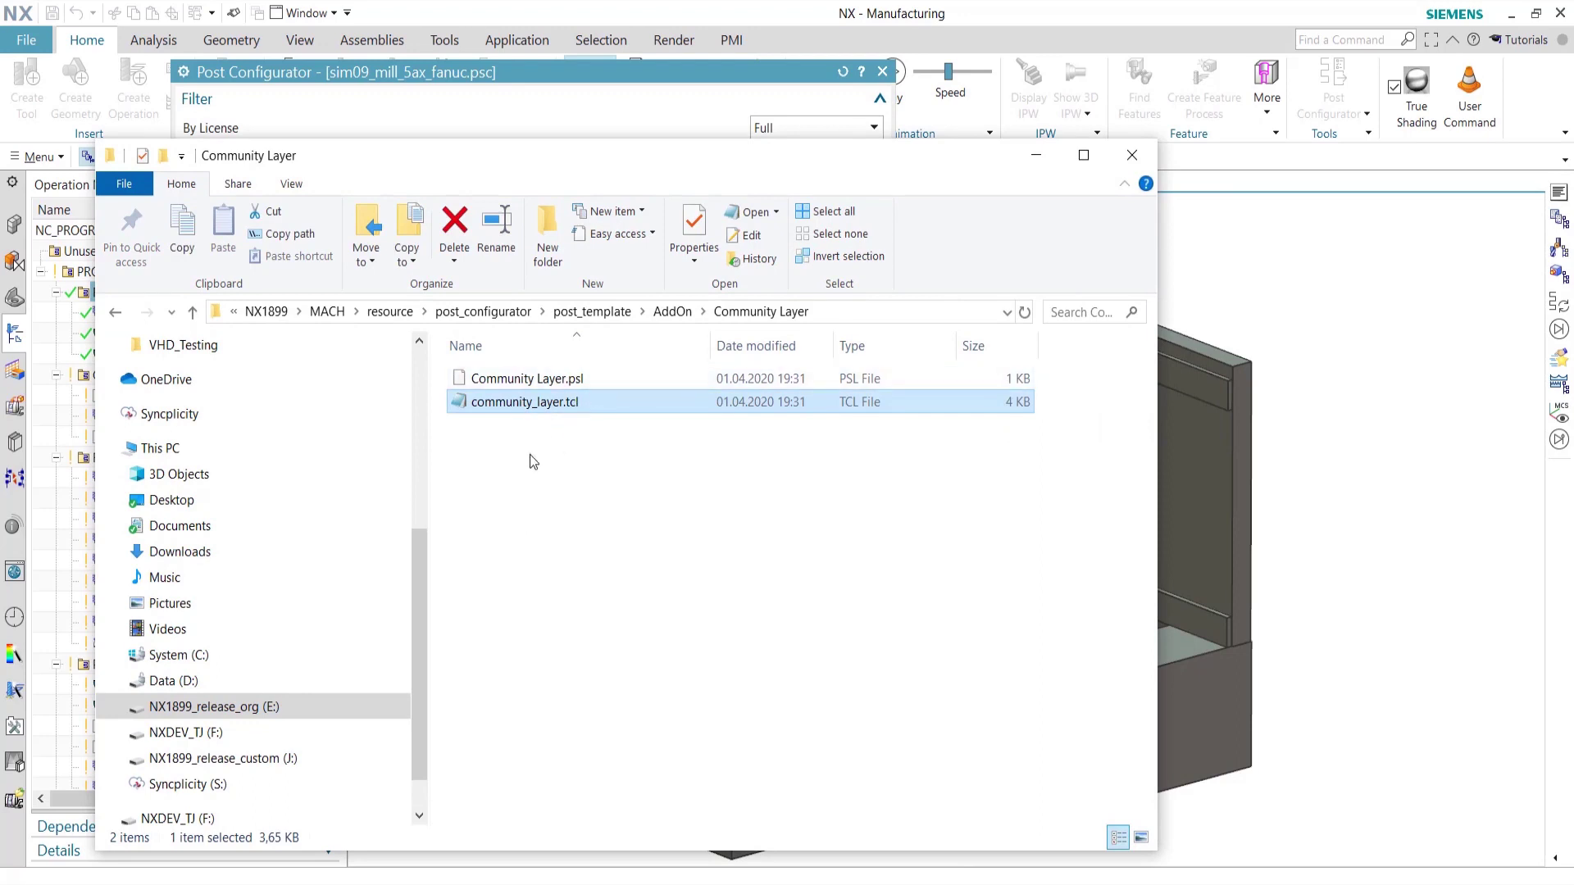
pyautogui.click(557, 379)
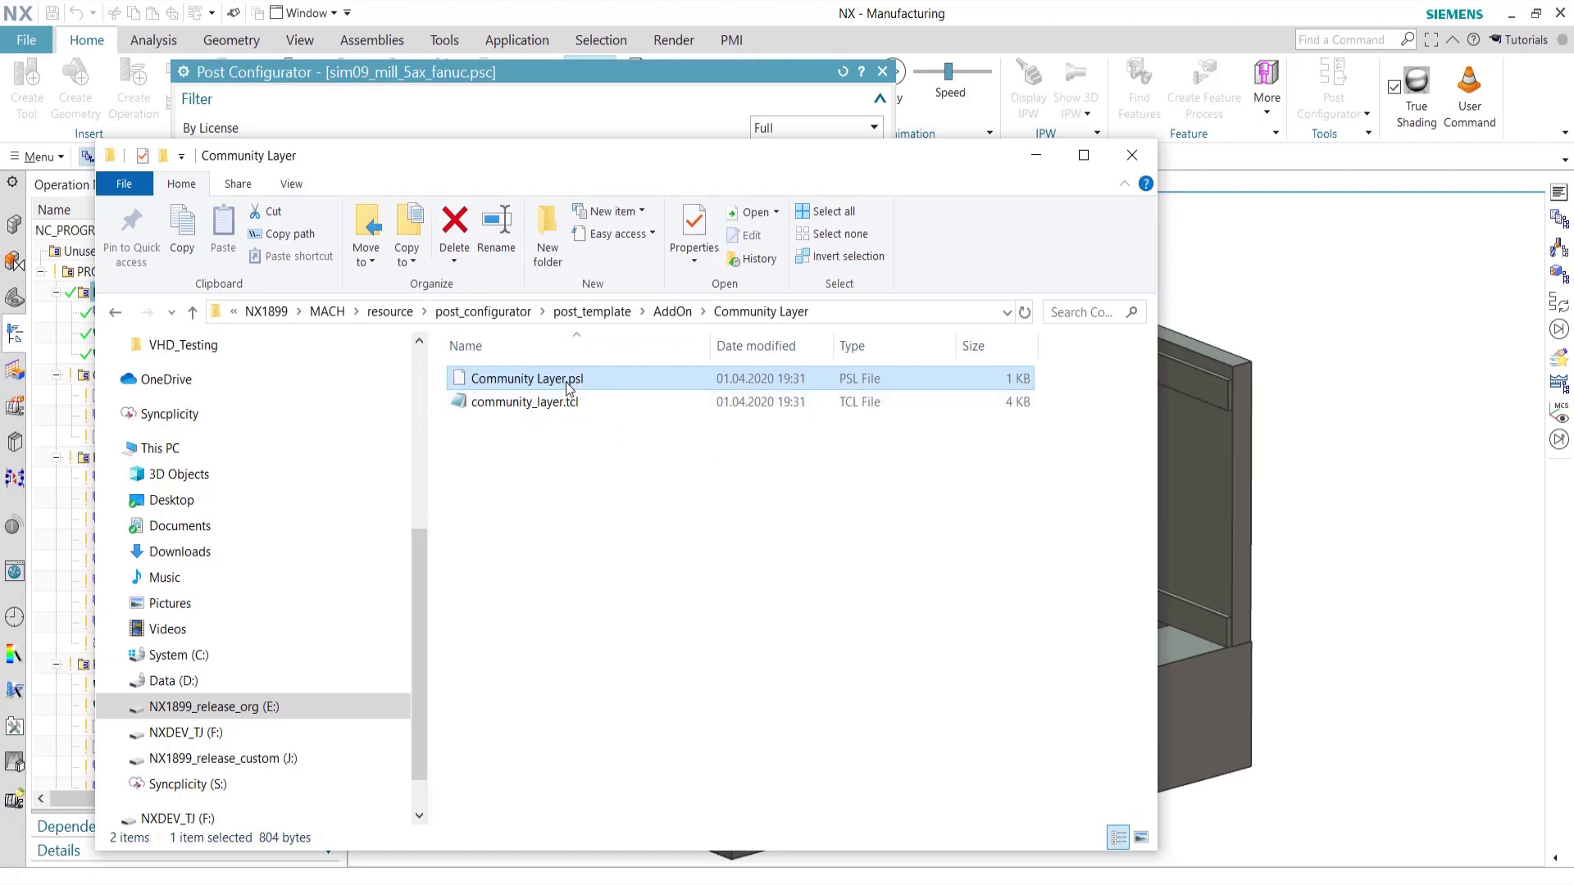
pyautogui.rightClick(565, 385)
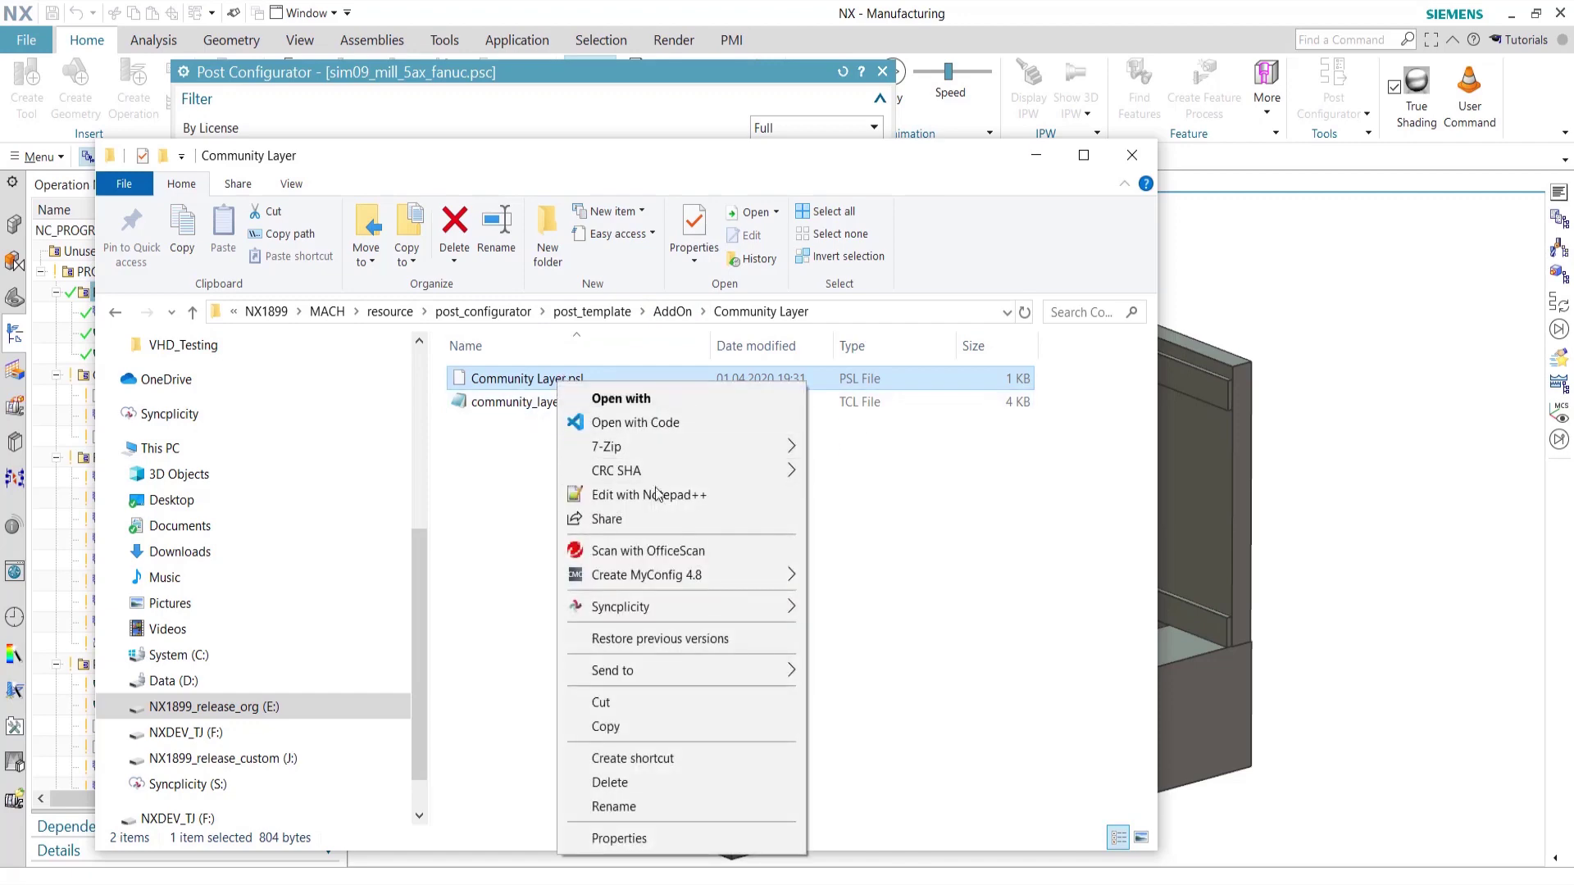
pyautogui.click(658, 495)
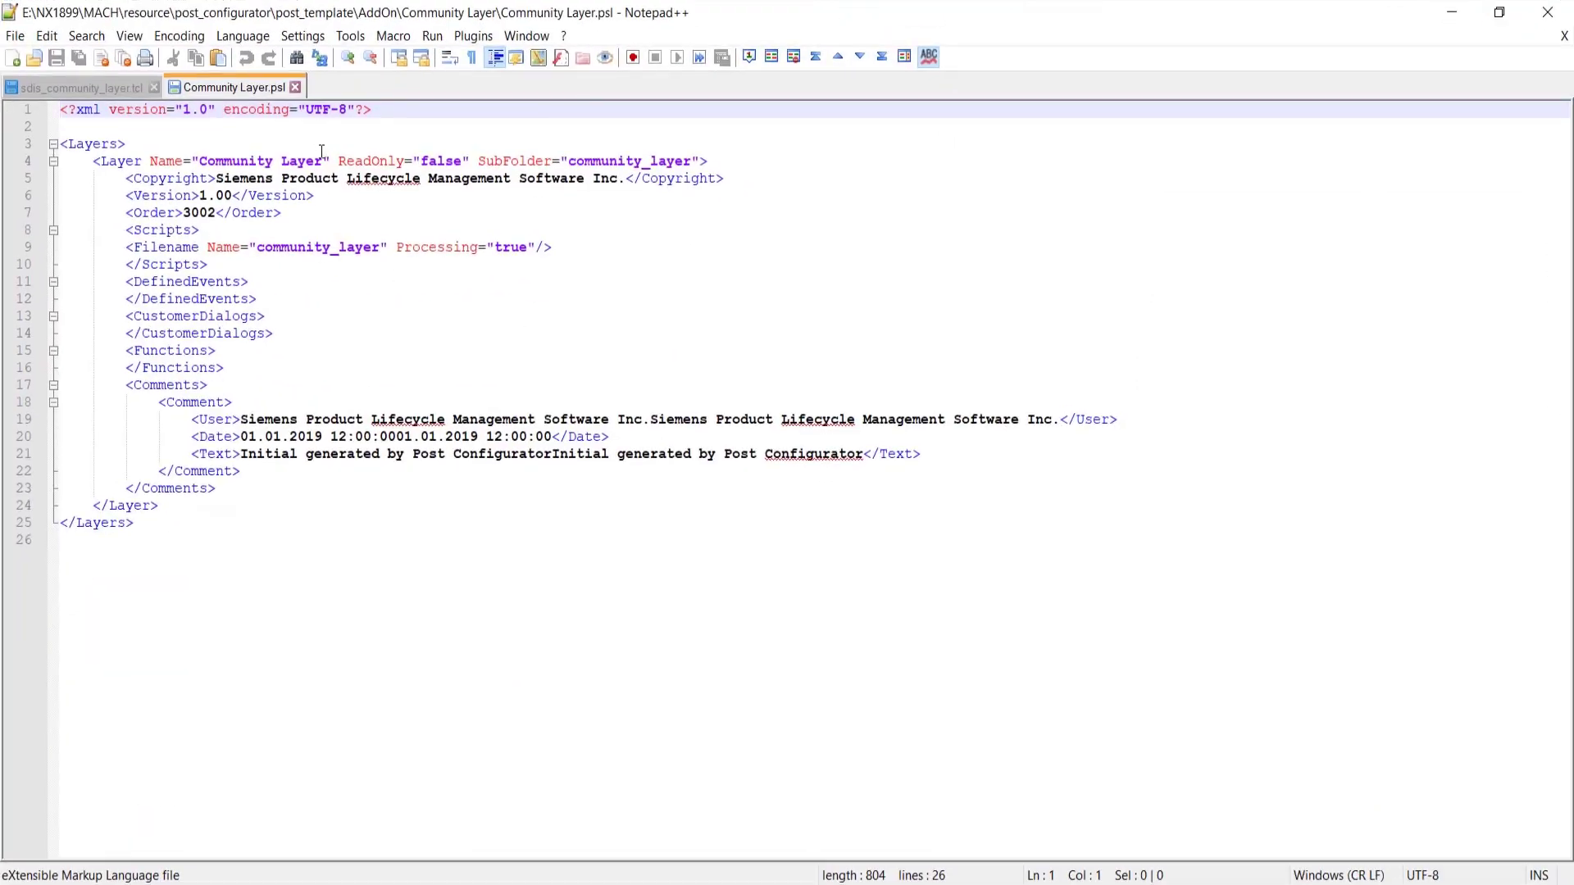
# - Return to File Explorer and open post_registry.xml from the post_template folder in Notepad++
pyautogui.click(316, 248)
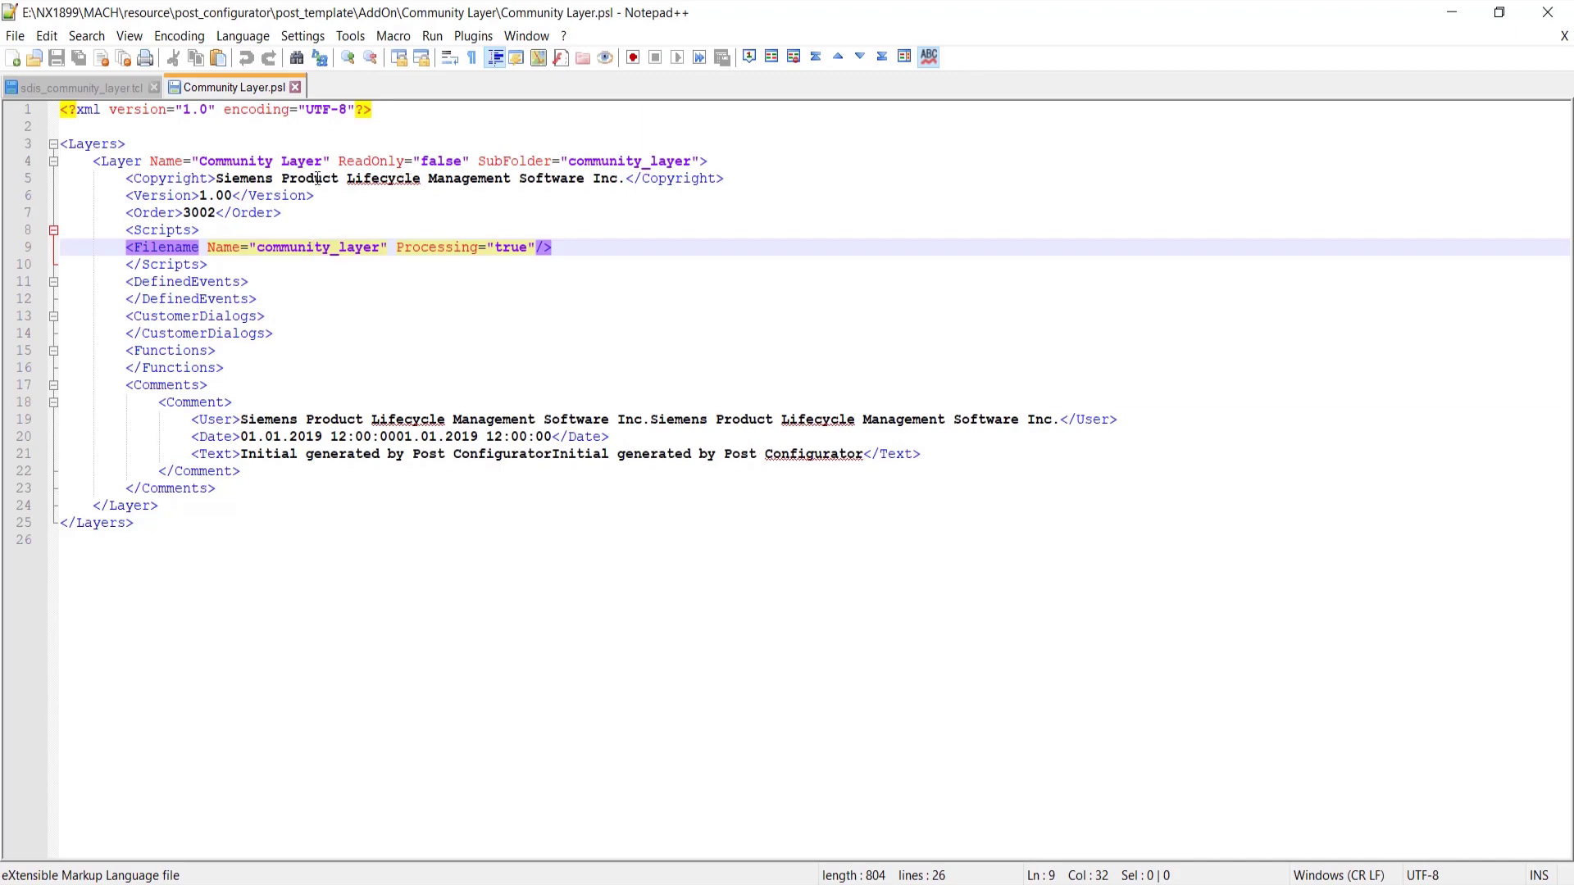
pyautogui.click(1449, 21)
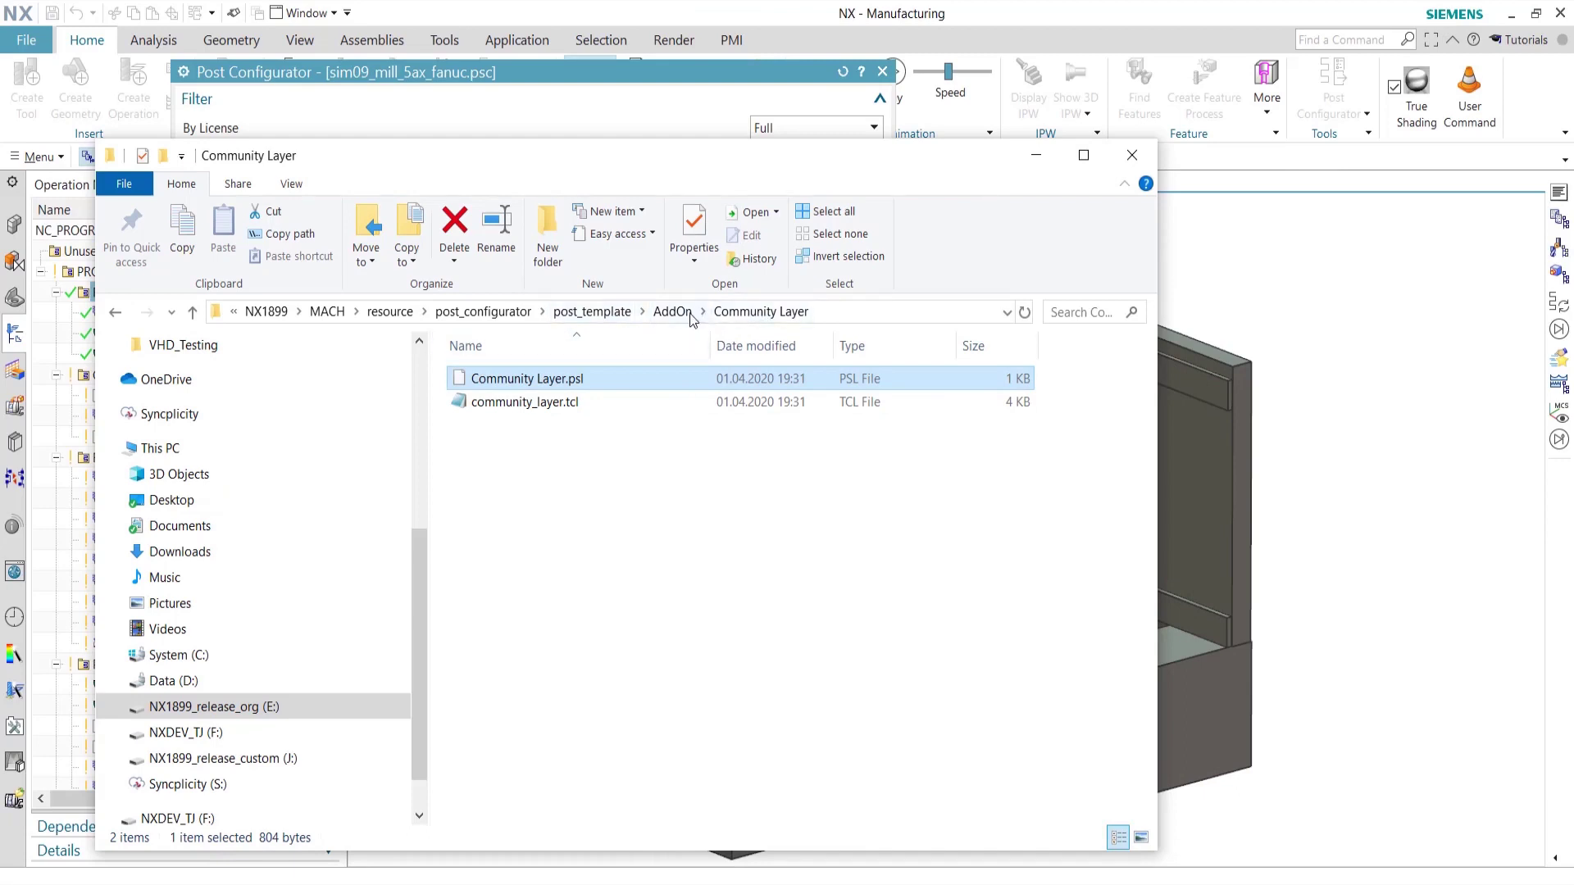
pyautogui.click(597, 312)
pyautogui.click(523, 498)
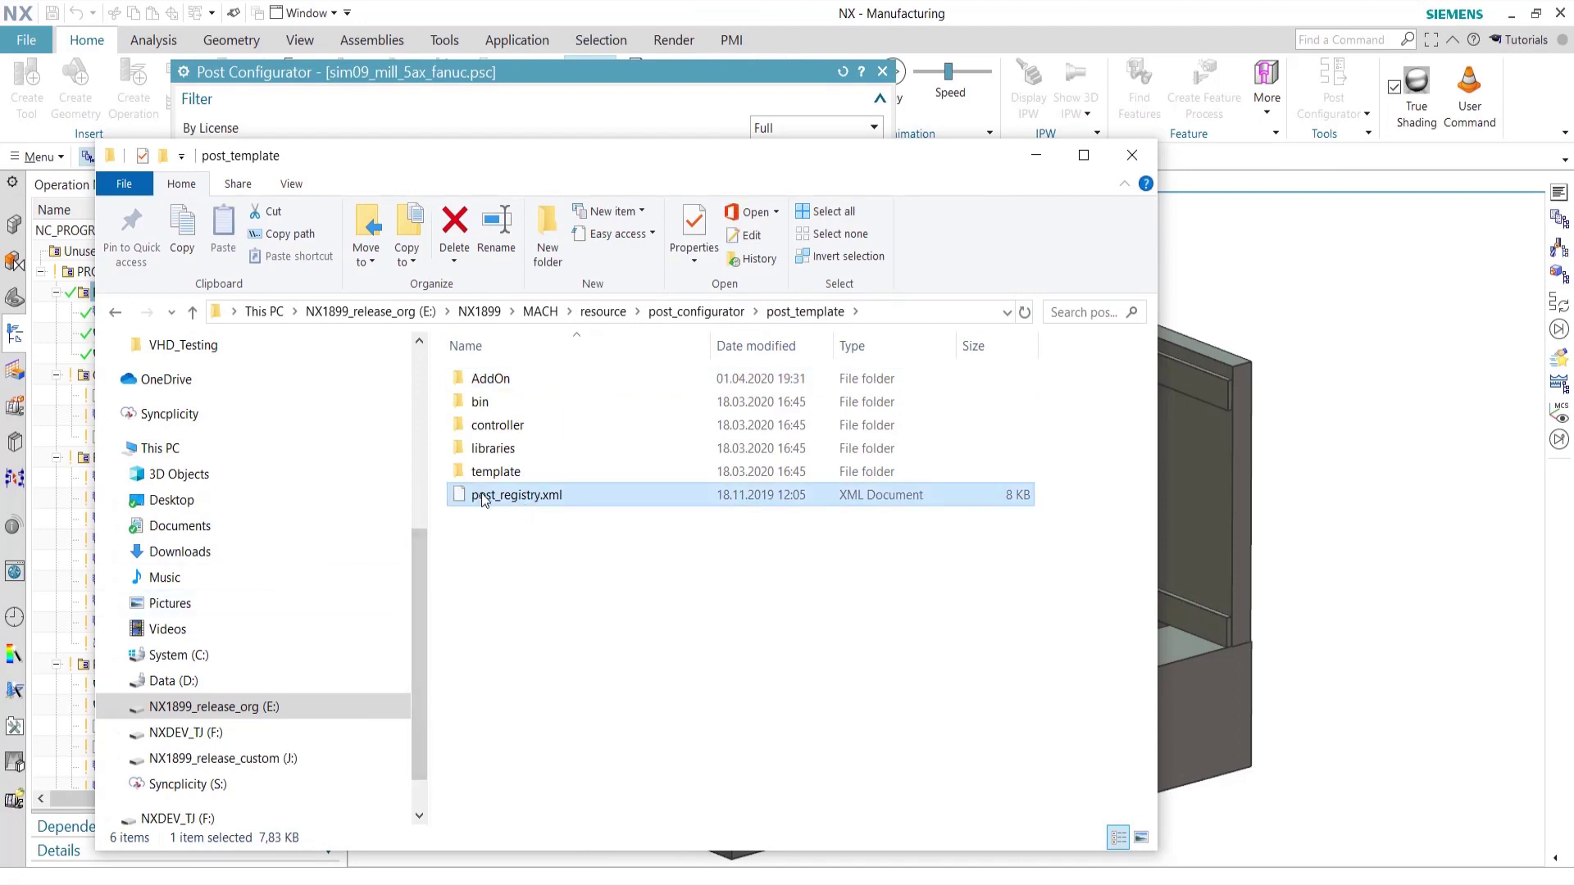
pyautogui.rightClick(523, 495)
pyautogui.click(702, 507)
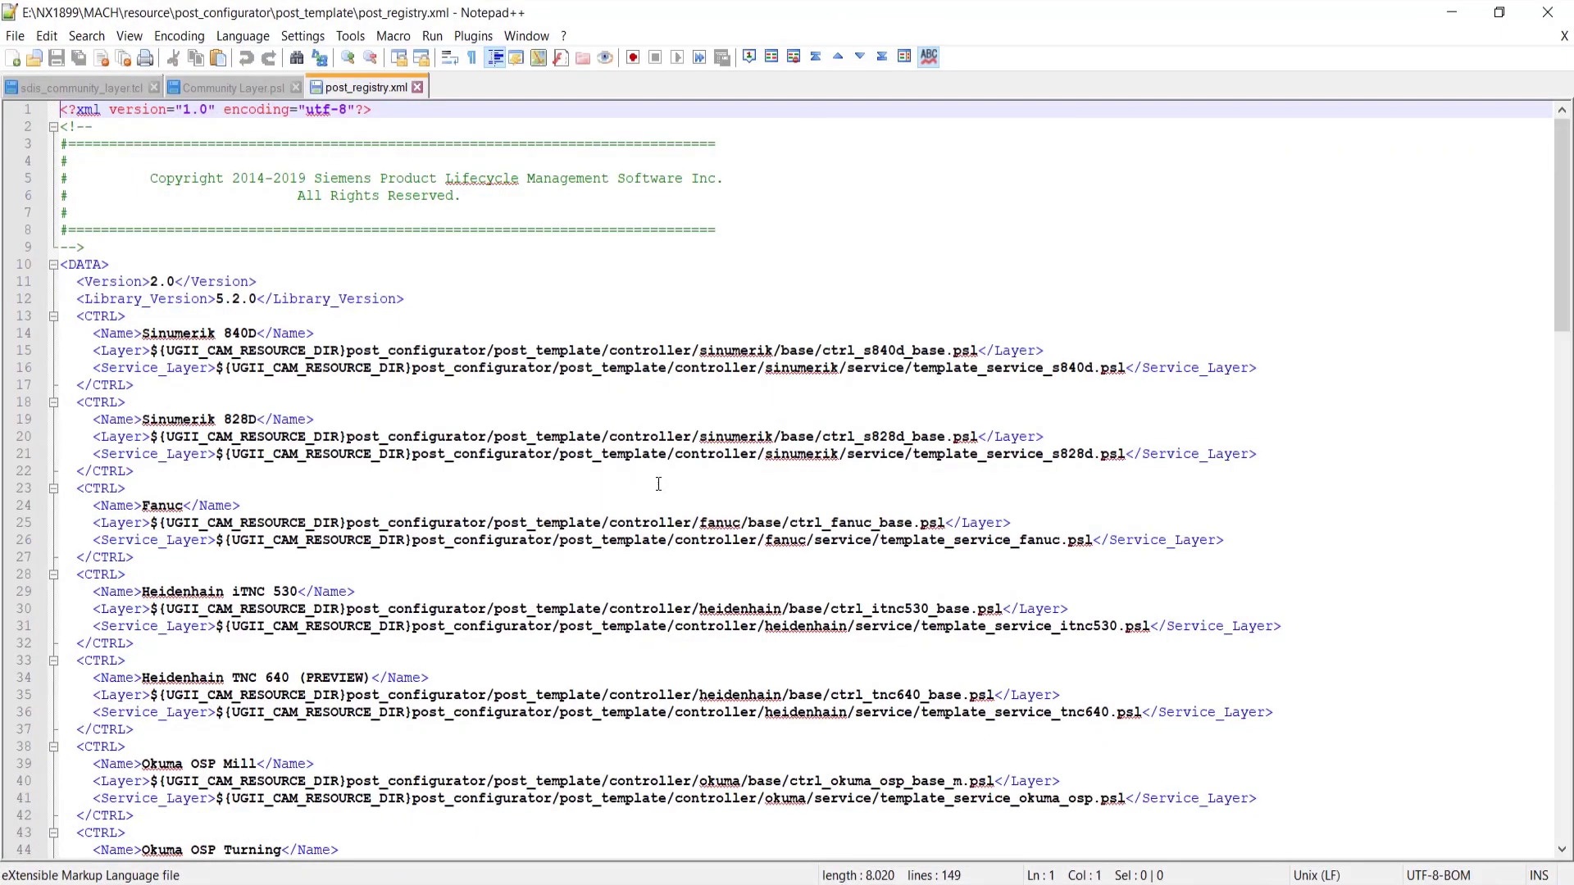
# - Duplicate the final MANUFACTURER block, Okuma OSP Multifunction OOTB, directly below itself and align the copy's indentation
pyautogui.scroll(-6, 657, 470)
pyautogui.scroll(-20, 666, 469)
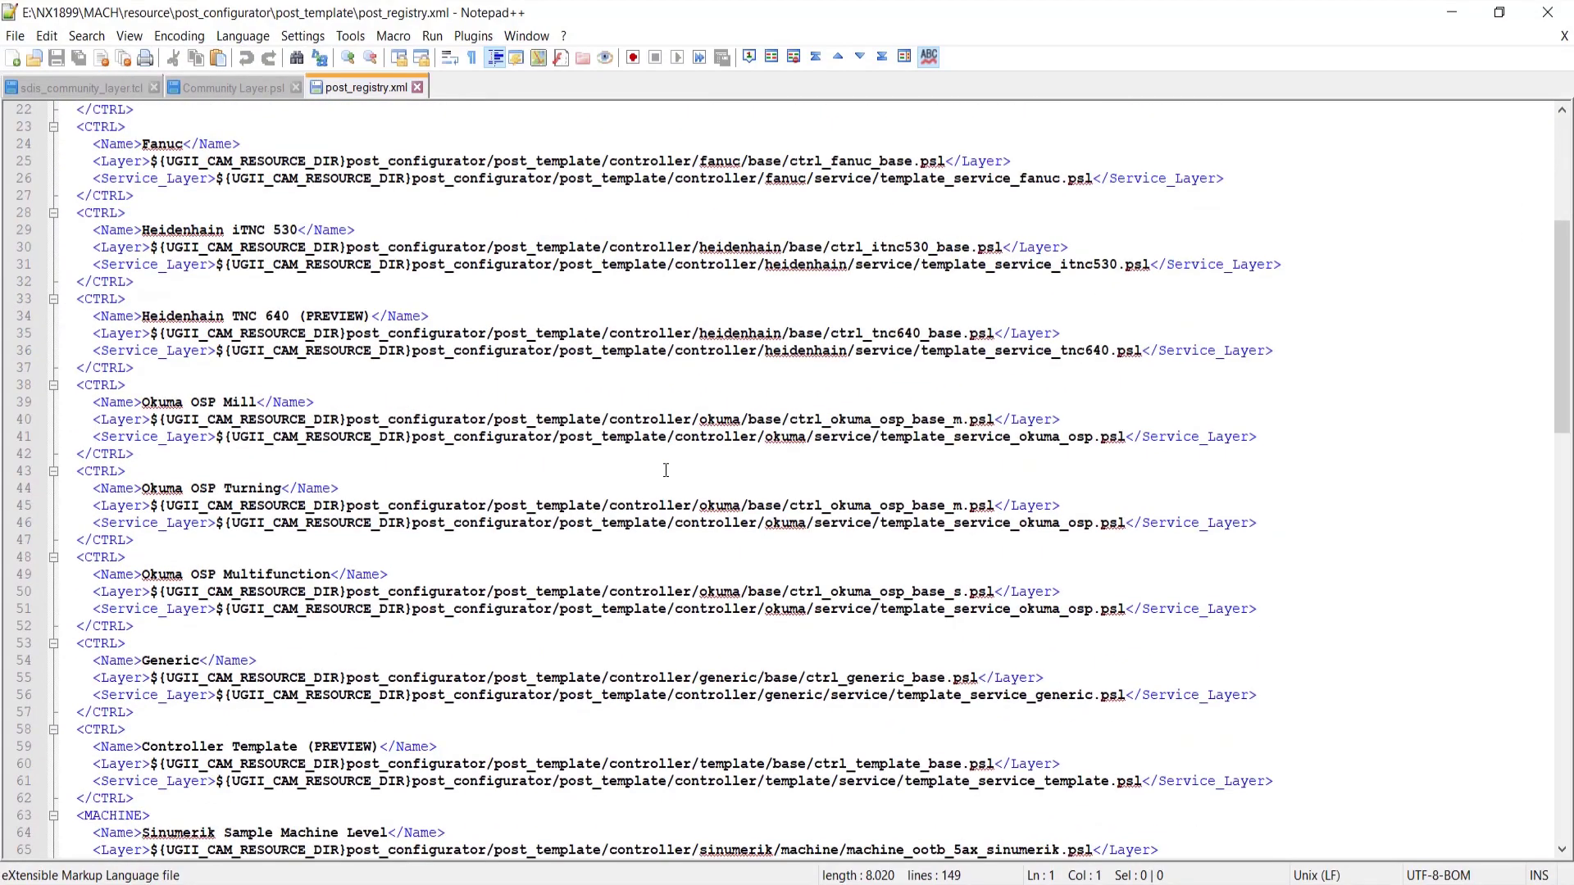
pyautogui.scroll(-9, 659, 465)
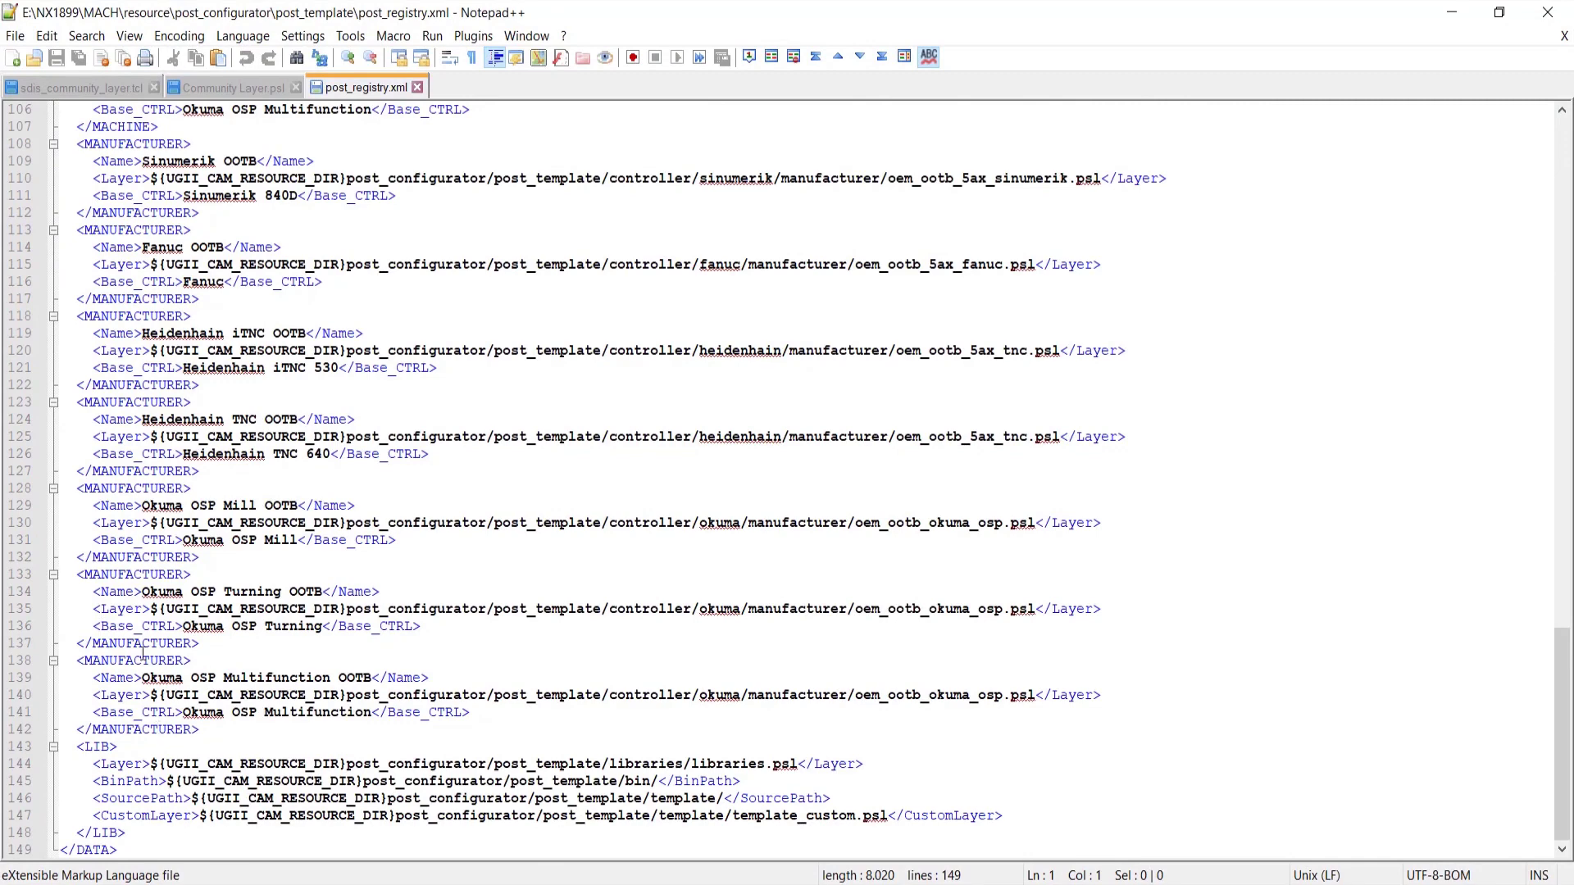
pyautogui.click(133, 664)
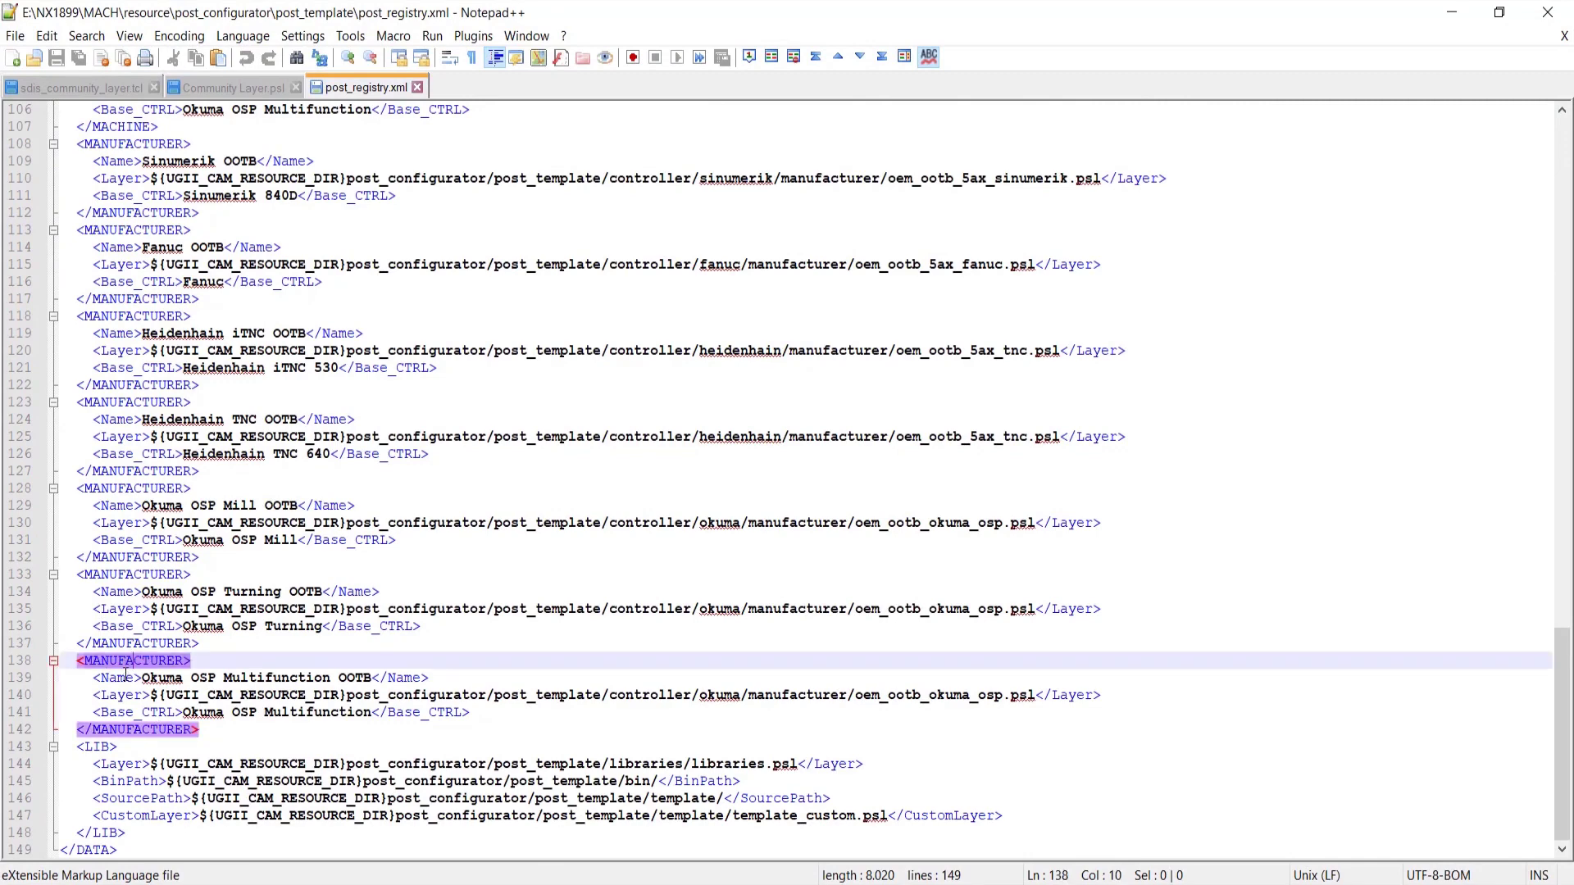
pyautogui.moveTo(229, 730); pyautogui.dragTo(29, 672)
pyautogui.hotkey('ctrl', 'c')
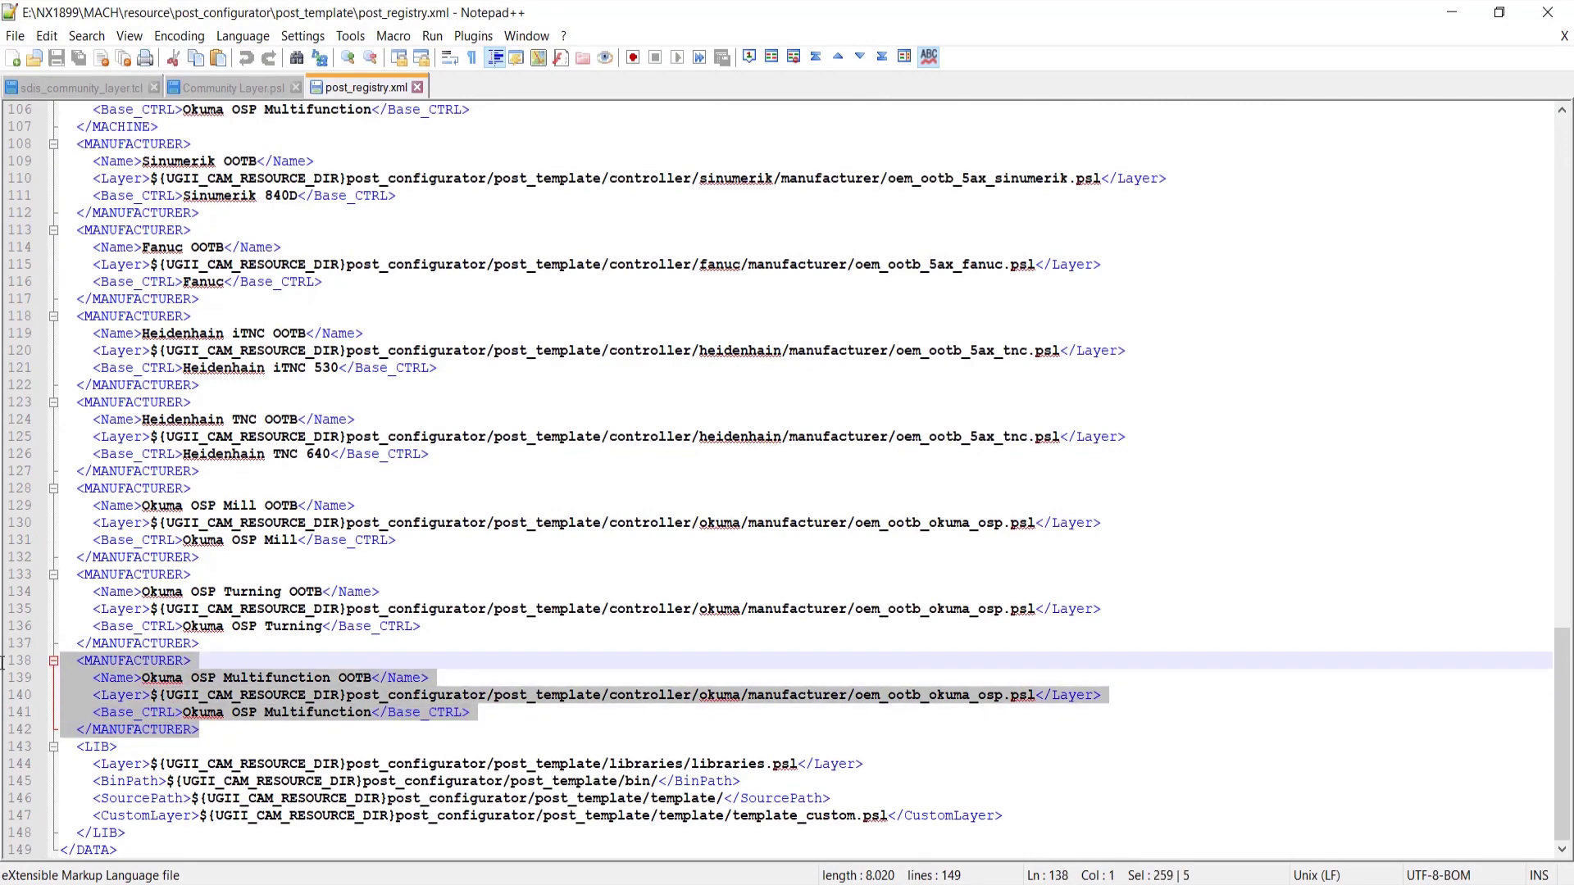
pyautogui.click(224, 728)
pyautogui.press('Return')
pyautogui.hotkey('ctrl', 'v')
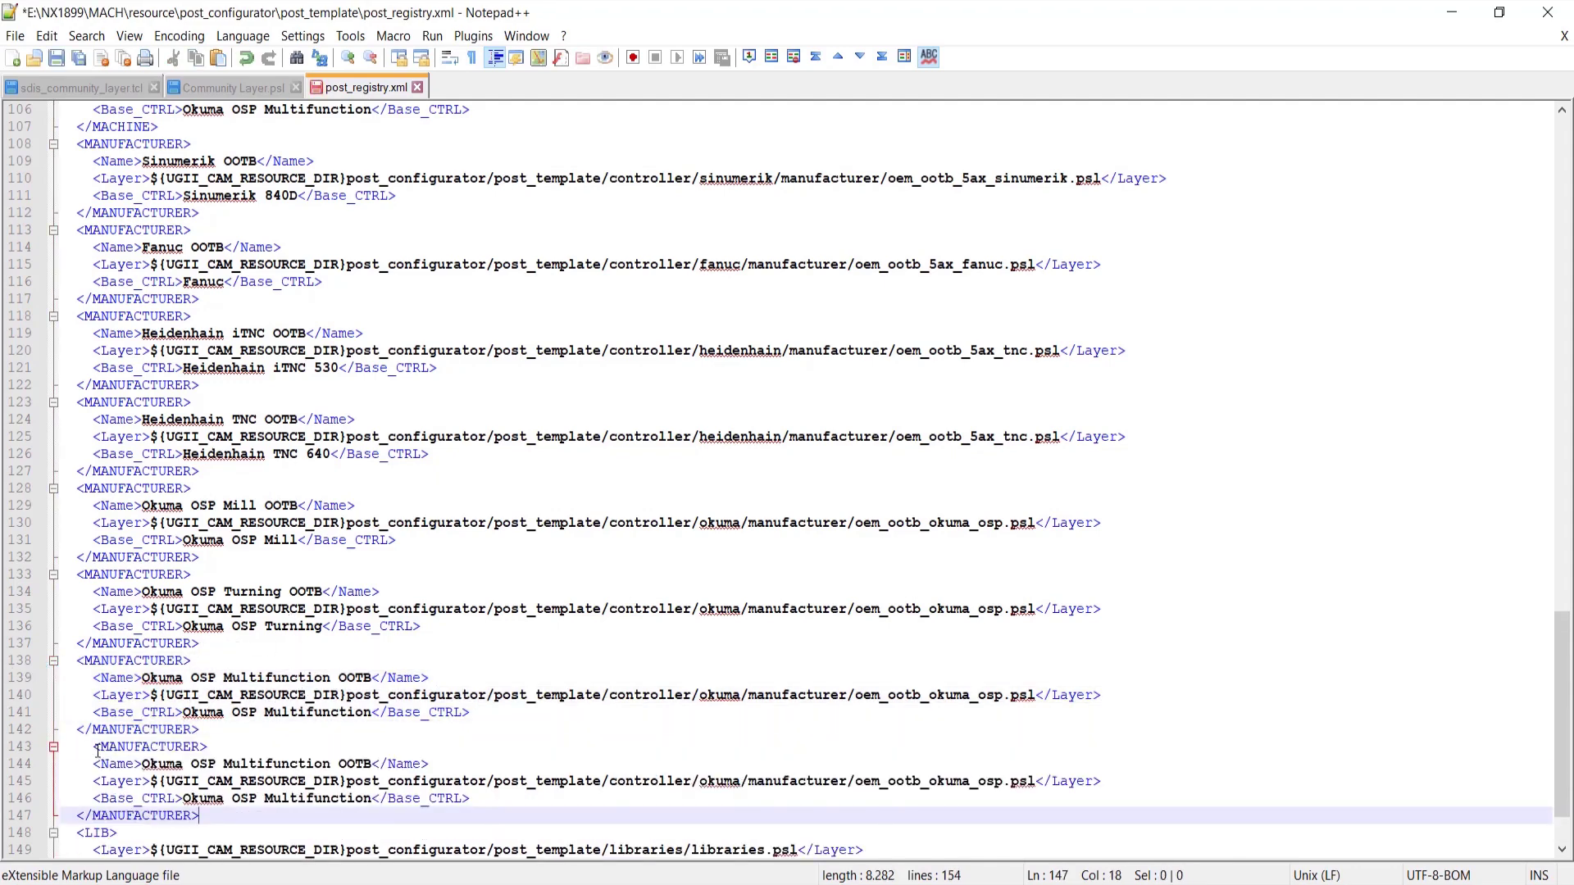
pyautogui.click(96, 748)
pyautogui.press('BackSpace')
pyautogui.press('BackSpace')
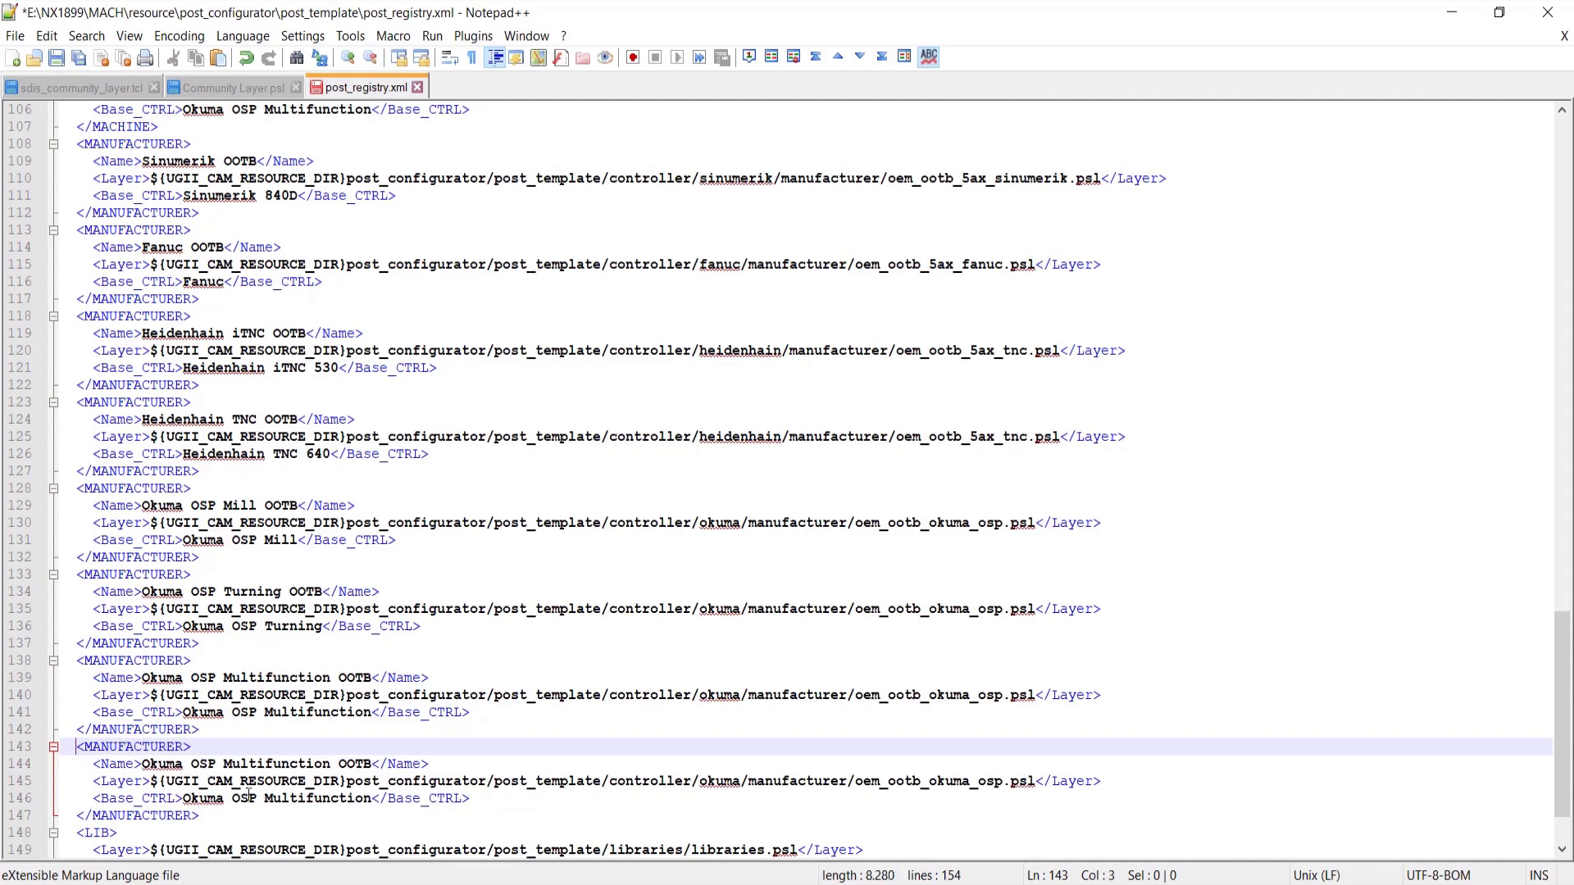
# - Set the Name of the copied MANUFACTURER block to Community Layer
pyautogui.scroll(-1, 277, 768)
pyautogui.moveTo(372, 711); pyautogui.dragTo(143, 710)
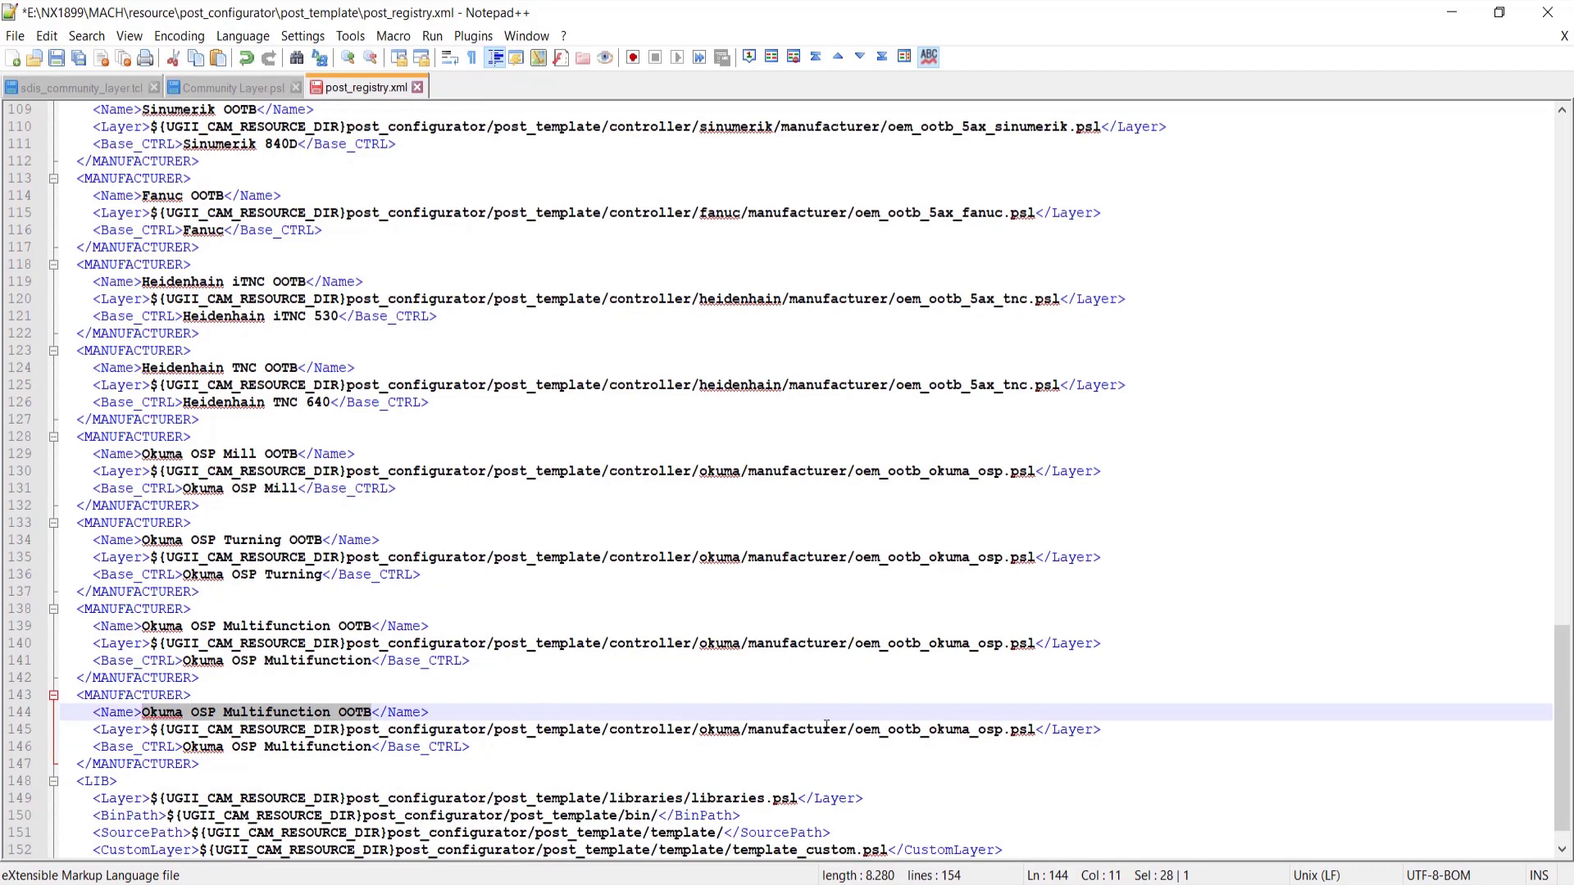
pyautogui.write('Community')
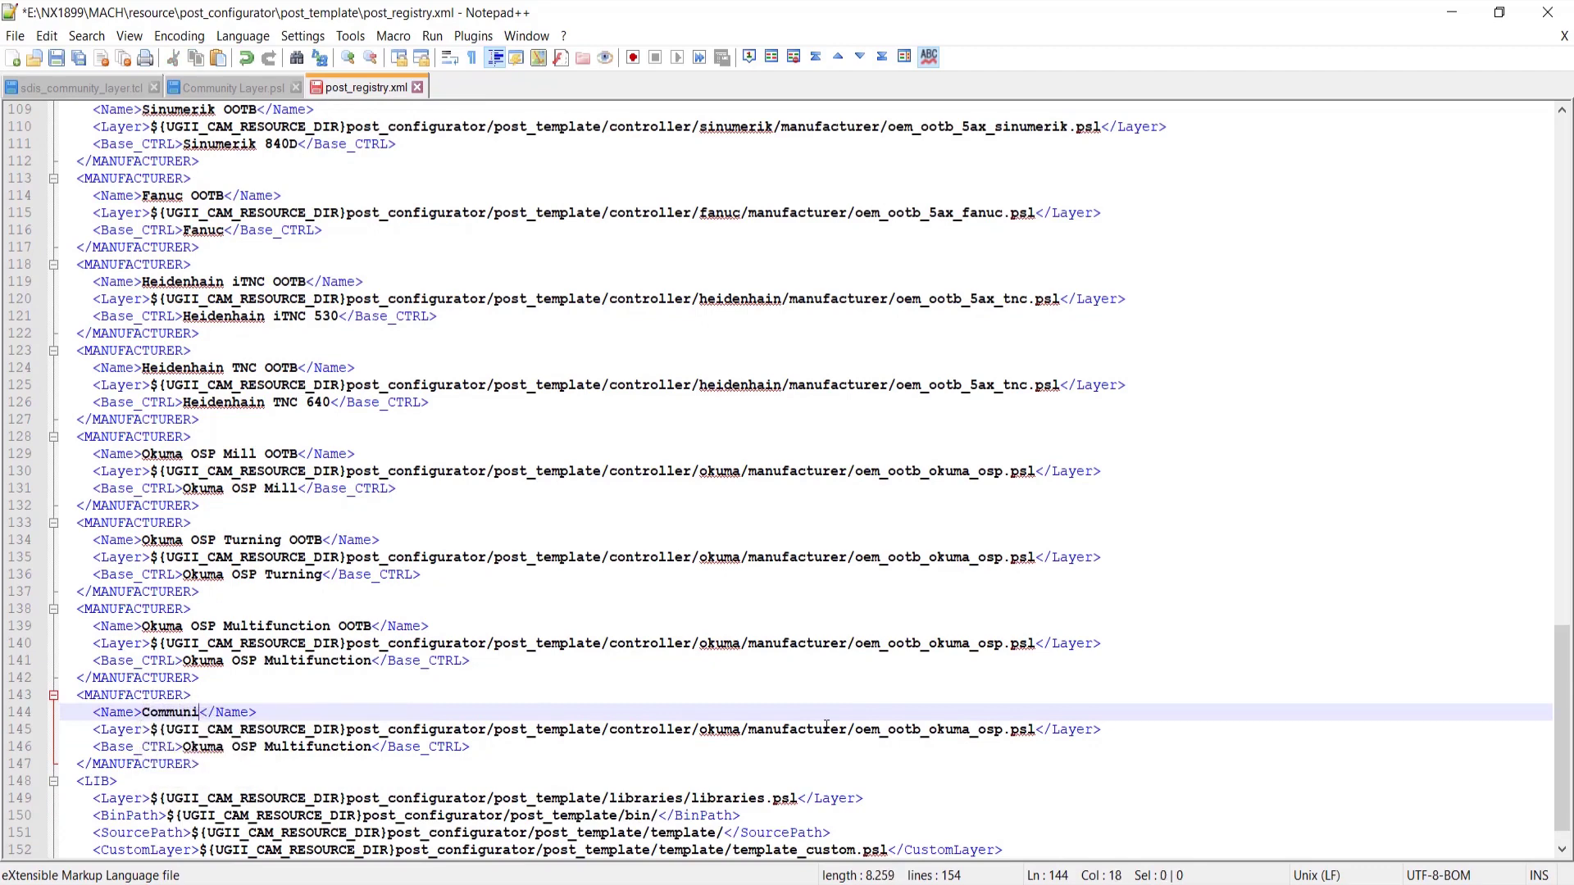
pyautogui.write(' Layer')
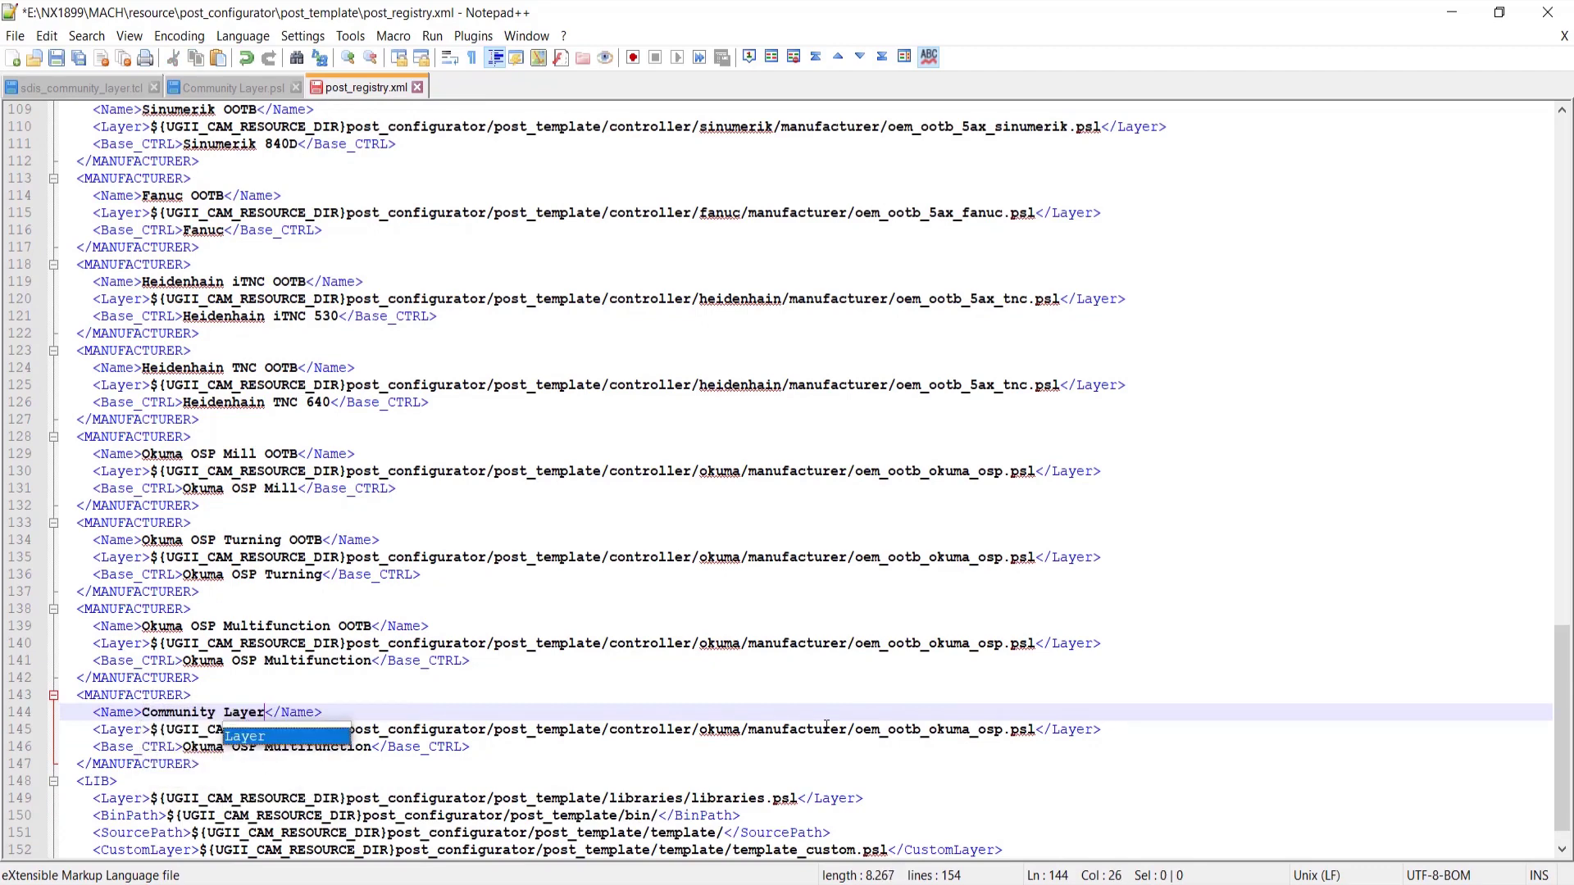
pyautogui.click(181, 712)
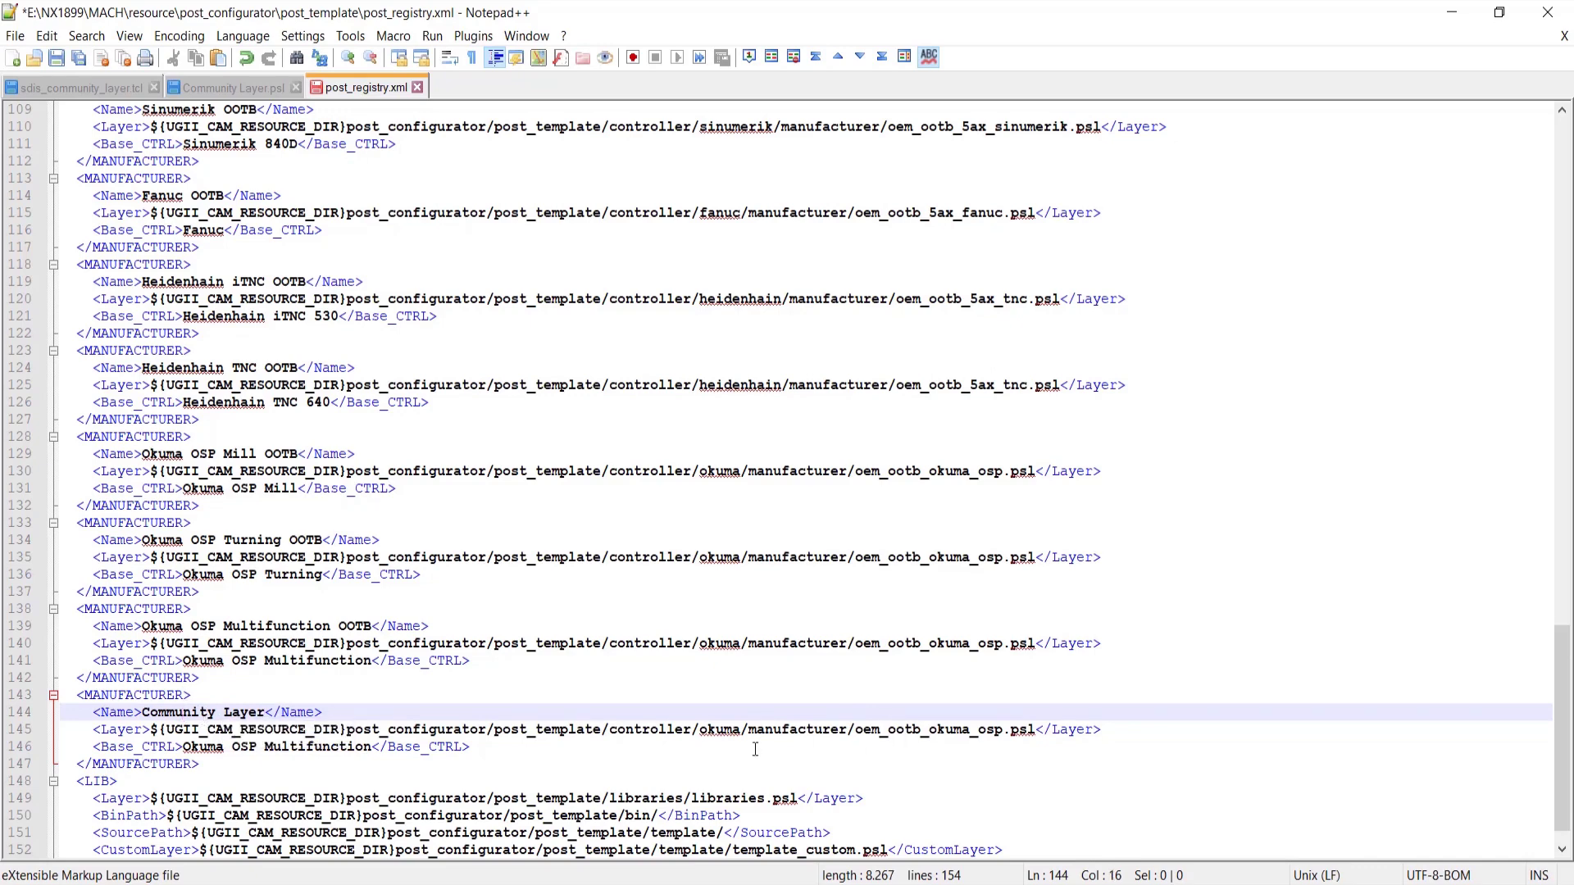
# - Change the new block's Layer path after post_template/ to Addon/Community Layer/community_layer.psl
pyautogui.moveTo(608, 732); pyautogui.dragTo(1002, 729)
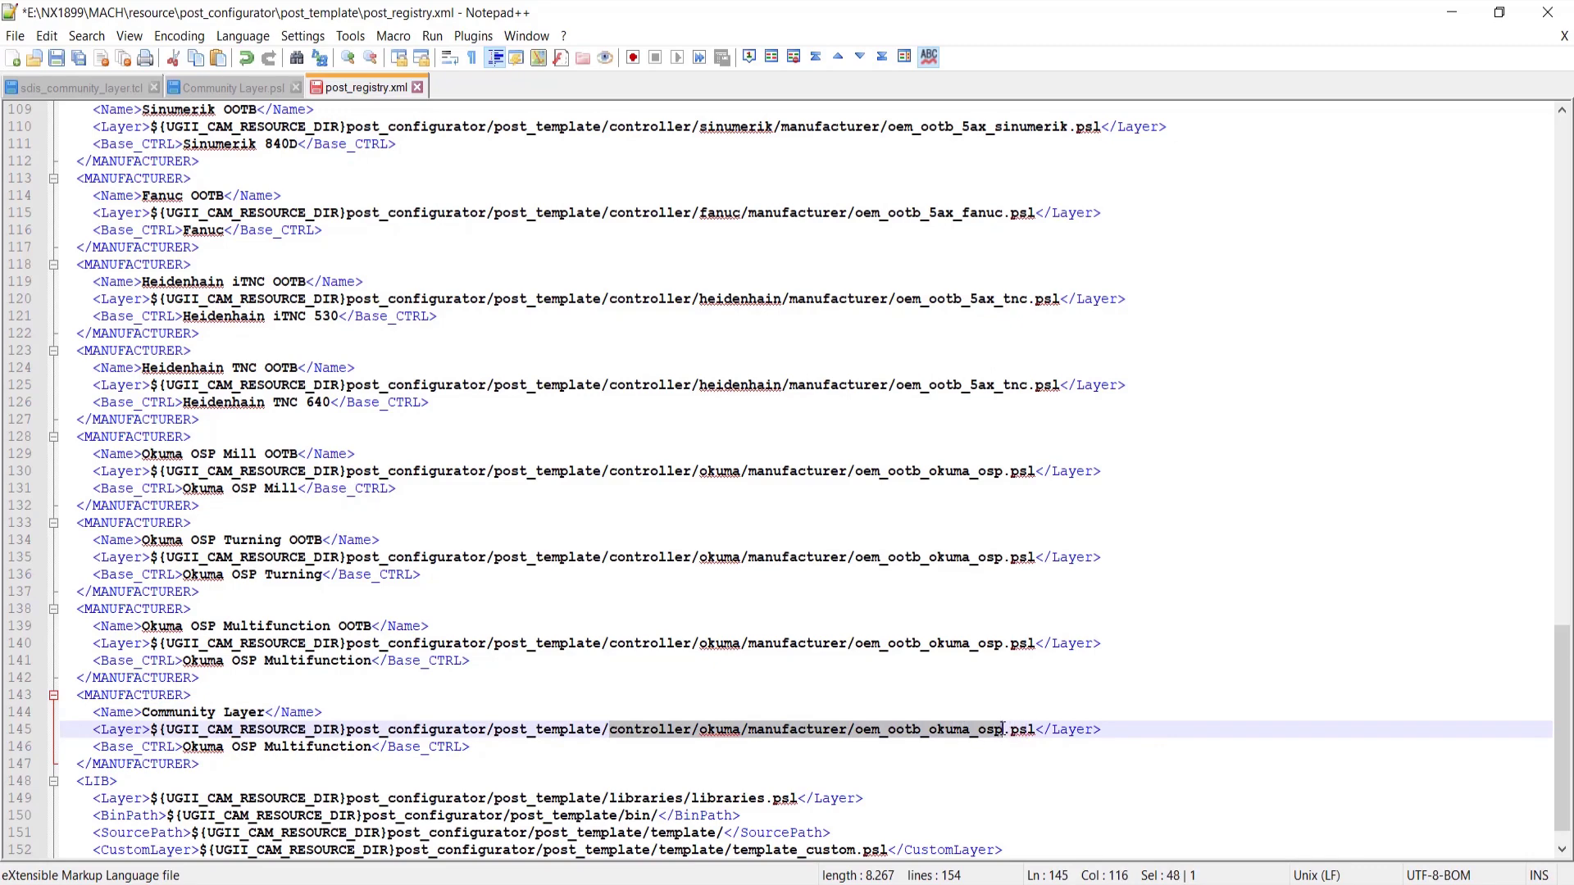
pyautogui.write('Addon')
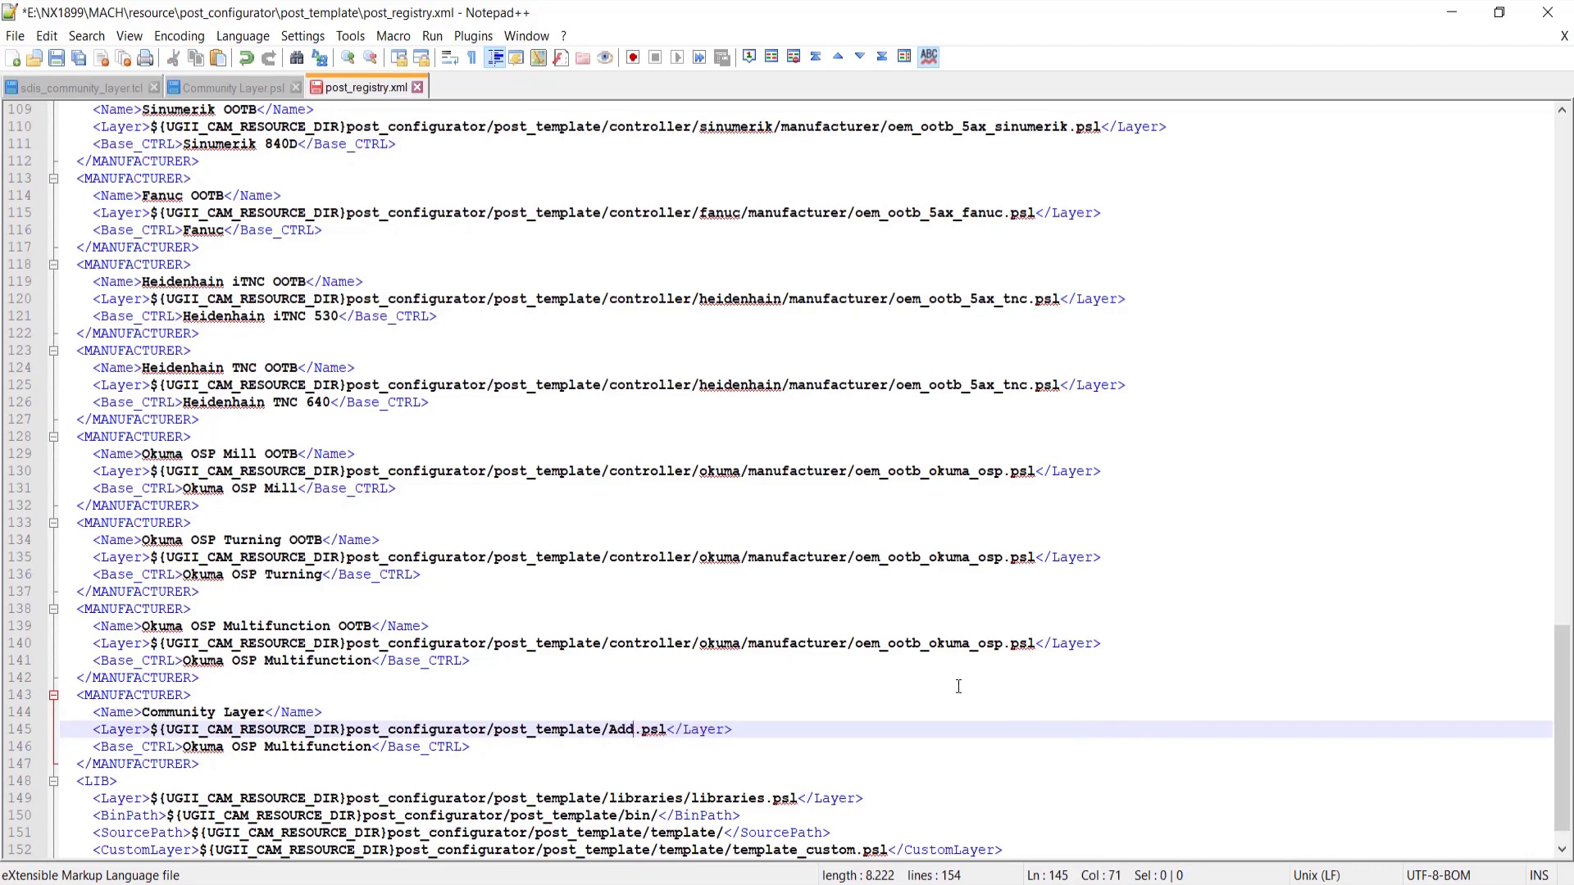
pyautogui.write('/')
pyautogui.write('Community')
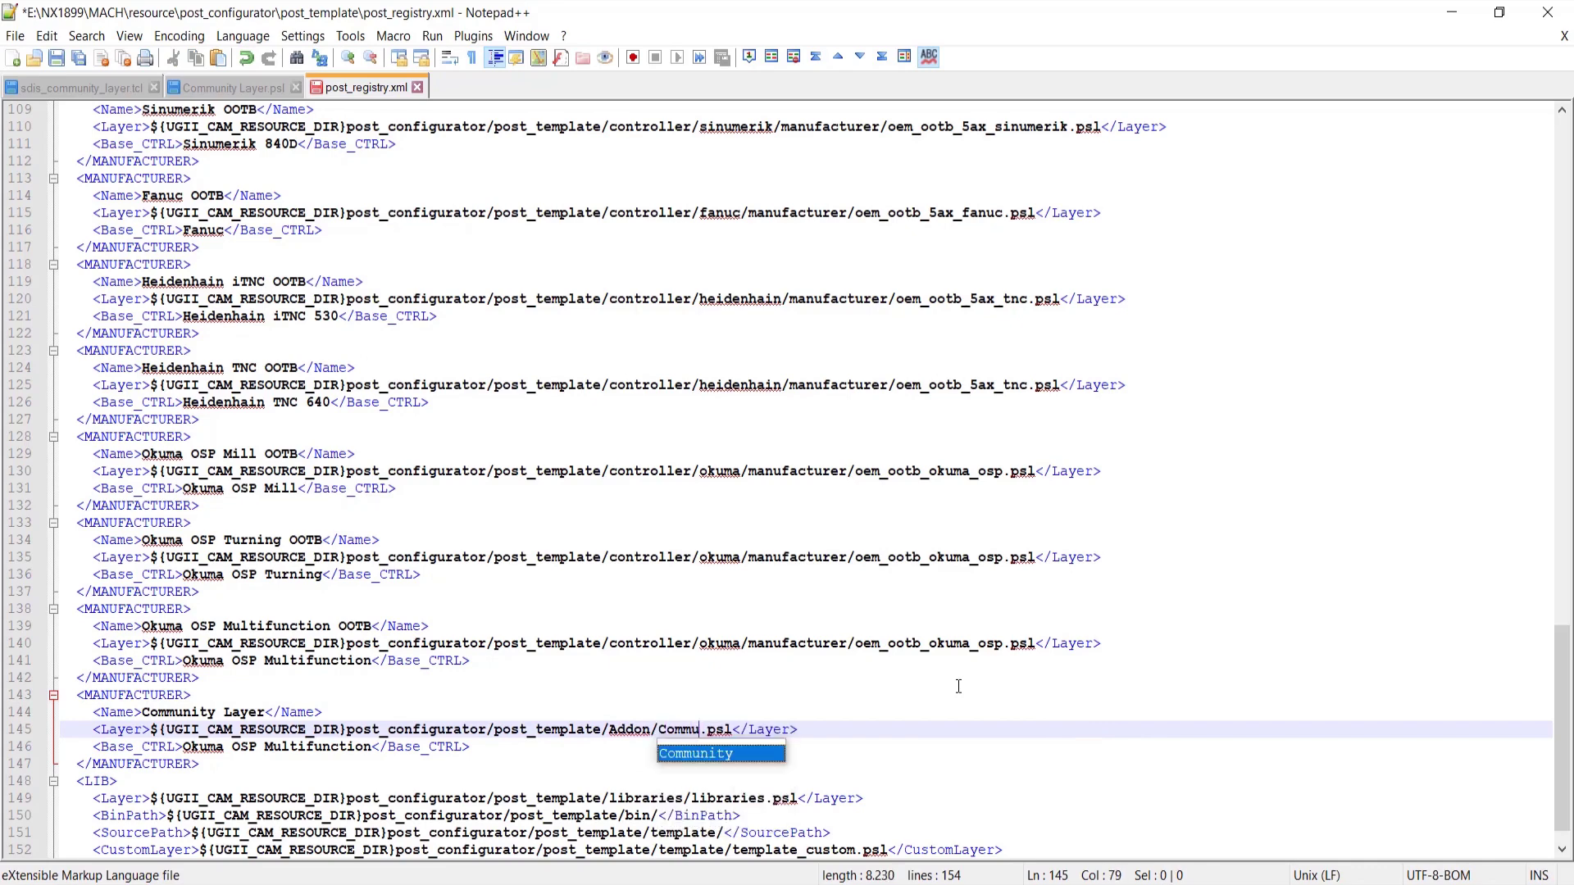
pyautogui.write(' Layer')
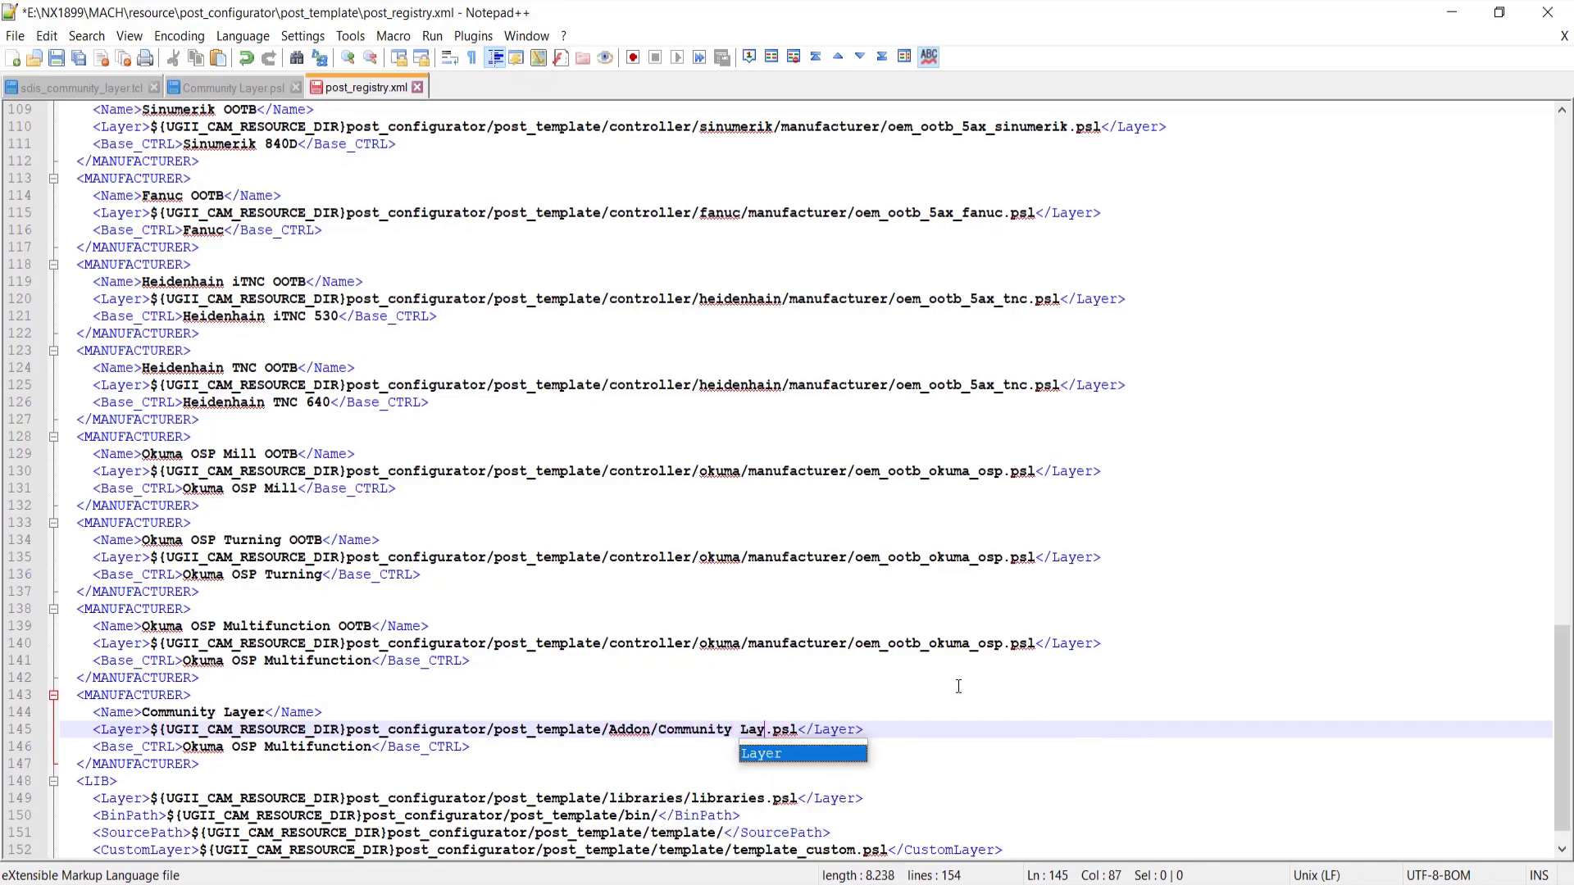
pyautogui.write('/')
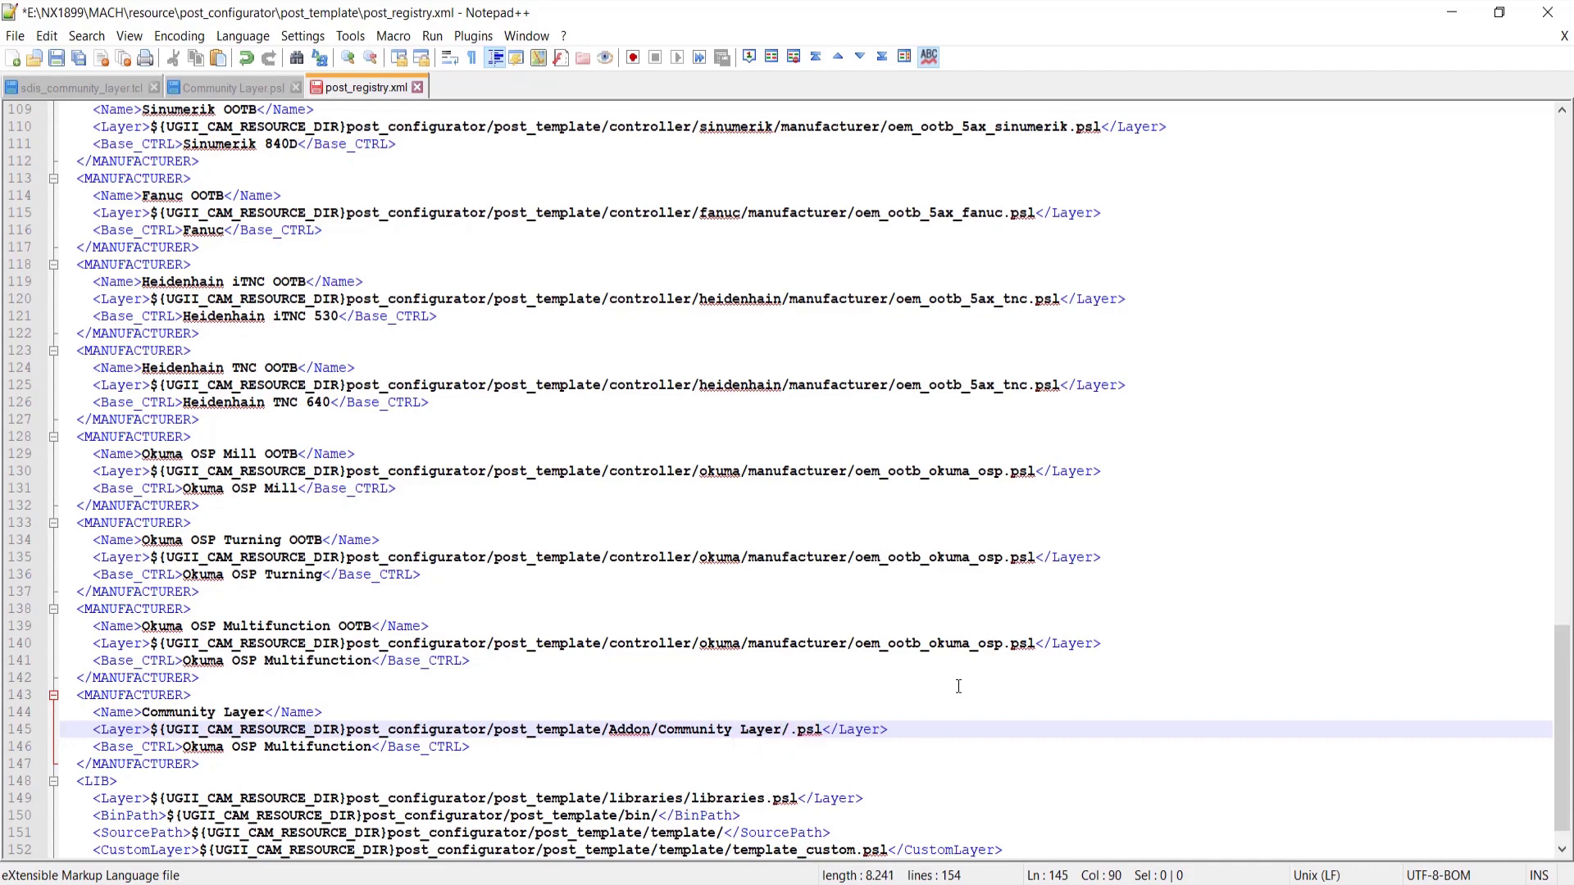
pyautogui.write('community')
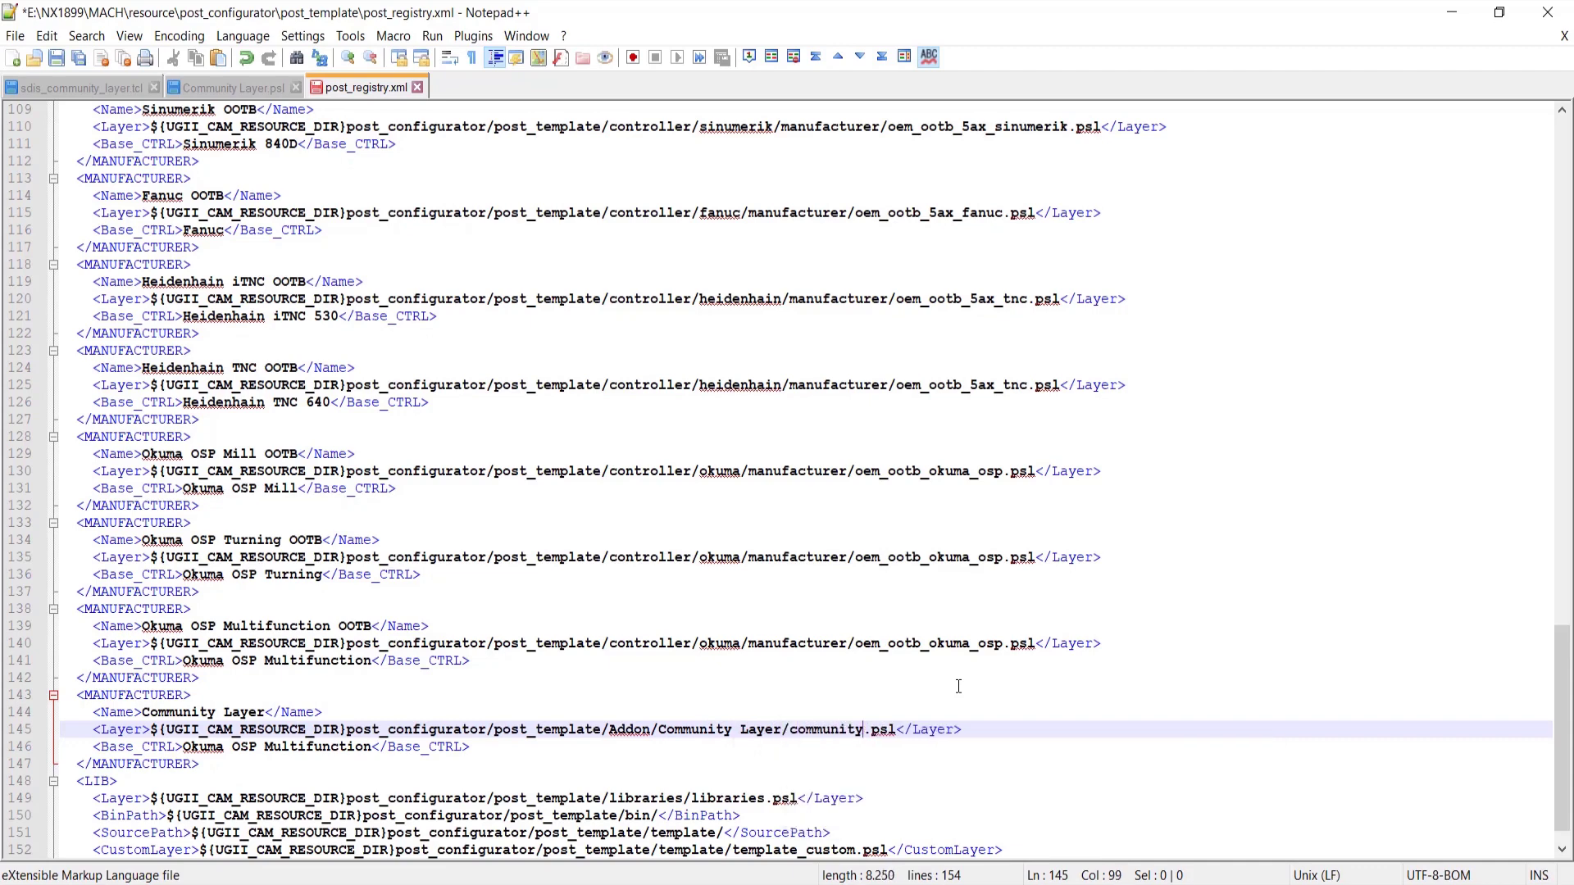
pyautogui.write('_layer')
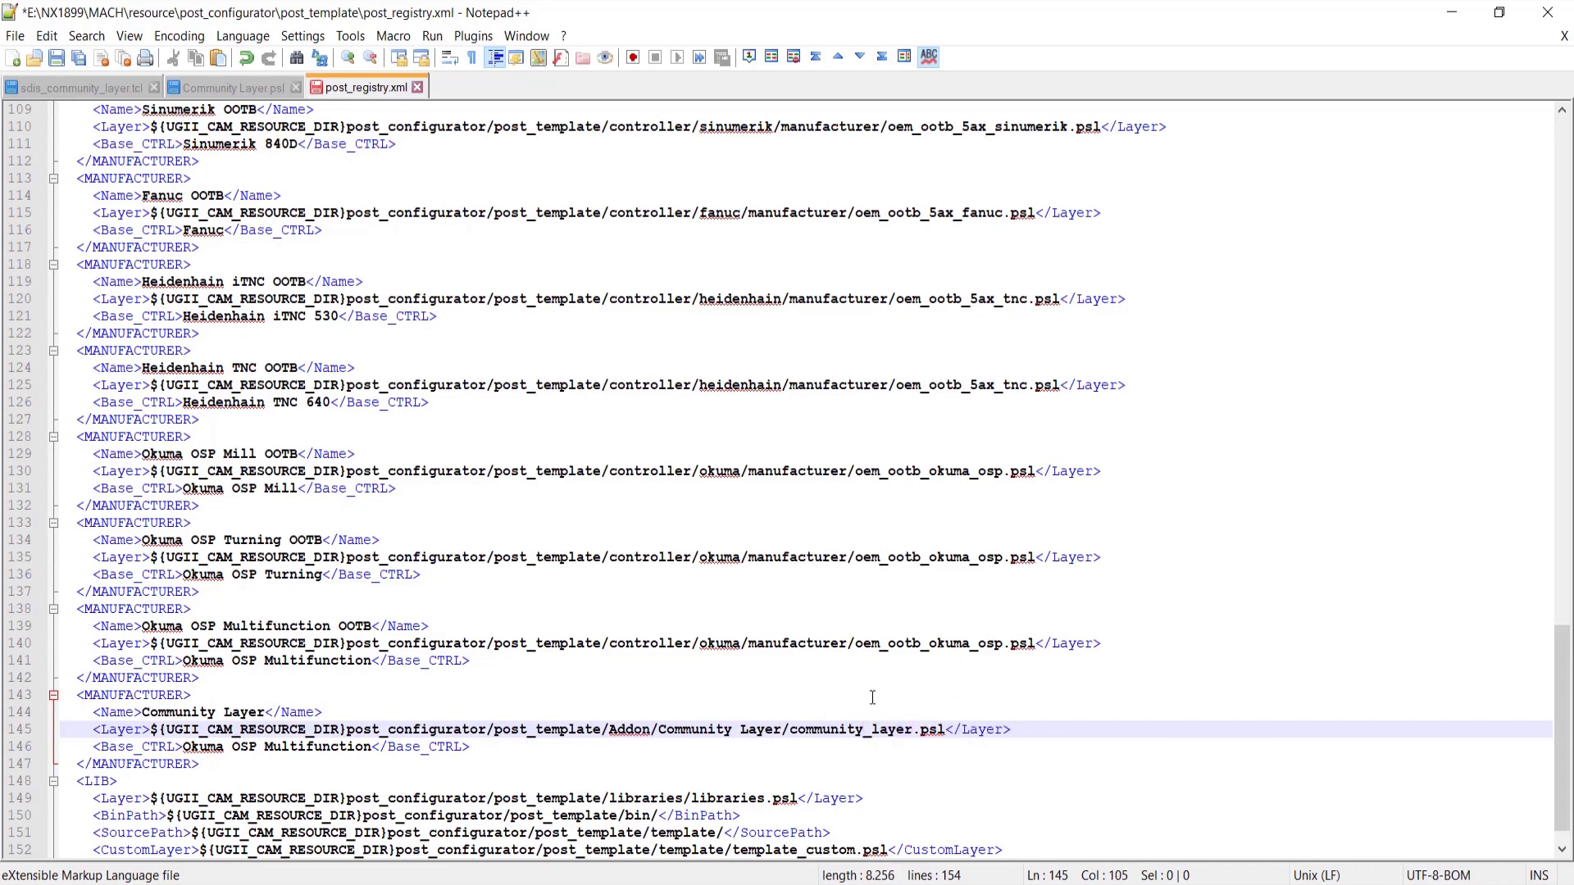
# - Open the AddOn\Community Layer folder beside the registry file to compare its file names with the new Layer path
pyautogui.doubleClick(862, 728)
pyautogui.moveTo(640, 23); pyautogui.dragTo(727, 473)
pyautogui.doubleClick(525, 379)
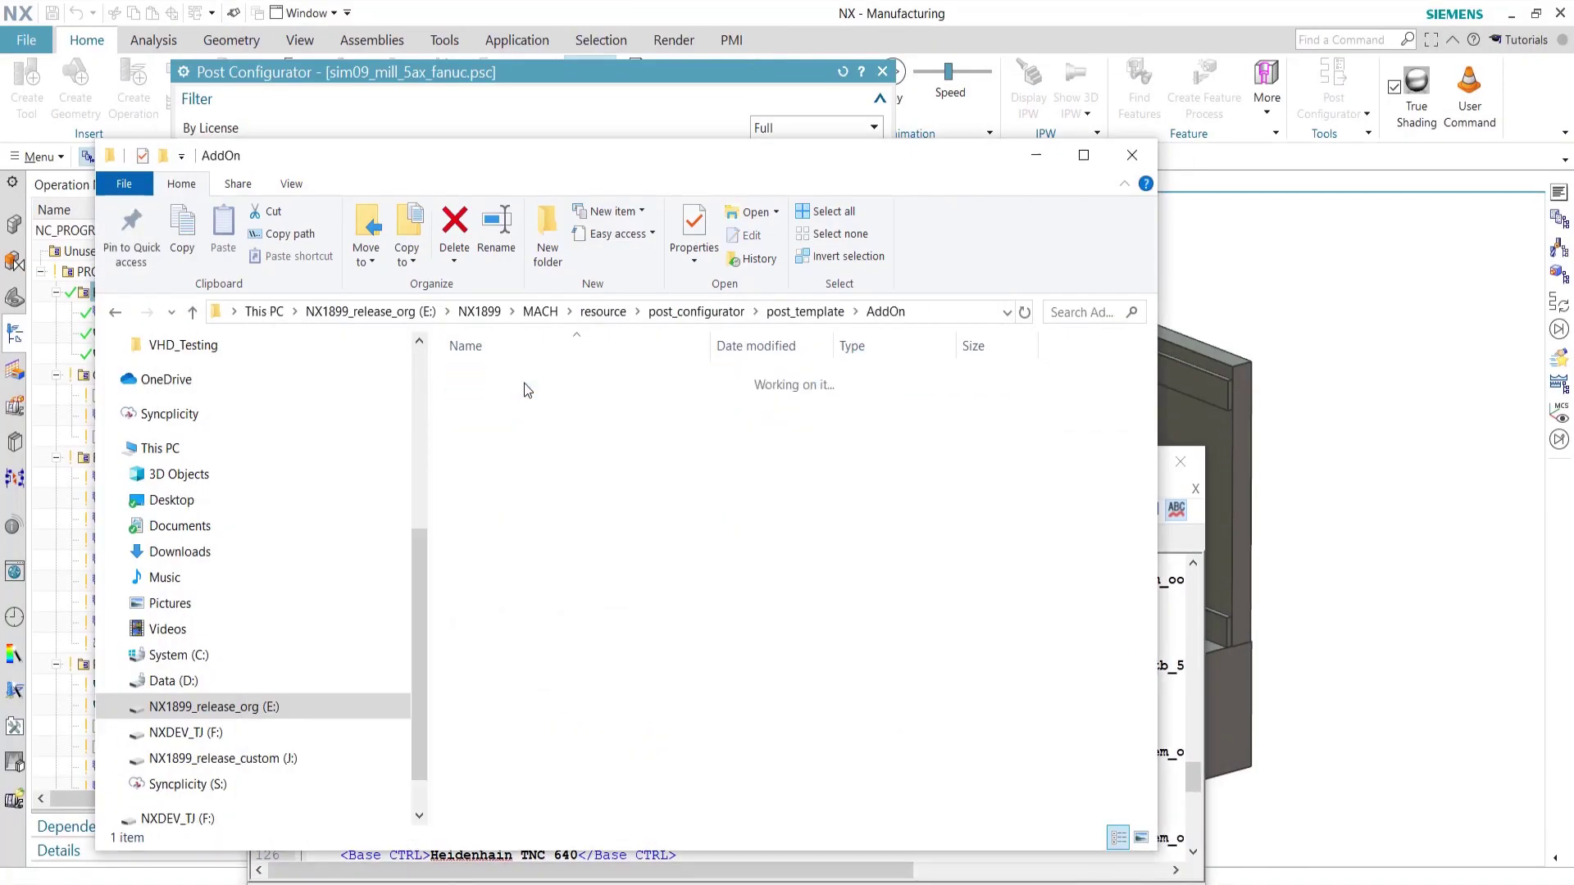
pyautogui.doubleClick(561, 380)
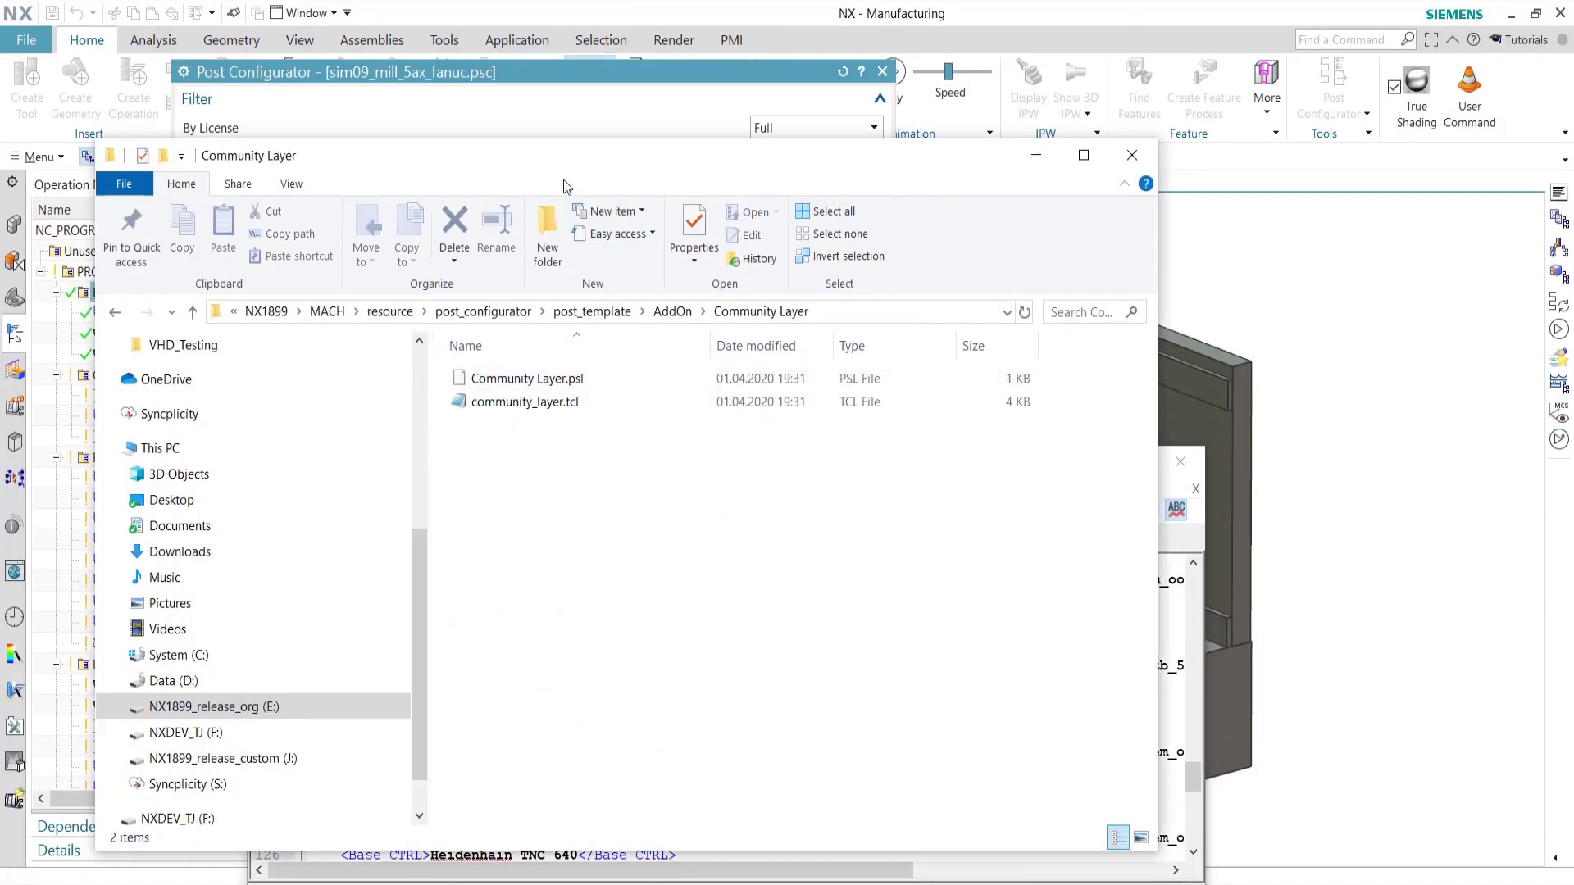
pyautogui.moveTo(600, 163); pyautogui.dragTo(532, 82)
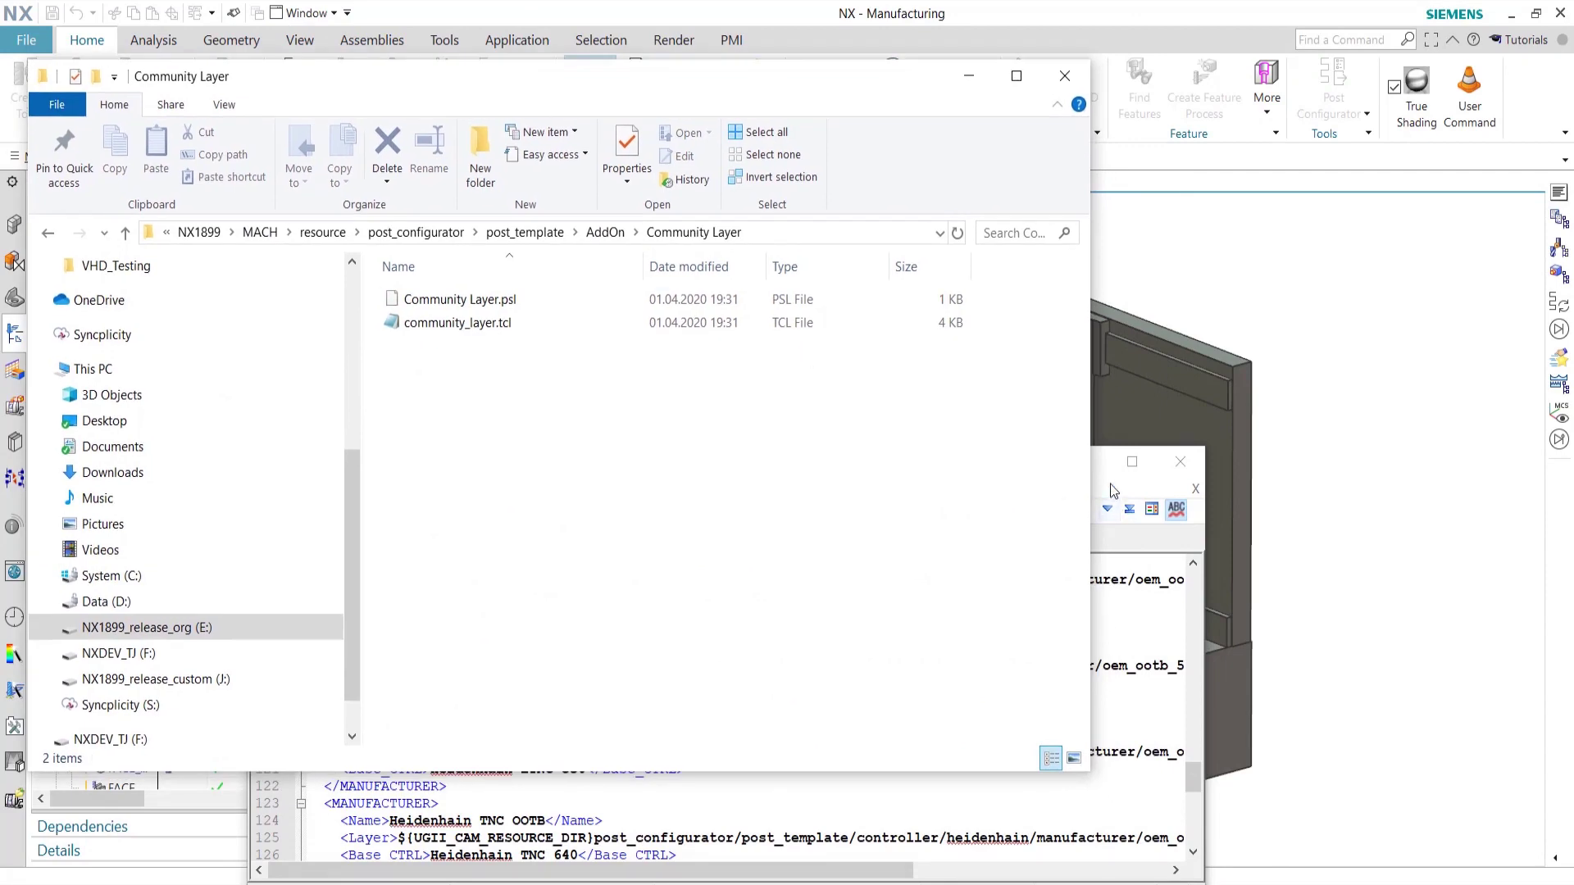
pyautogui.moveTo(1110, 483); pyautogui.dragTo(989, 366)
pyautogui.scroll(-3, 951, 590)
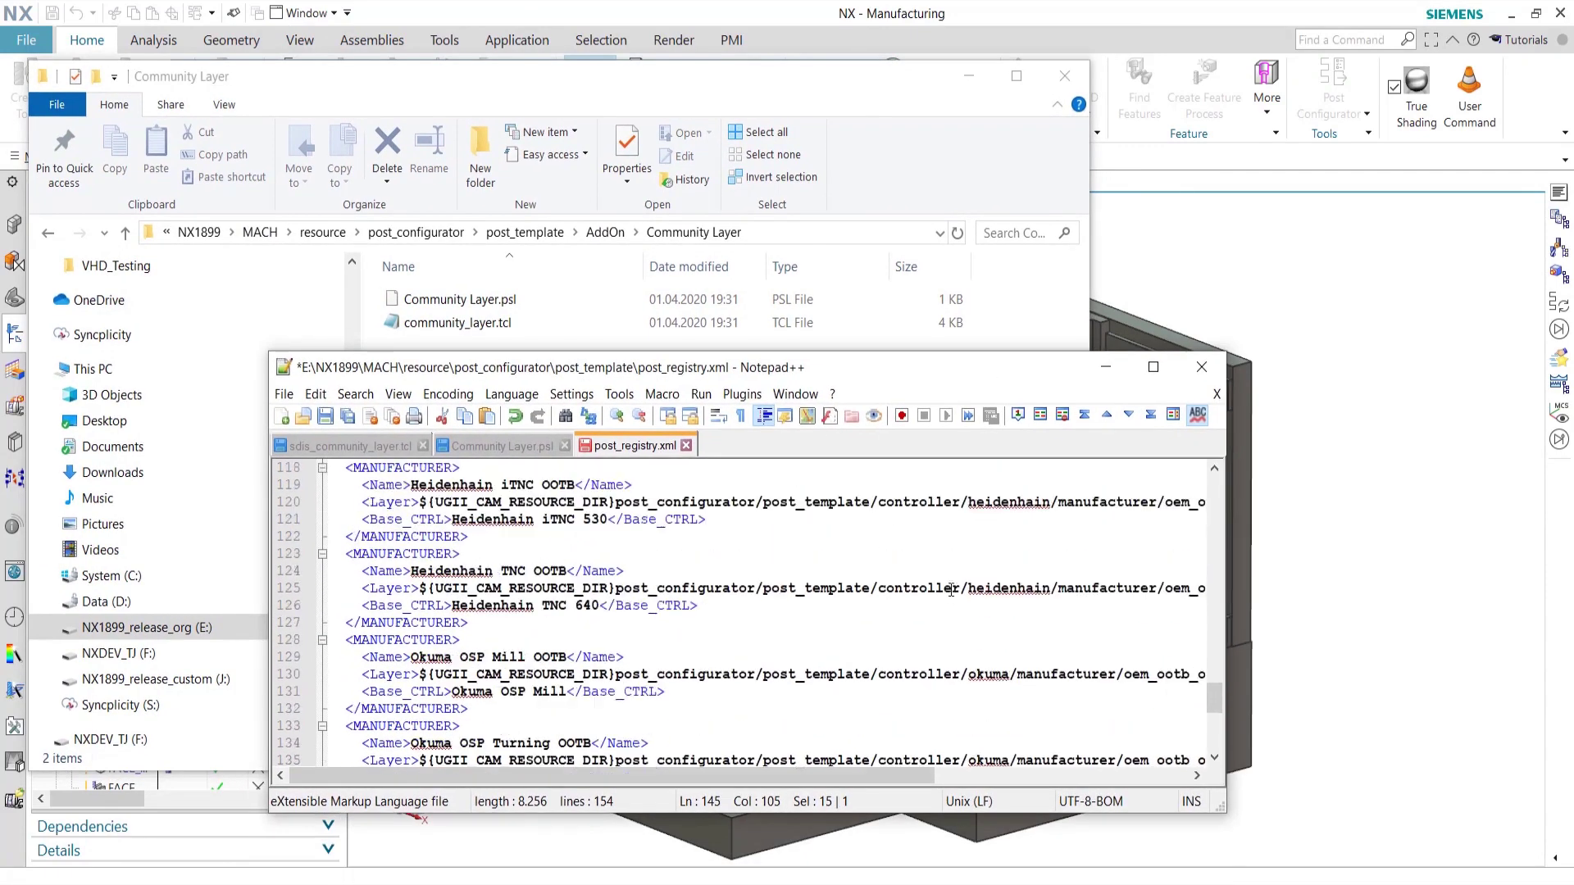
pyautogui.scroll(-5, 951, 591)
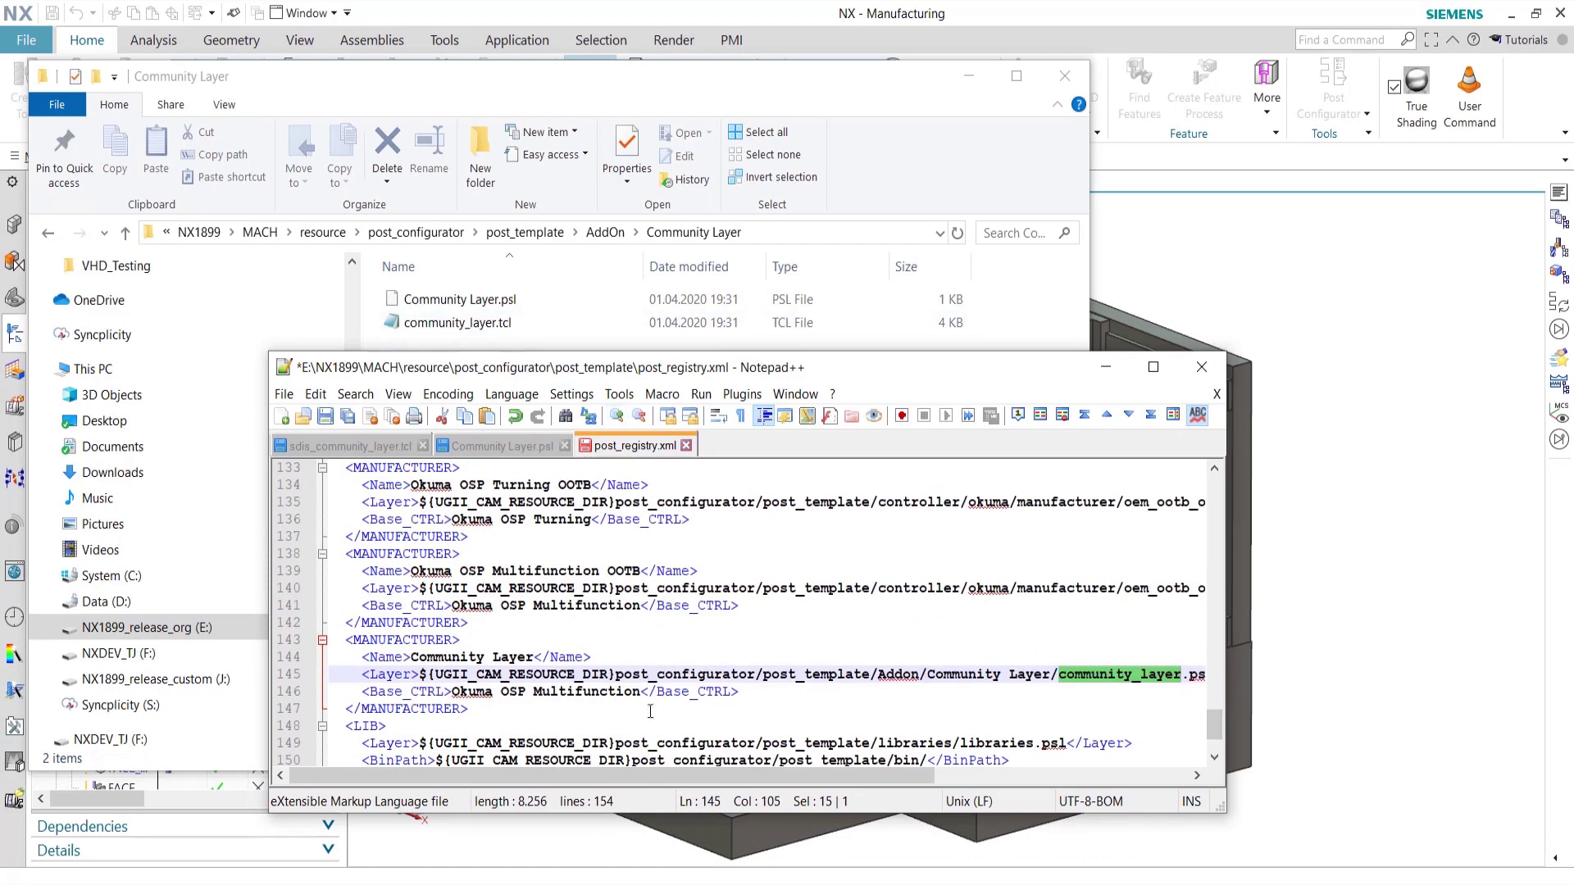
# - Set the Community Layer block's Base_CTRL to Fanuc
pyautogui.click(402, 692)
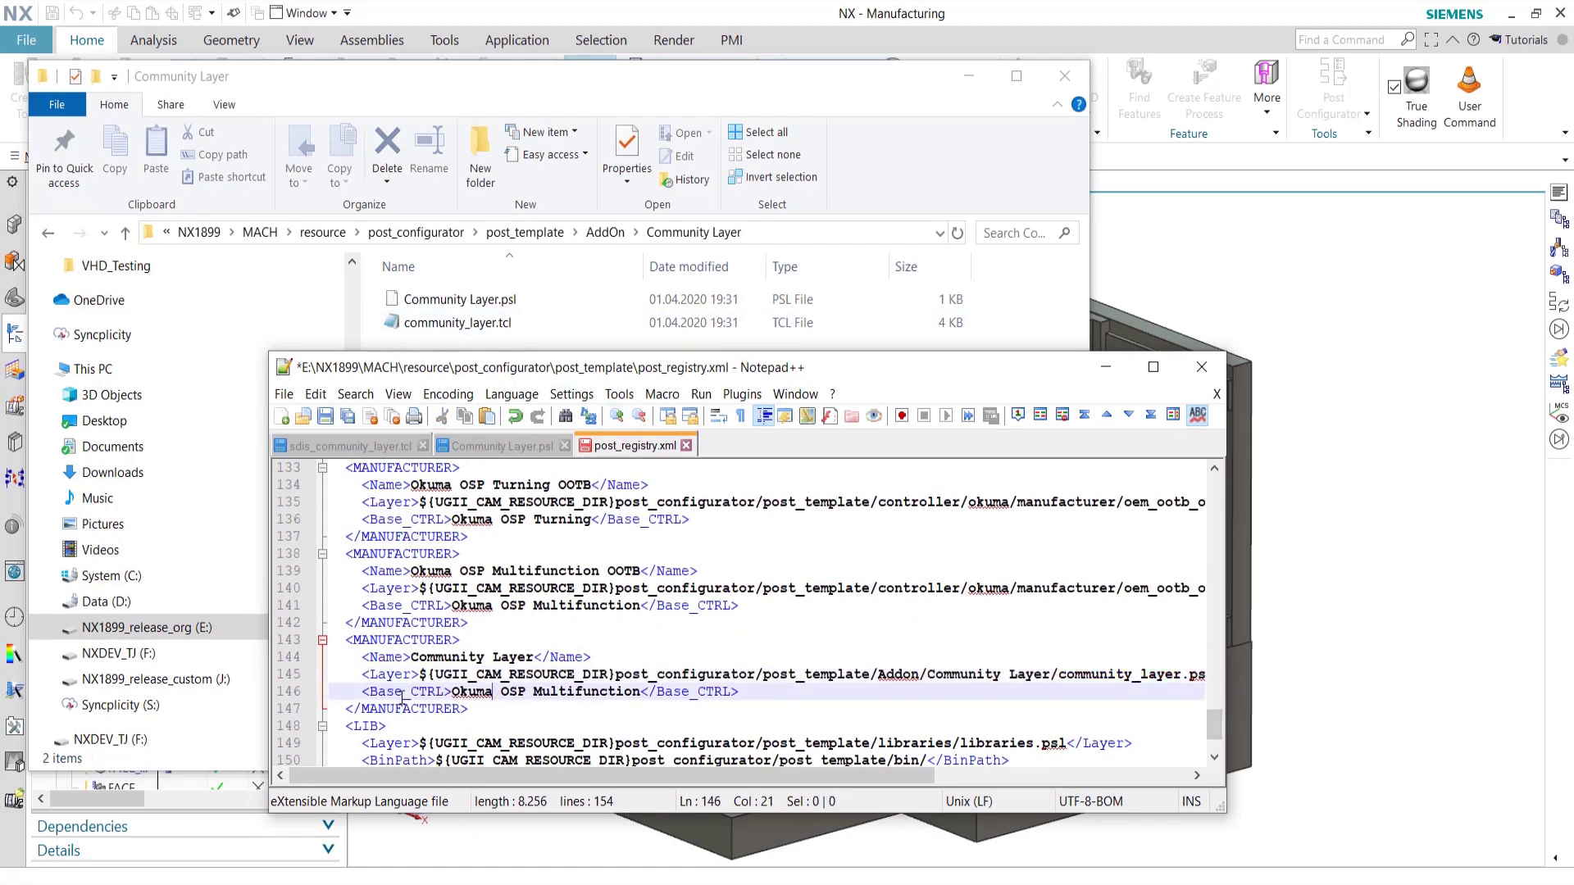
pyautogui.click(642, 693)
pyautogui.moveTo(643, 693); pyautogui.dragTo(453, 691)
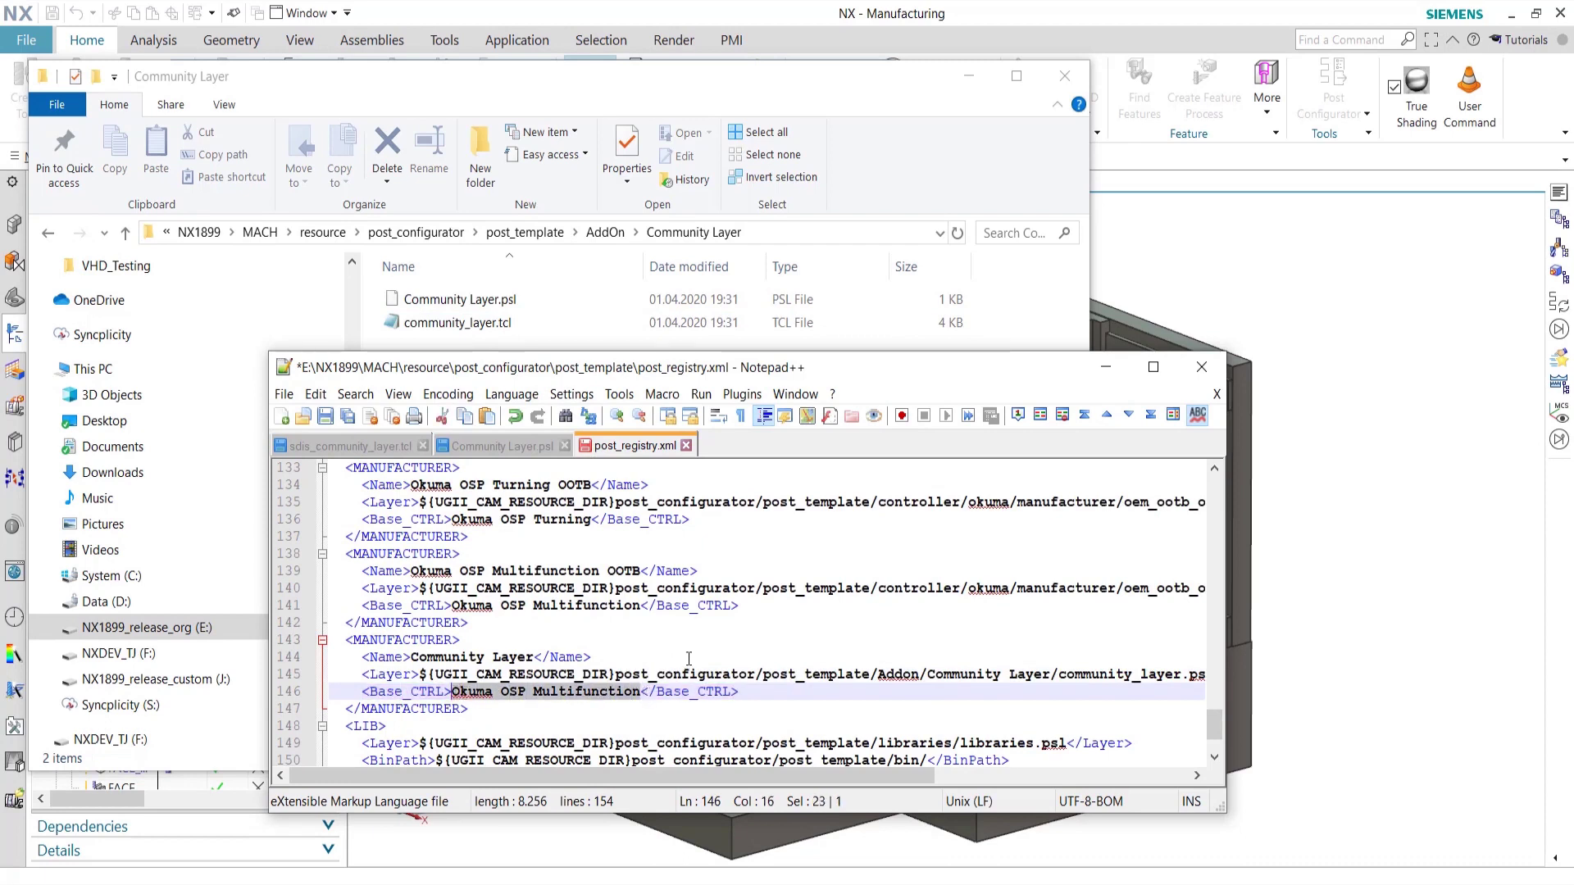
pyautogui.write('Fanuc')
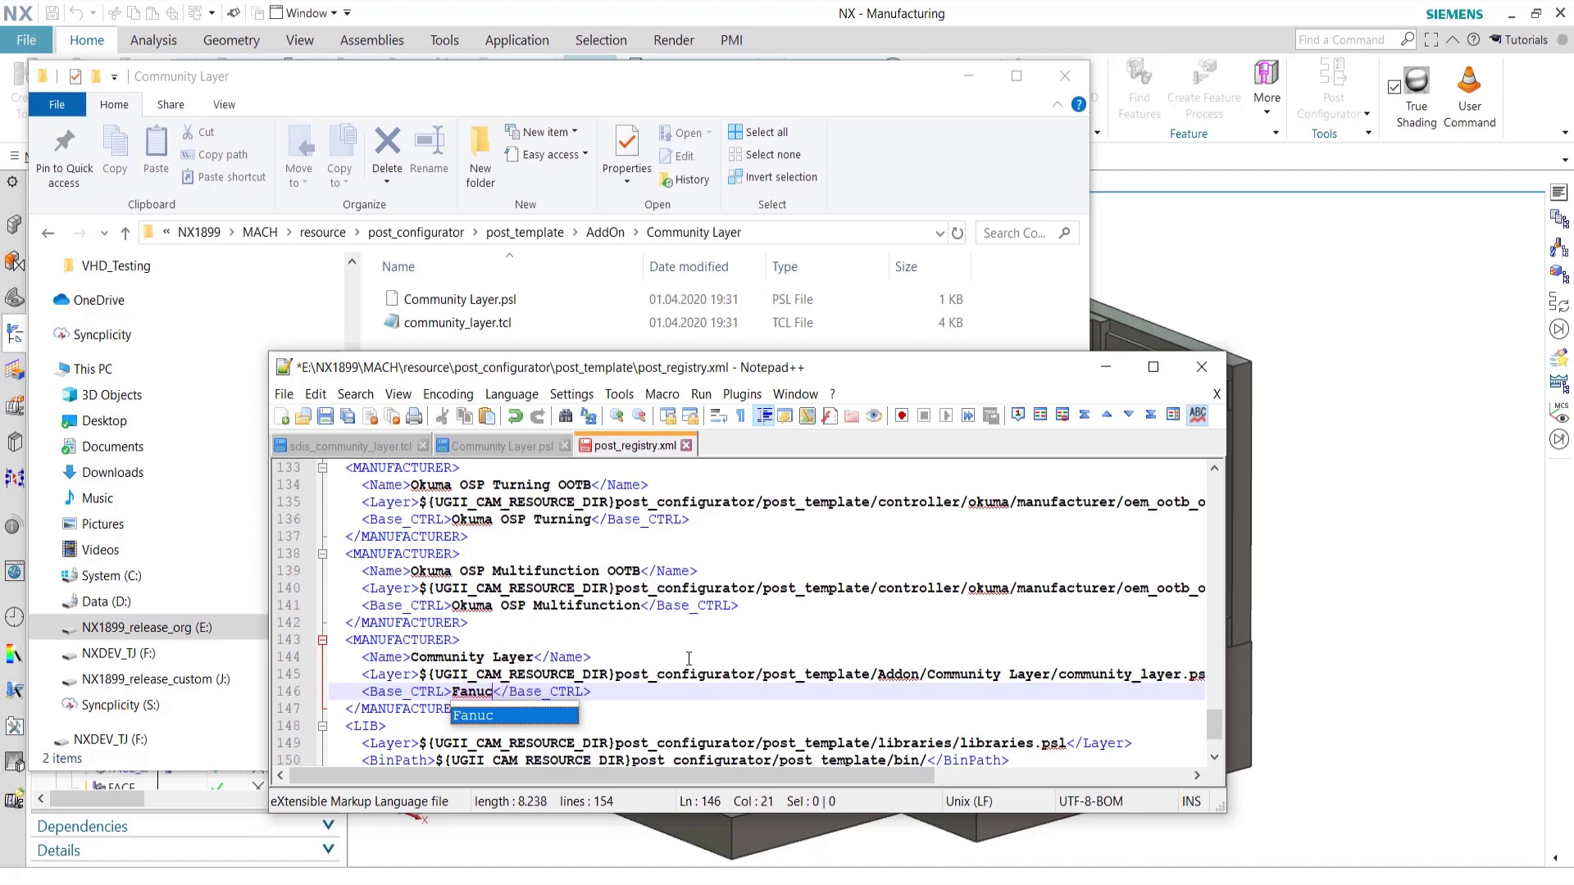
pyautogui.click(621, 693)
# - Duplicate the Community Layer MANUFACTURER block below itself and align the copy's indentation
pyautogui.moveTo(468, 710); pyautogui.dragTo(274, 640)
pyautogui.hotkey('ctrl', 'c')
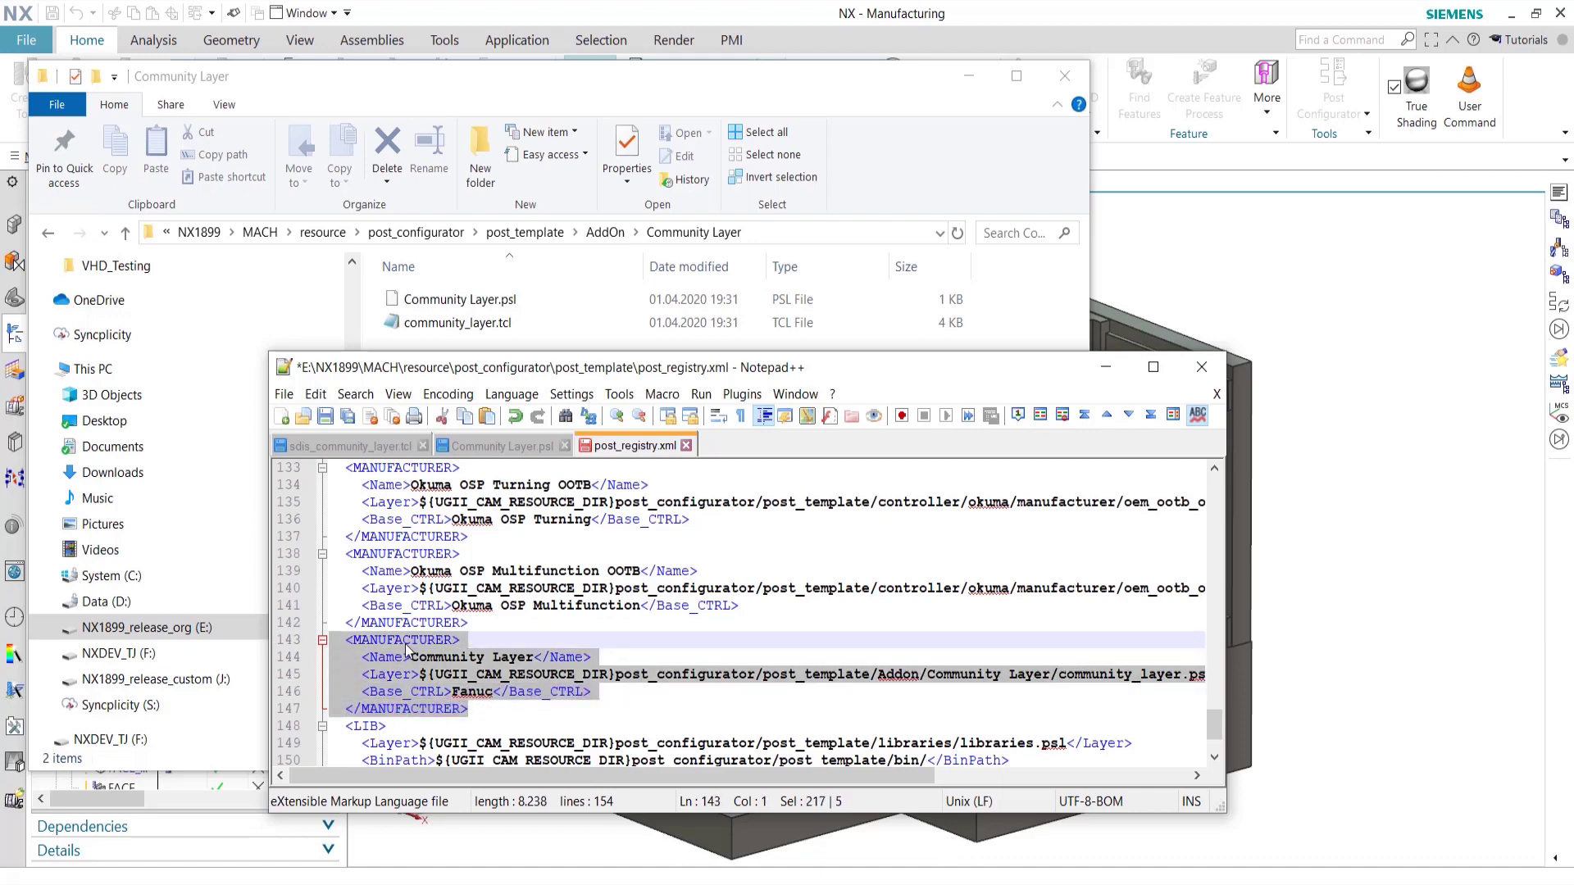
pyautogui.click(480, 710)
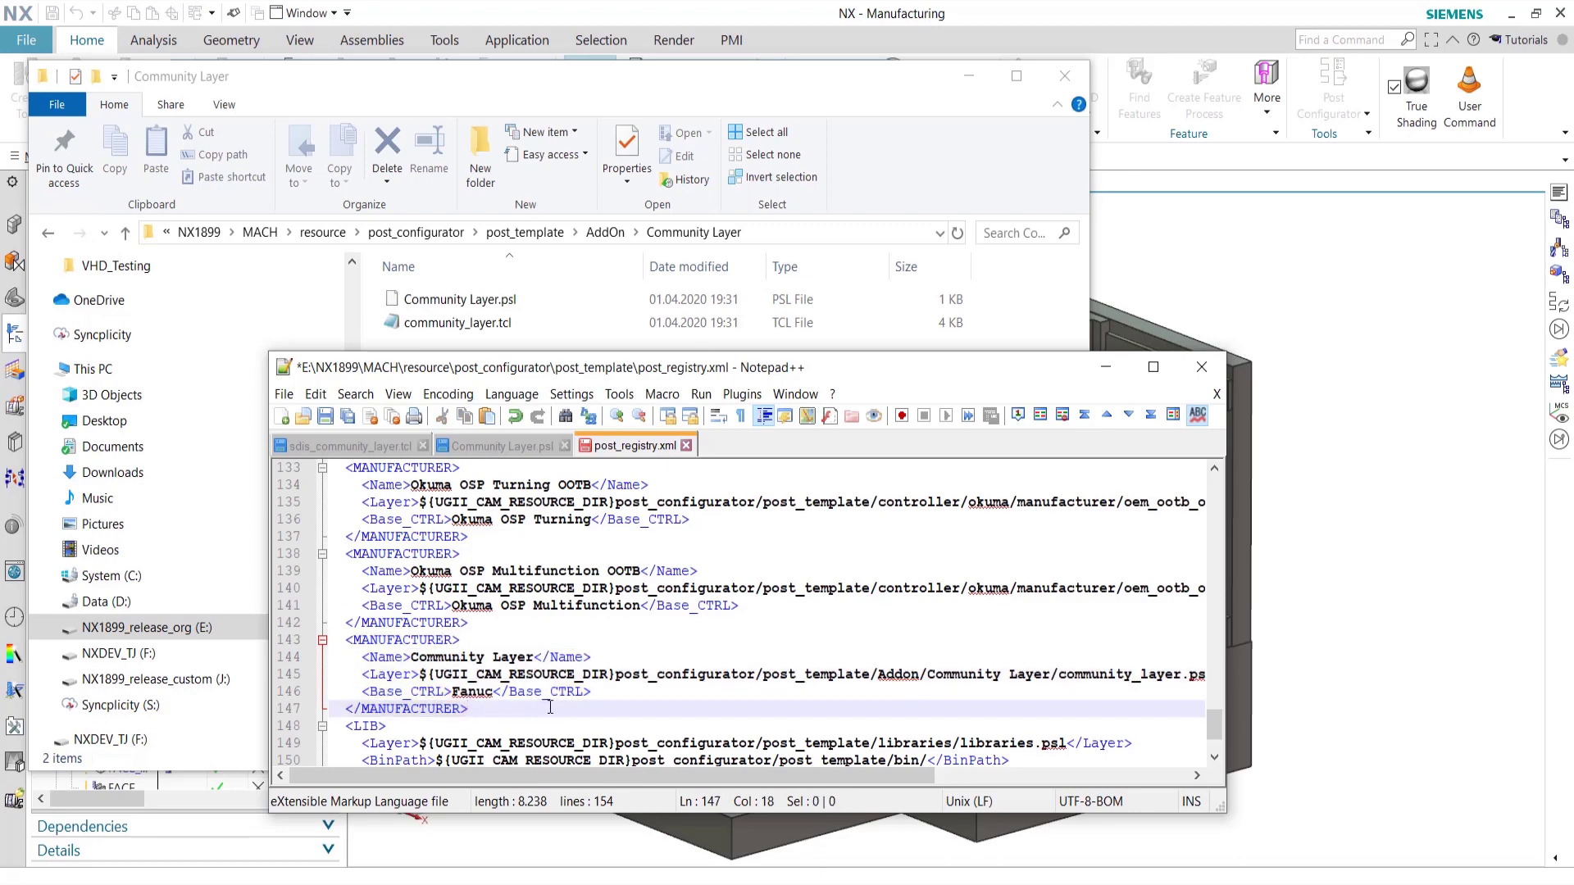
pyautogui.press('Return')
pyautogui.hotkey('ctrl', 'v')
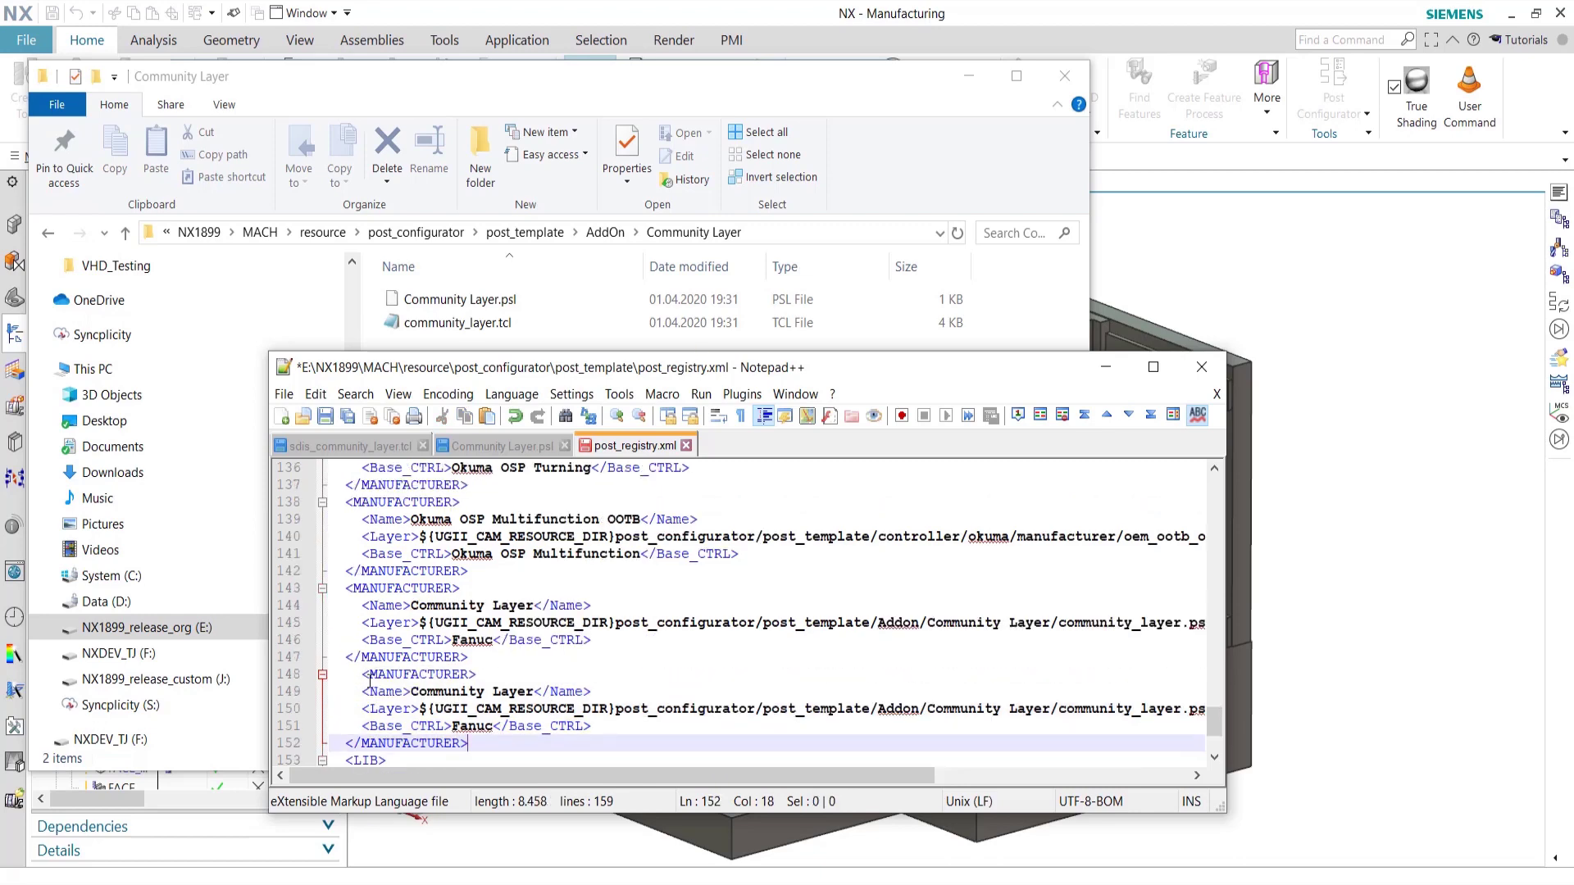
pyautogui.click(373, 675)
pyautogui.press('BackSpace')
pyautogui.press('BackSpace')
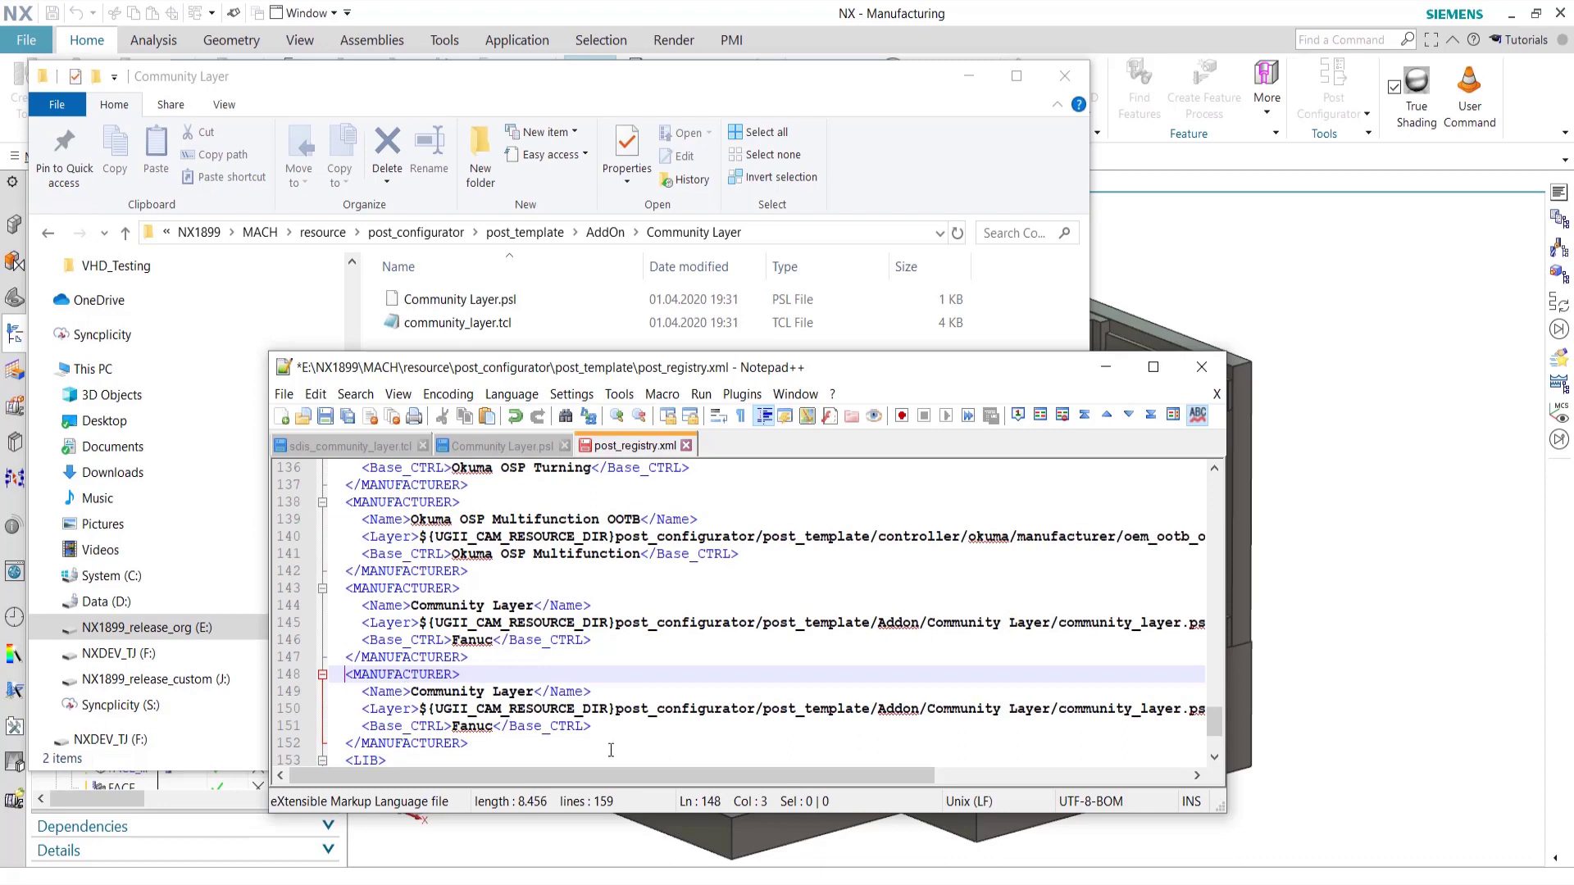
# - Set the Base_CTRL of the second Community Layer block to Sinumerik 840D and save post_registry.xml
pyautogui.click(490, 726)
pyautogui.moveTo(490, 726); pyautogui.dragTo(451, 726)
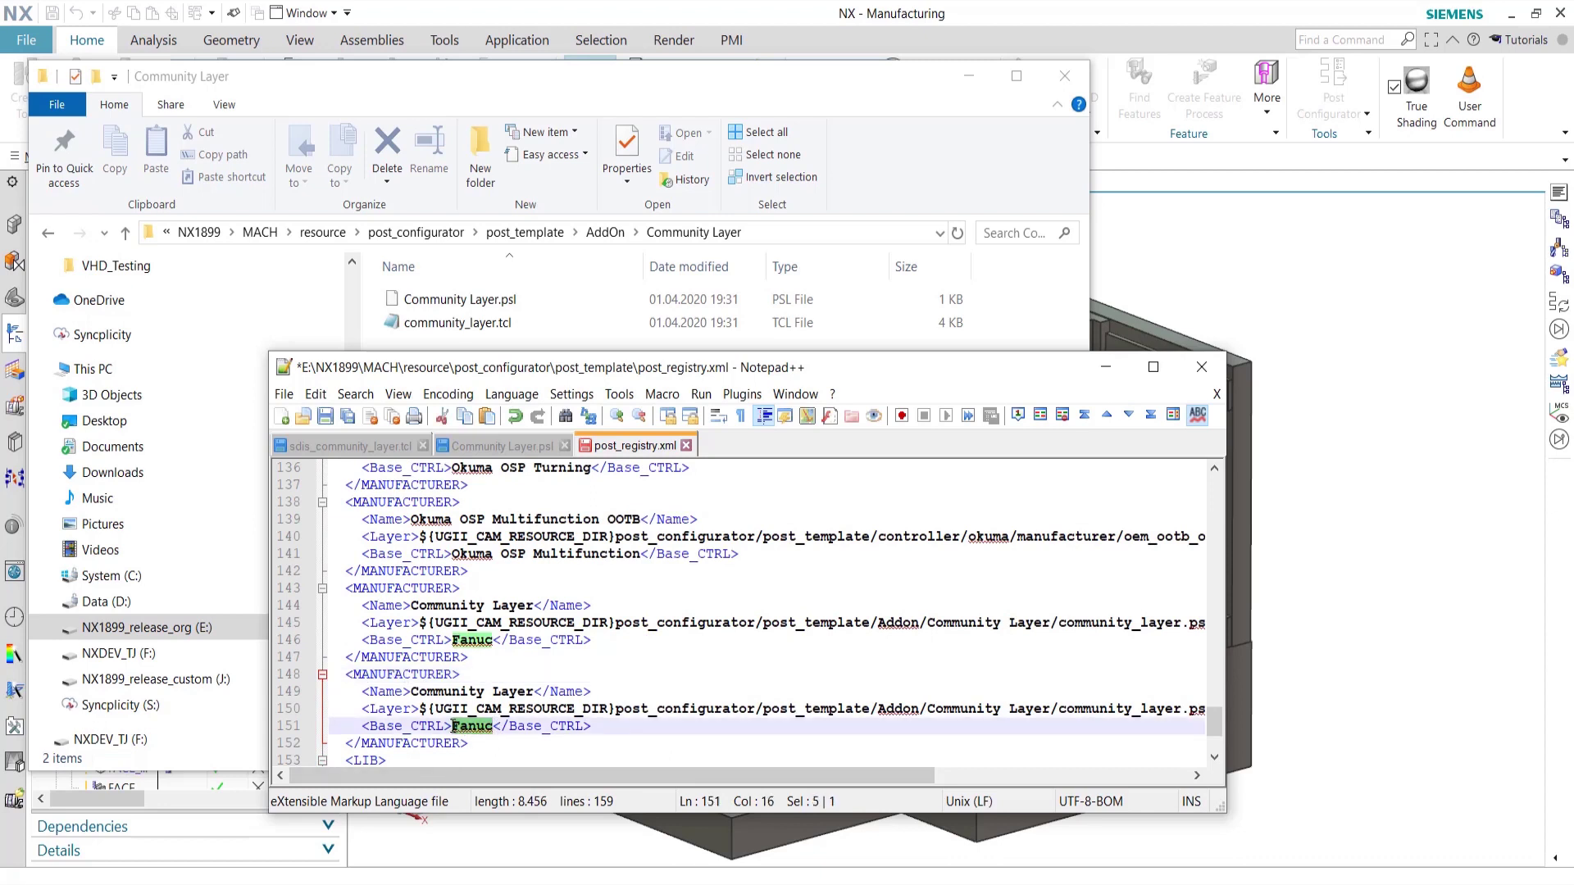
pyautogui.write('Sinumerik 84')
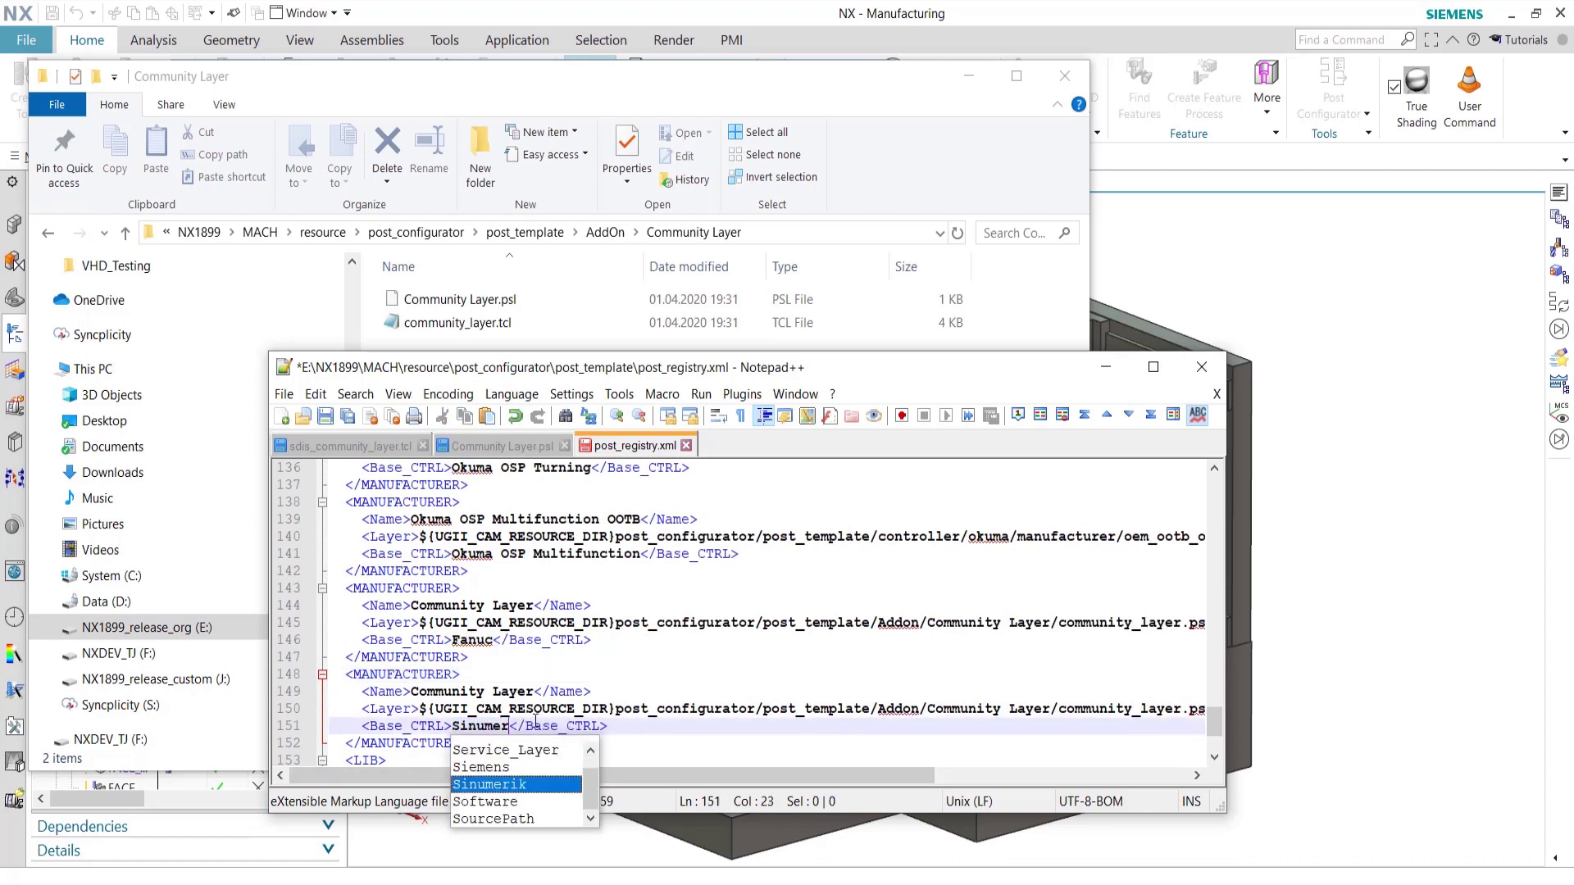
pyautogui.write('0D')
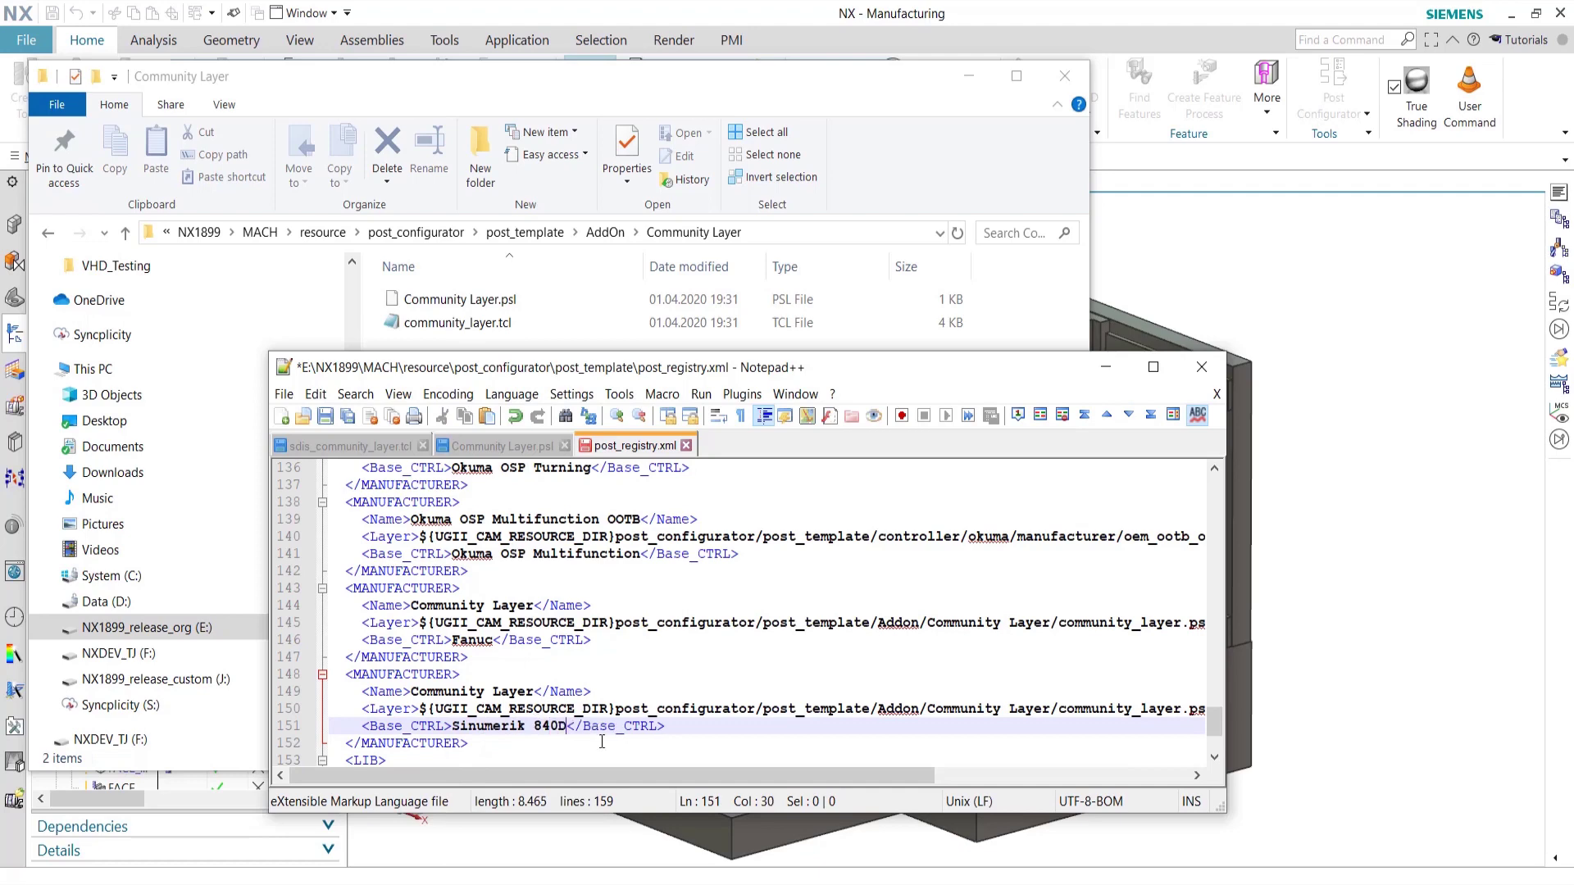
pyautogui.hotkey('ctrl', 's')
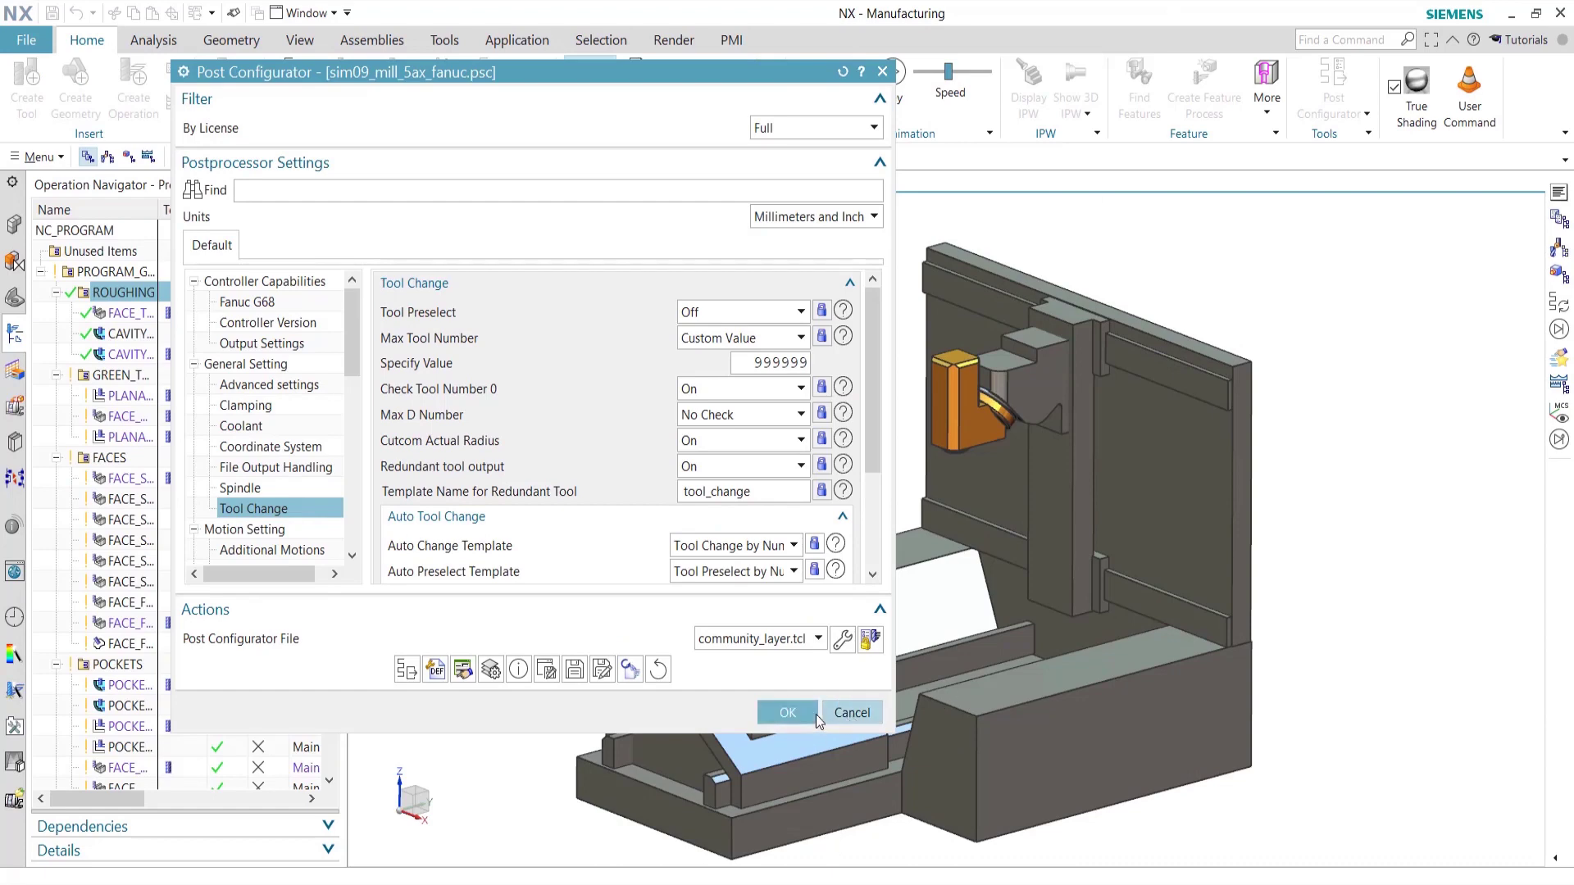
# - Switch to NX, cancel the Fanuc post's configuration, and try to create a new postprocessor through Post Configurator
pyautogui.click(877, 713)
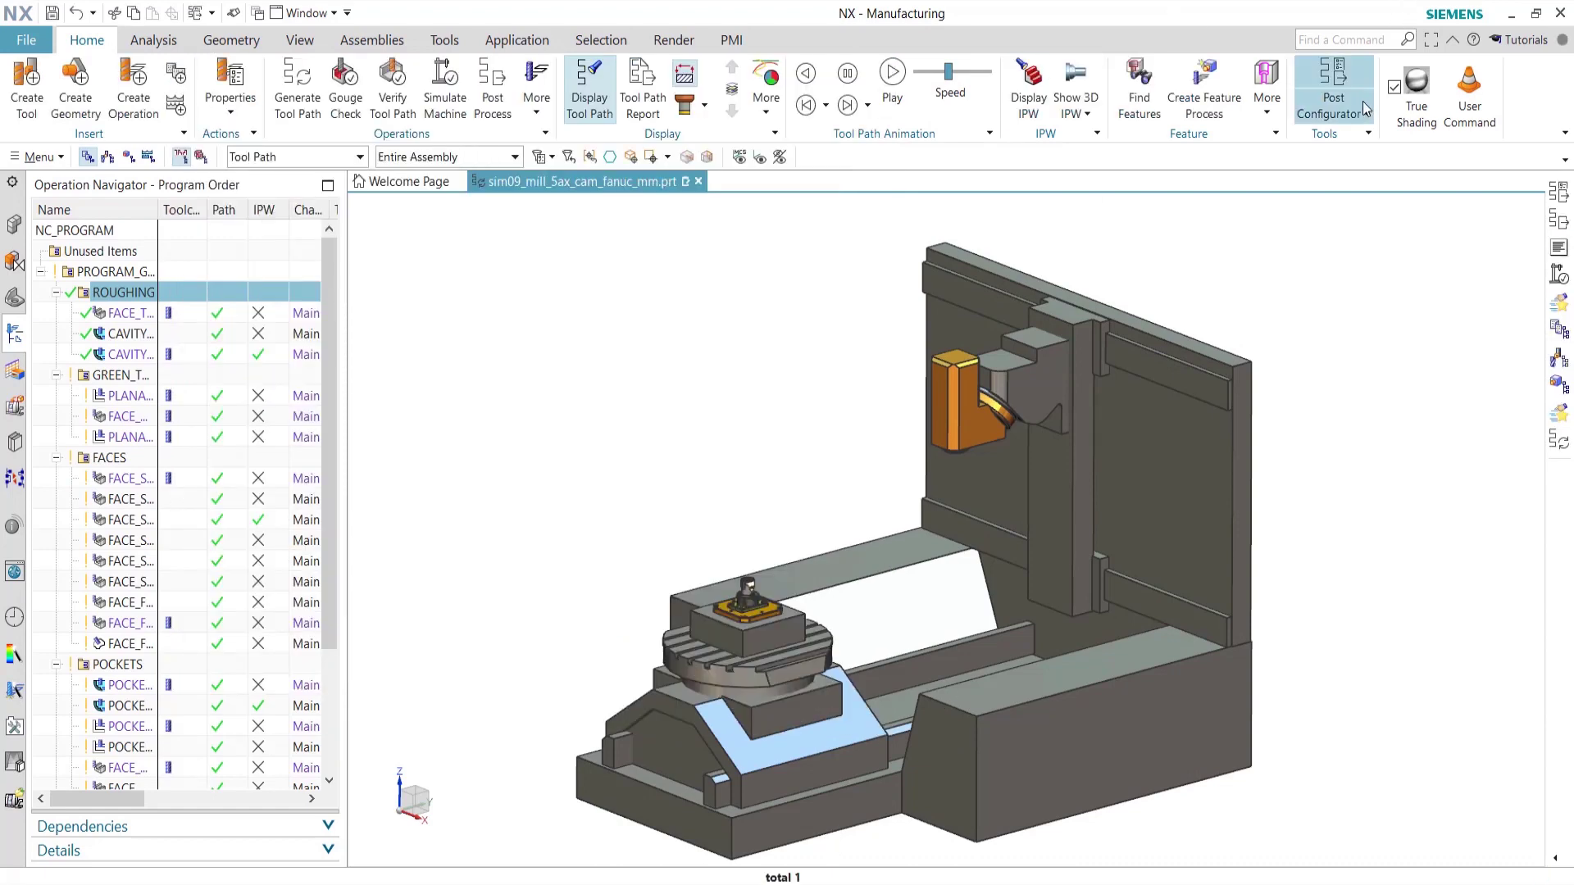
pyautogui.click(1354, 68)
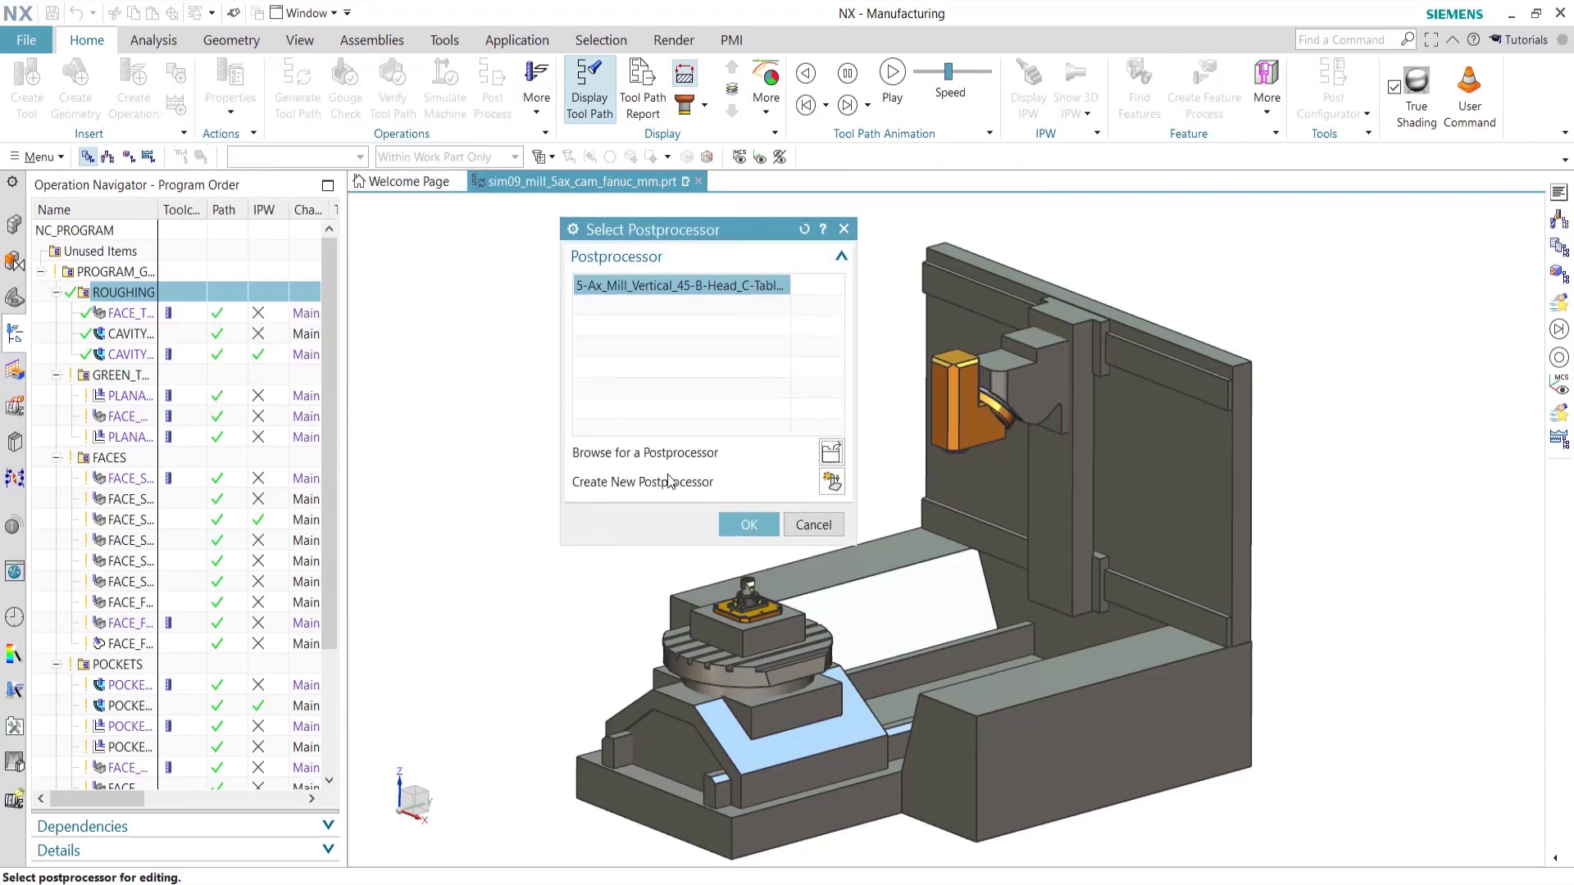
pyautogui.click(832, 481)
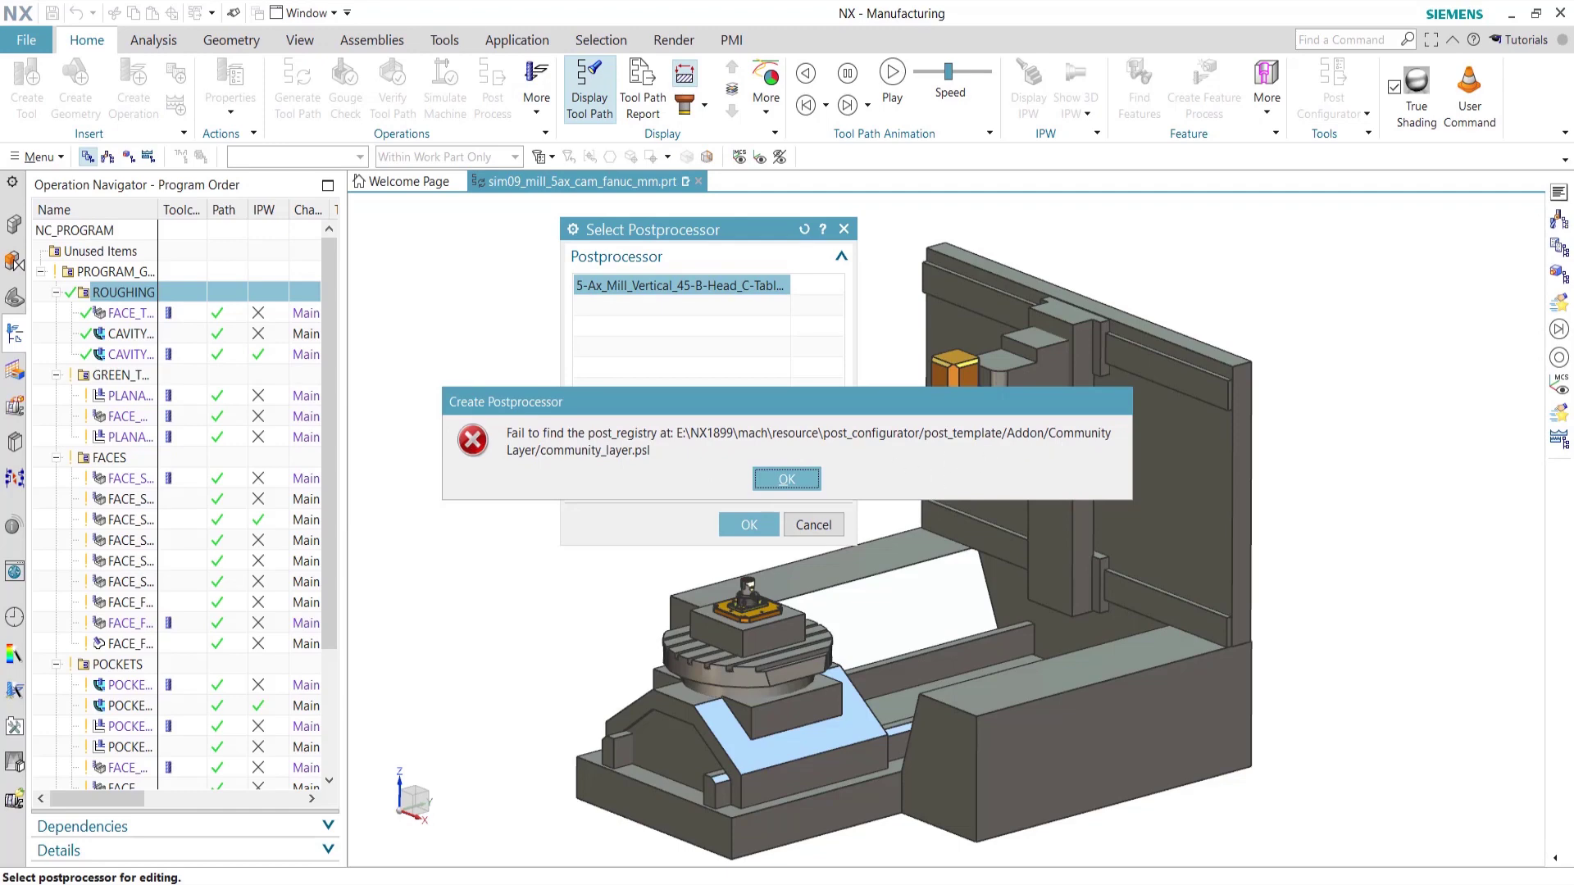
# - Copy the exact base name of Community Layer.psl from the AddOn\Community Layer folder in File Explorer
pyautogui.hotkey('alt', 'Tab')
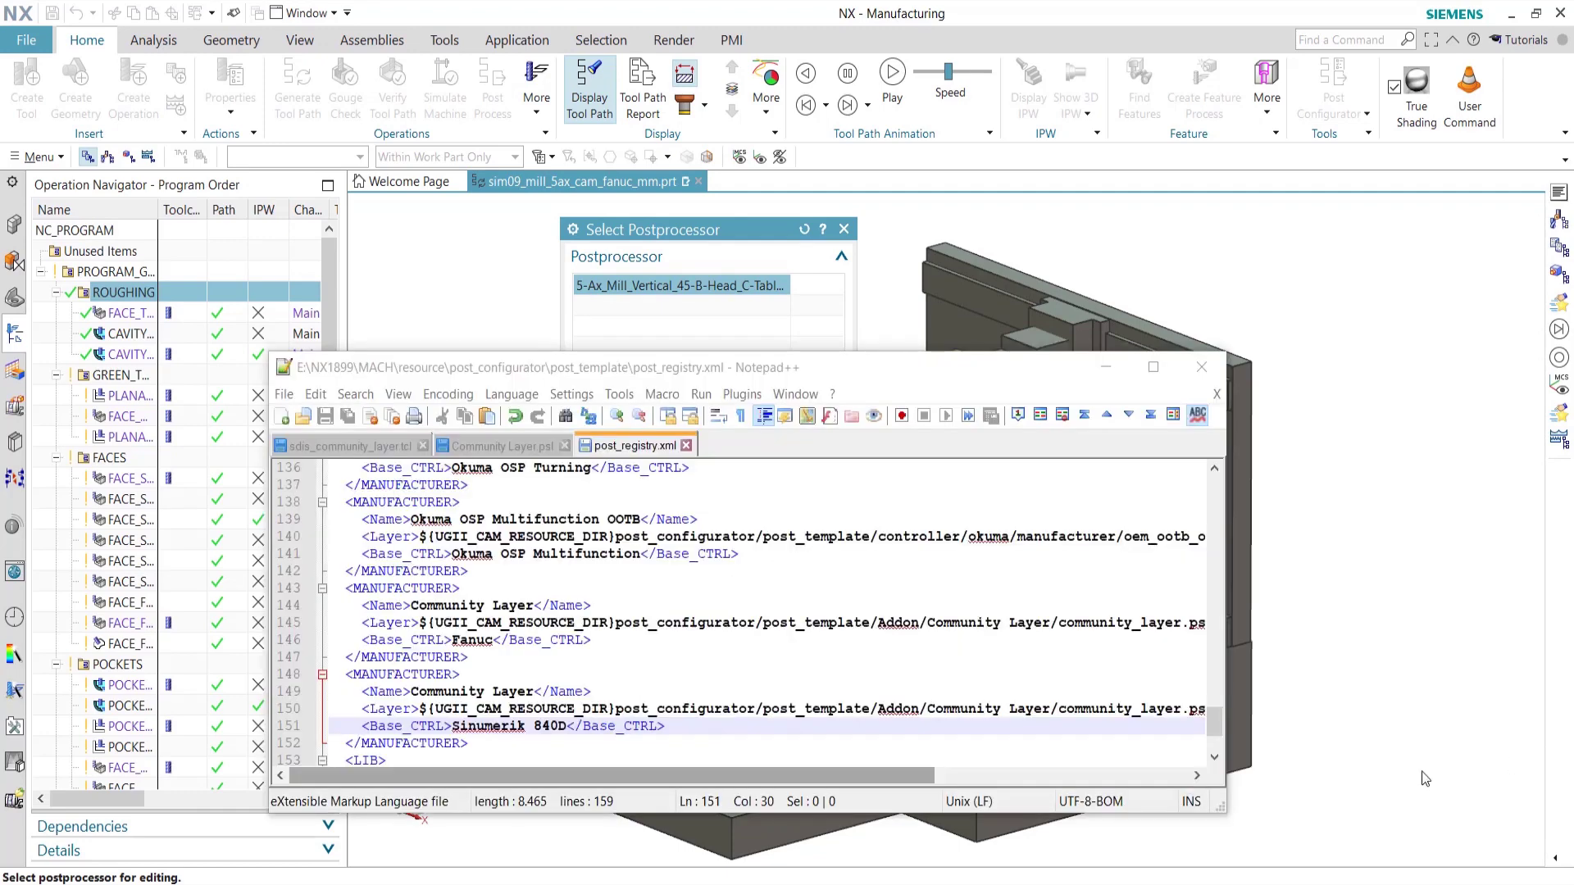
pyautogui.moveTo(529, 884)
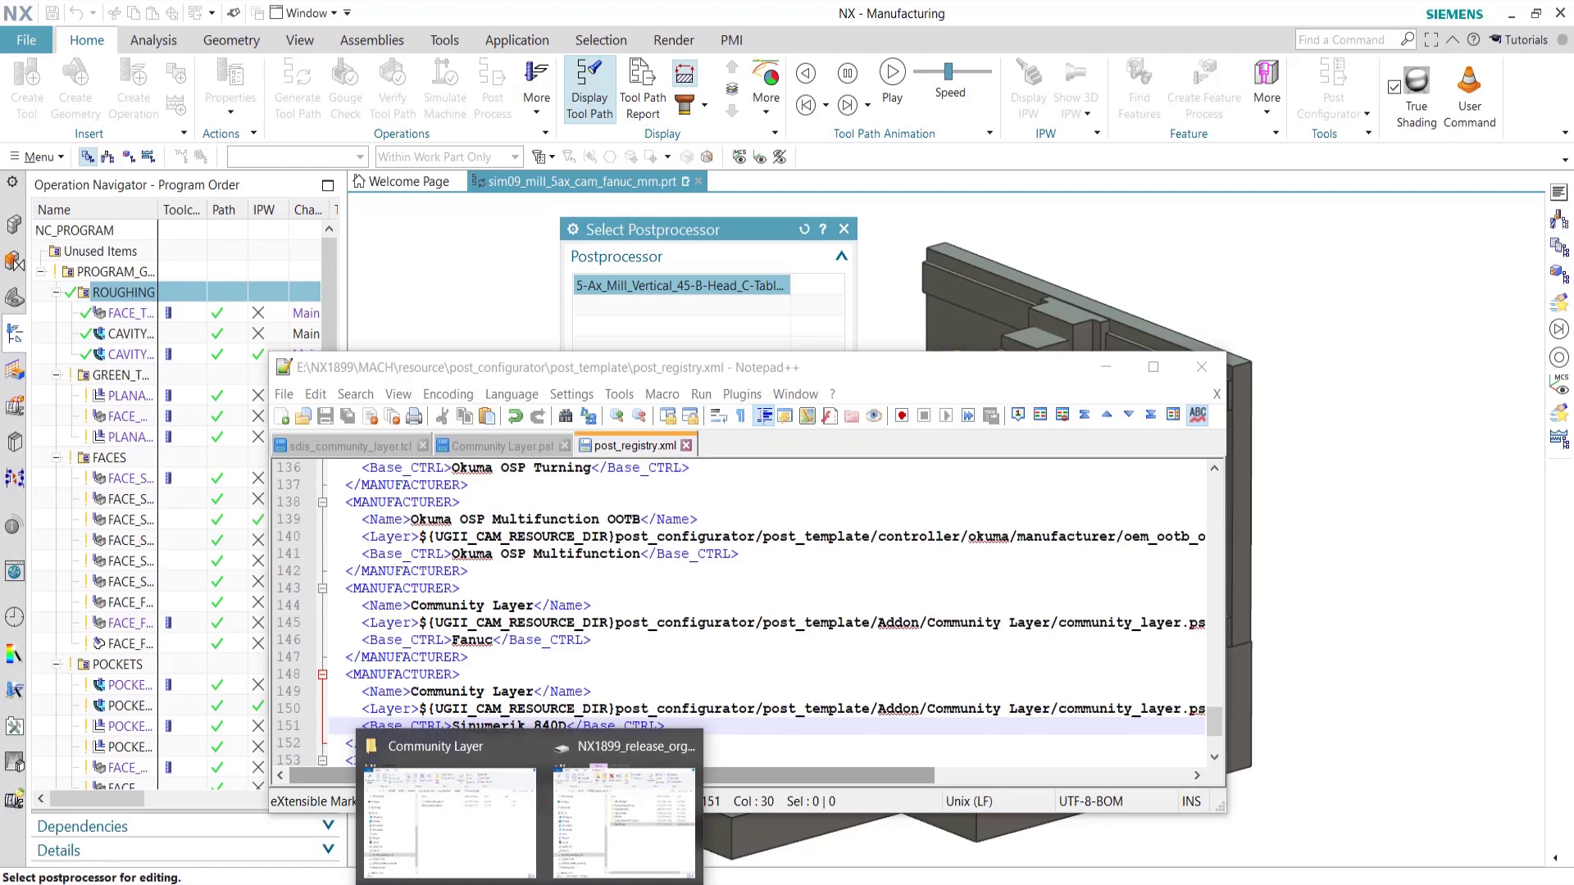
pyautogui.click(449, 819)
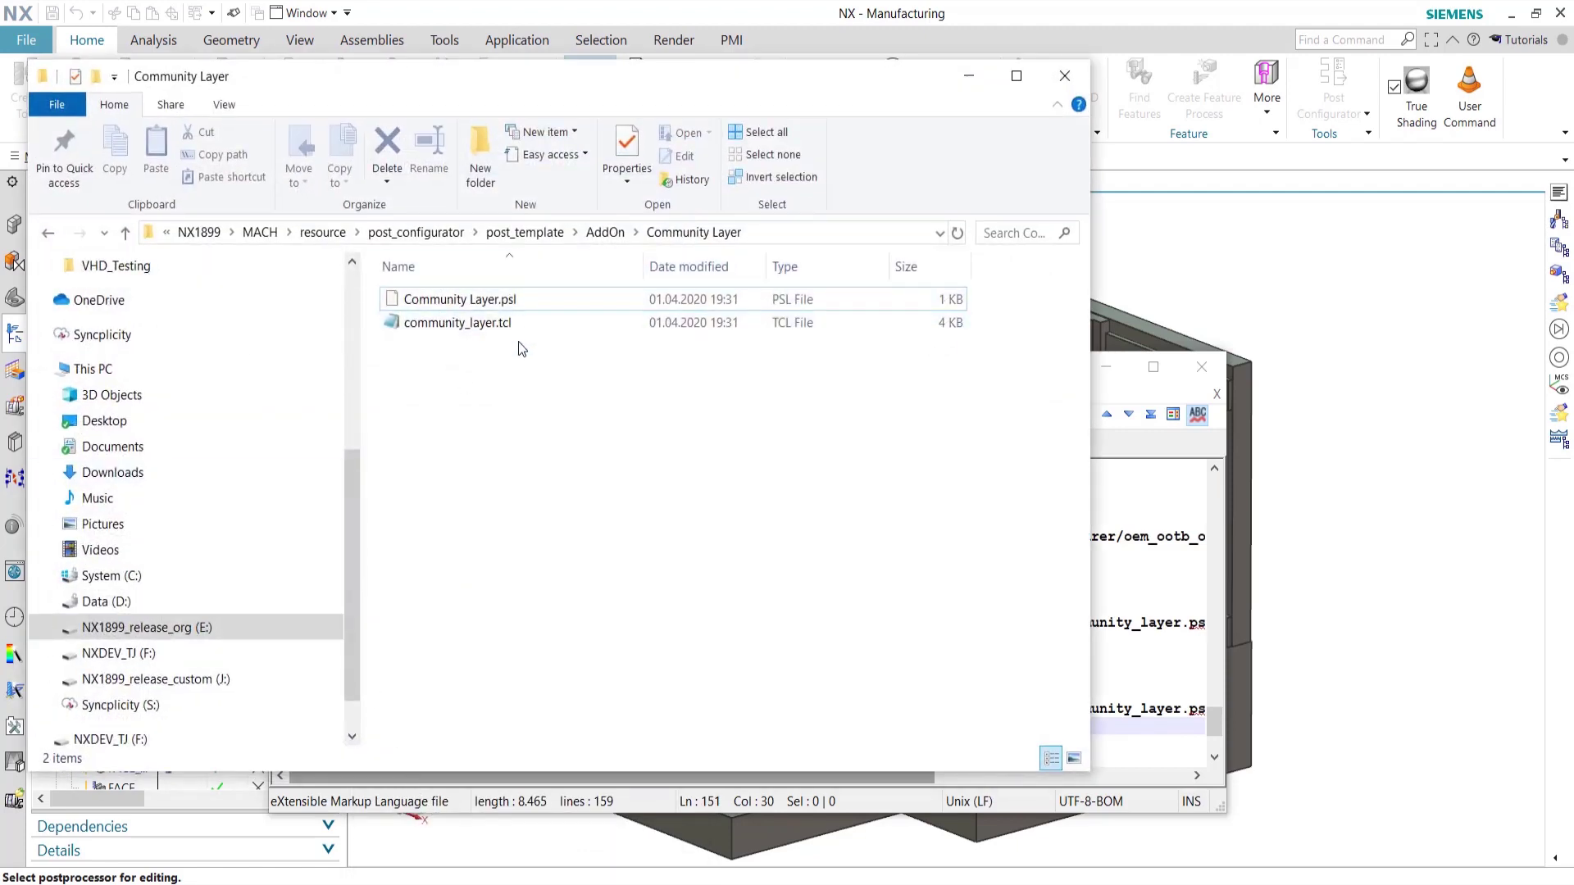
pyautogui.click(510, 298)
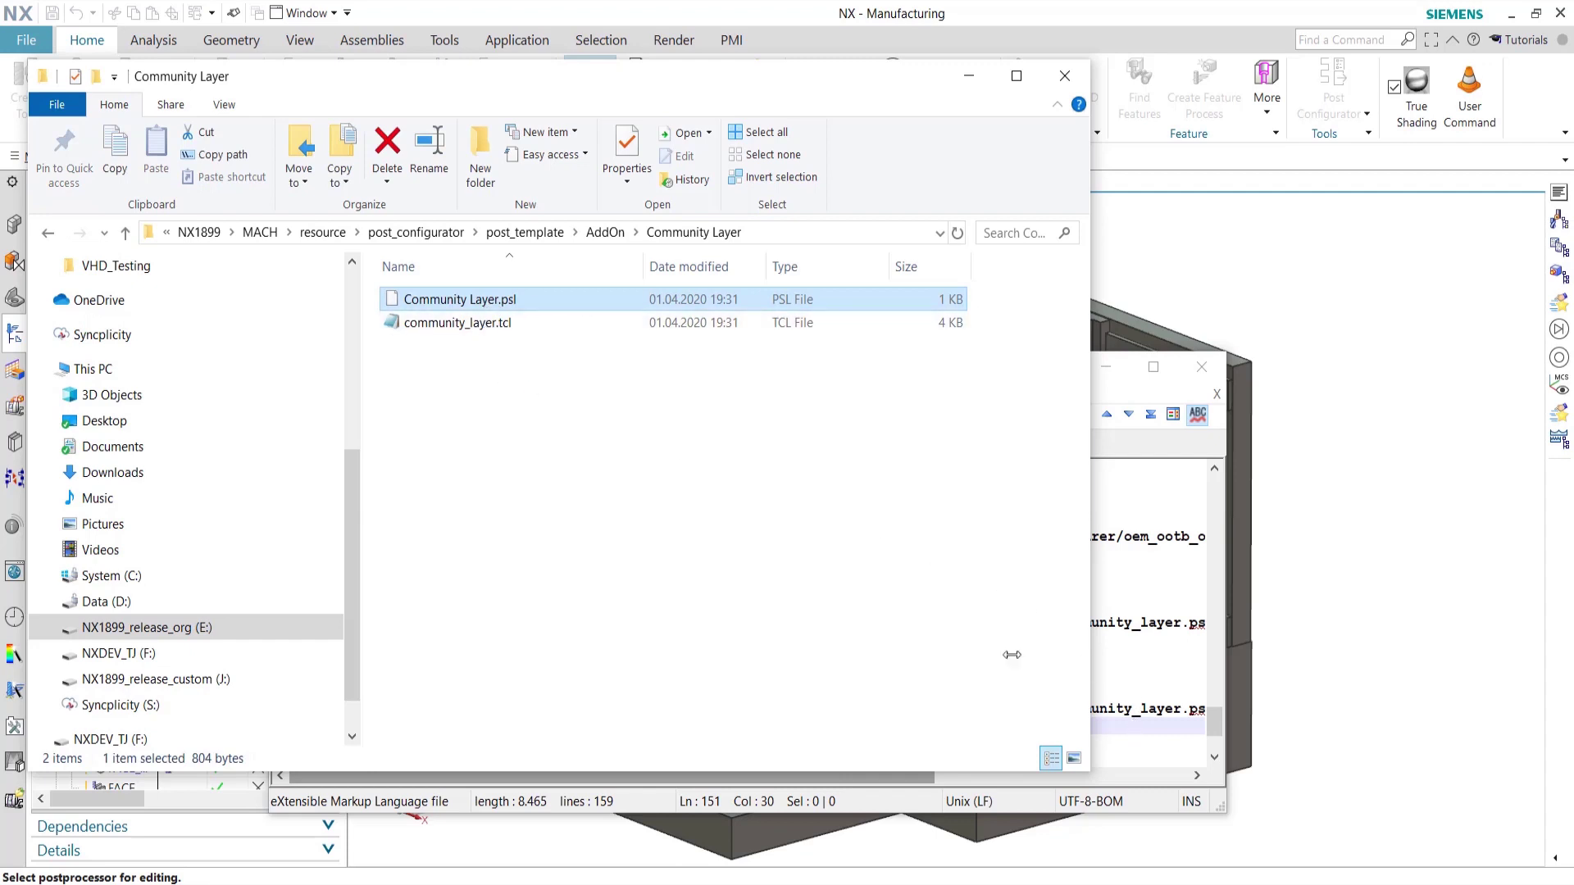
pyautogui.click(465, 303)
pyautogui.hotkey('ctrl', 'c')
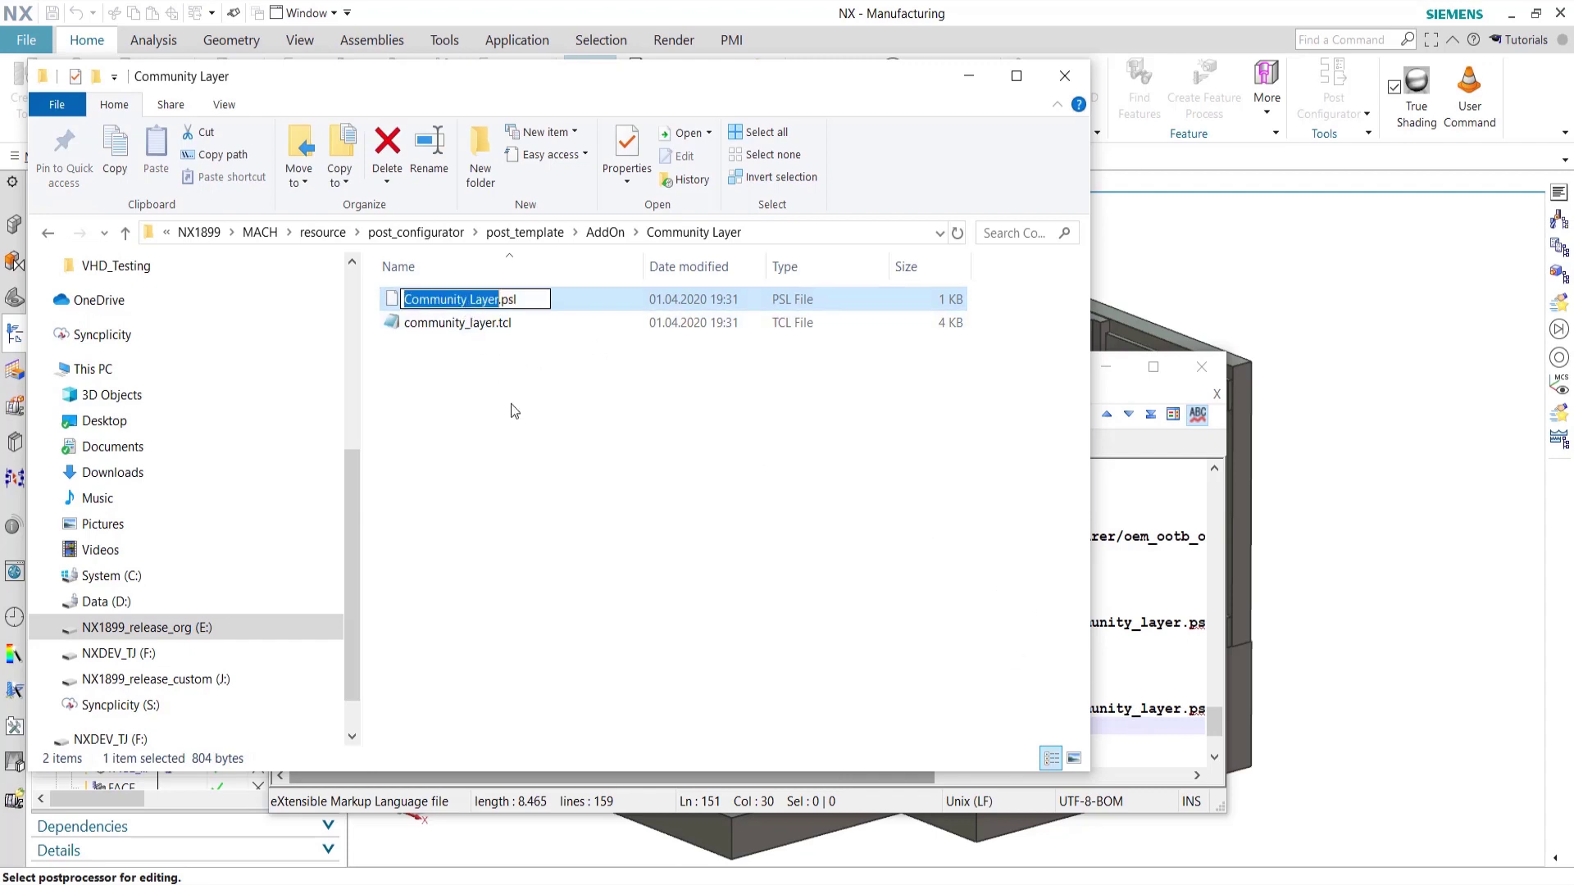
# - Replace community_layer with Community Layer as the .psl file name in both new Layer paths and save post_registry.xml
pyautogui.click(1139, 617)
pyautogui.doubleClick(1120, 710)
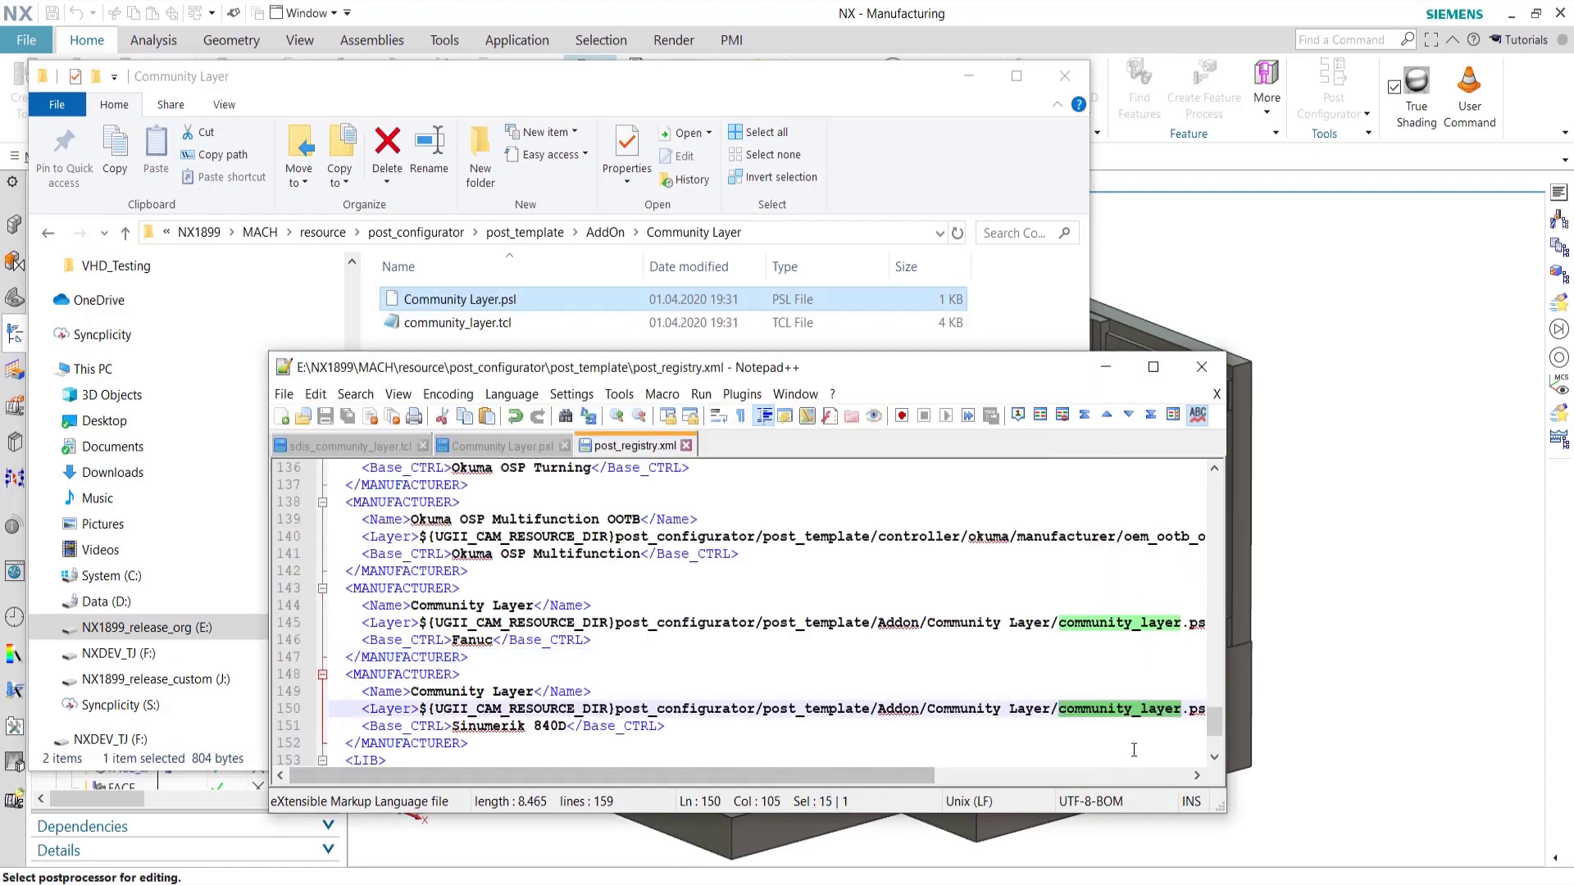
pyautogui.hotkey('ctrl', 'v')
pyautogui.doubleClick(1126, 624)
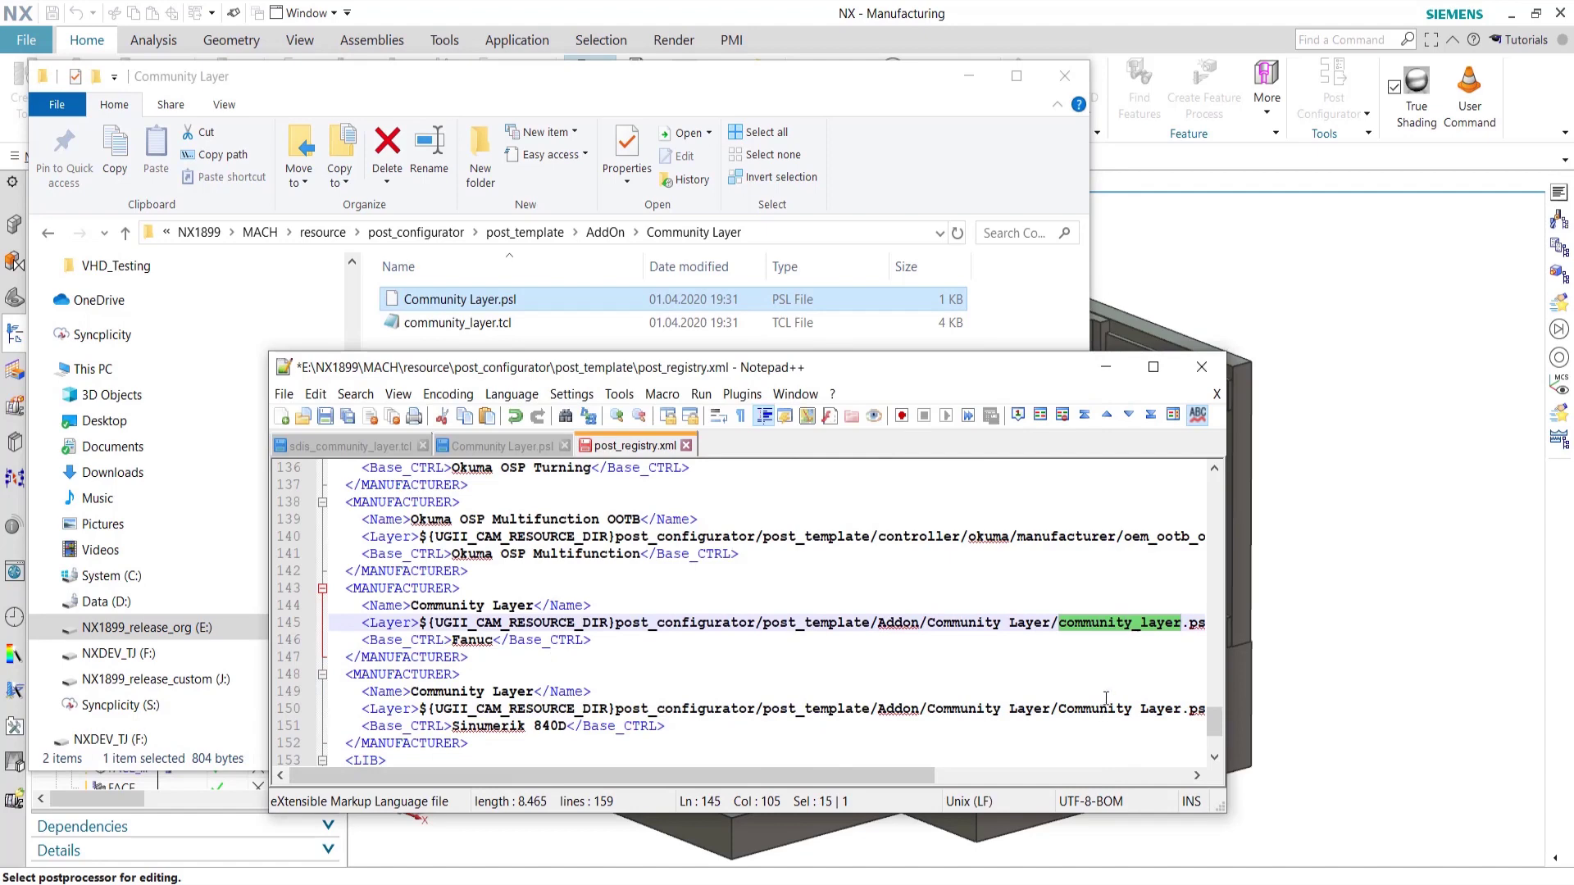
pyautogui.hotkey('ctrl', 'v')
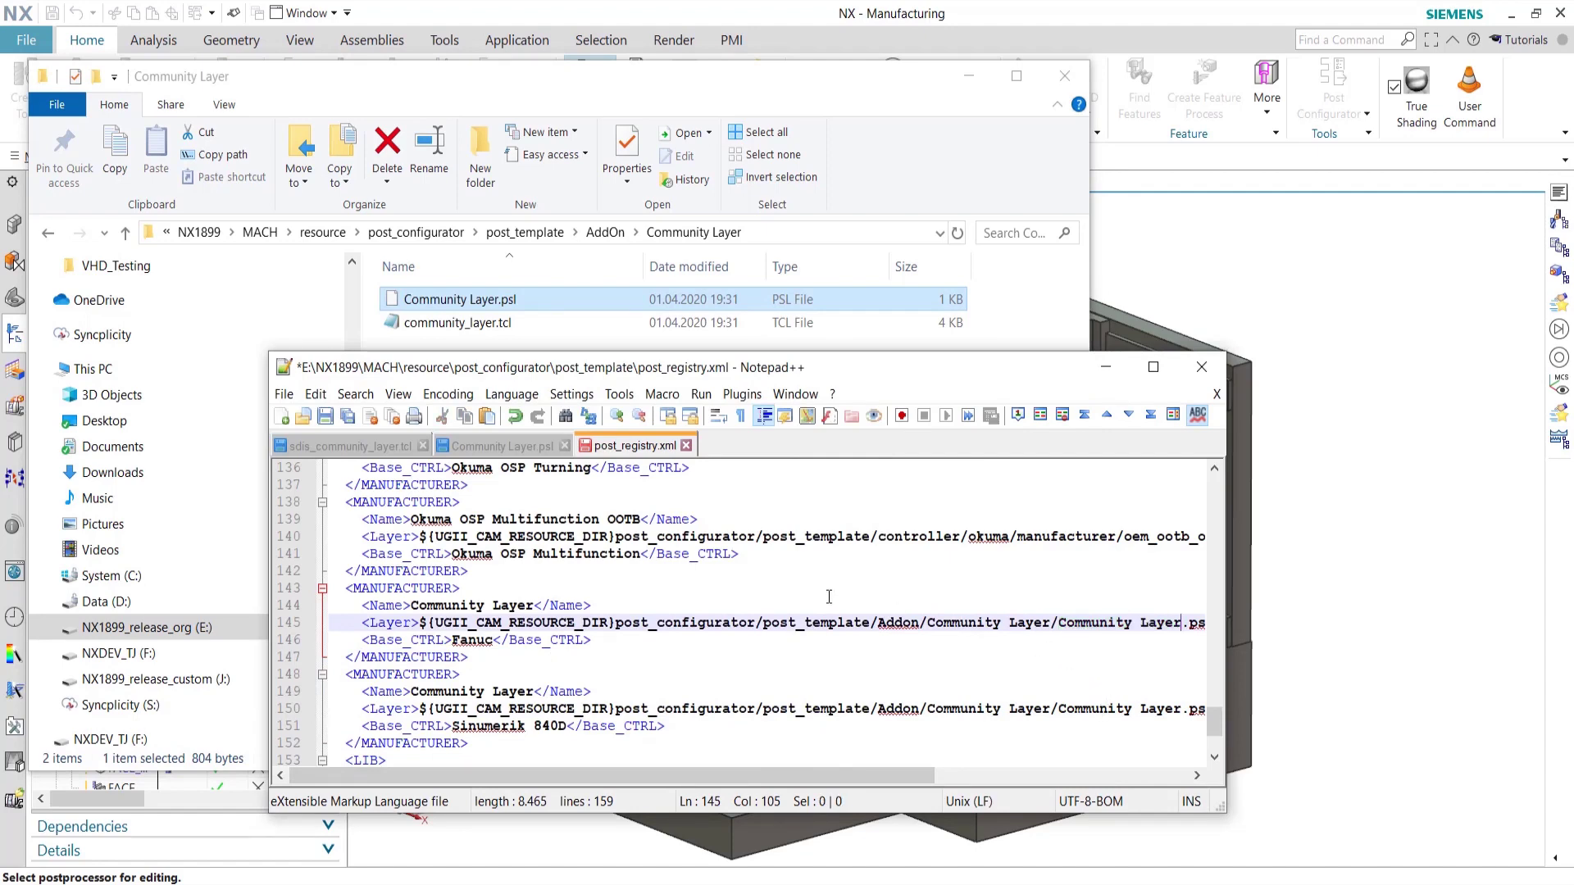
pyautogui.hotkey('ctrl', 's')
# - Return to NX and start a new postprocessor with Sinumerik 840D as controller and Community Layer as manufacturer
pyautogui.hotkey('alt', 'Tab')
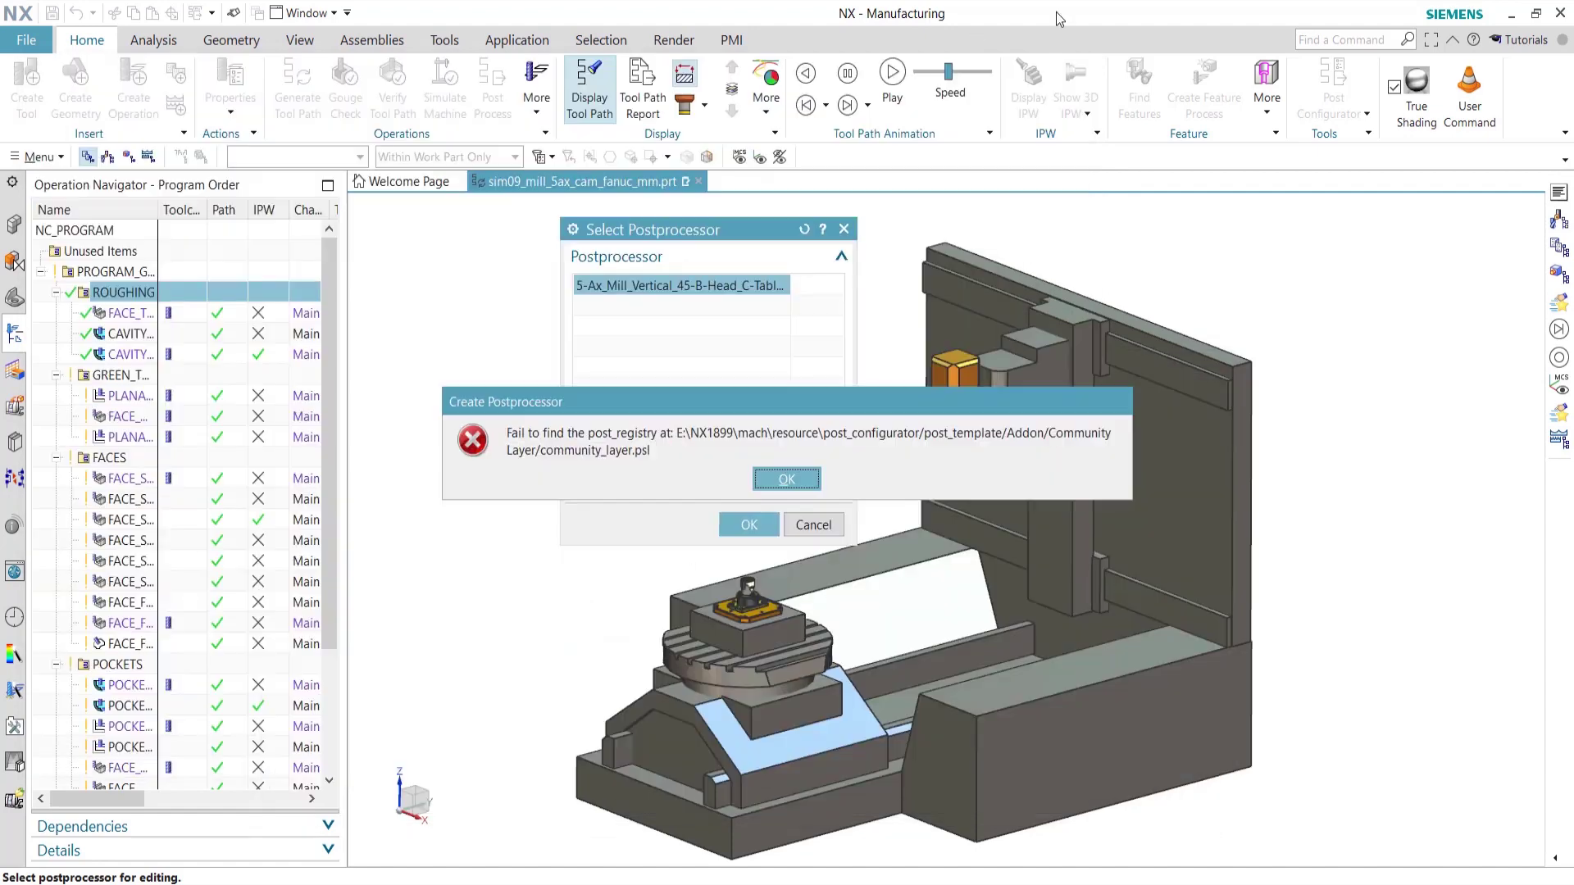
pyautogui.click(783, 484)
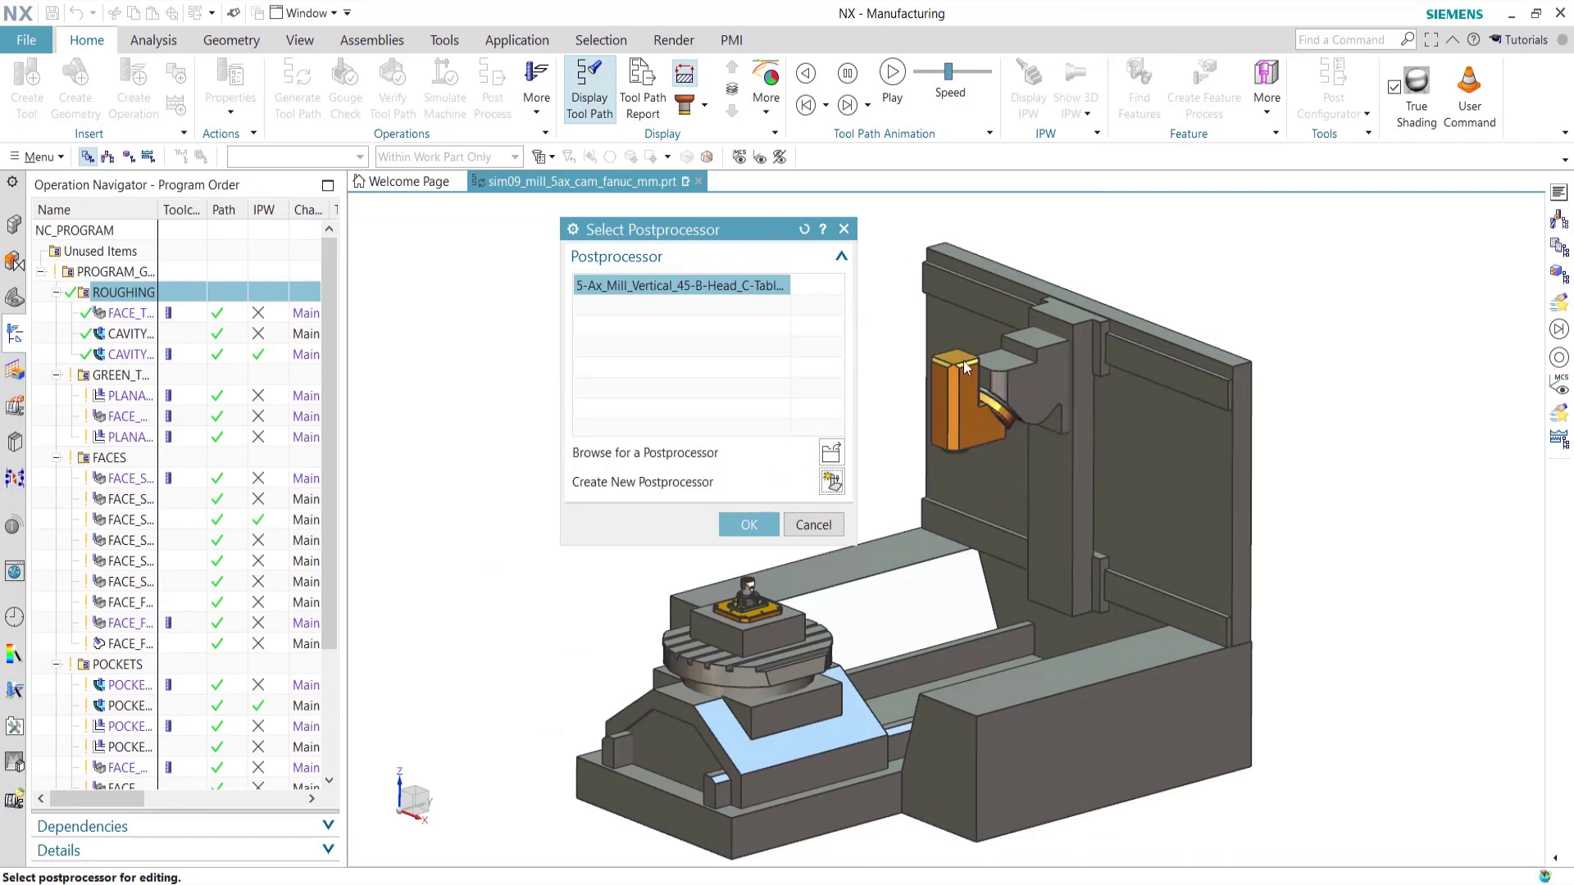
pyautogui.click(831, 482)
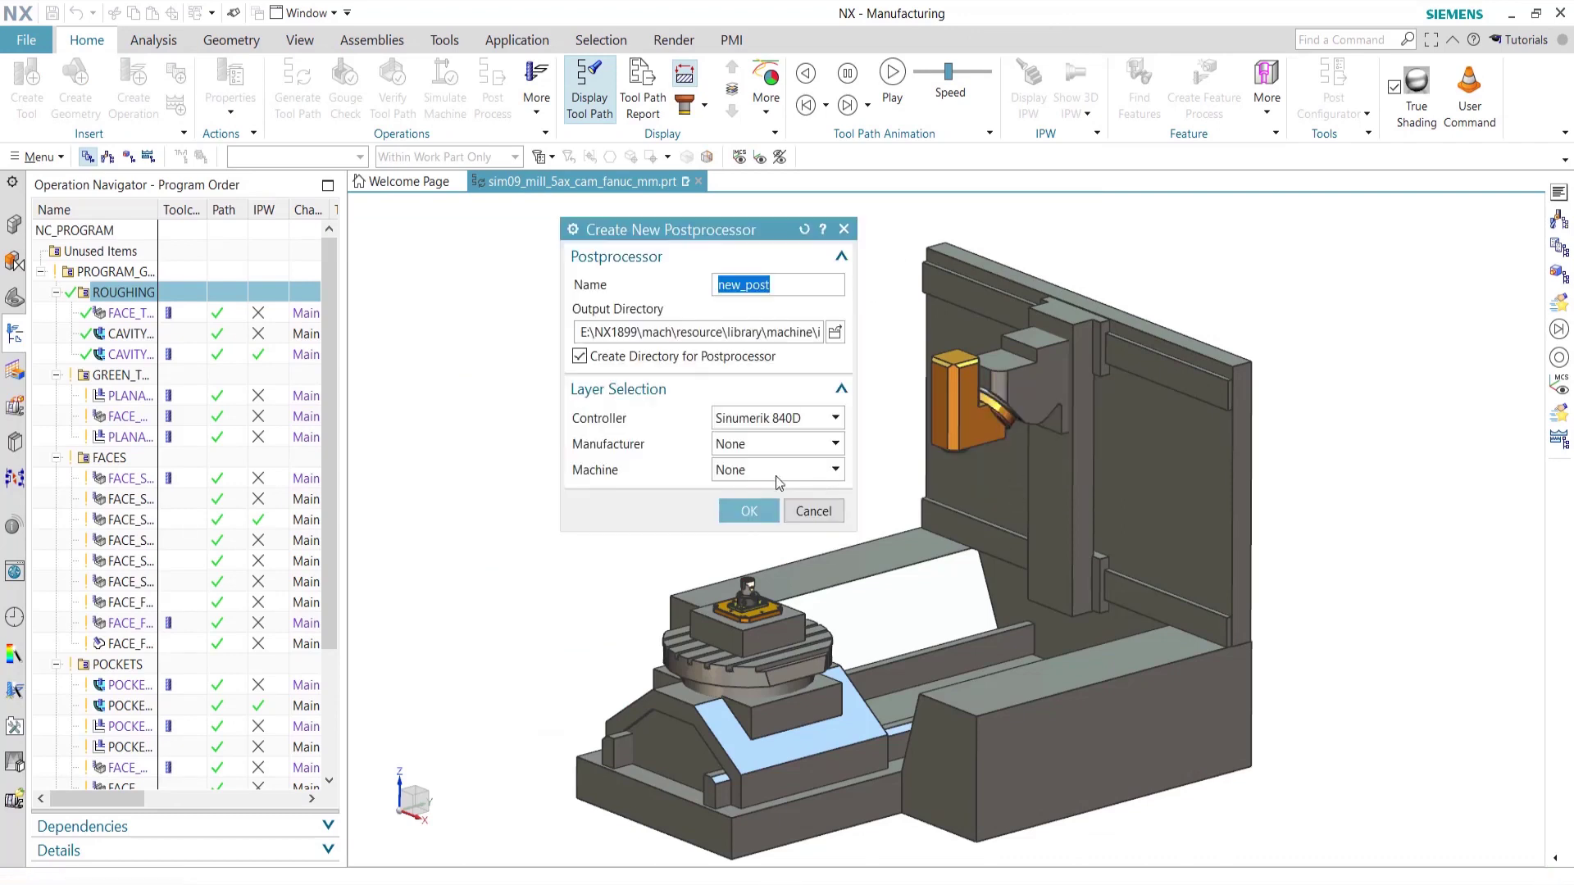
pyautogui.moveTo(748, 231); pyautogui.dragTo(675, 322)
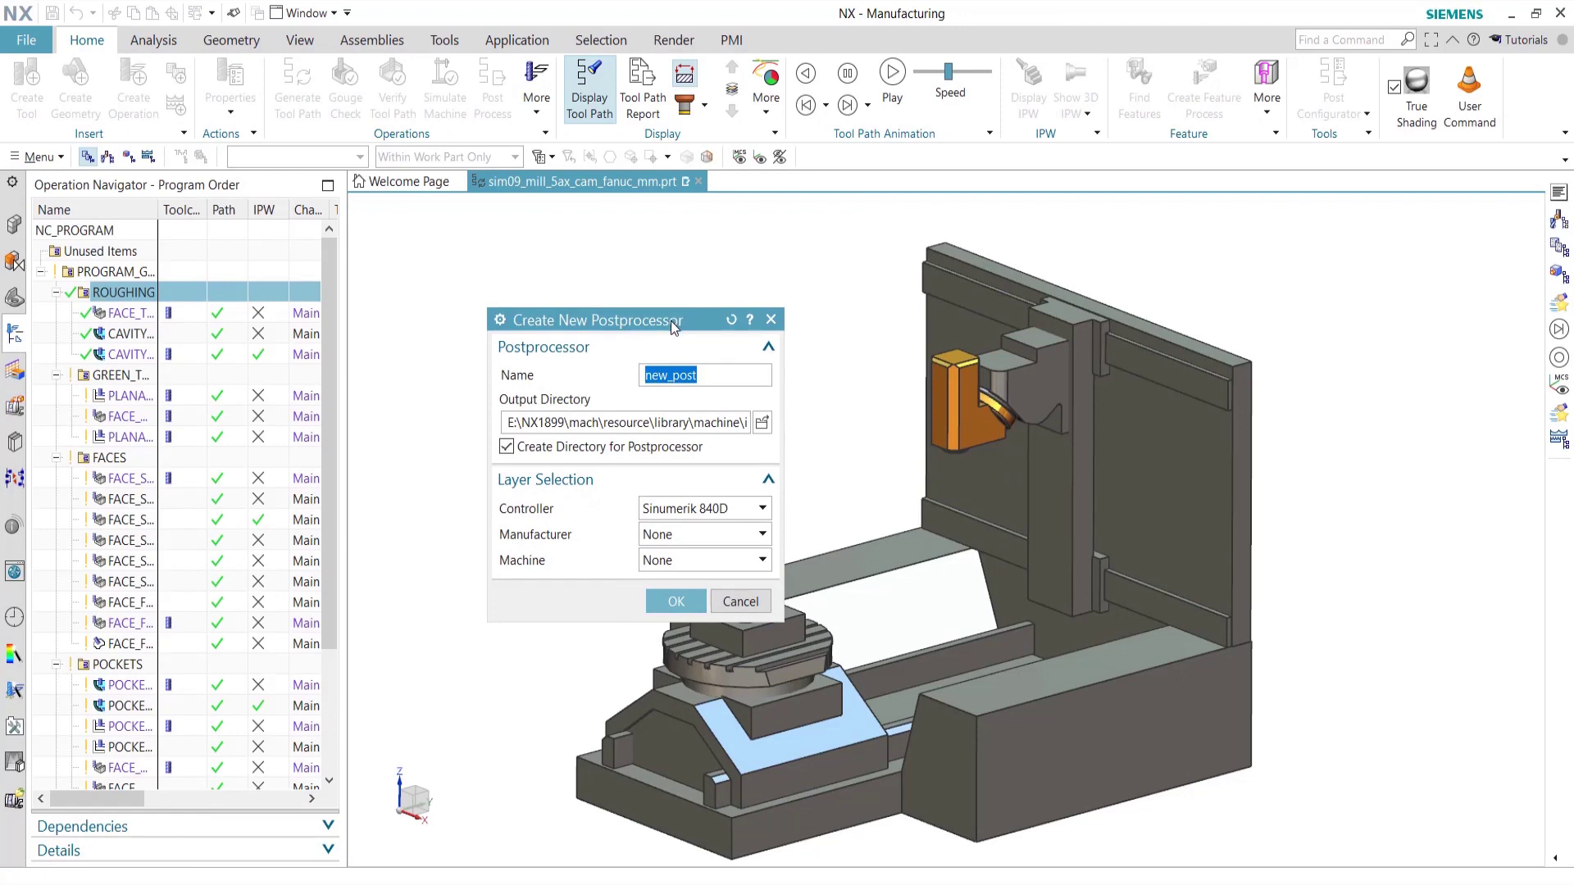
pyautogui.click(735, 510)
pyautogui.click(697, 531)
pyautogui.click(705, 537)
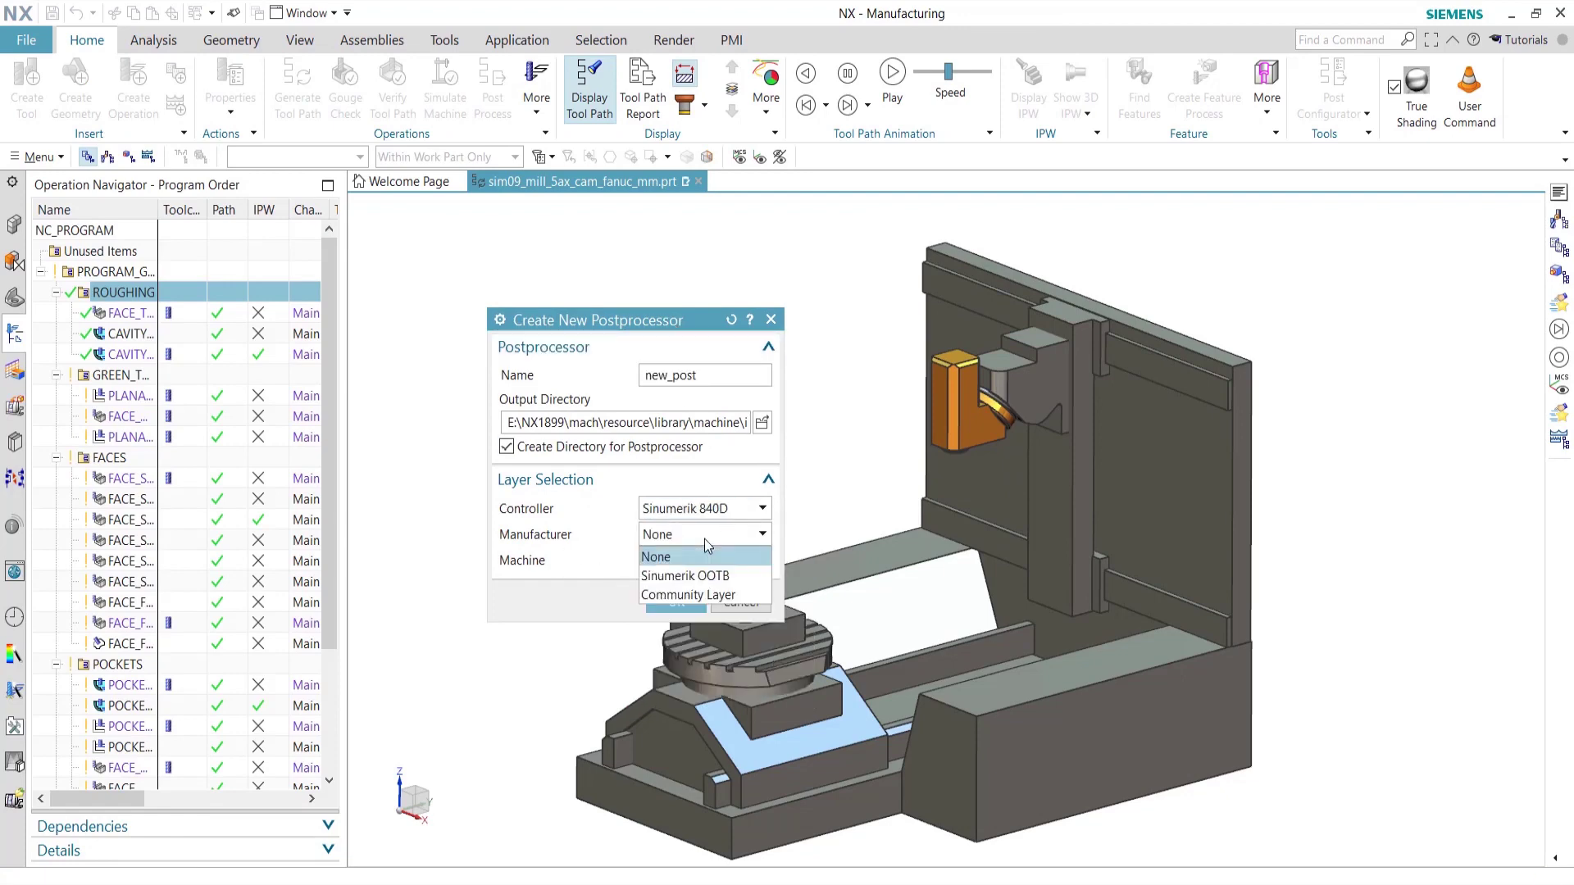
pyautogui.click(674, 596)
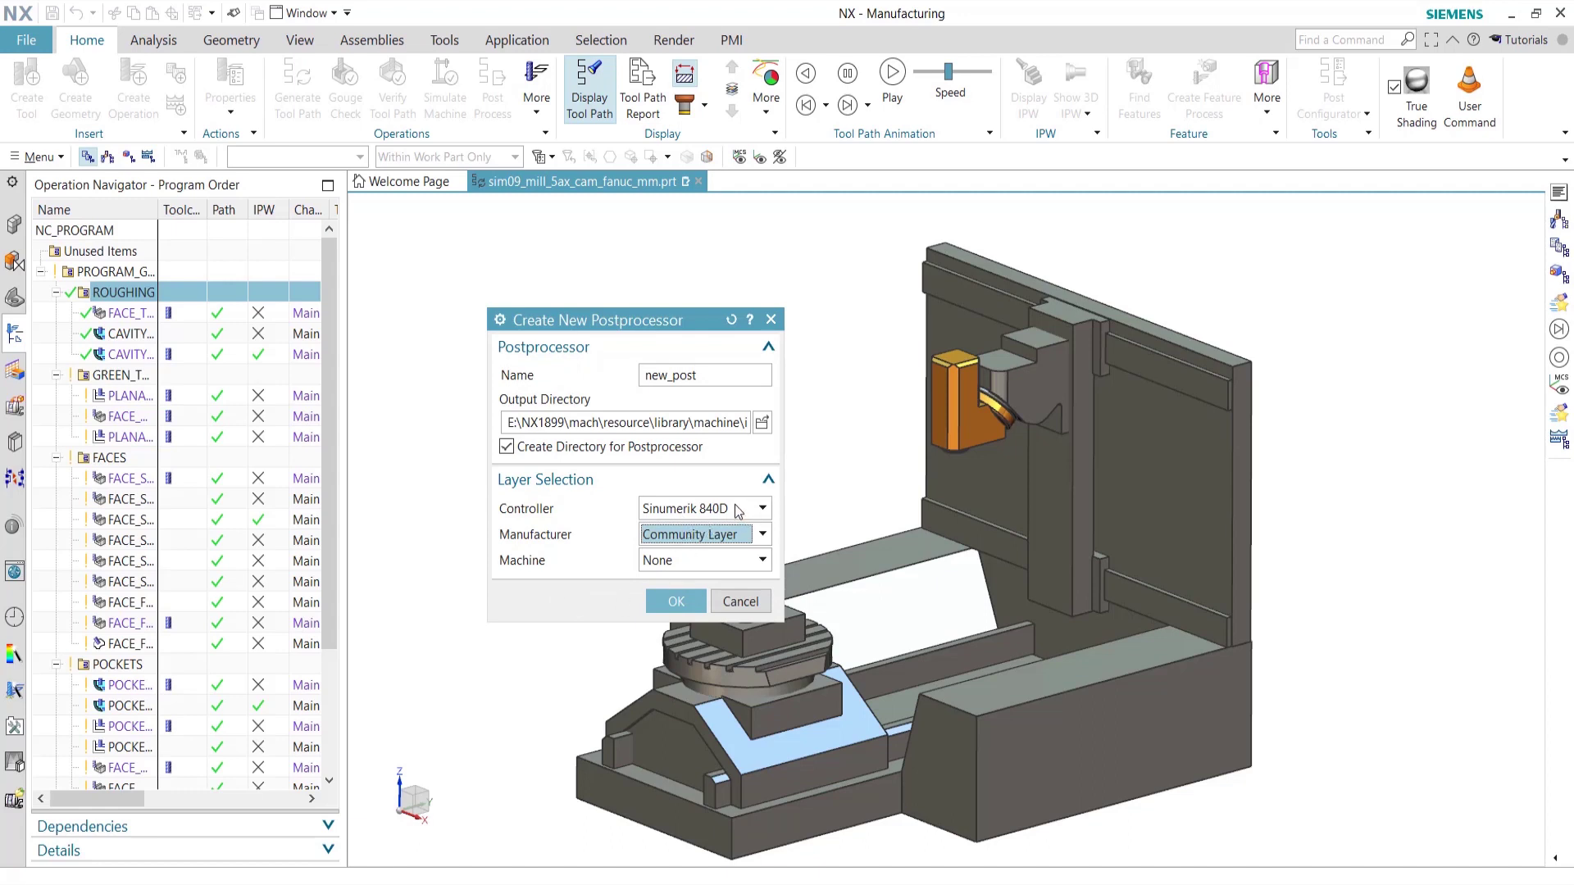
# - Name the postprocessor mySinumerik, set its output directory to E:\, create it and close the creation report
pyautogui.doubleClick(714, 376)
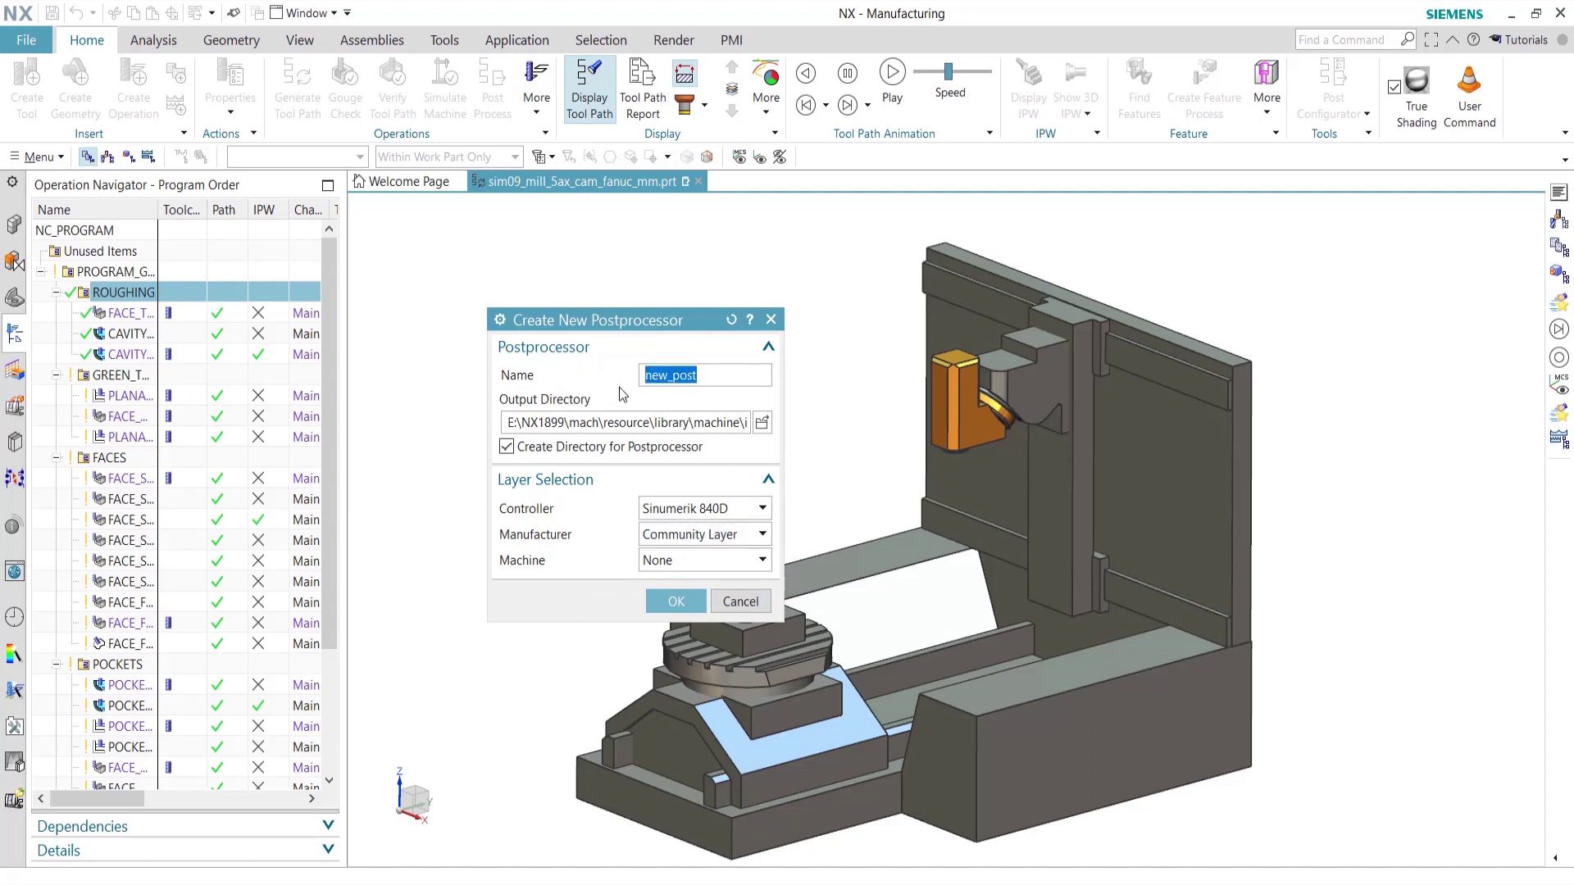
pyautogui.write('mySinumerik')
pyautogui.click(762, 422)
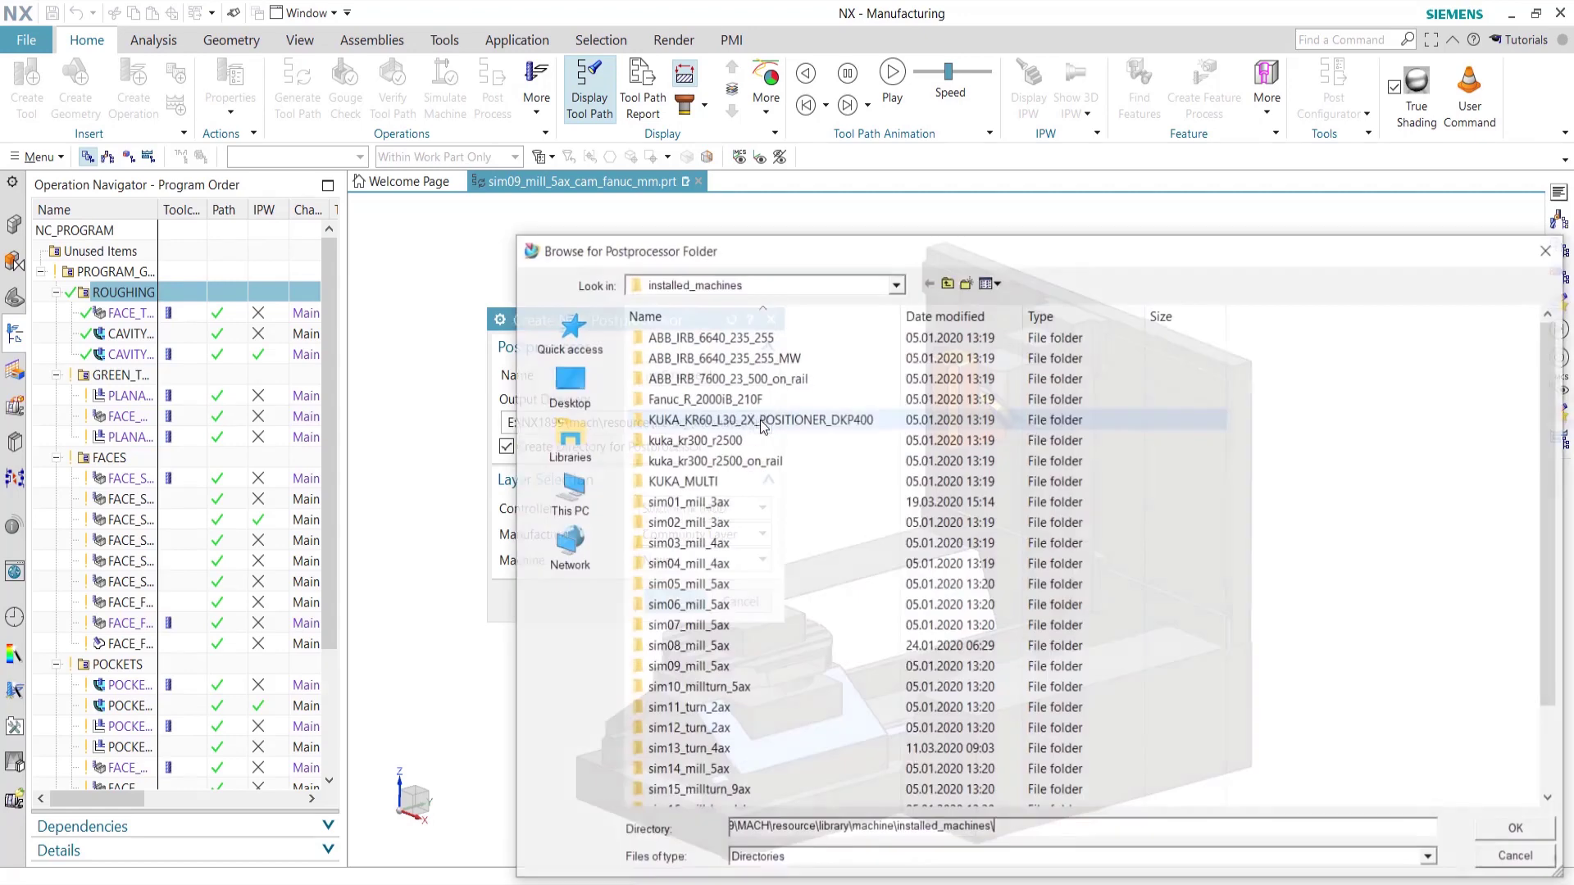
pyautogui.click(896, 286)
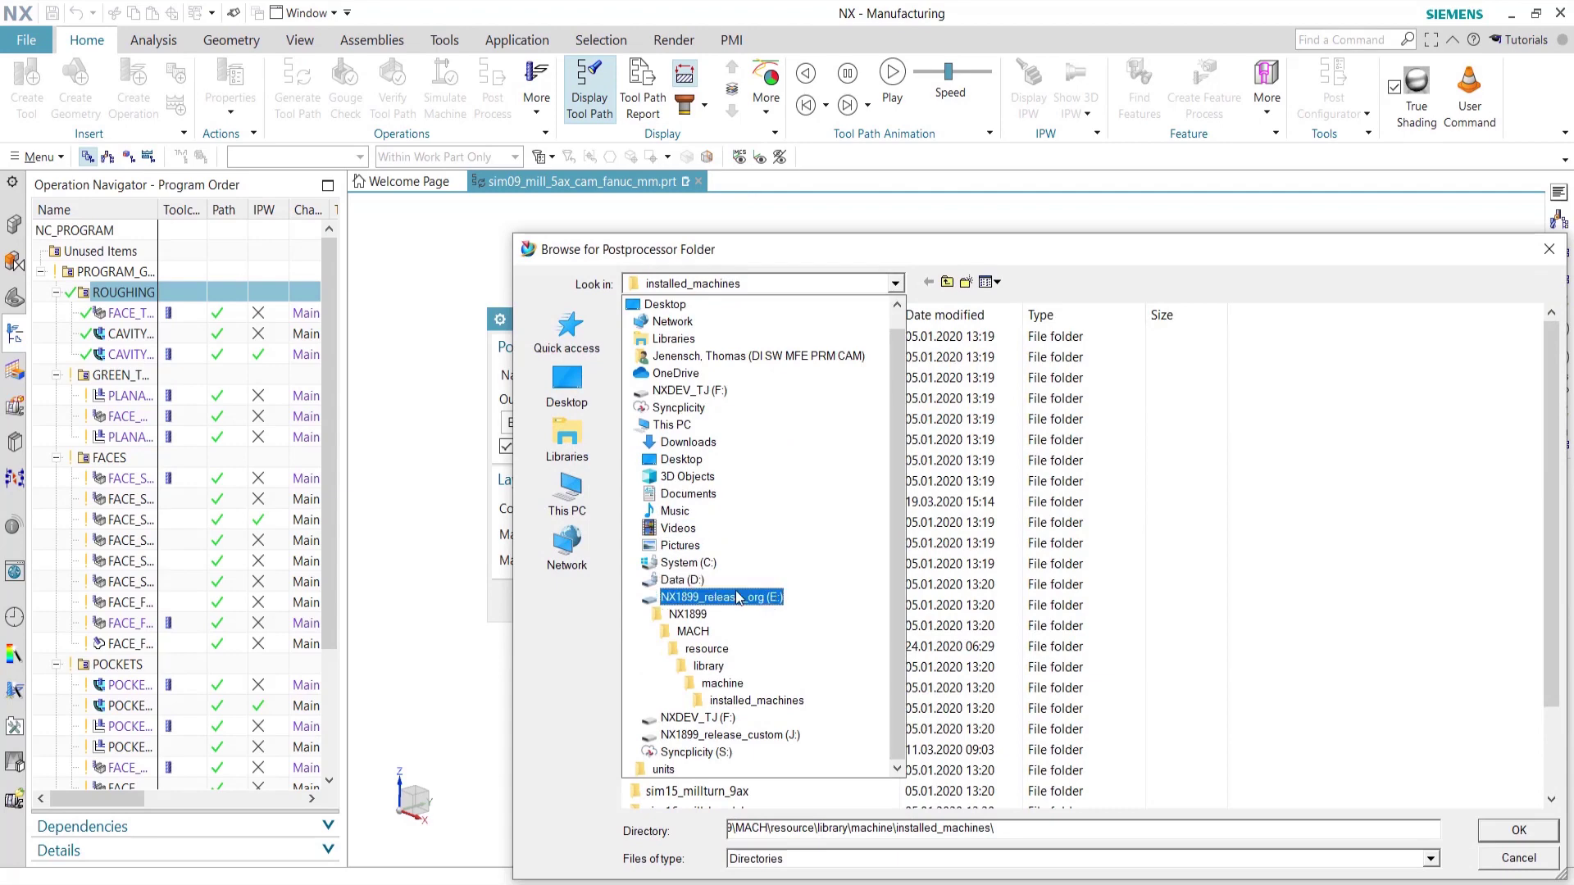
pyautogui.click(737, 597)
pyautogui.click(1519, 831)
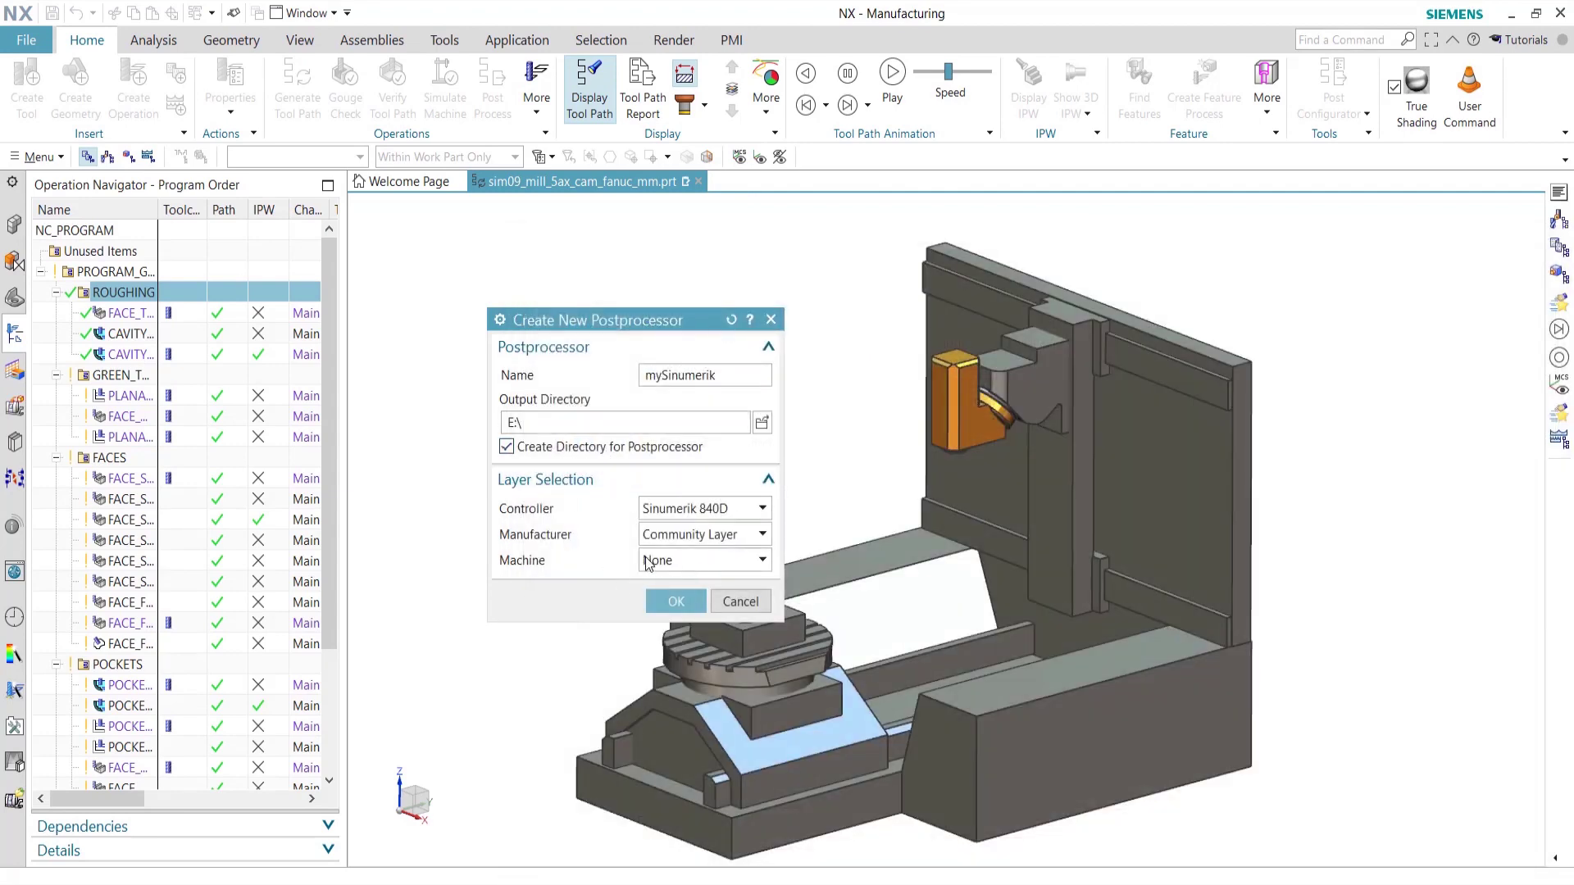
pyautogui.click(676, 602)
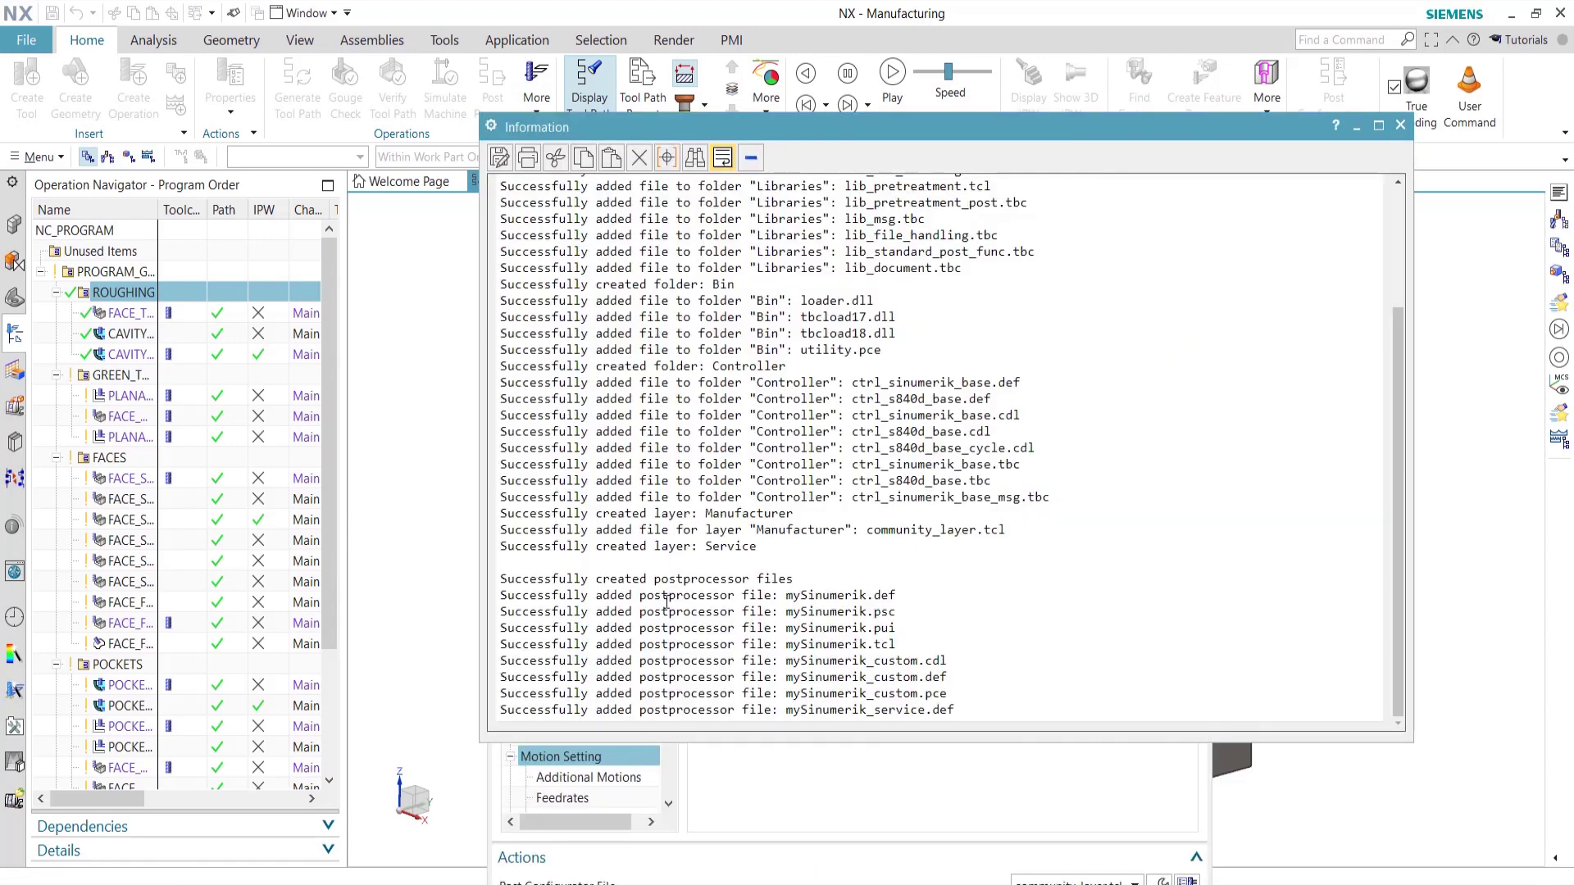
pyautogui.click(1400, 125)
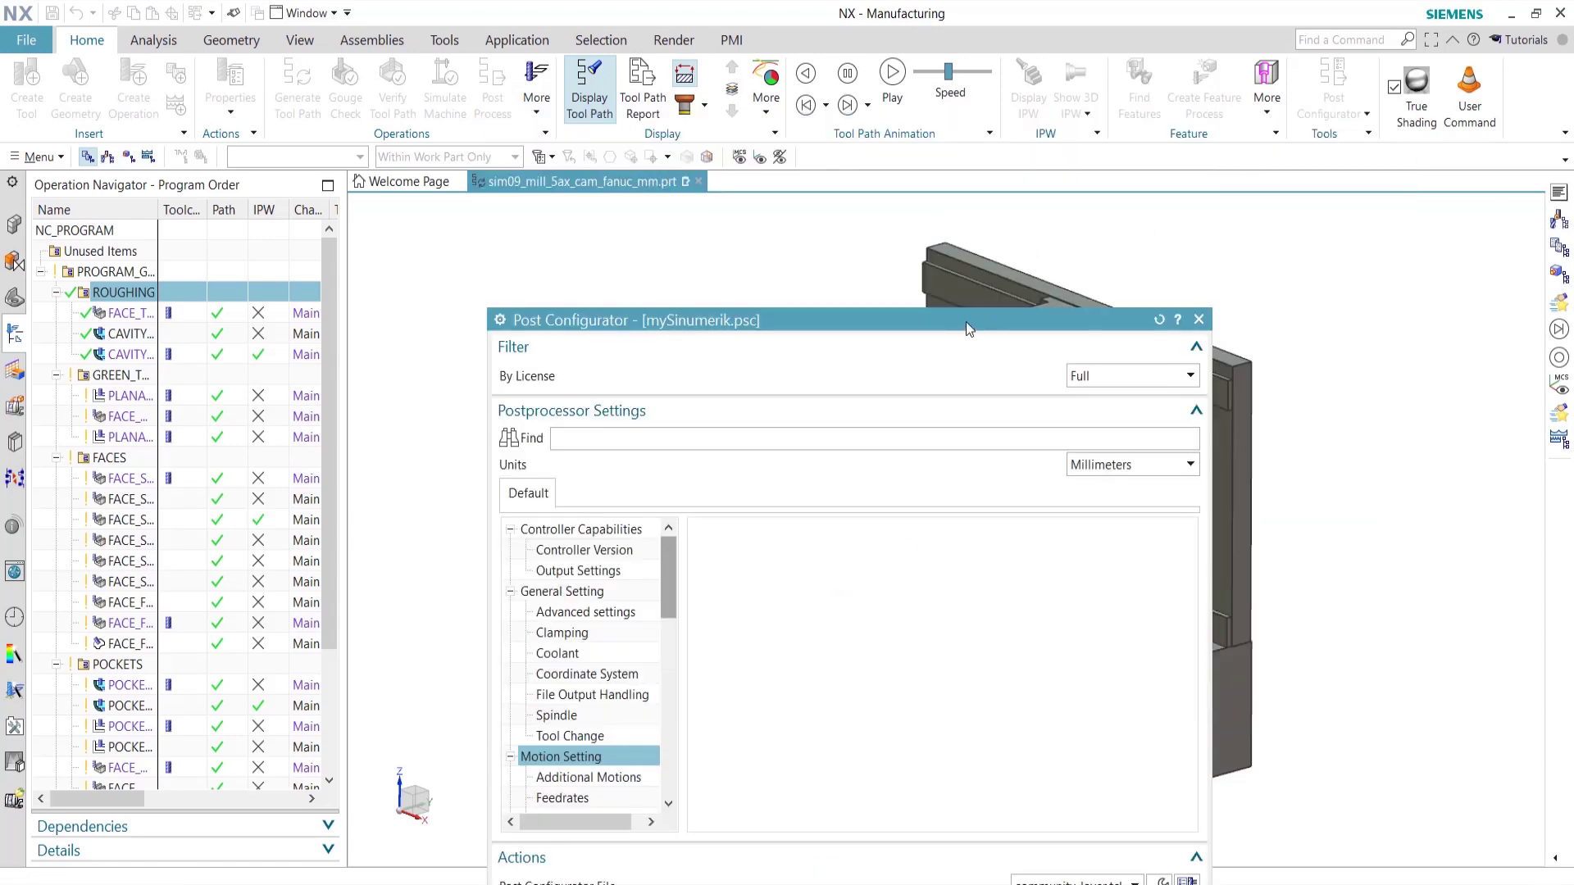
# - Check mySinumerik's Post Configurator File list and its Tool Change settings for the Community Layer's redundant tool options
pyautogui.moveTo(953, 331); pyautogui.dragTo(732, 130)
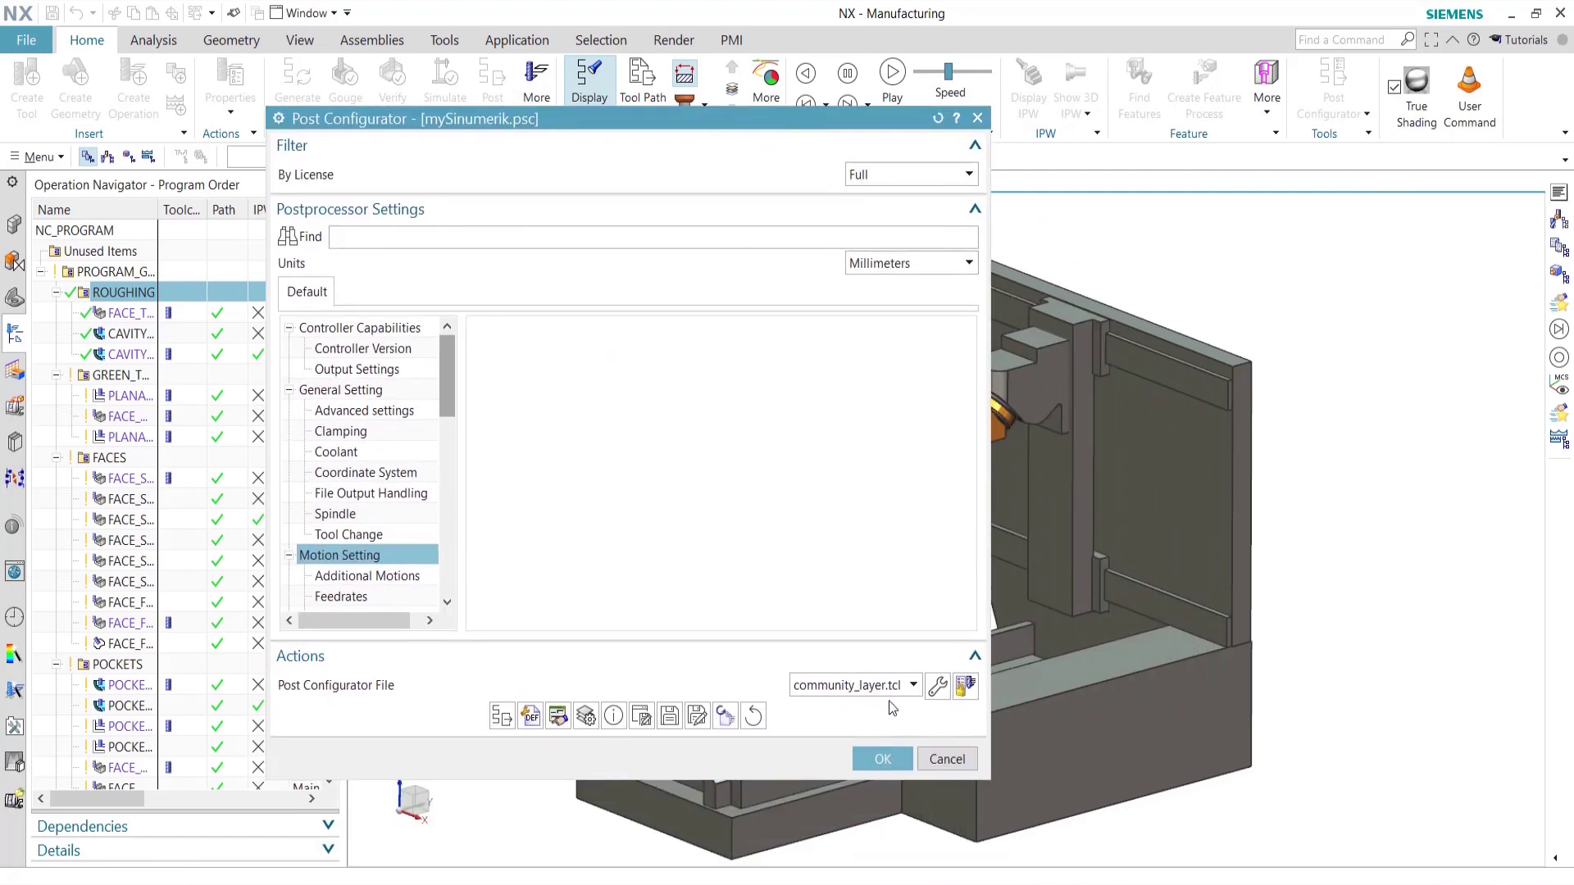
pyautogui.click(888, 695)
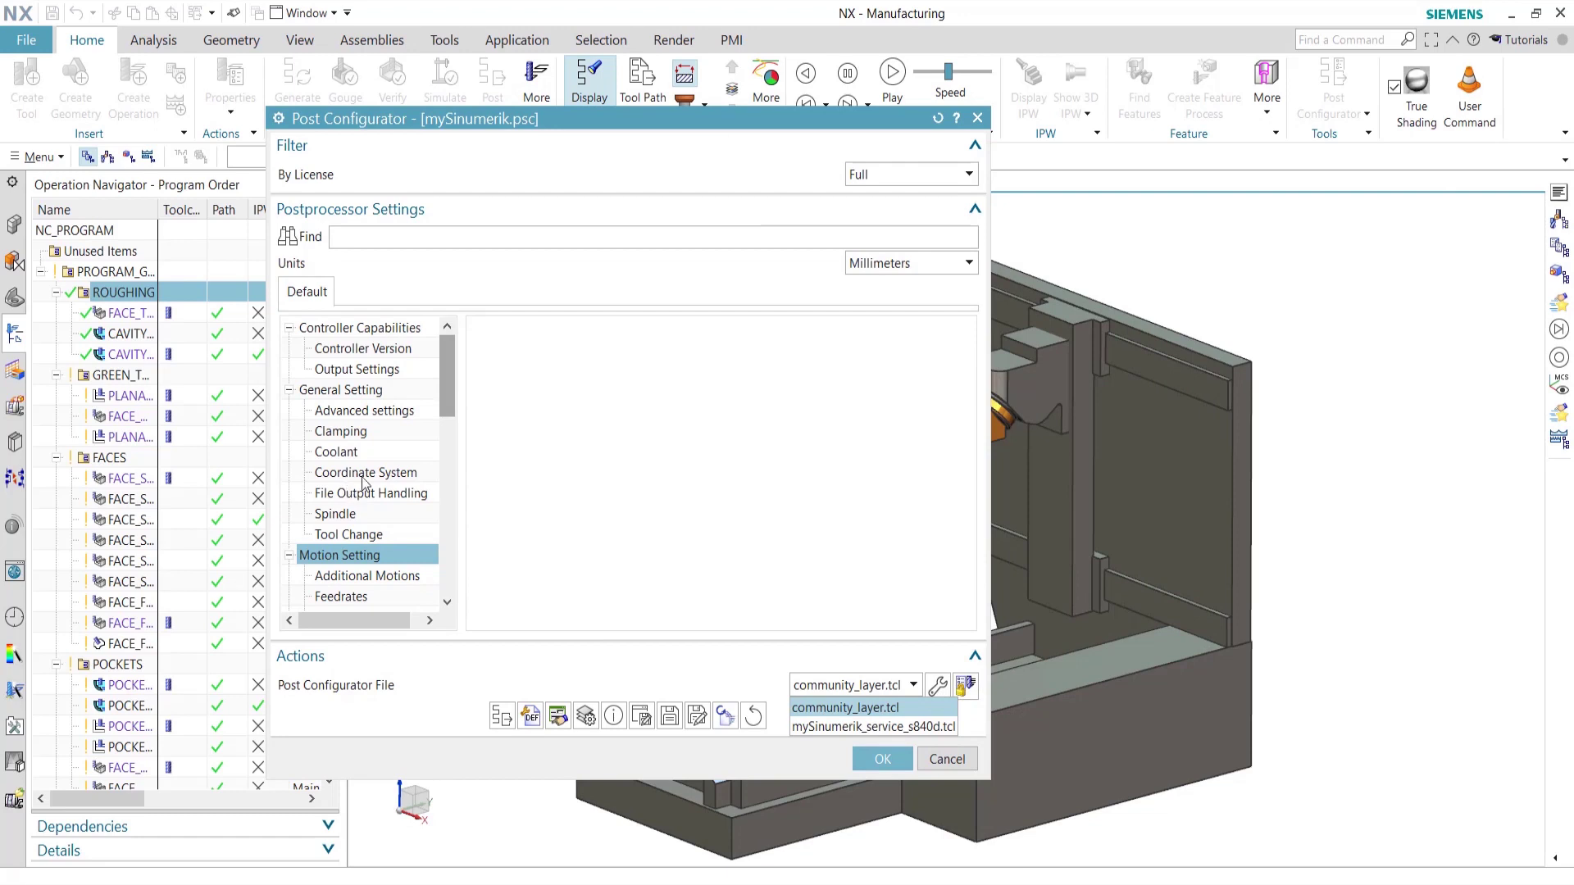
pyautogui.click(363, 533)
pyautogui.click(371, 534)
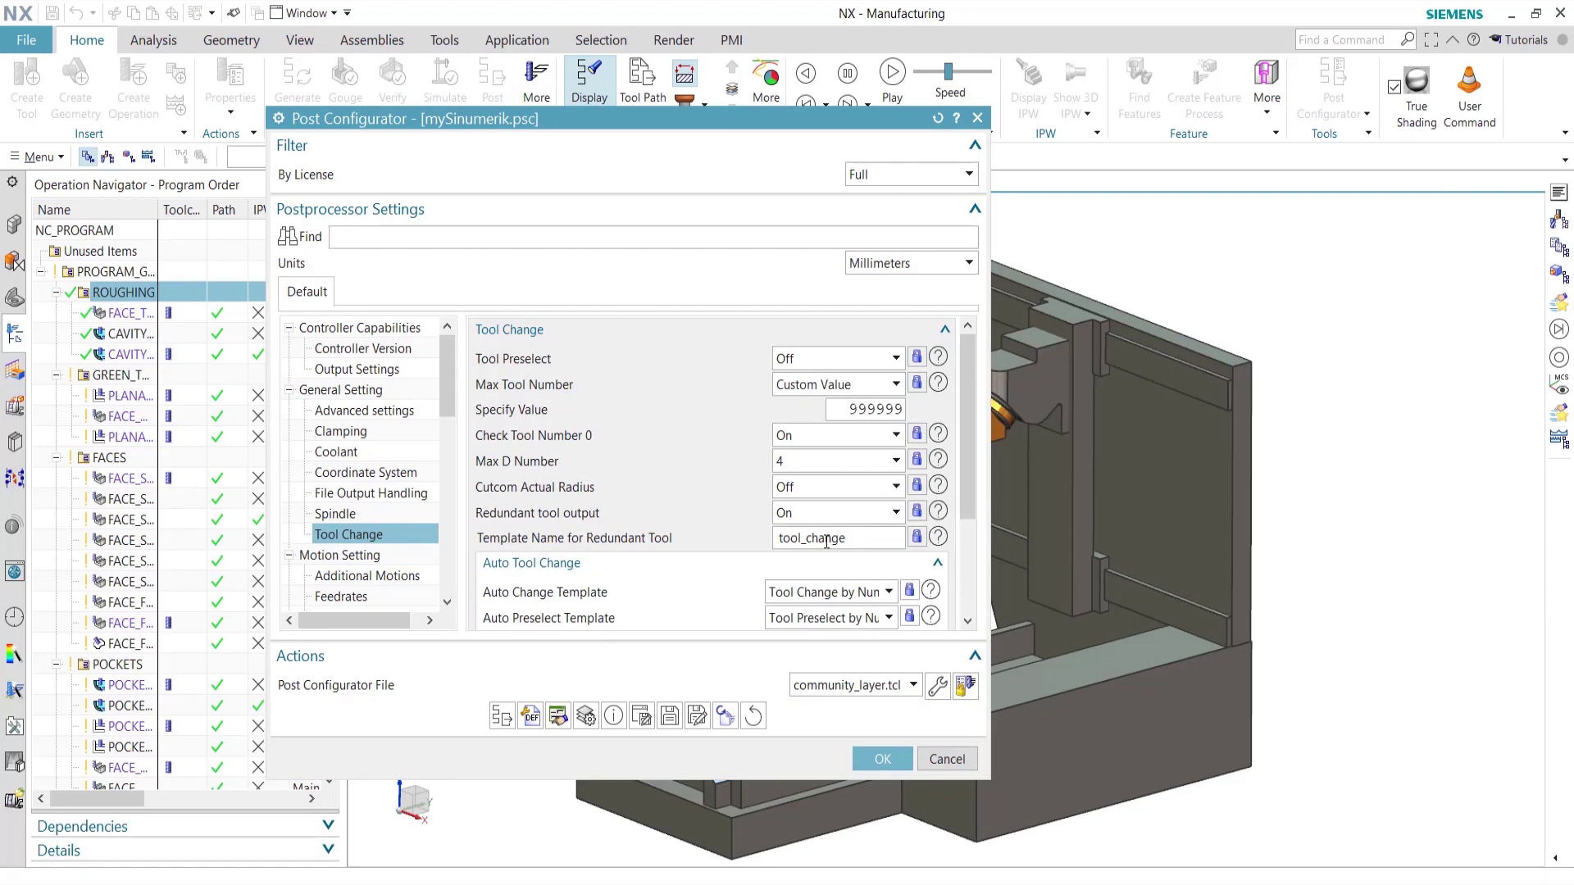
pyautogui.scroll(-3, 678, 528)
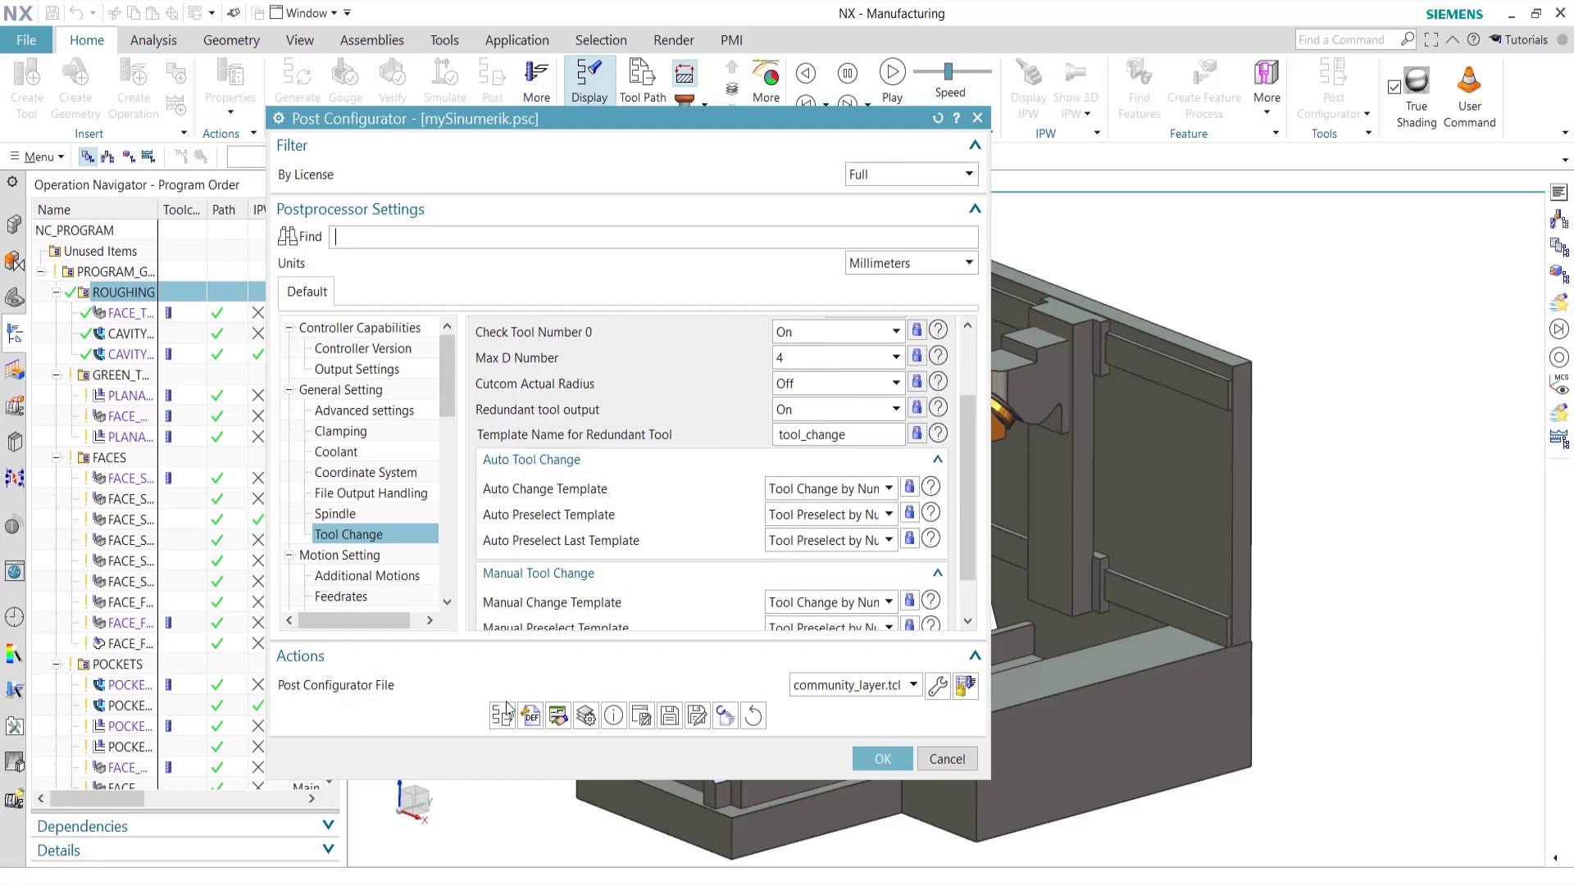
# - Post-process the ROUGHING program with mySinumerik and examine the tool change output for FACE_TOP and CAVITY_TOP
pyautogui.click(502, 717)
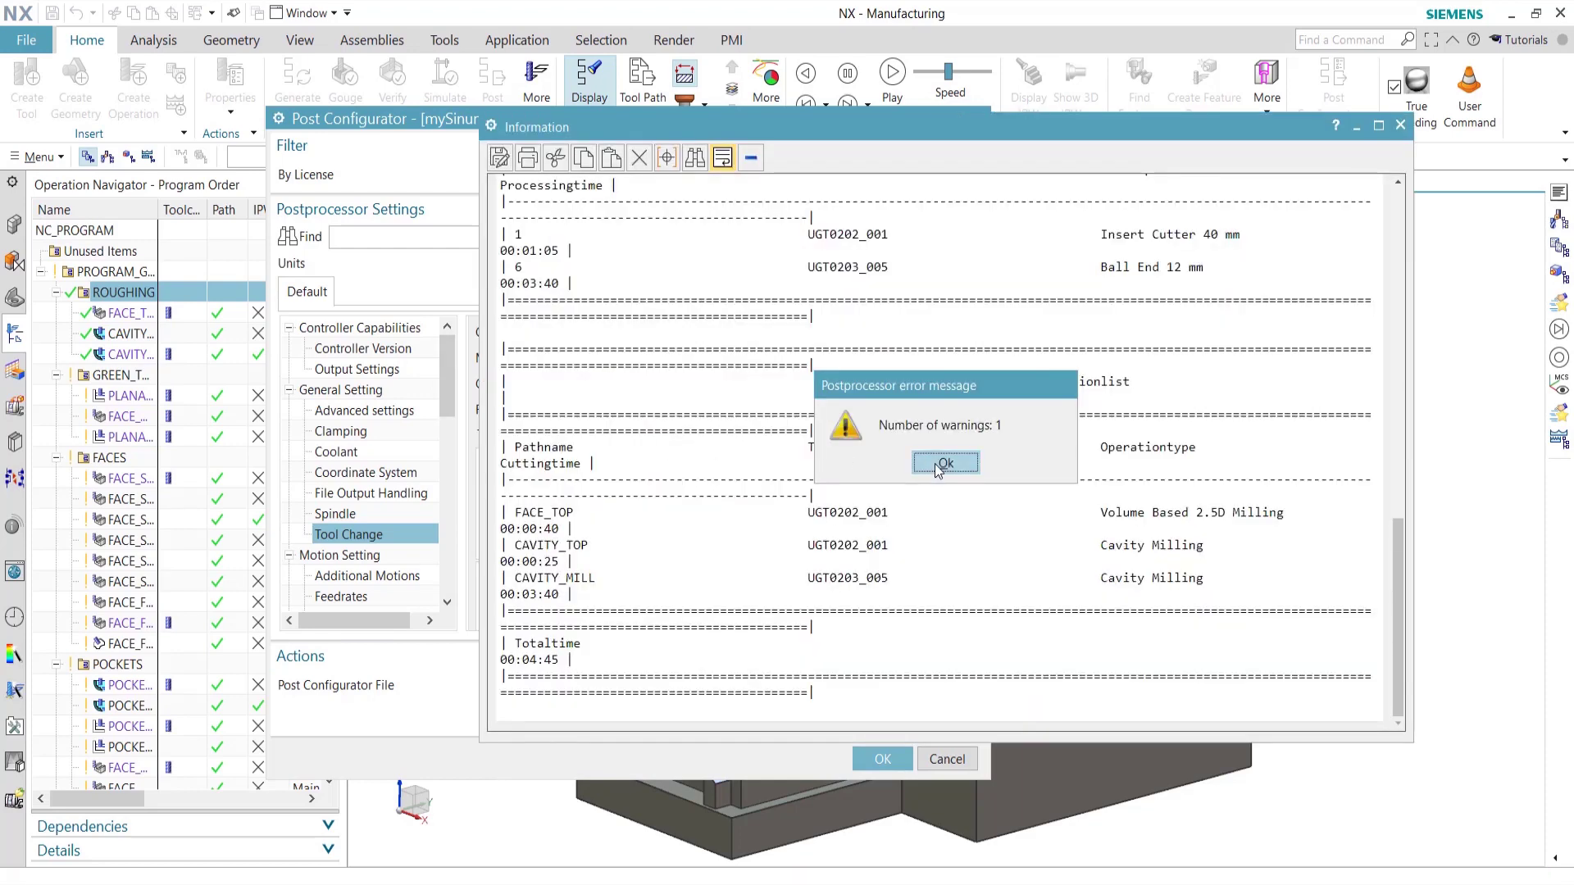
pyautogui.click(944, 465)
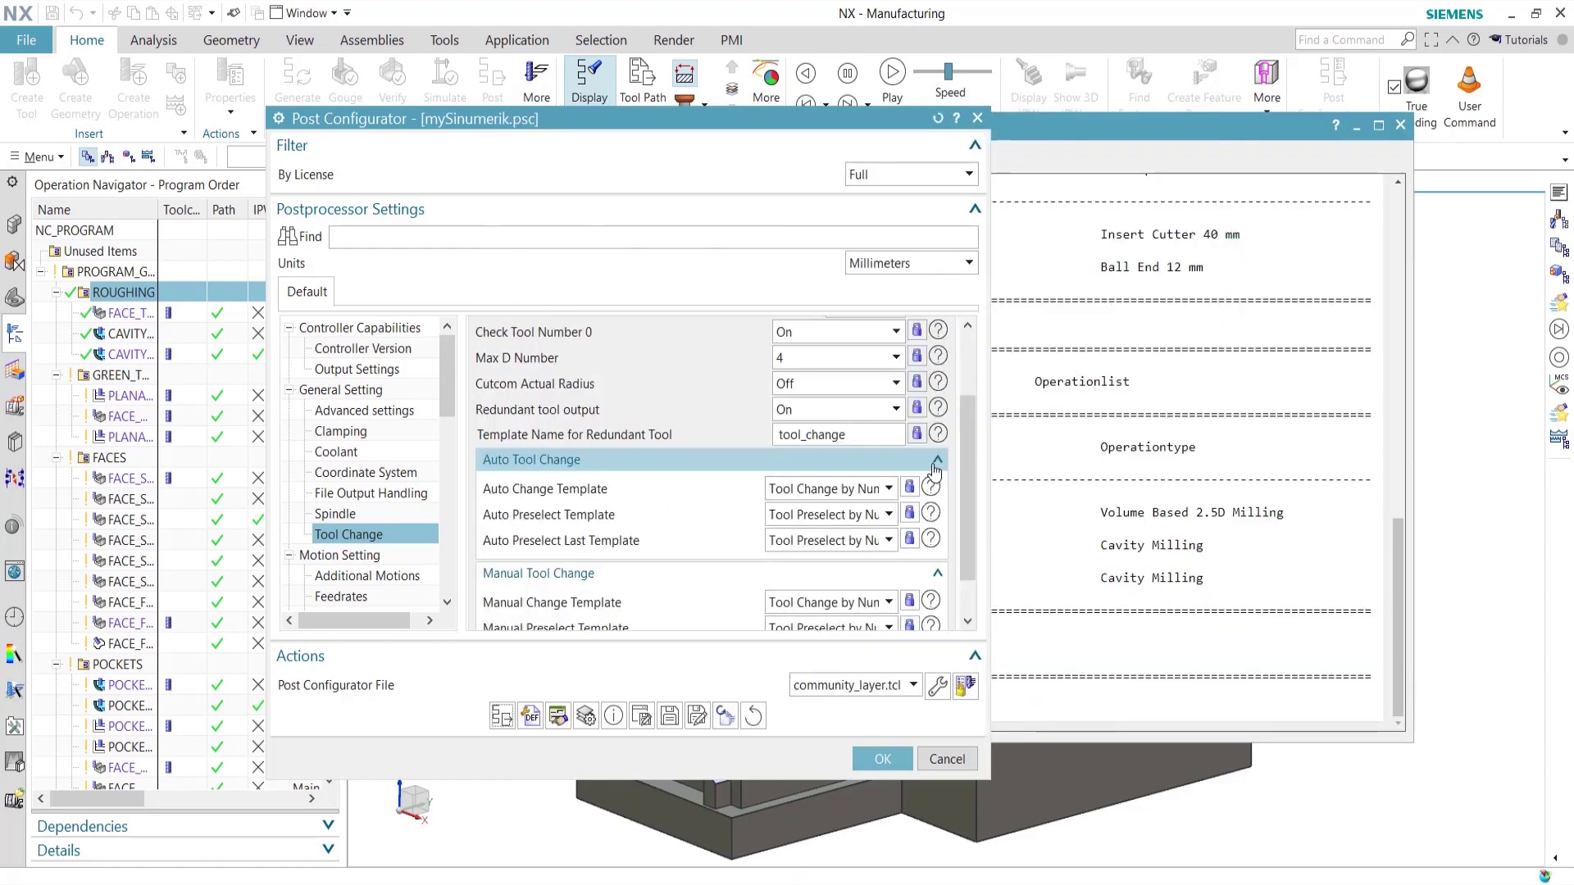
pyautogui.moveTo(1398, 704); pyautogui.dragTo(1388, 275)
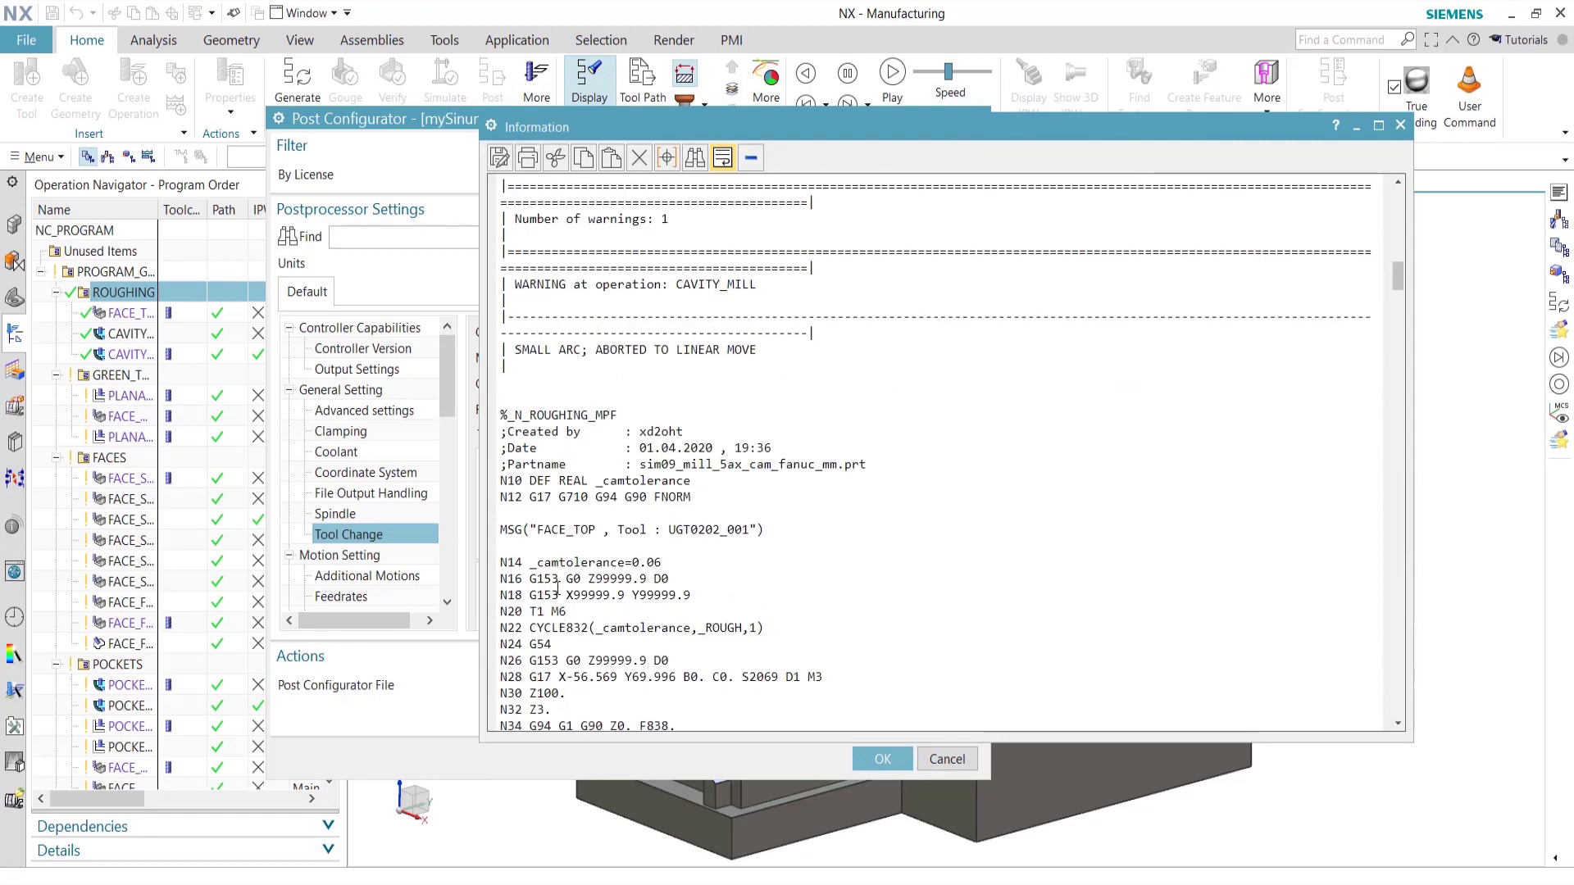
pyautogui.moveTo(529, 613); pyautogui.dragTo(582, 614)
pyautogui.scroll(-18, 621, 554)
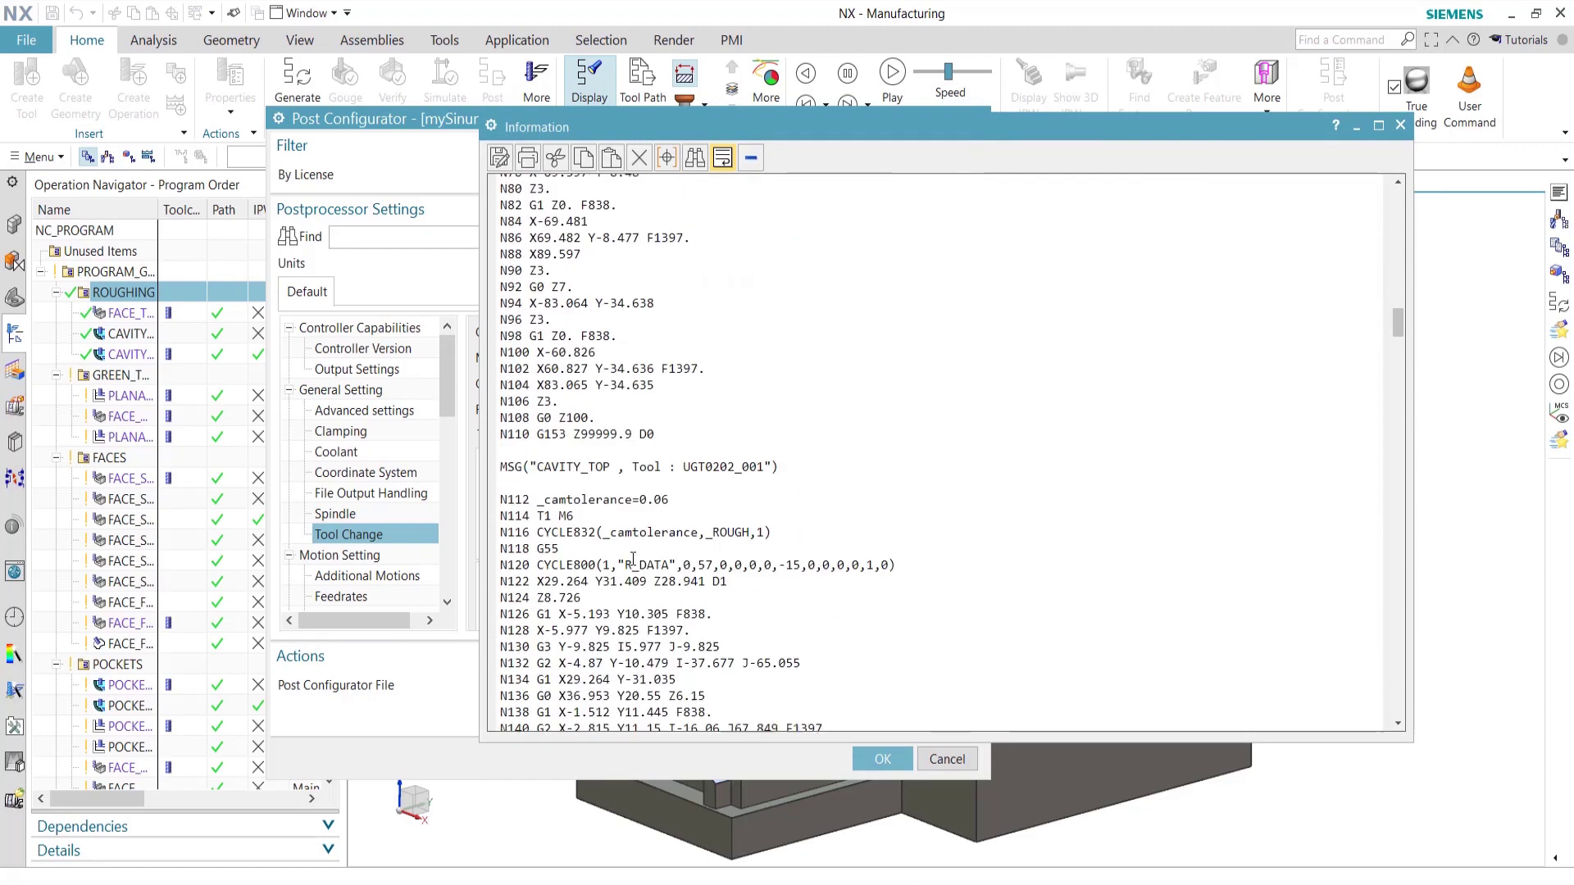
# - Inspect the tool change block under CAVITY_TOP in the posted NC code and close the listing
pyautogui.moveTo(581, 457); pyautogui.dragTo(600, 456)
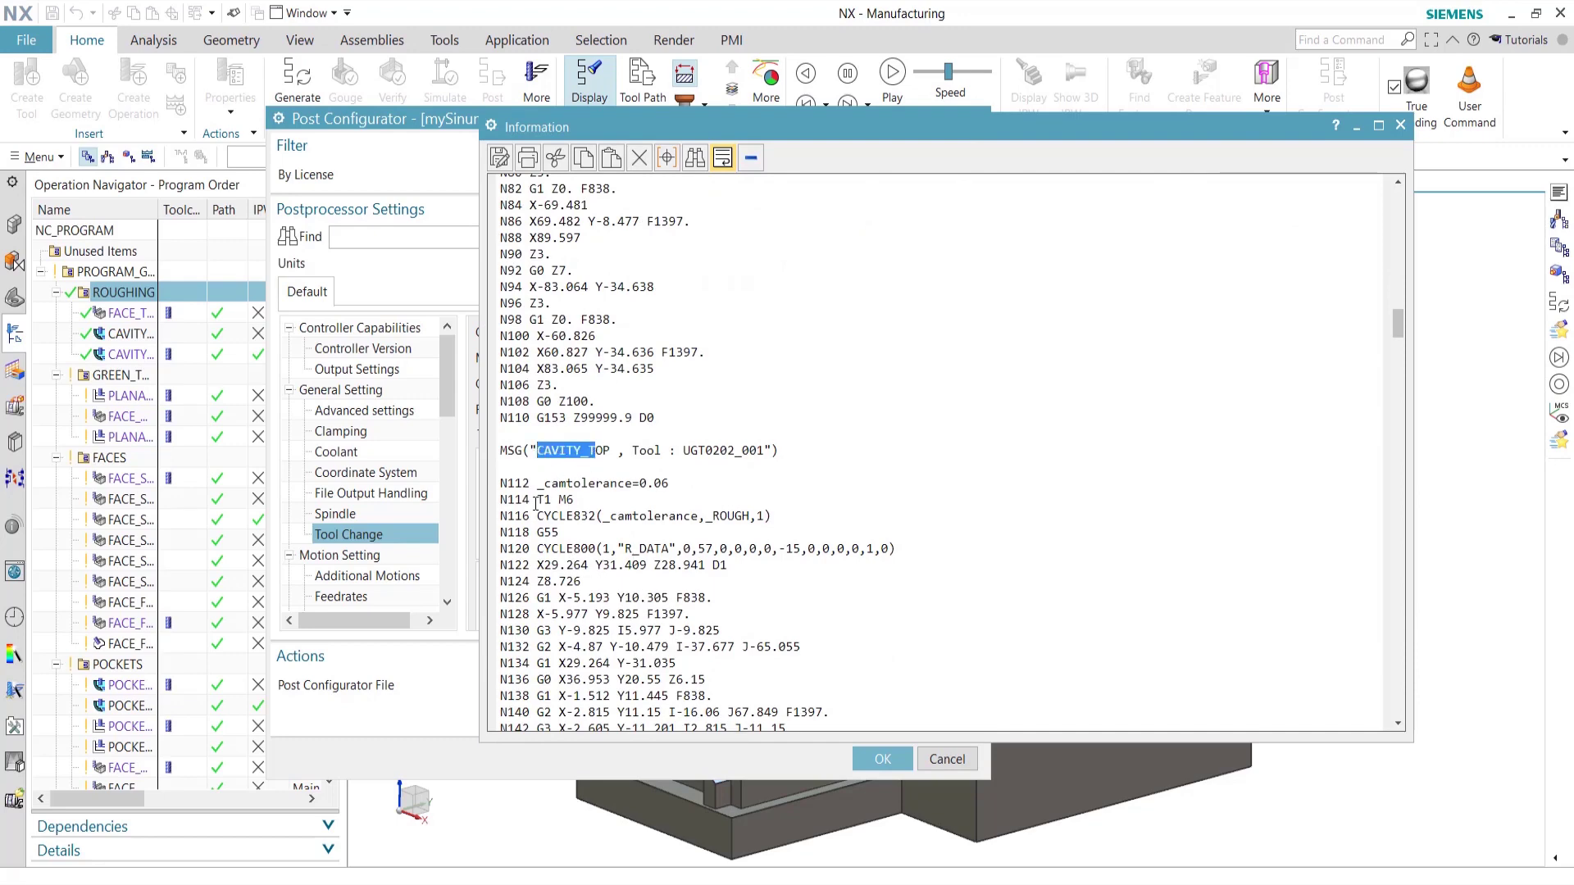
pyautogui.moveTo(534, 499); pyautogui.dragTo(587, 497)
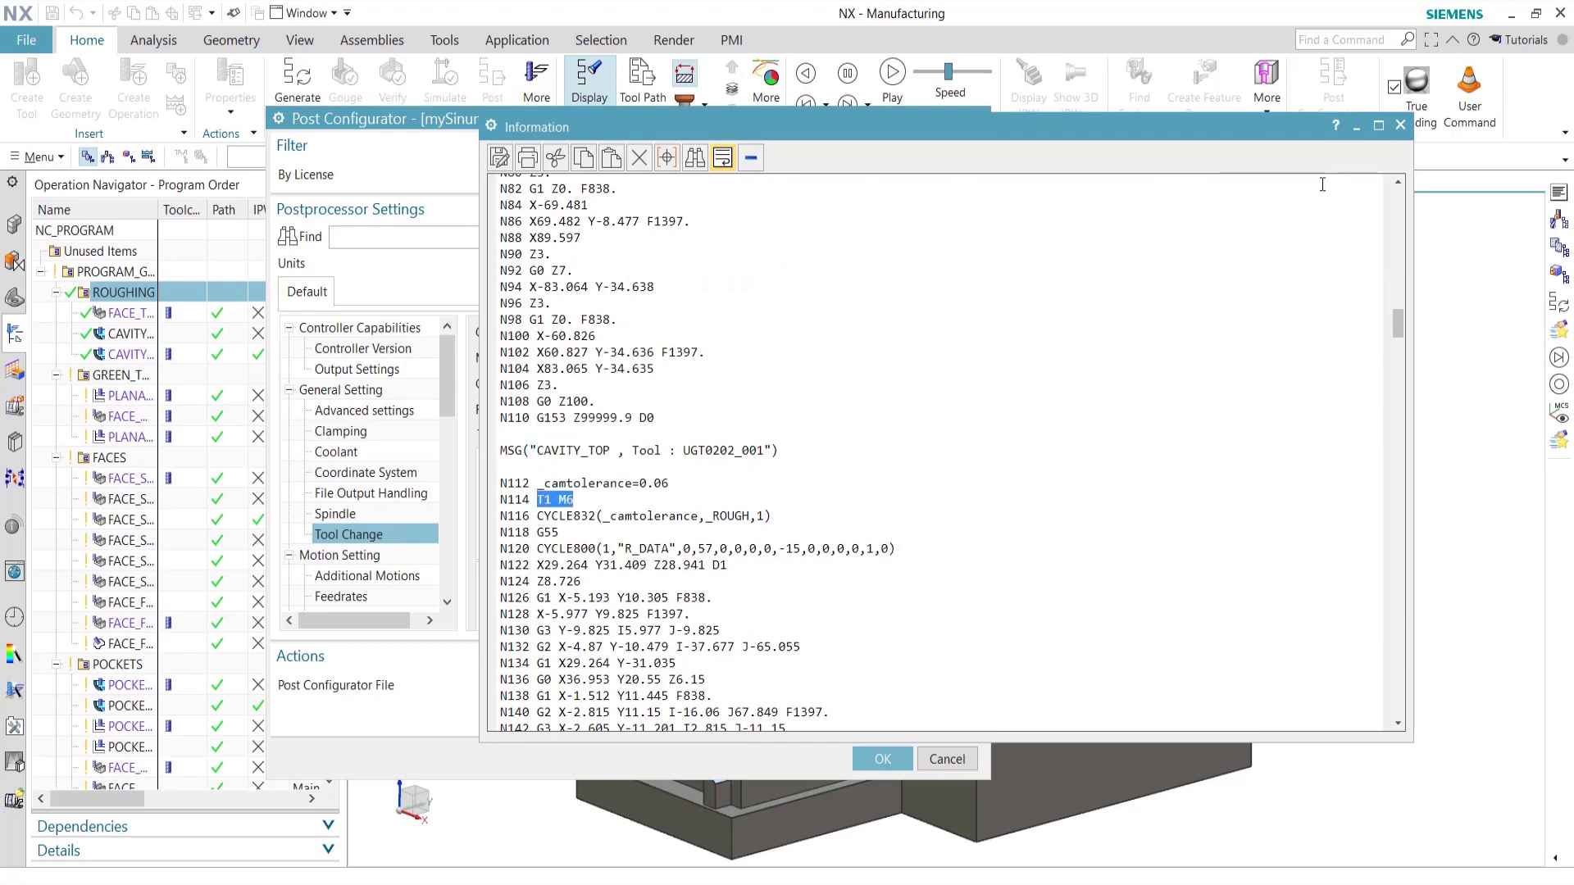
pyautogui.click(1400, 125)
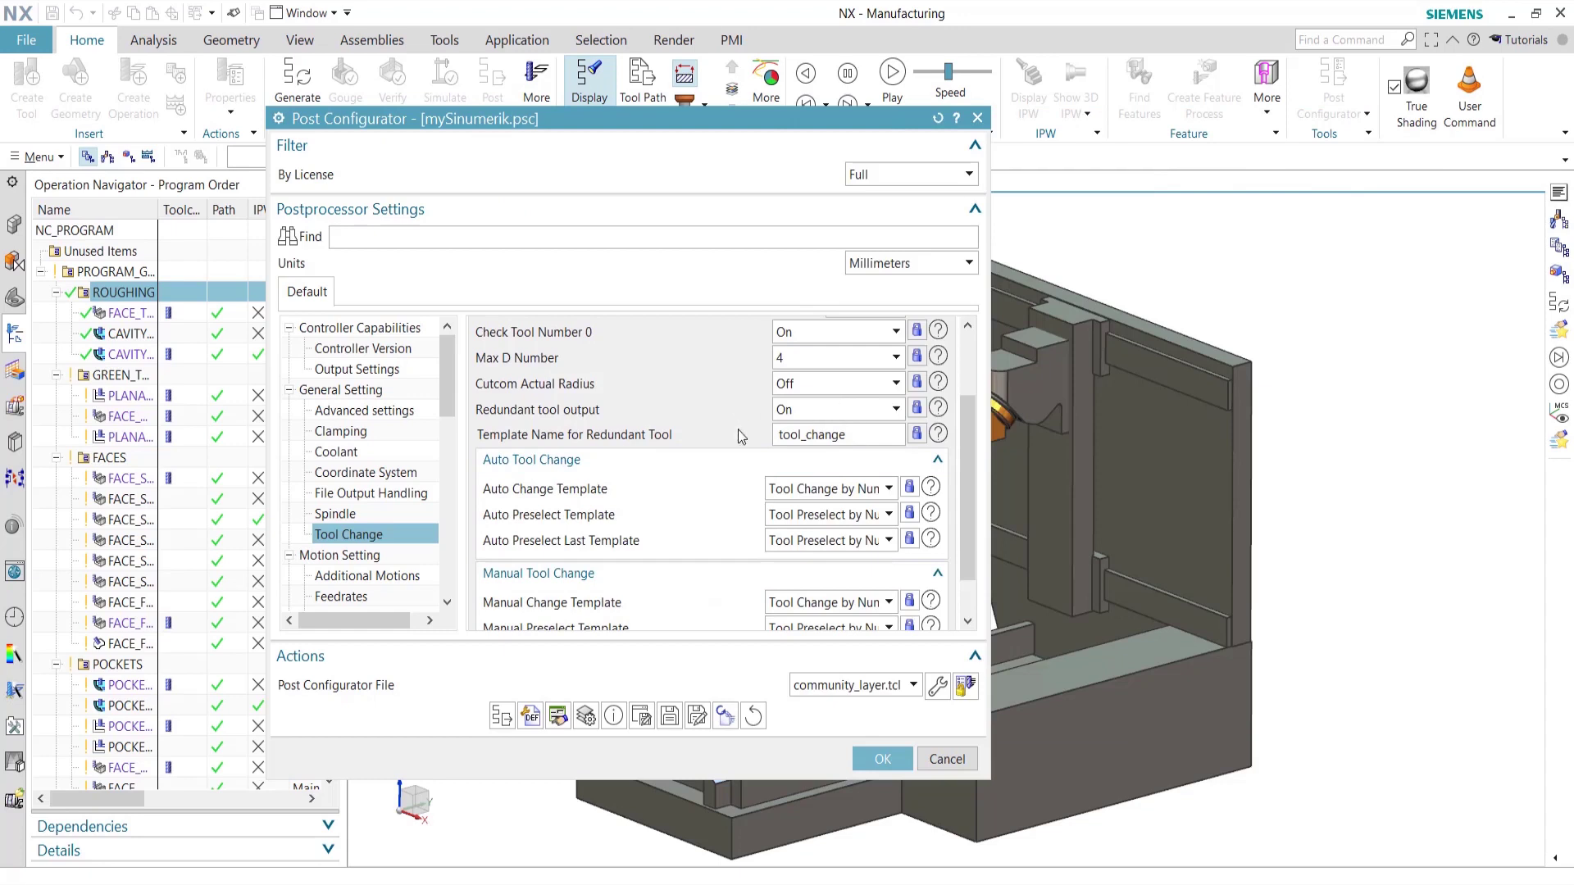
# - Set Redundant tool output to Off, save mySinumerik and post-process the ROUGHING program again
pyautogui.click(870, 414)
pyautogui.click(795, 431)
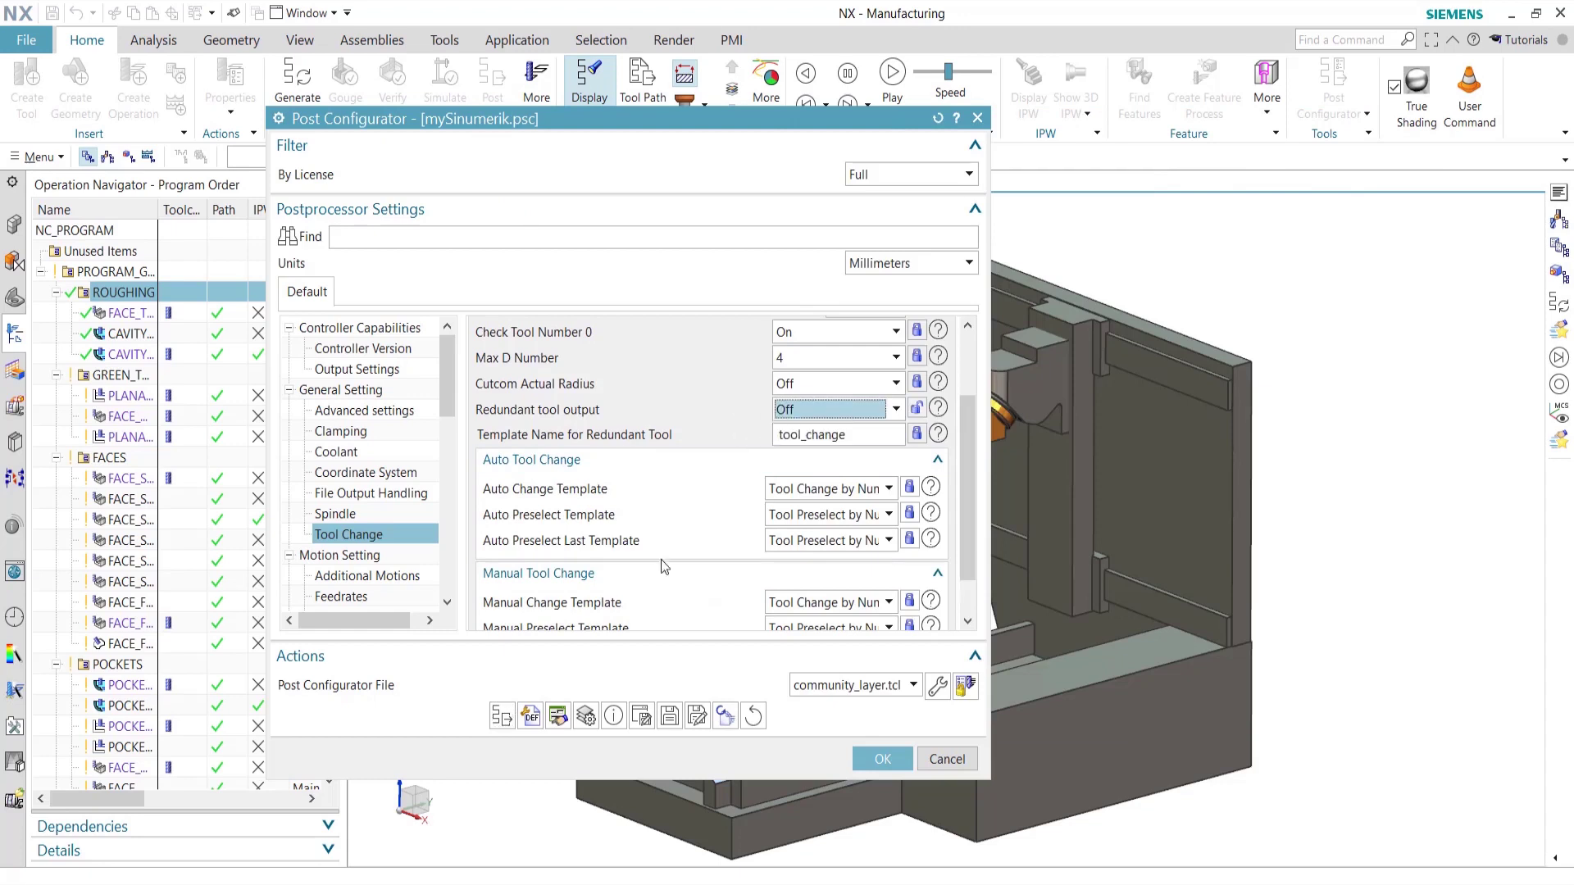
pyautogui.click(668, 716)
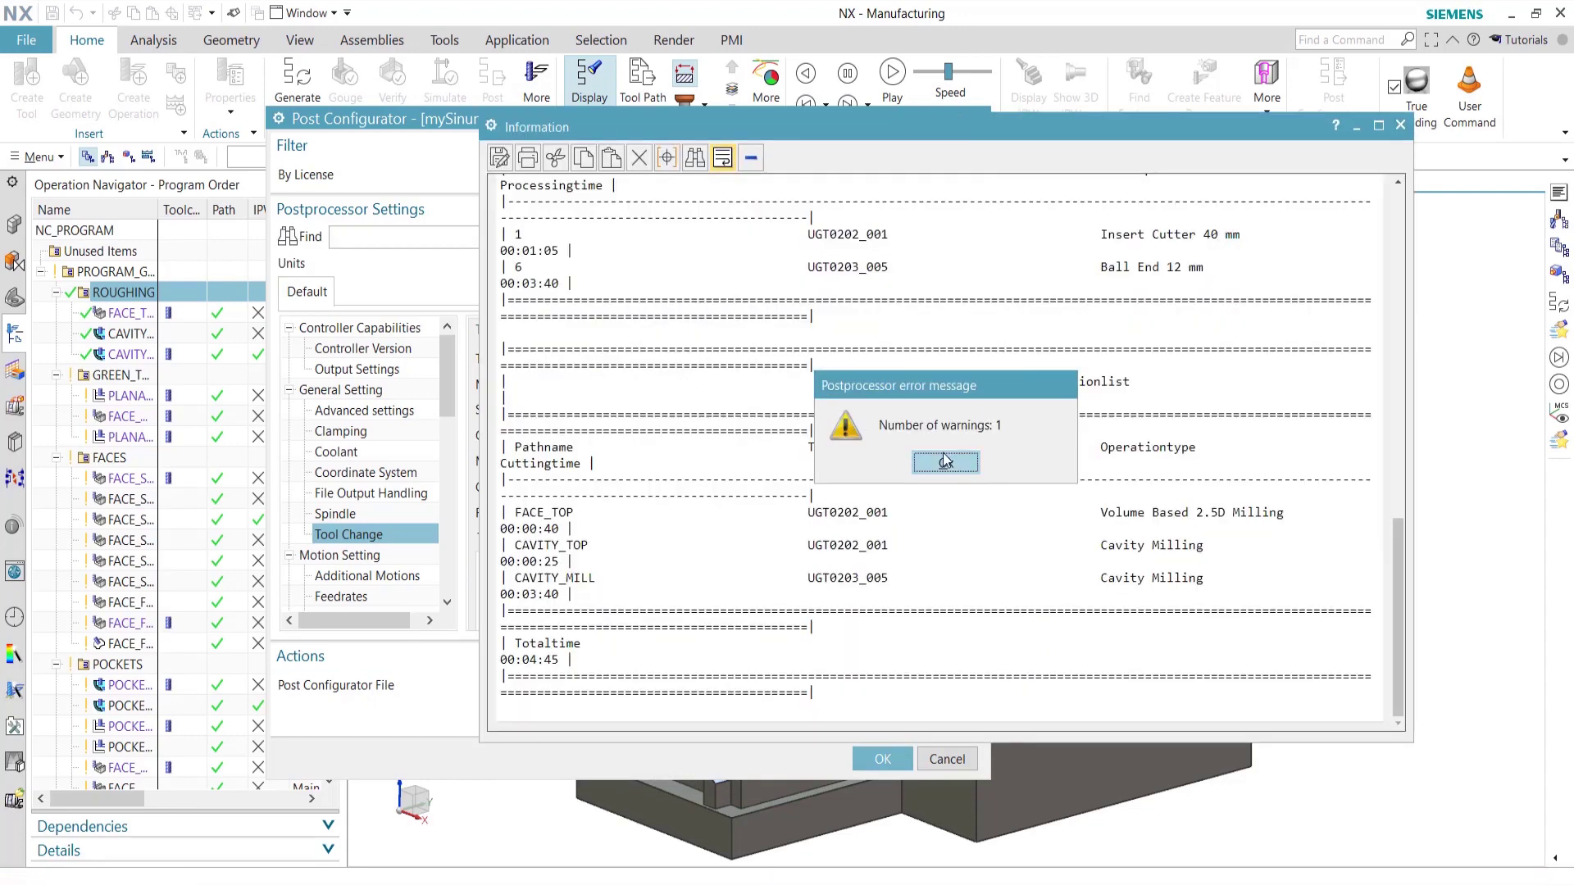
pyautogui.click(945, 462)
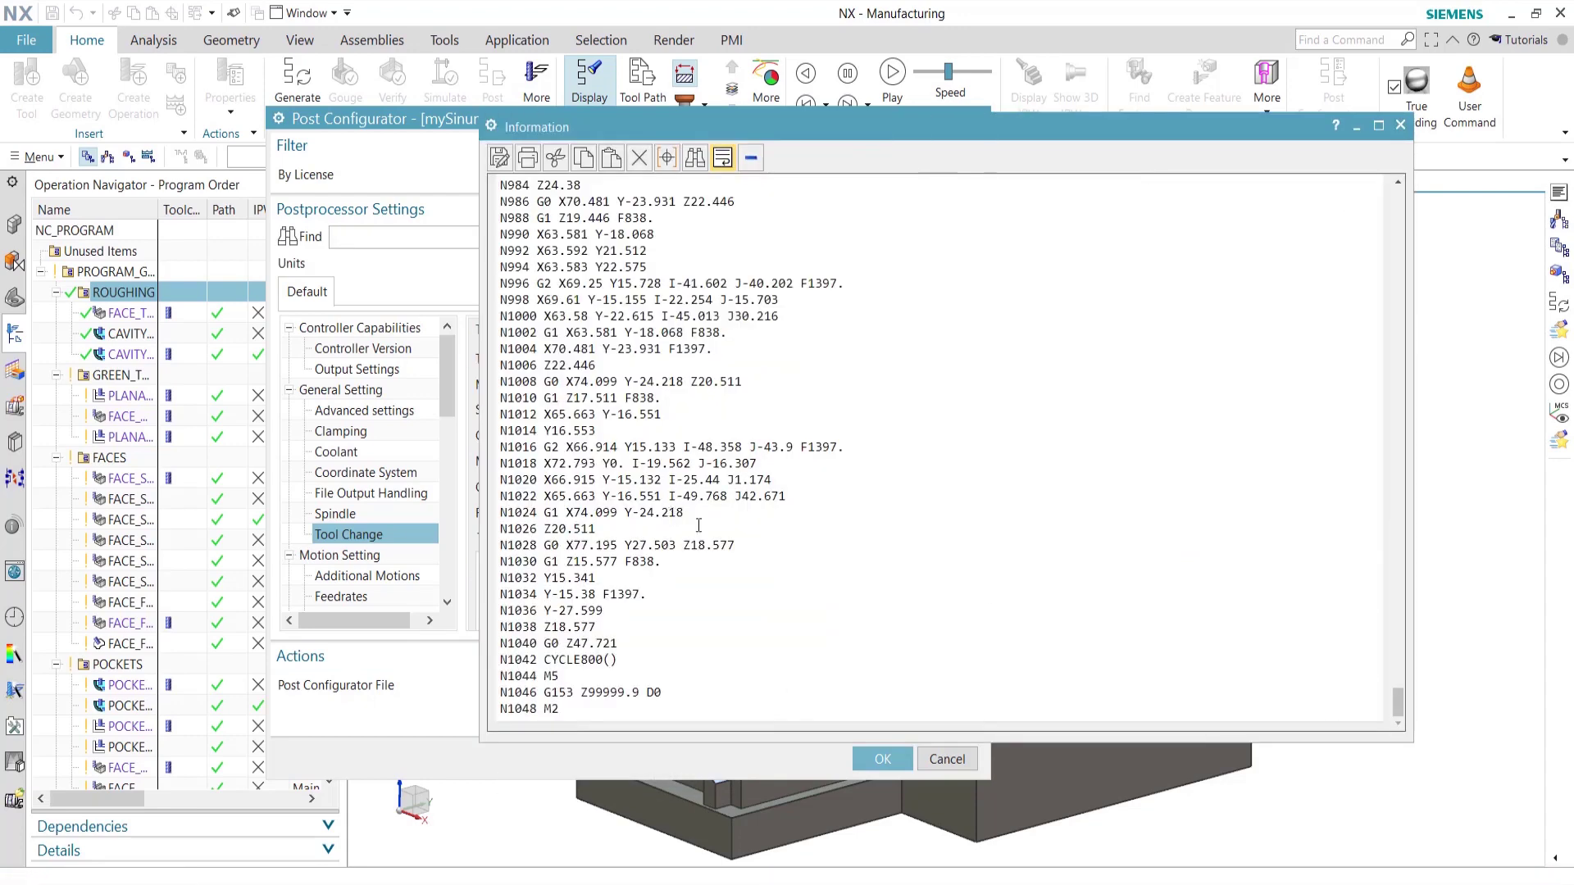
# - Compare the tool change output of FACE_TOP and CAVITY_TOP in the new NC code, then close the listing
pyautogui.moveTo(1401, 709); pyautogui.dragTo(1400, 273)
pyautogui.scroll(-4, 1321, 307)
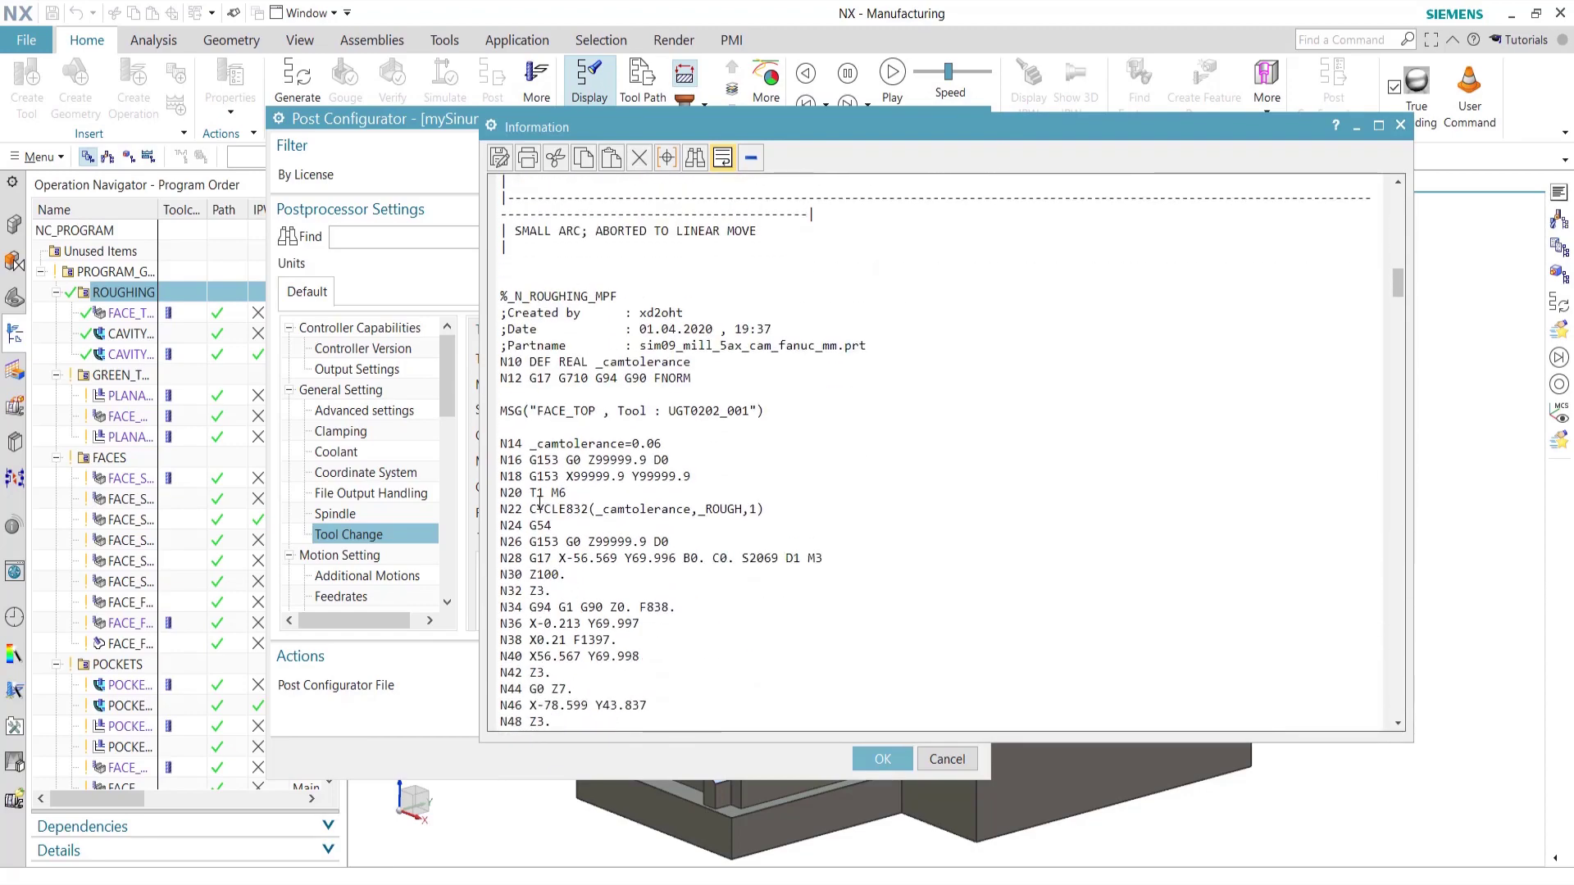
pyautogui.doubleClick(535, 492)
pyautogui.scroll(-11, 721, 478)
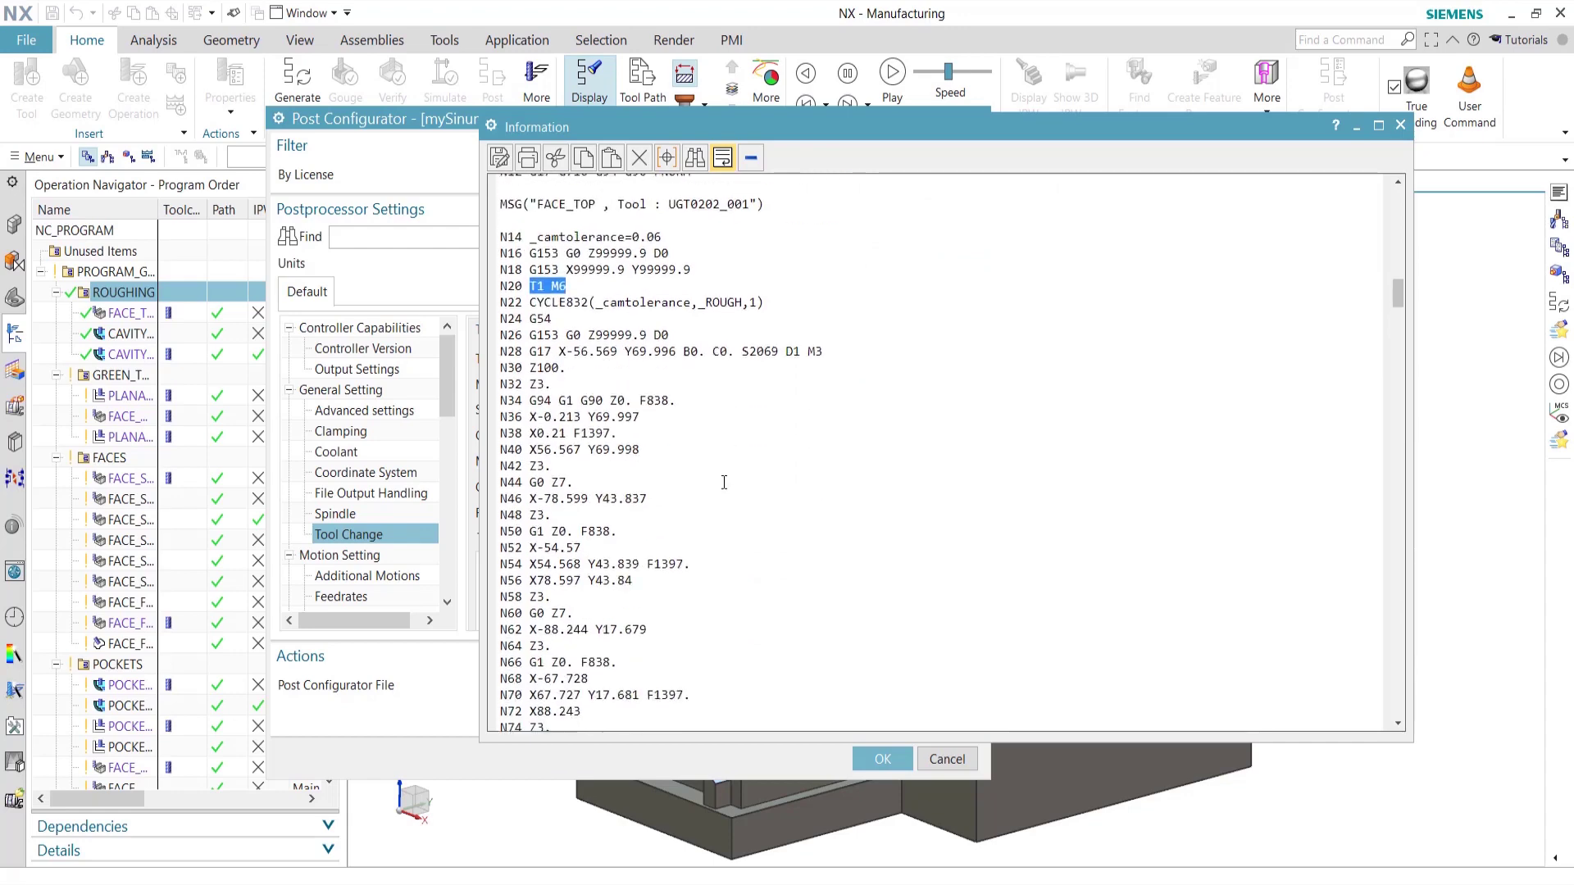
pyautogui.scroll(-2, 714, 480)
pyautogui.moveTo(521, 607); pyautogui.dragTo(646, 604)
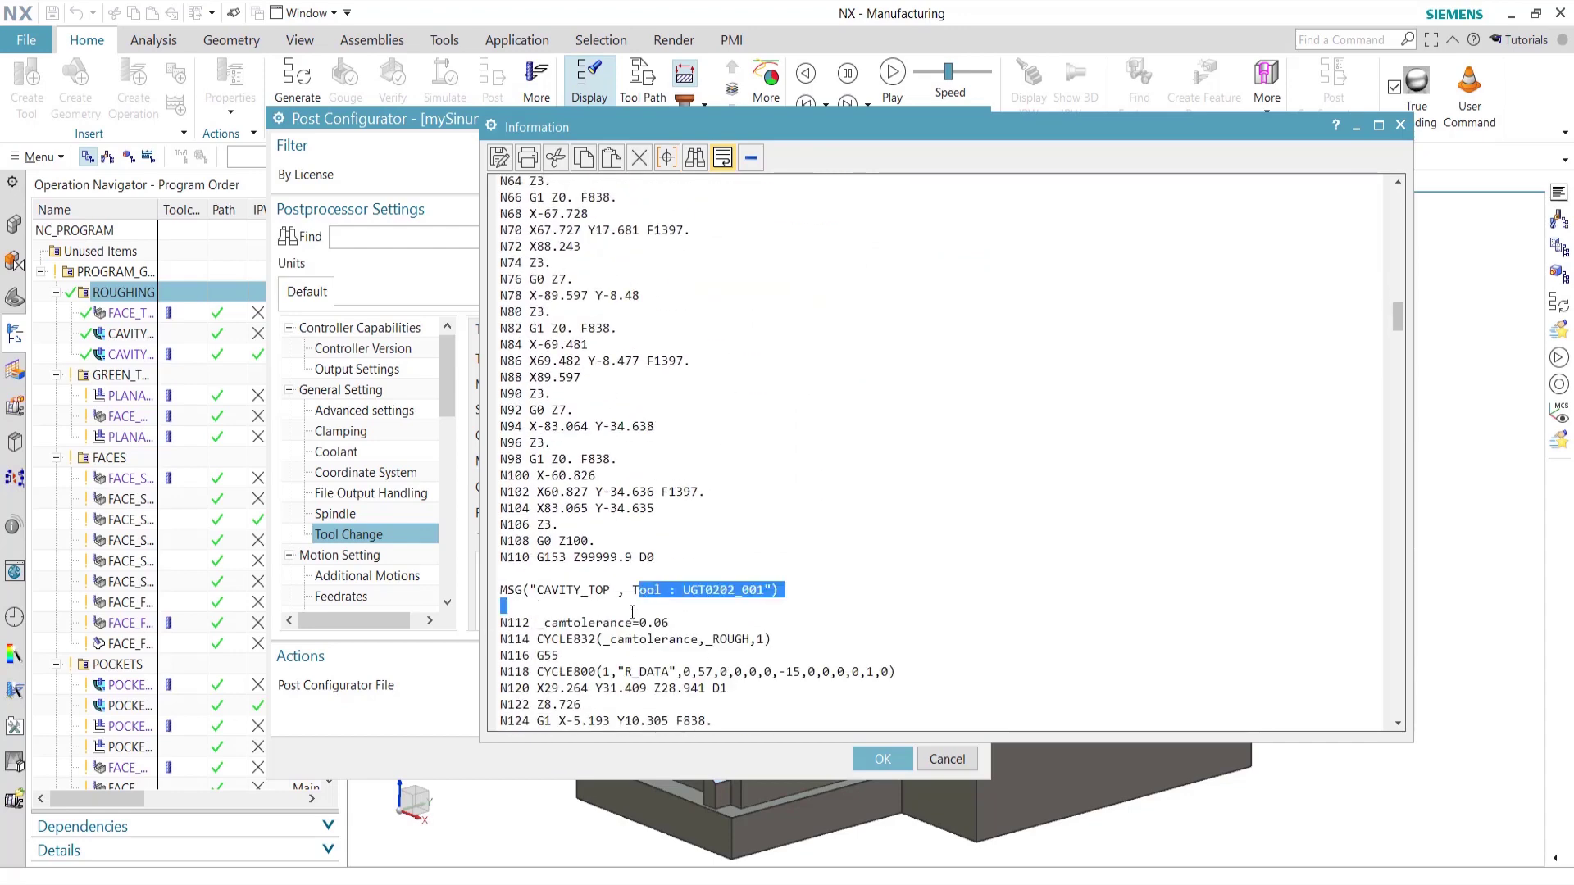
pyautogui.click(622, 607)
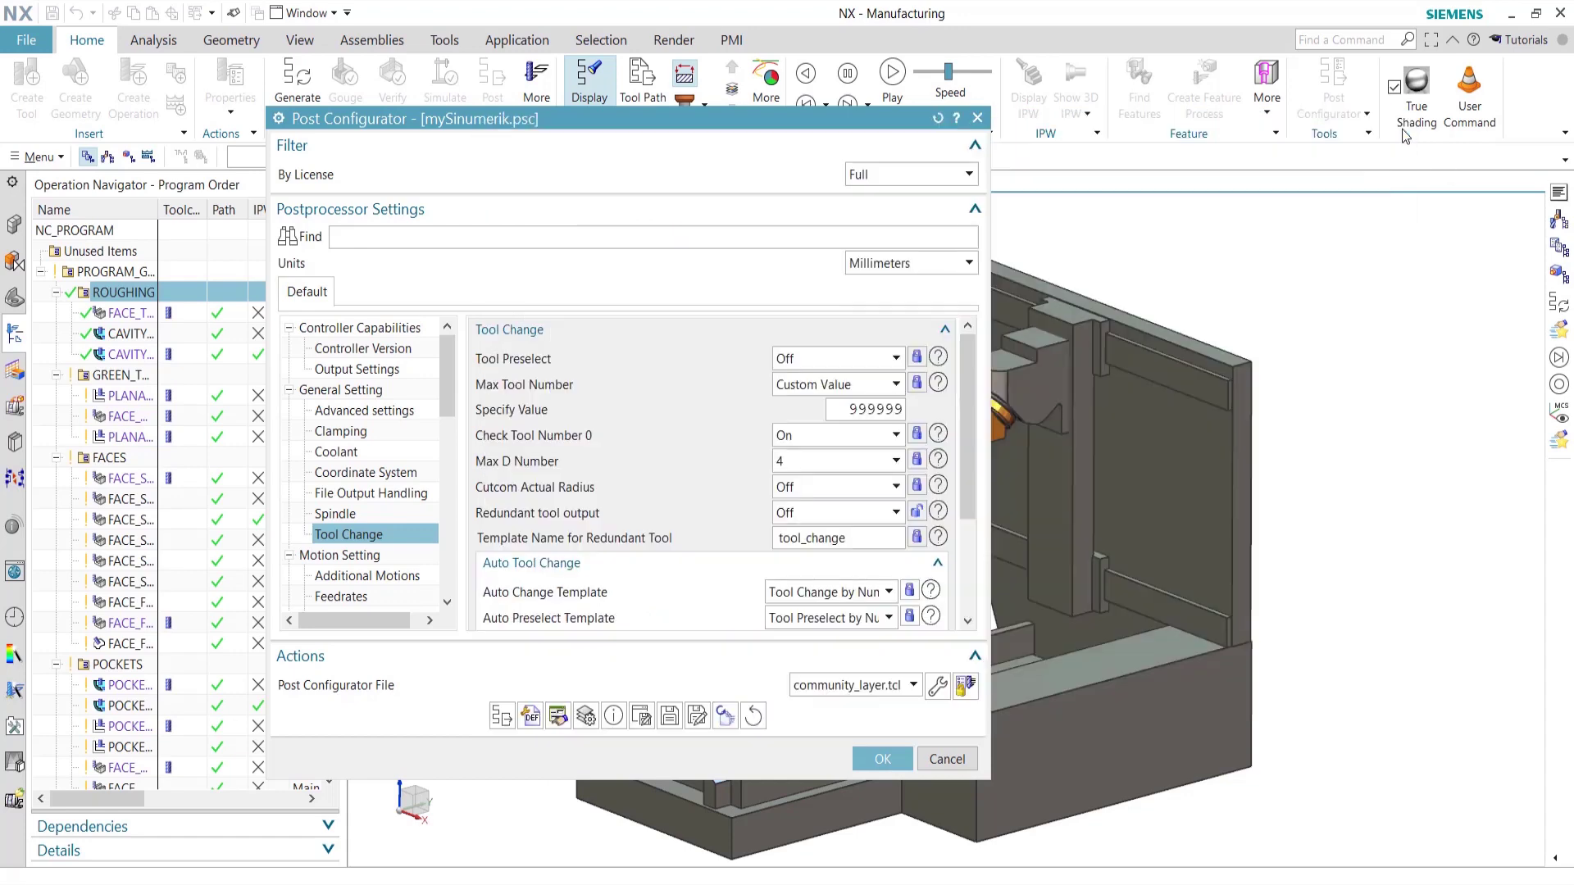
pyautogui.click(1400, 124)
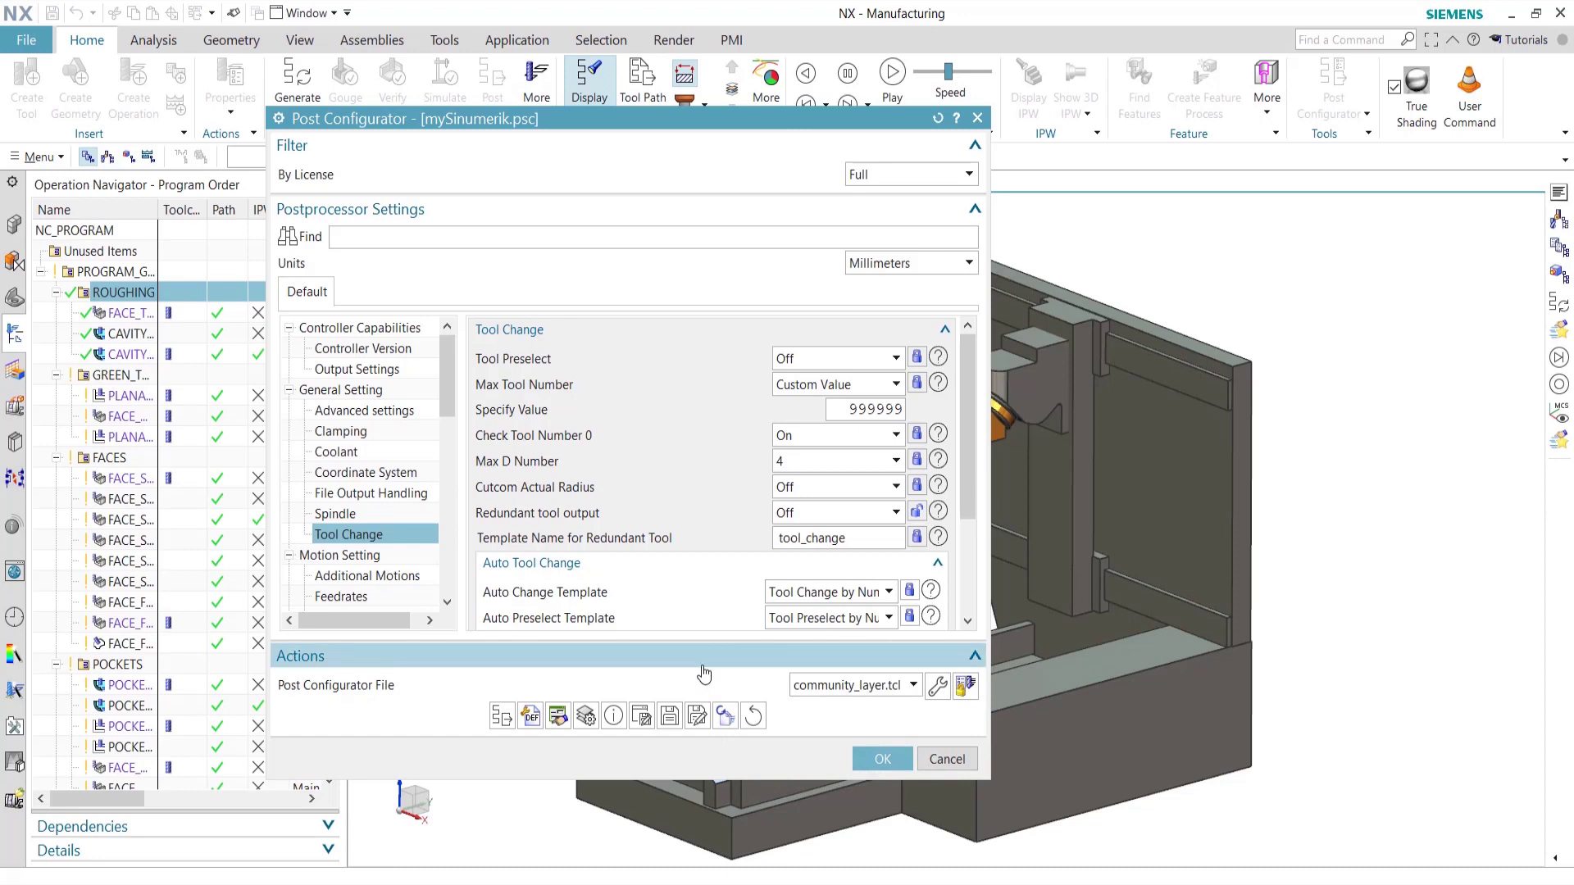
pyautogui.scroll(-3, 750, 599)
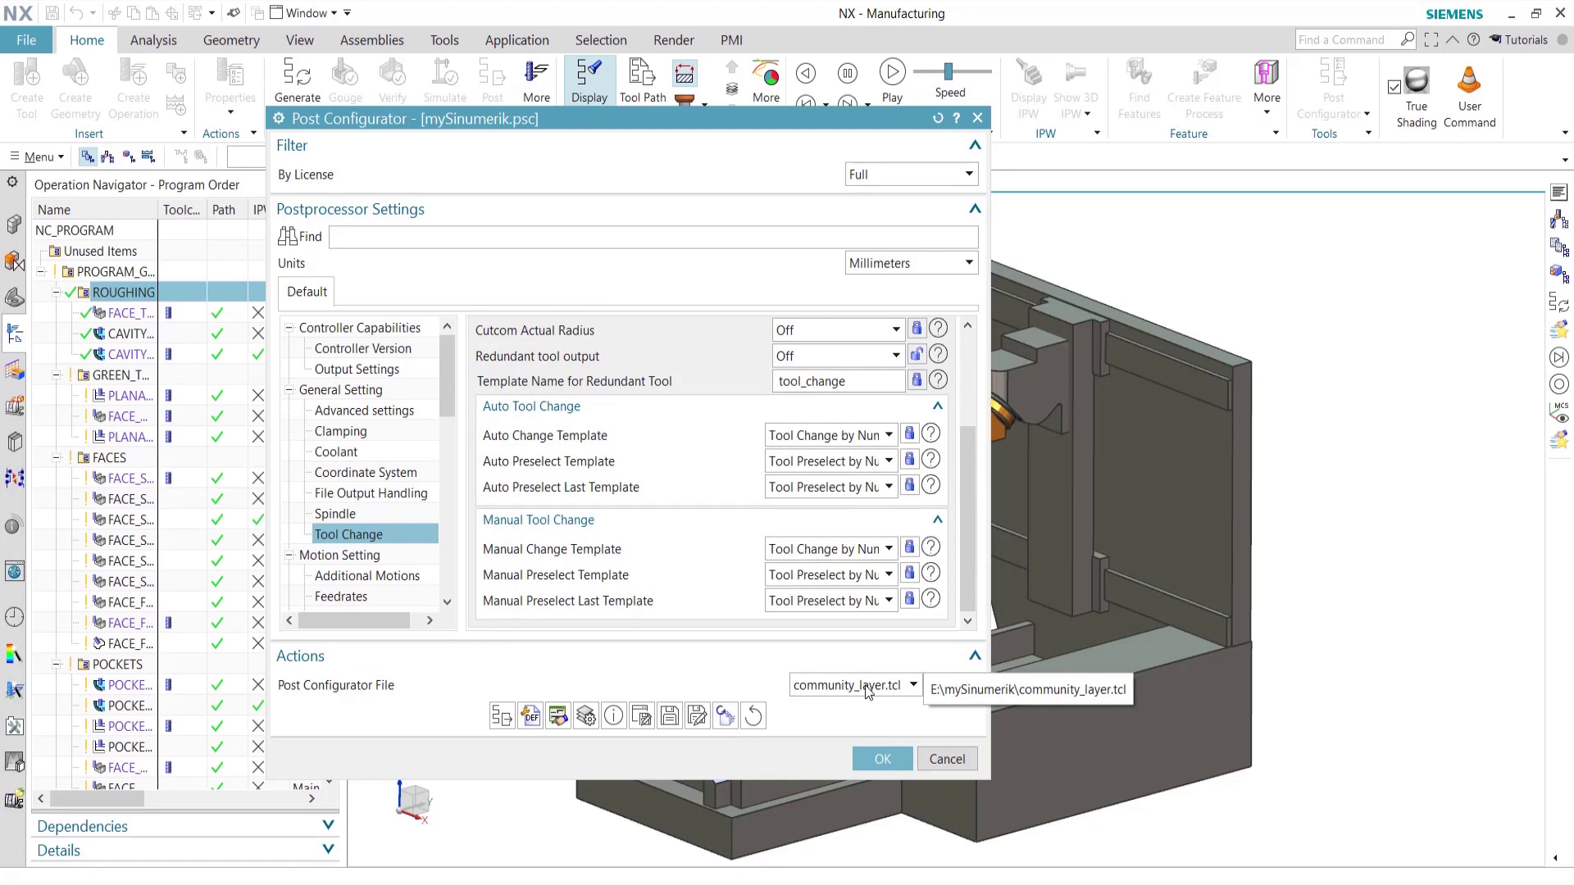
pyautogui.scroll(-2, 431, 529)
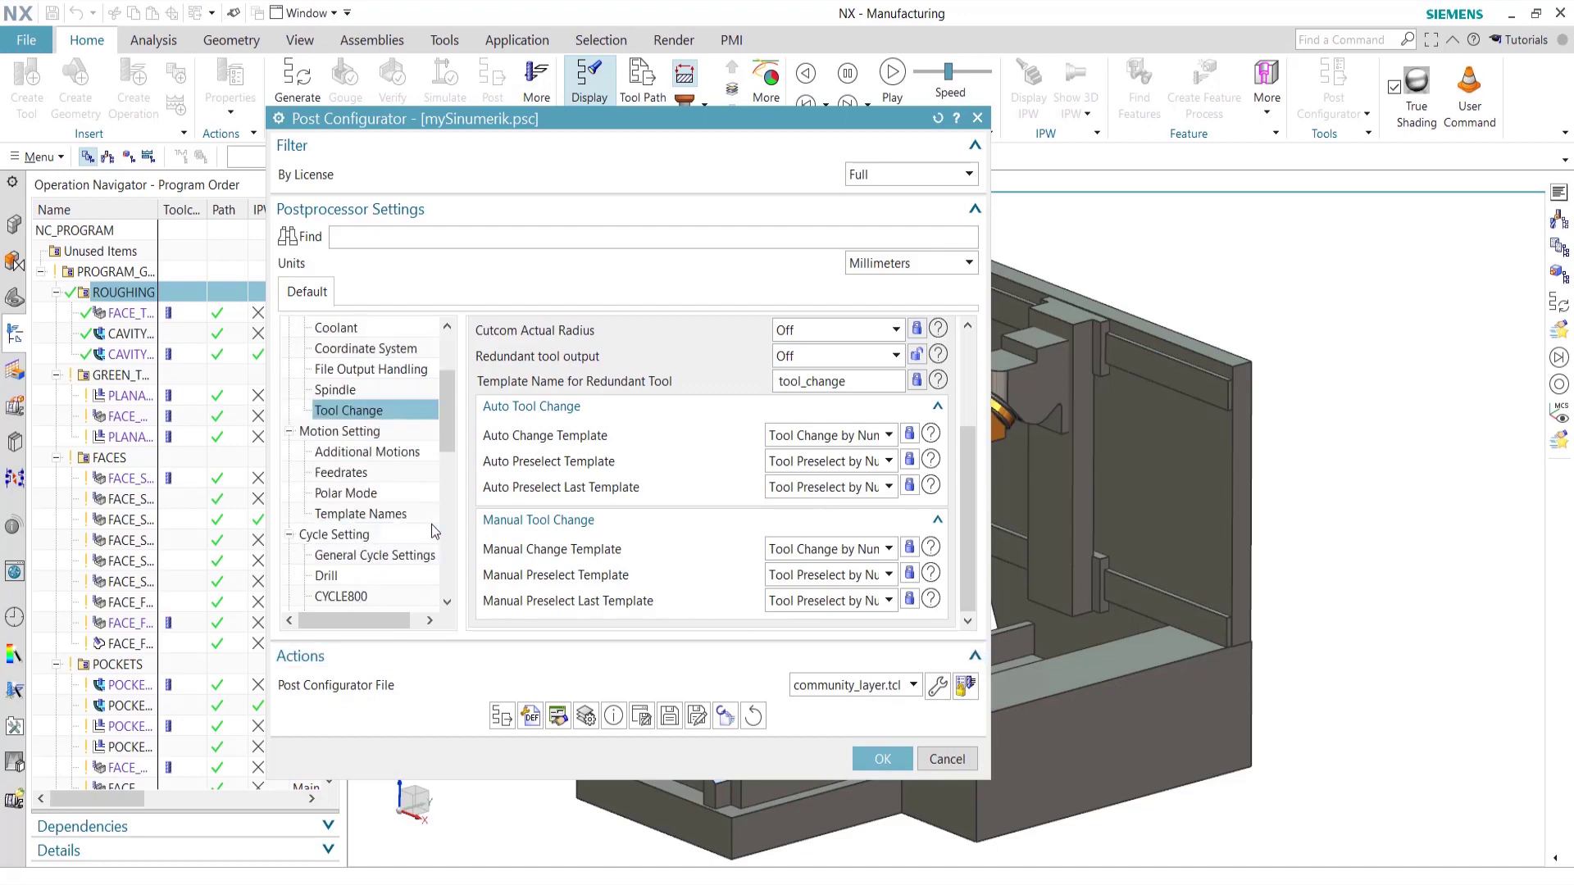
pyautogui.scroll(-10, 431, 529)
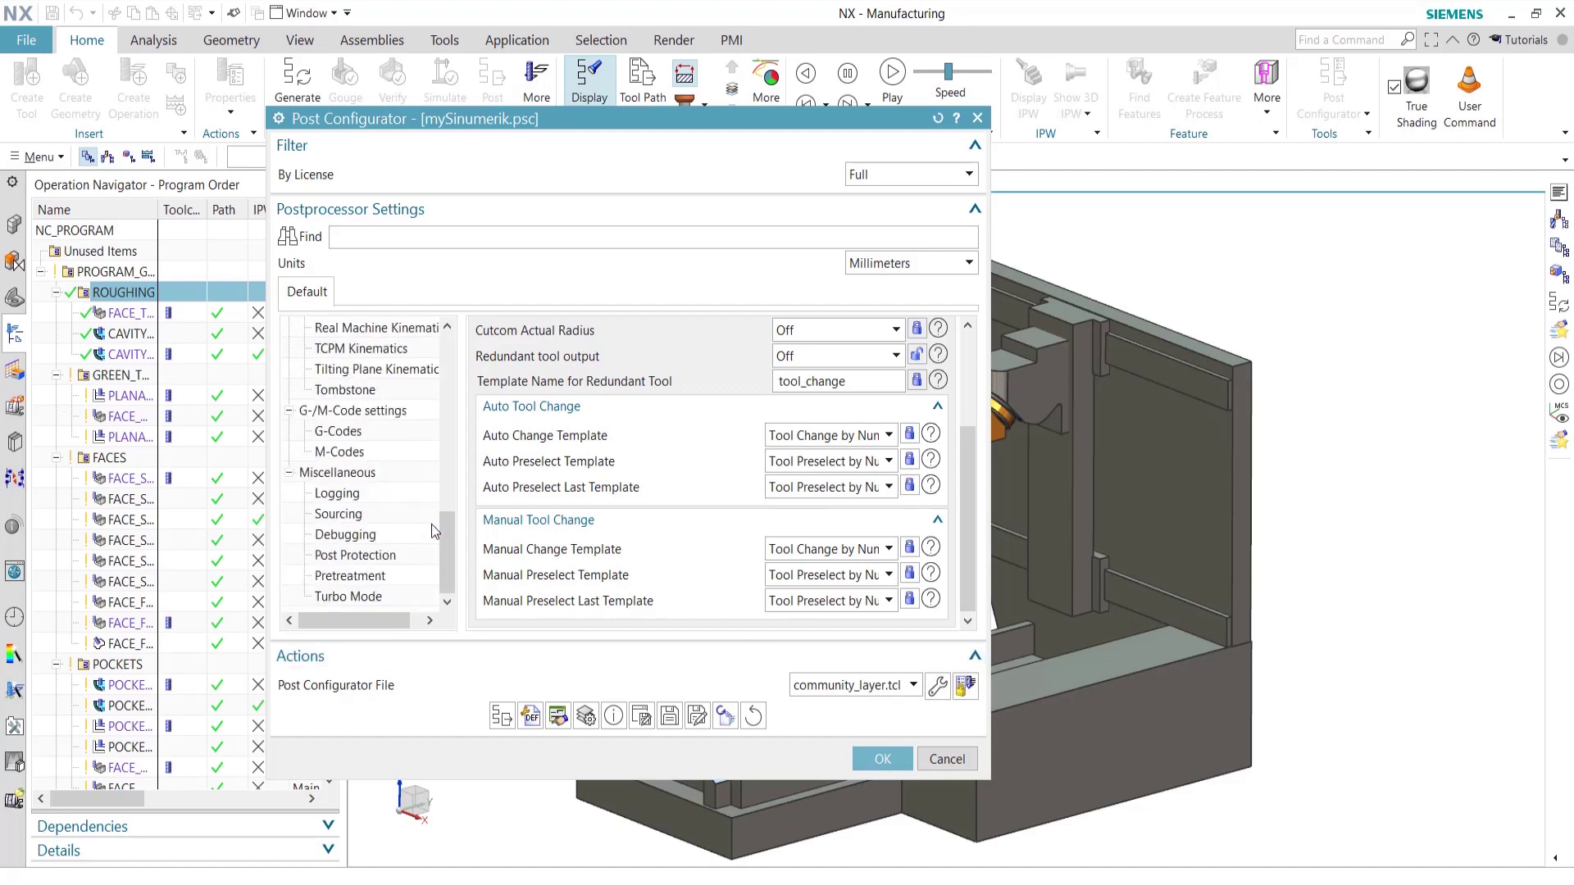